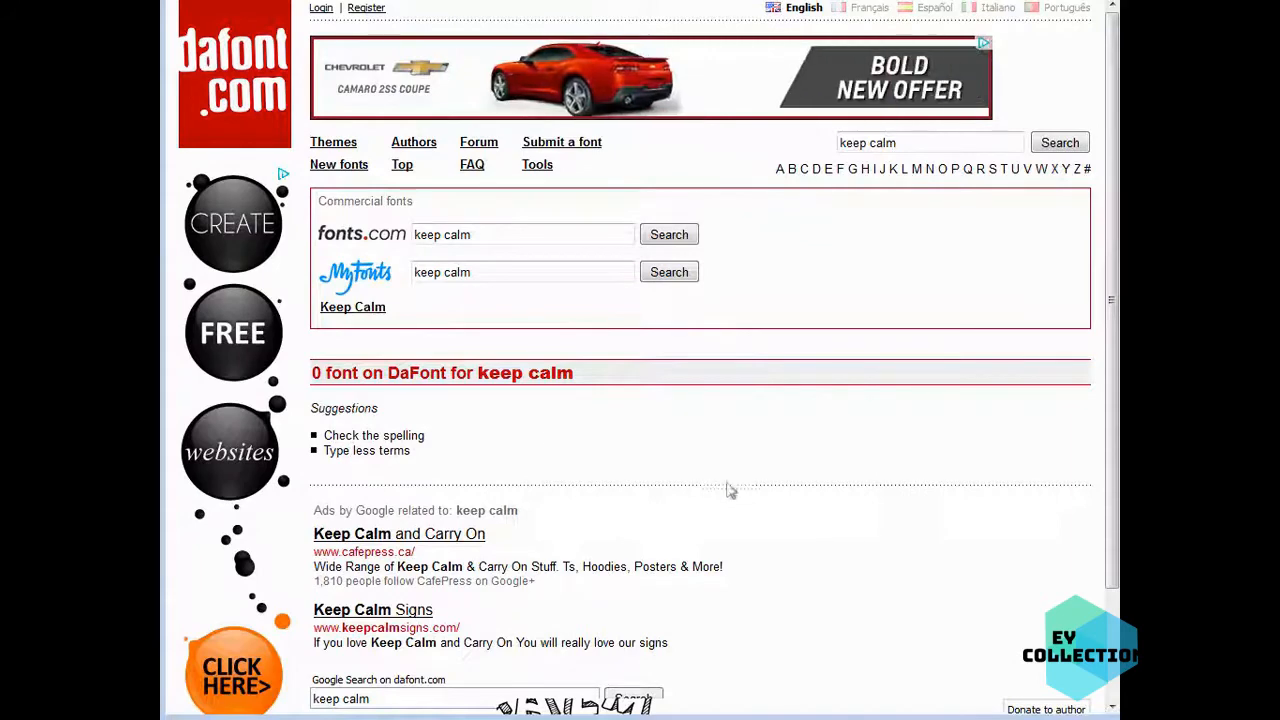
- Look over the dafont results for "keep calm", switch to the Google results for the same phrase and review them
scroll(726, 487, down, 1)
scroll(726, 487, up, 1)
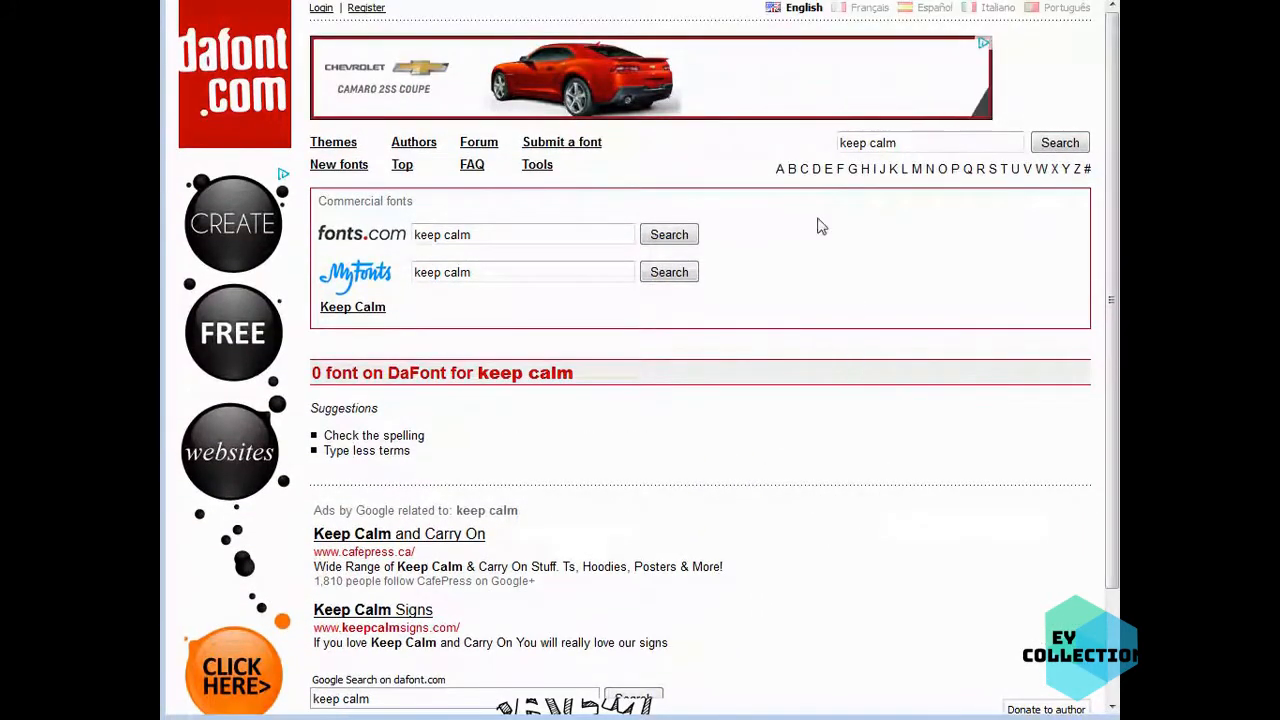
click(465, 2)
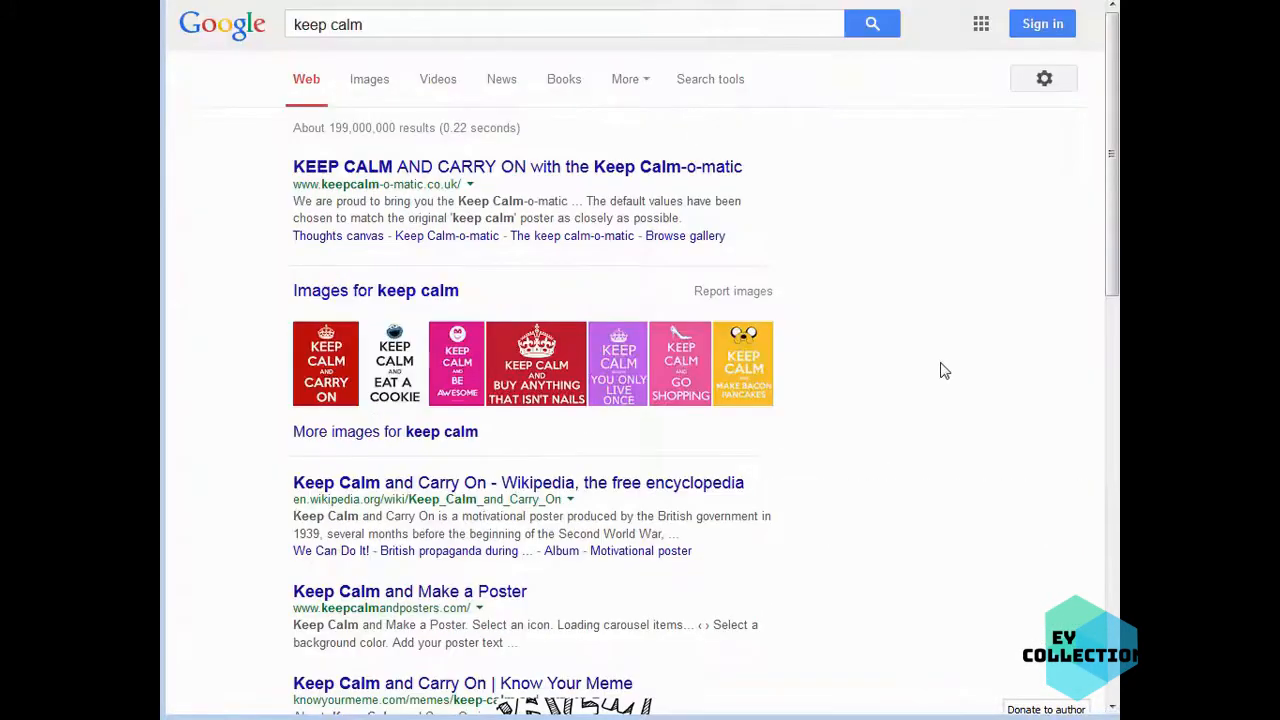
scroll(947, 458, down, 3)
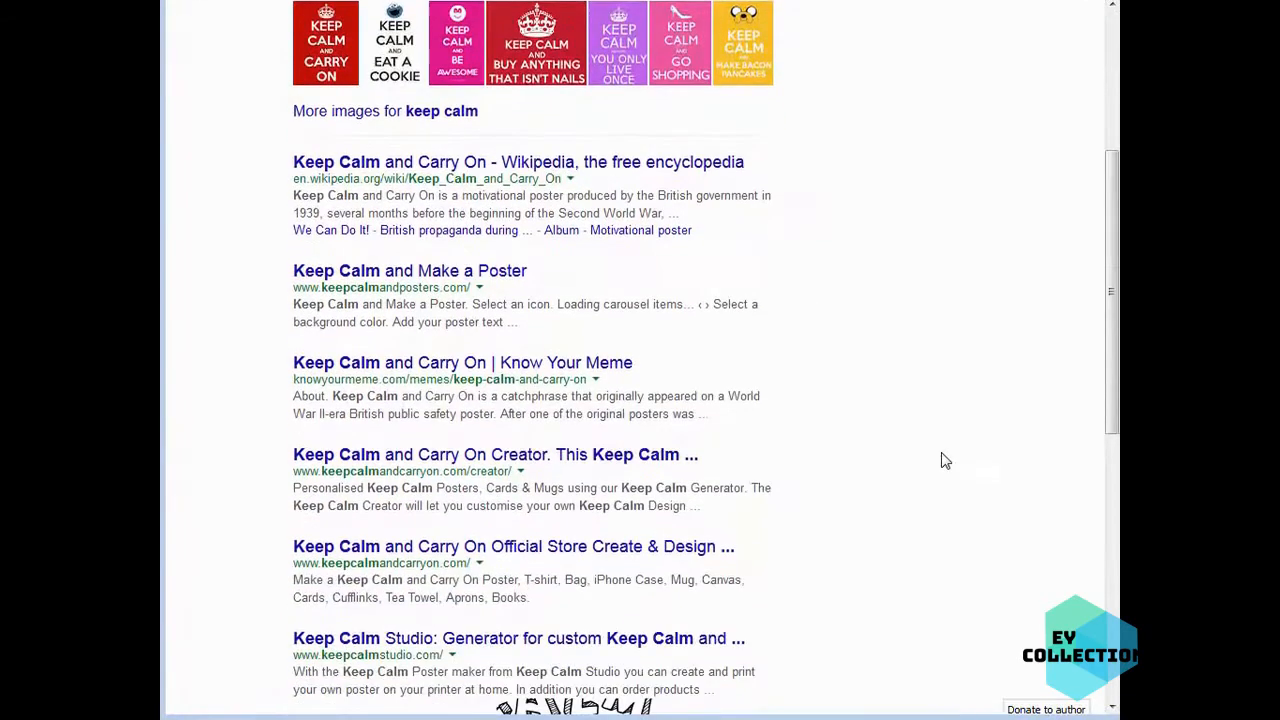
scroll(942, 456, up, 3)
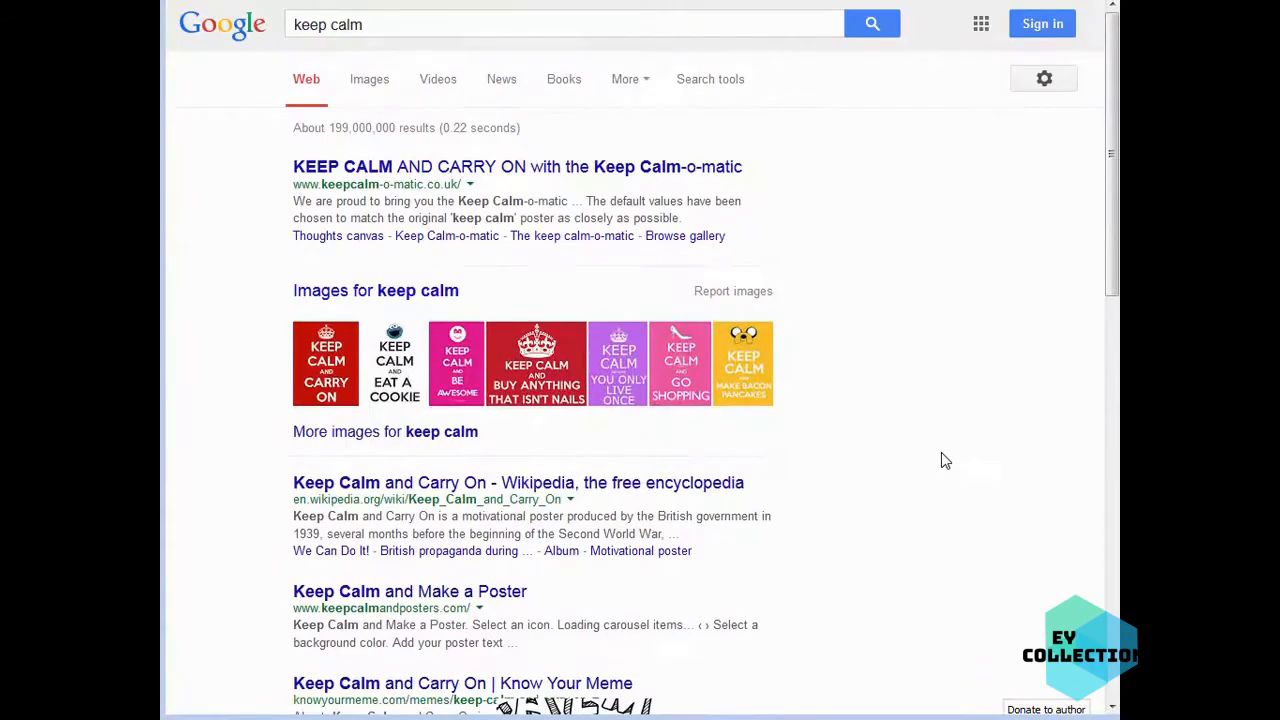
scroll(945, 461, down, 2)
scroll(945, 461, down, 2)
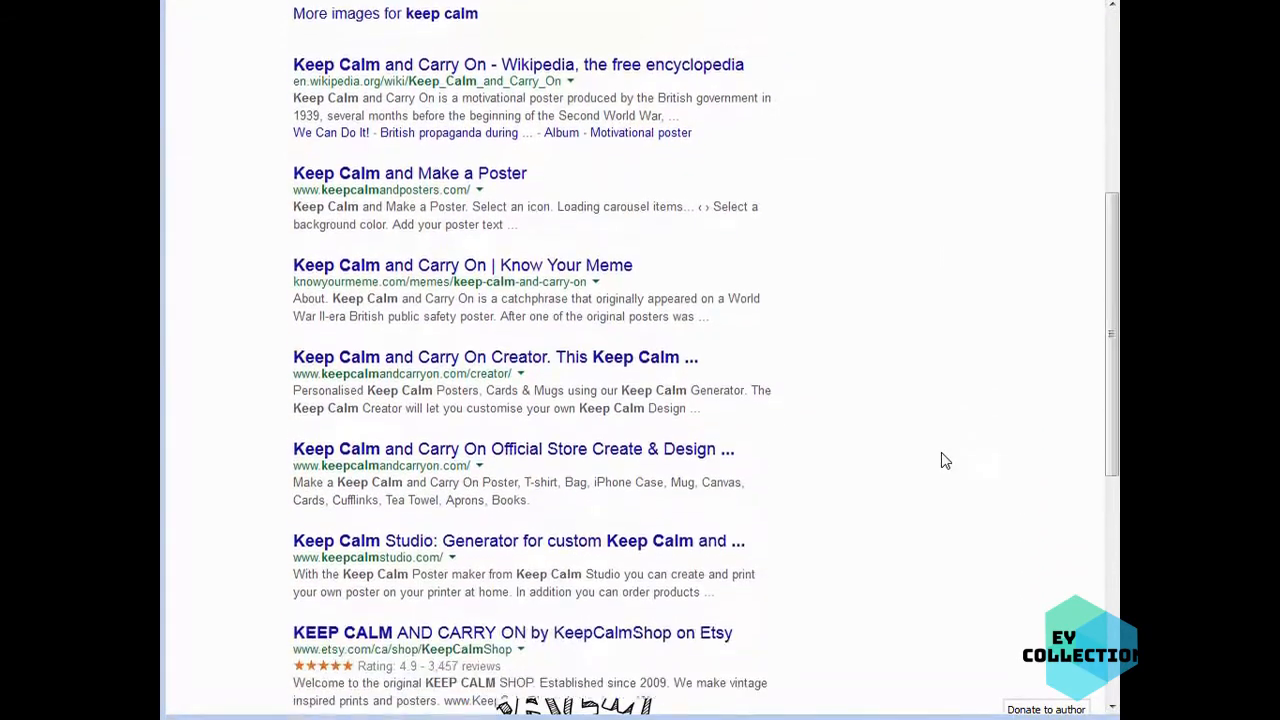
scroll(945, 461, down, 2)
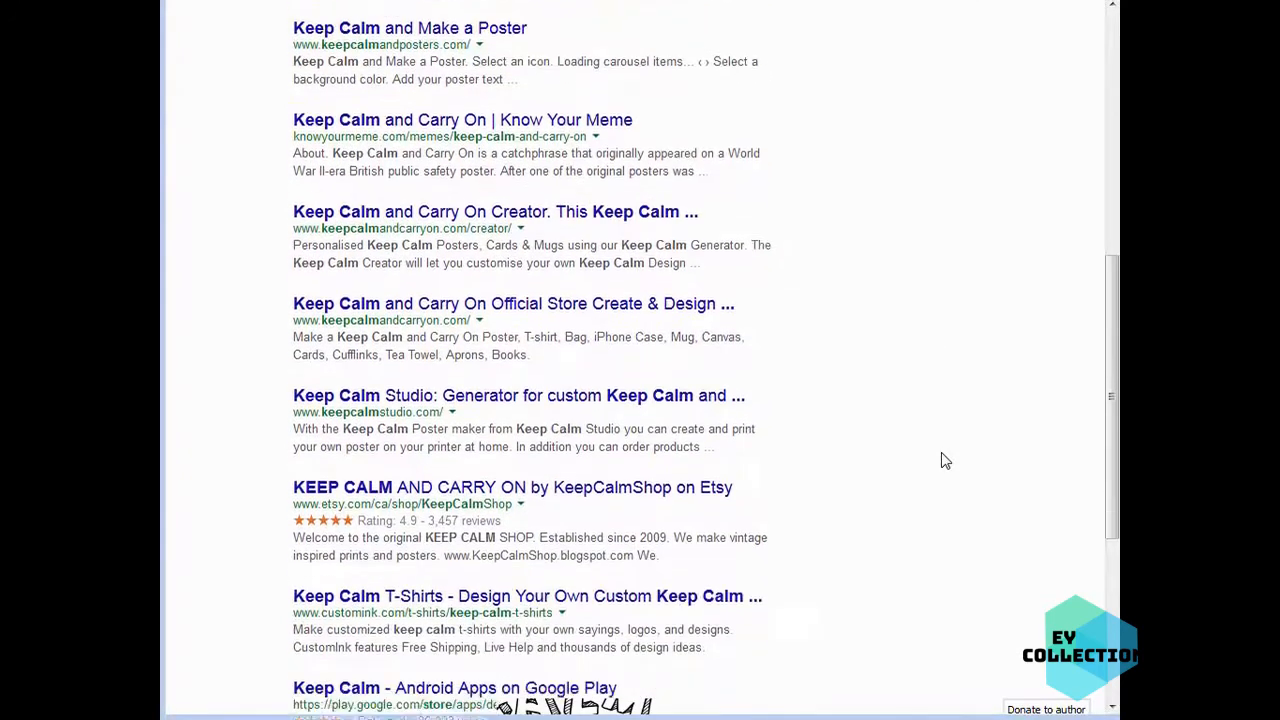
scroll(945, 461, down, 1)
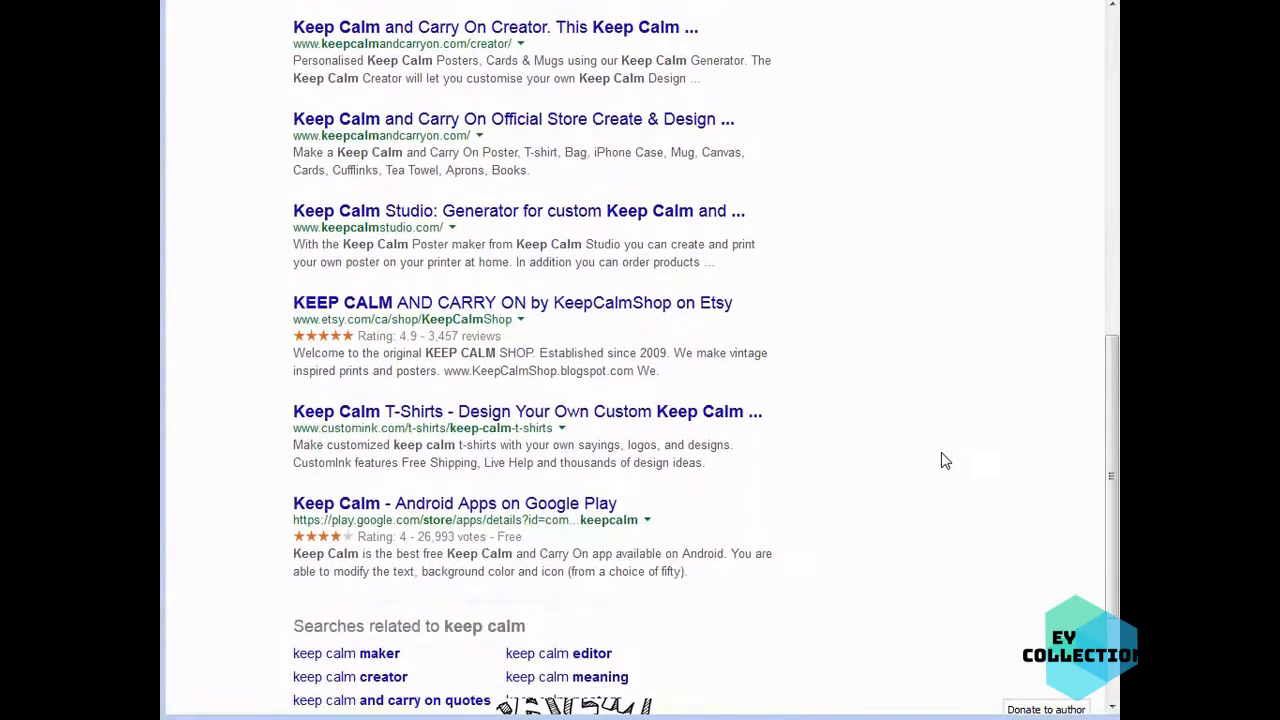
scroll(945, 461, up, 7)
- Search Google for "keep calm font" and look through the results for a font download page
click(376, 26)
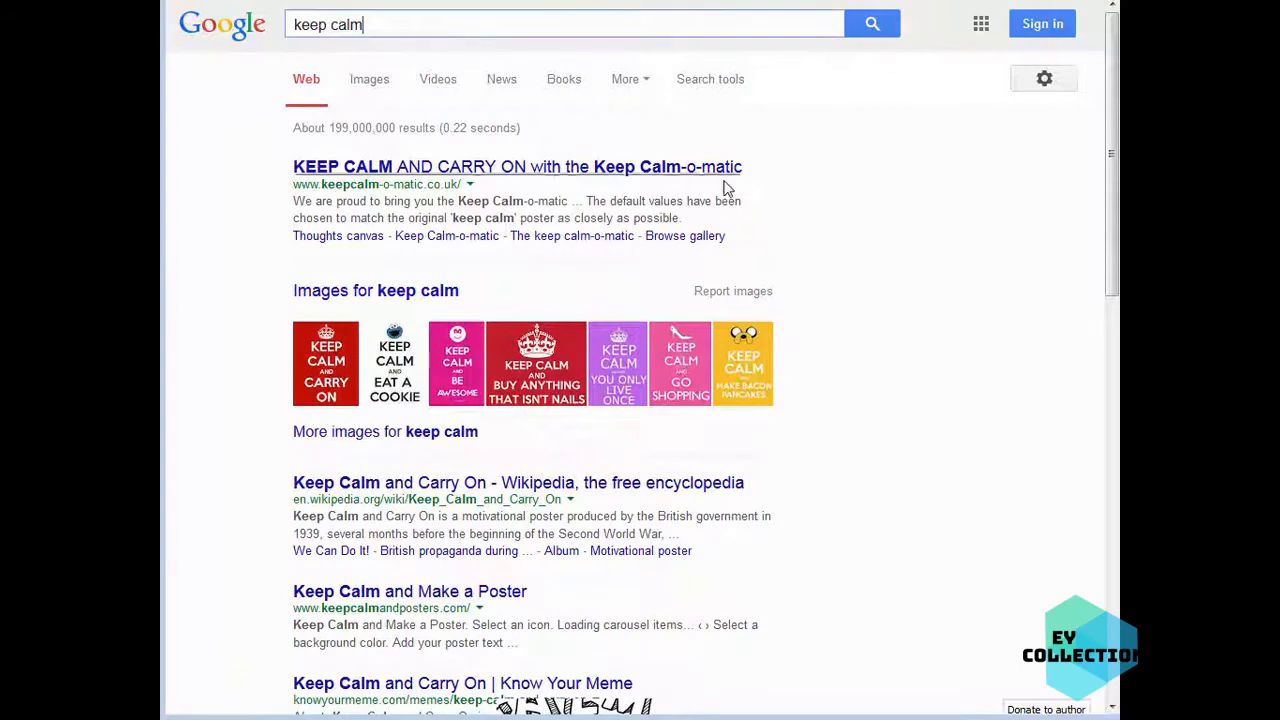
text(font)
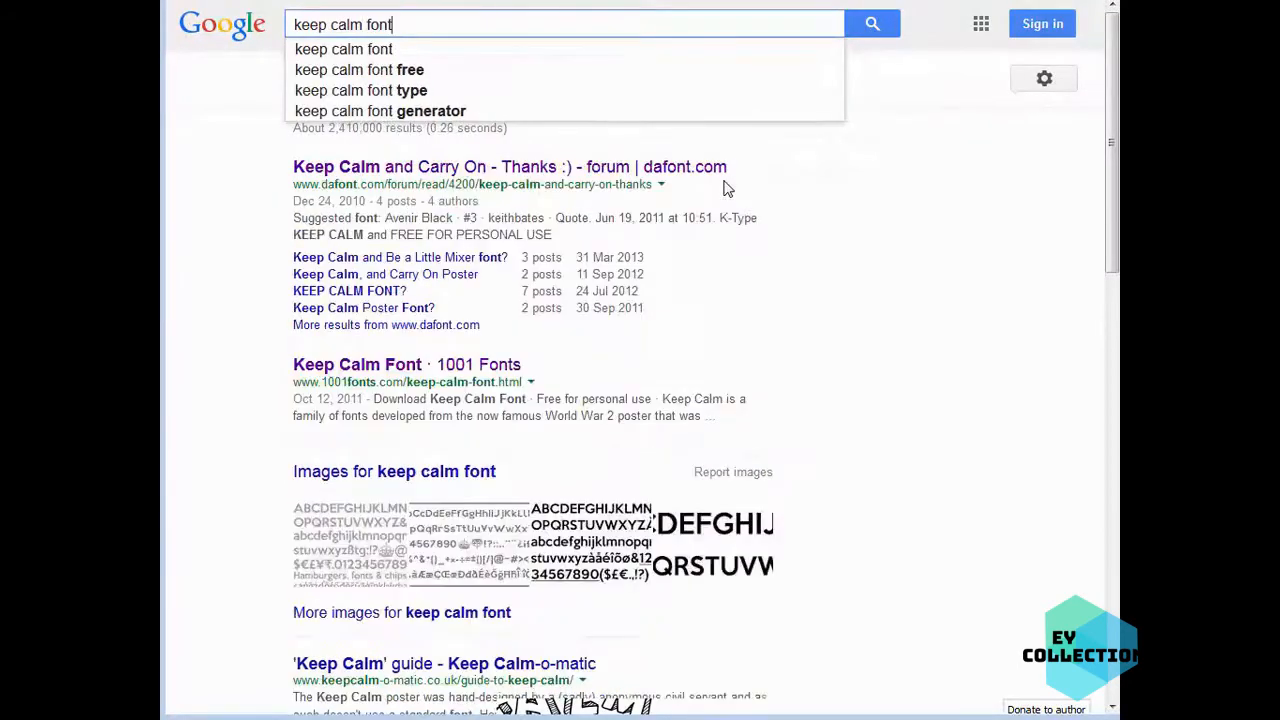
scroll(857, 423, down, 4)
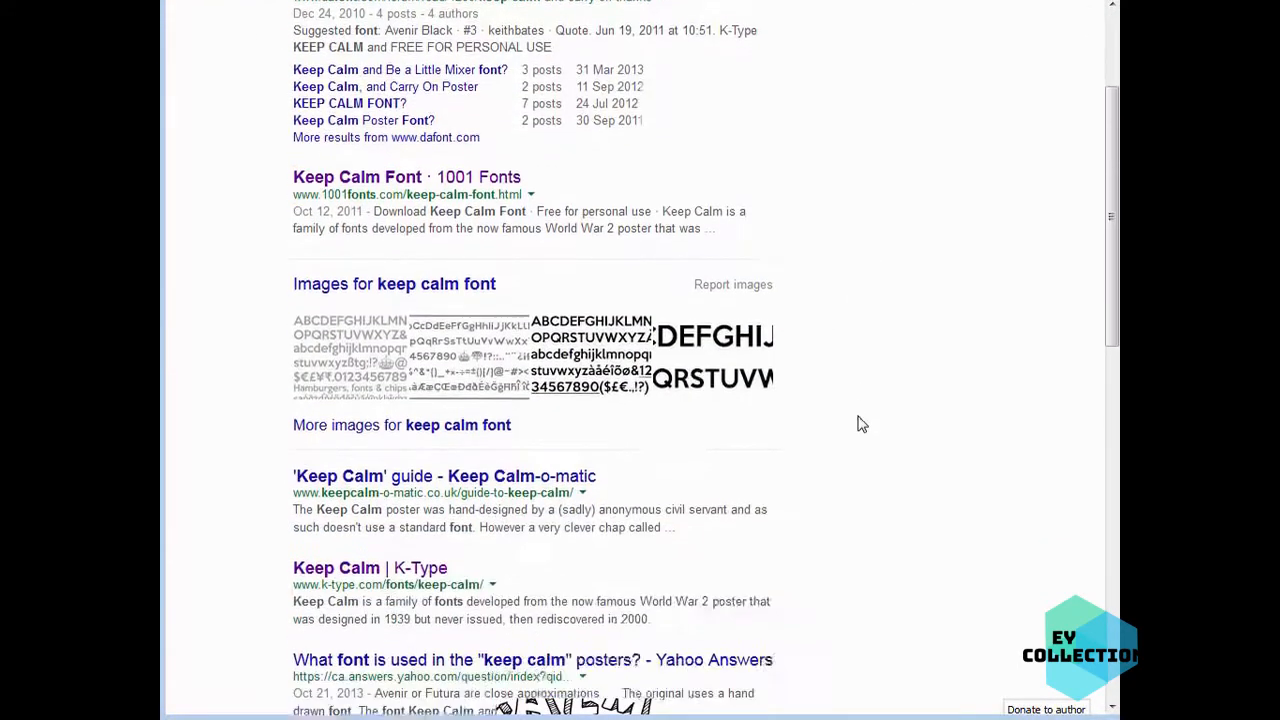
scroll(864, 428, down, 5)
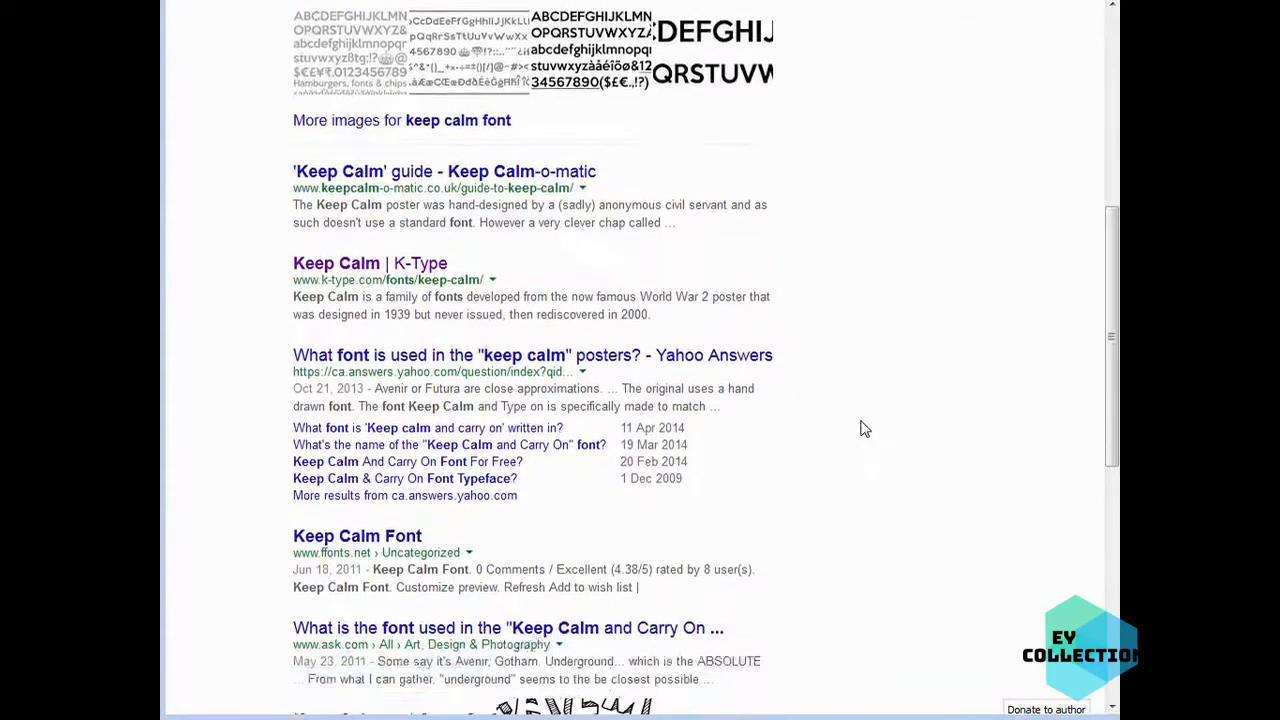
scroll(866, 436, up, 4)
scroll(866, 436, up, 1)
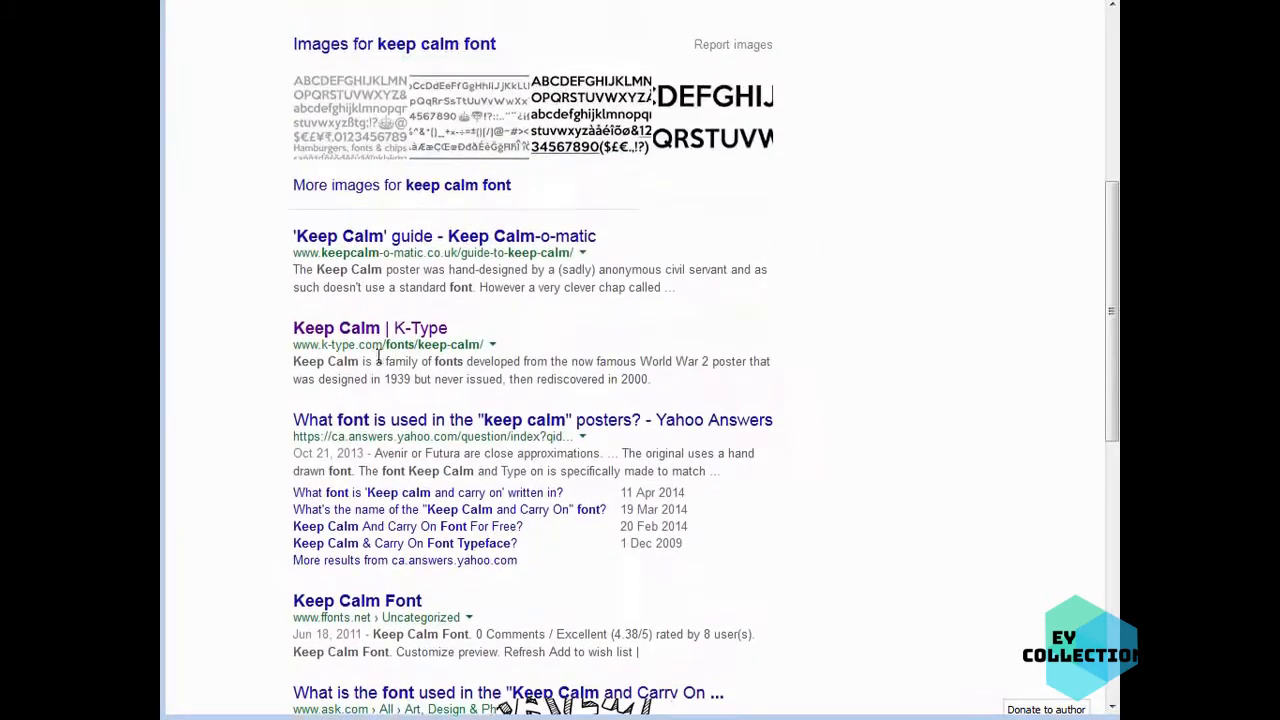
- Open the K-Type Keep Calm result, look over its download and licence options, and return to the search results
click(378, 335)
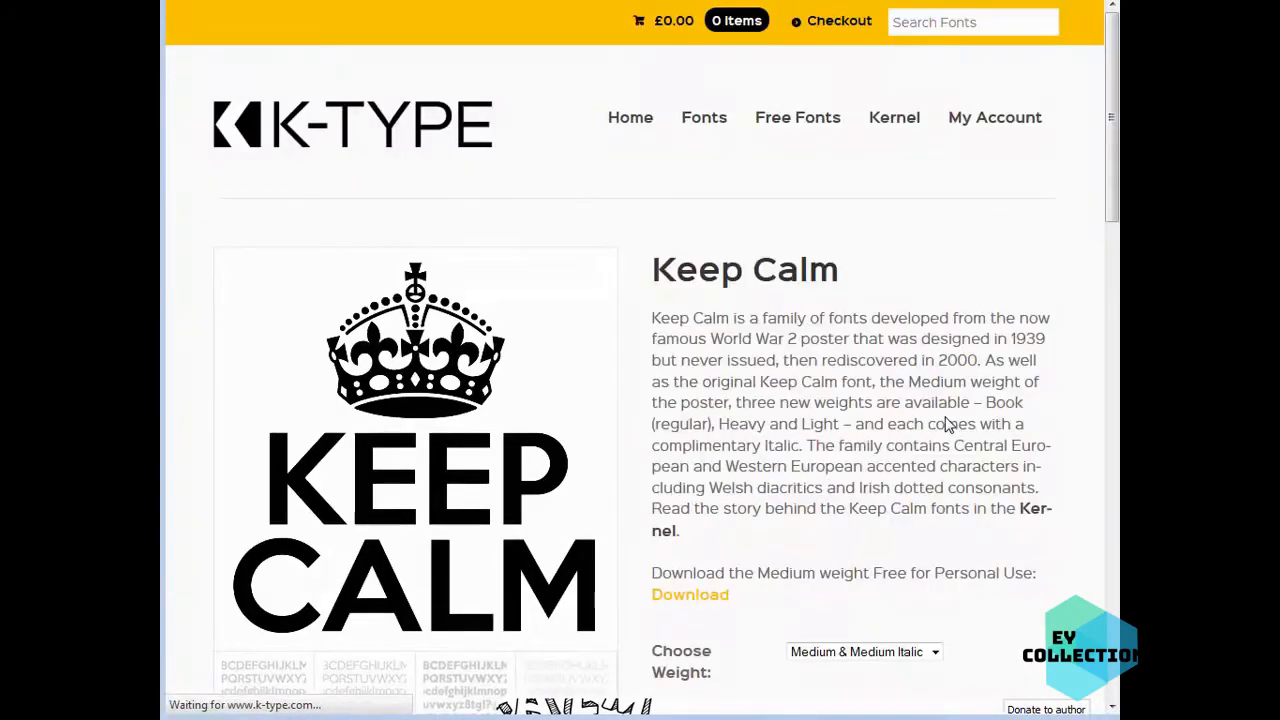
scroll(943, 420, down, 3)
scroll(946, 446, up, 3)
scroll(792, 556, down, 4)
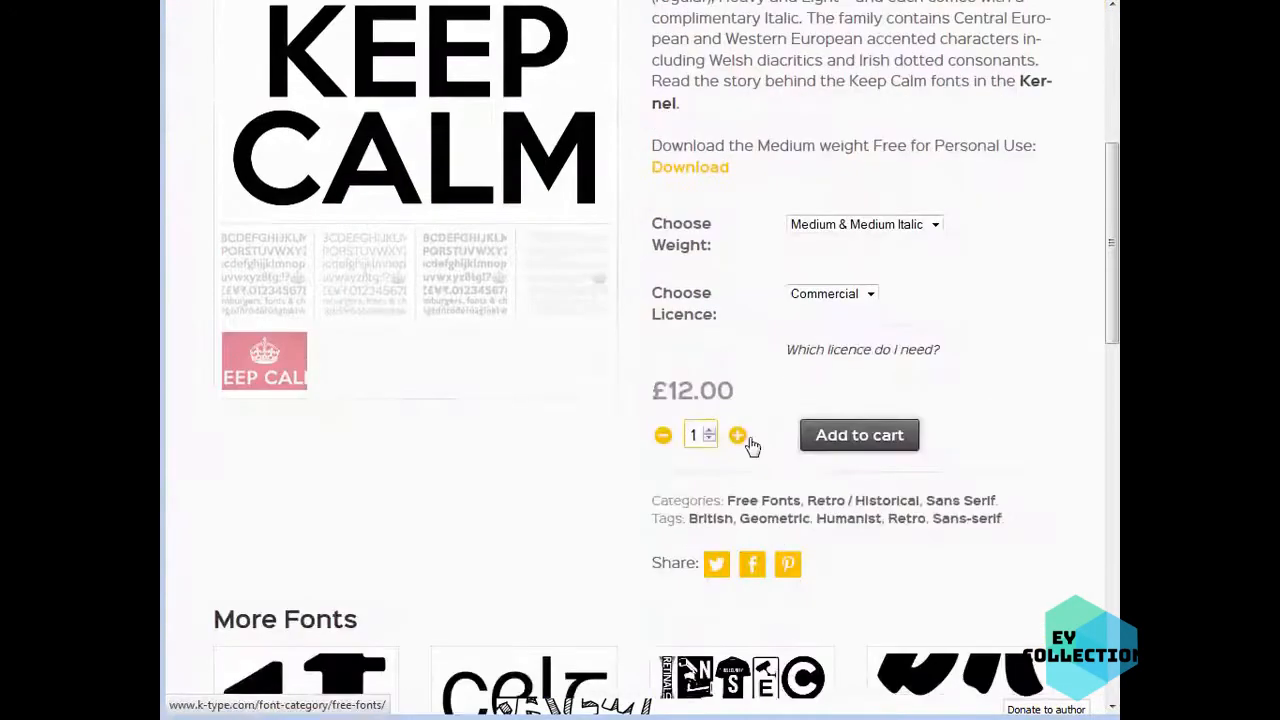
key(alt+Left)
scroll(886, 457, up, 3)
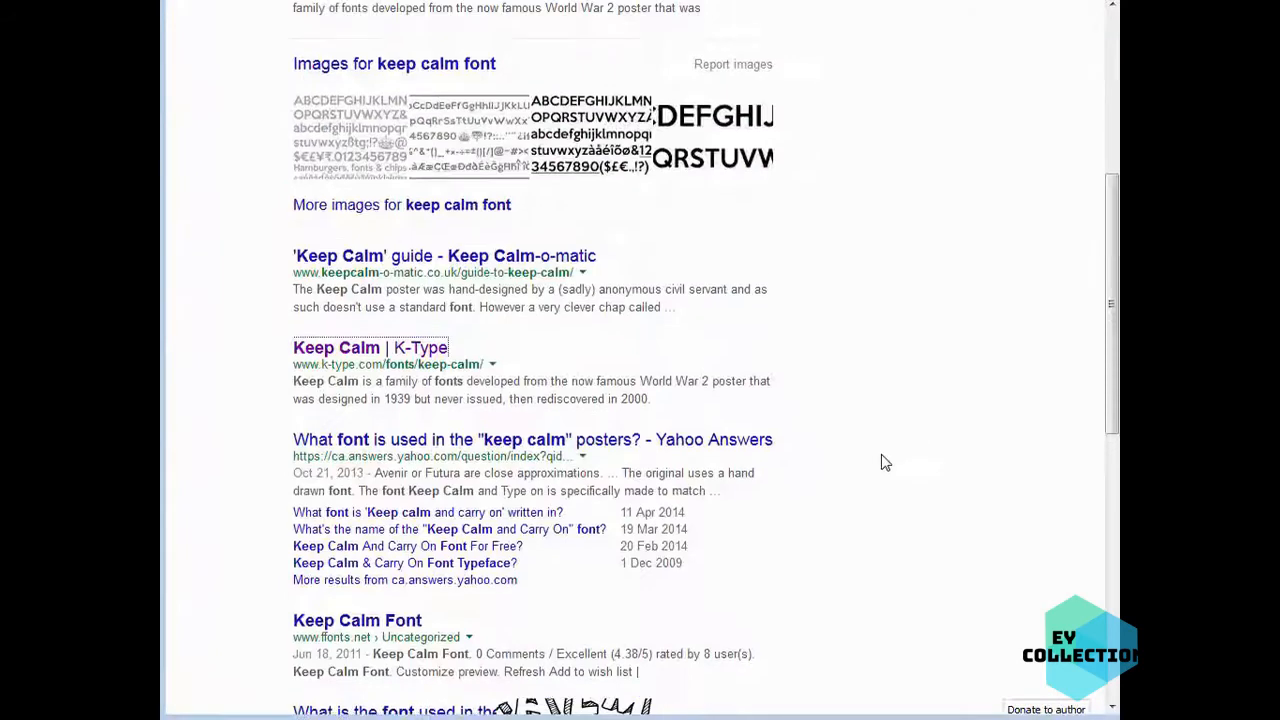
scroll(897, 527, up, 2)
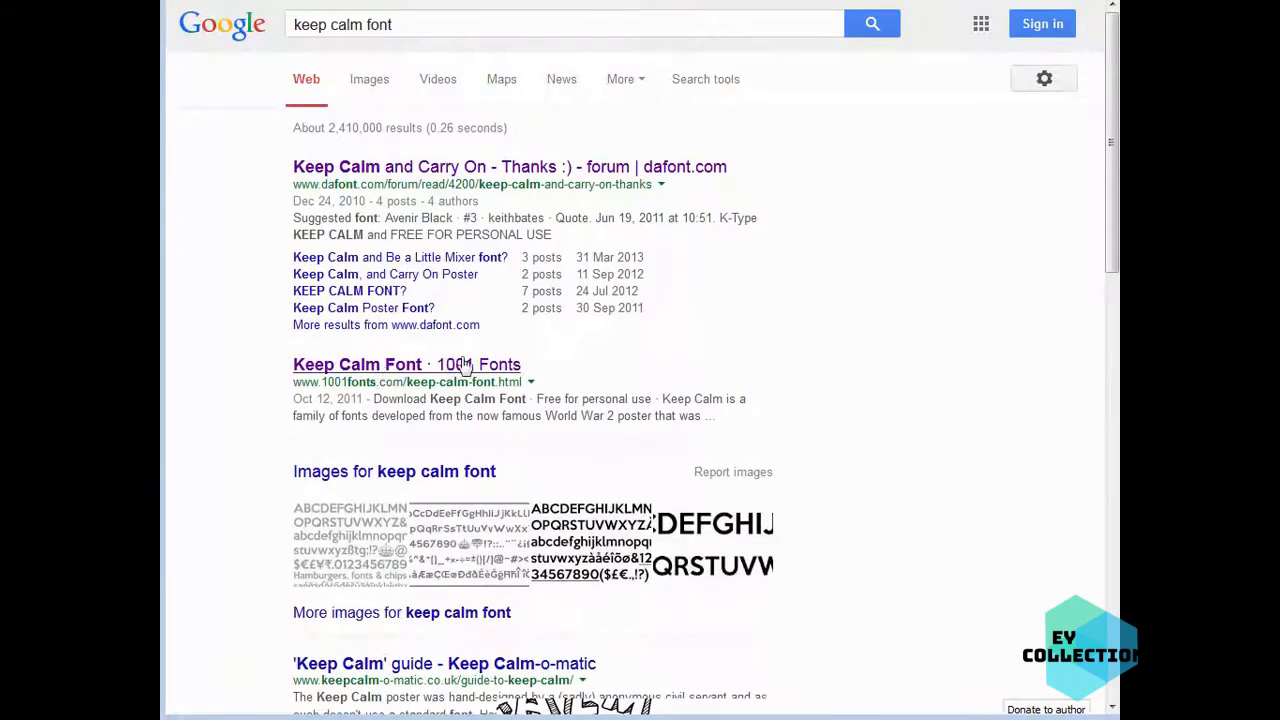
- Open the 1001 Fonts Keep Calm page and download keep-calm.zip into the fonts folder, replacing the existing copy
click(457, 368)
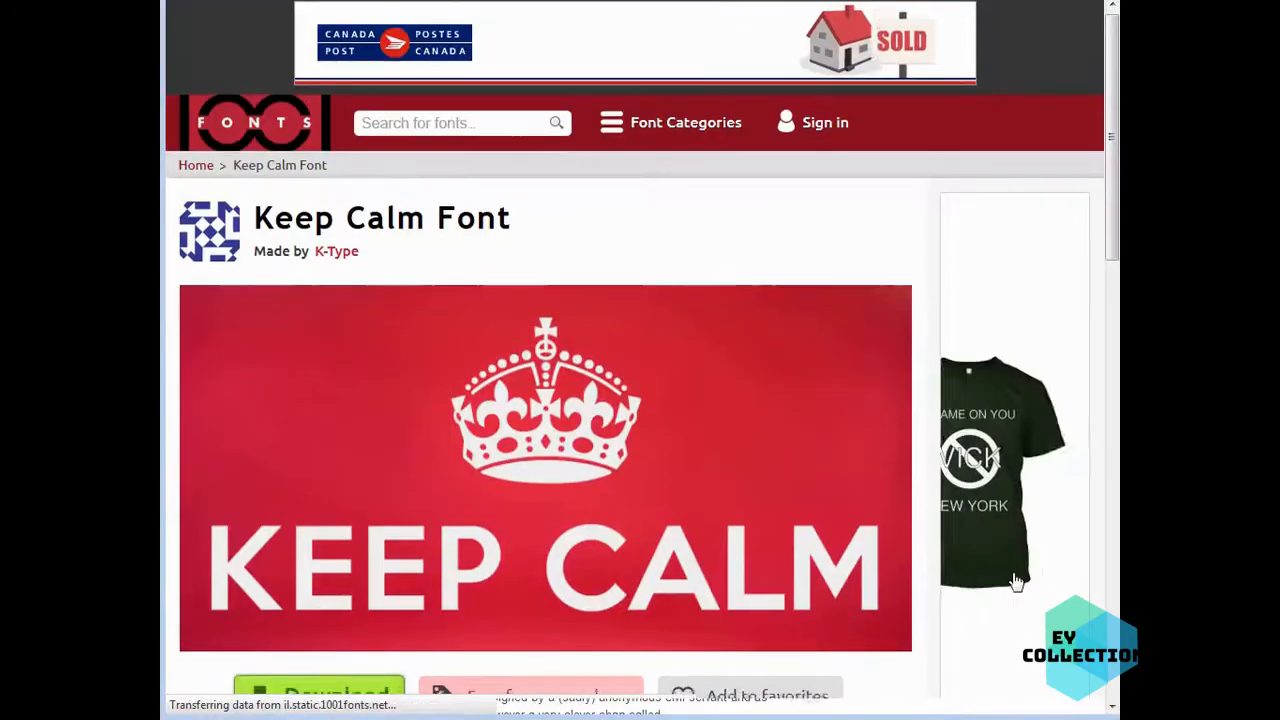
scroll(1016, 580, down, 3)
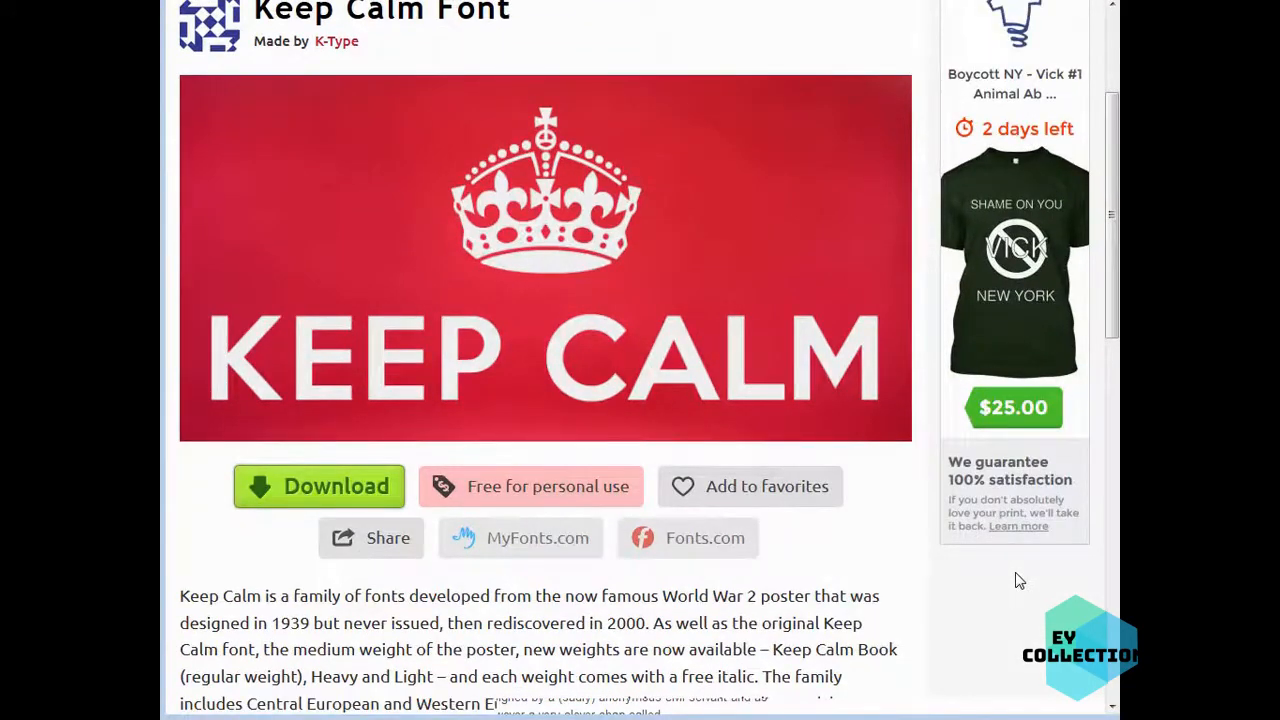
scroll(1014, 580, down, 2)
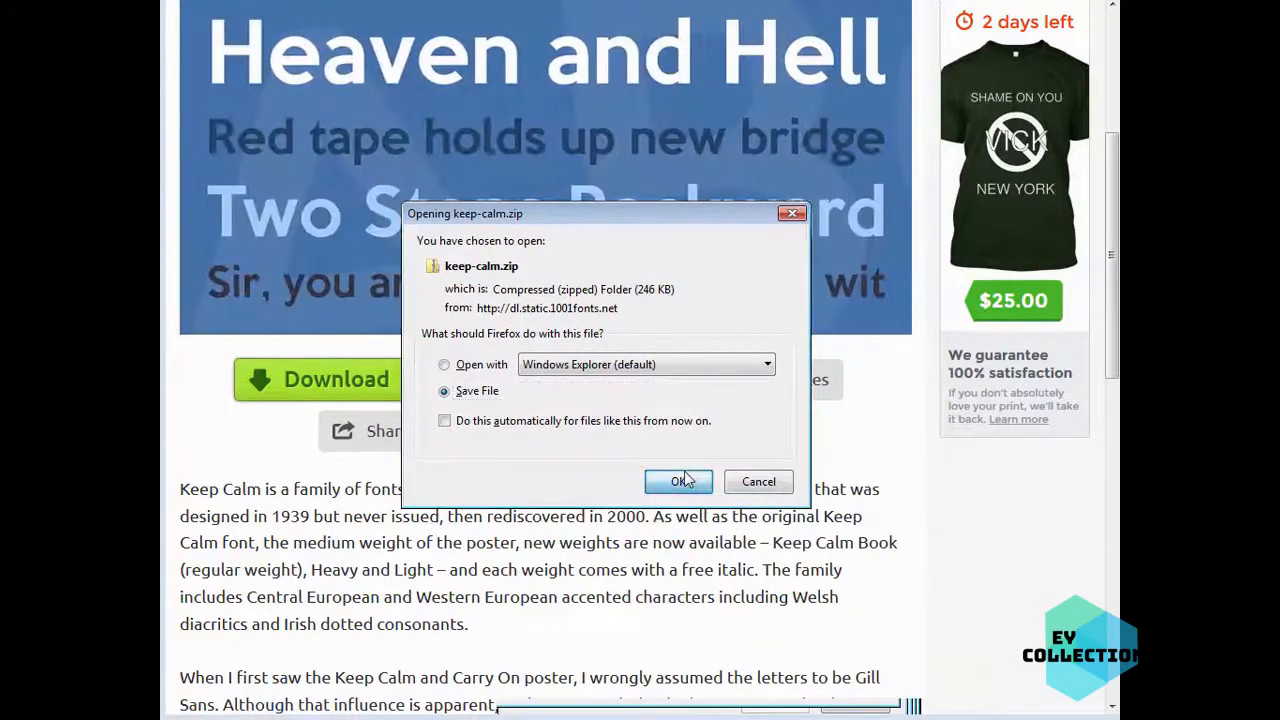
click(679, 481)
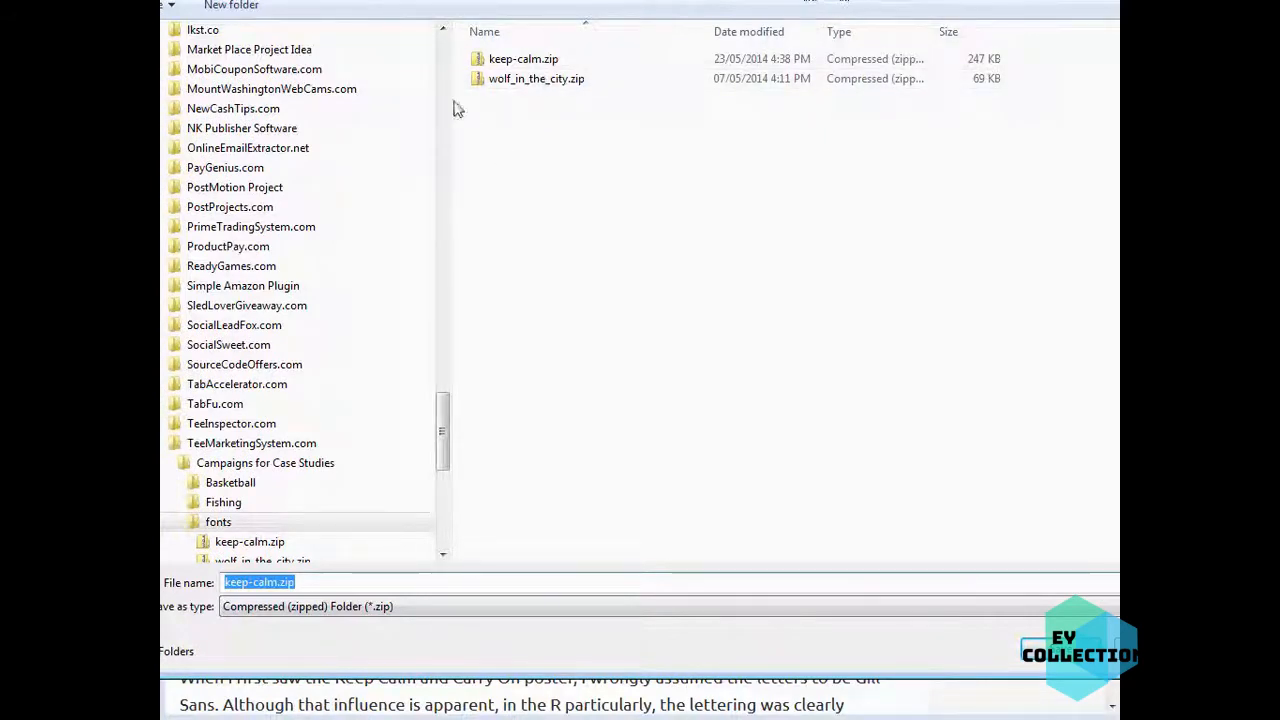
key(Return)
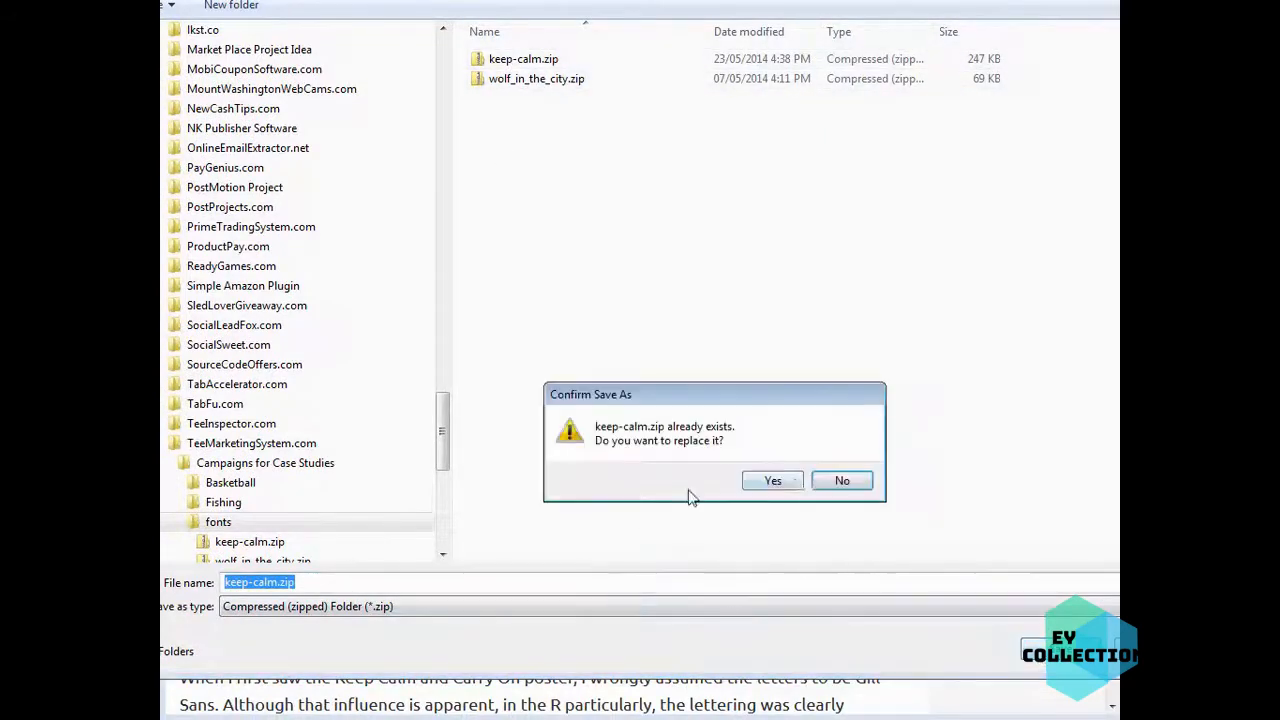
click(772, 481)
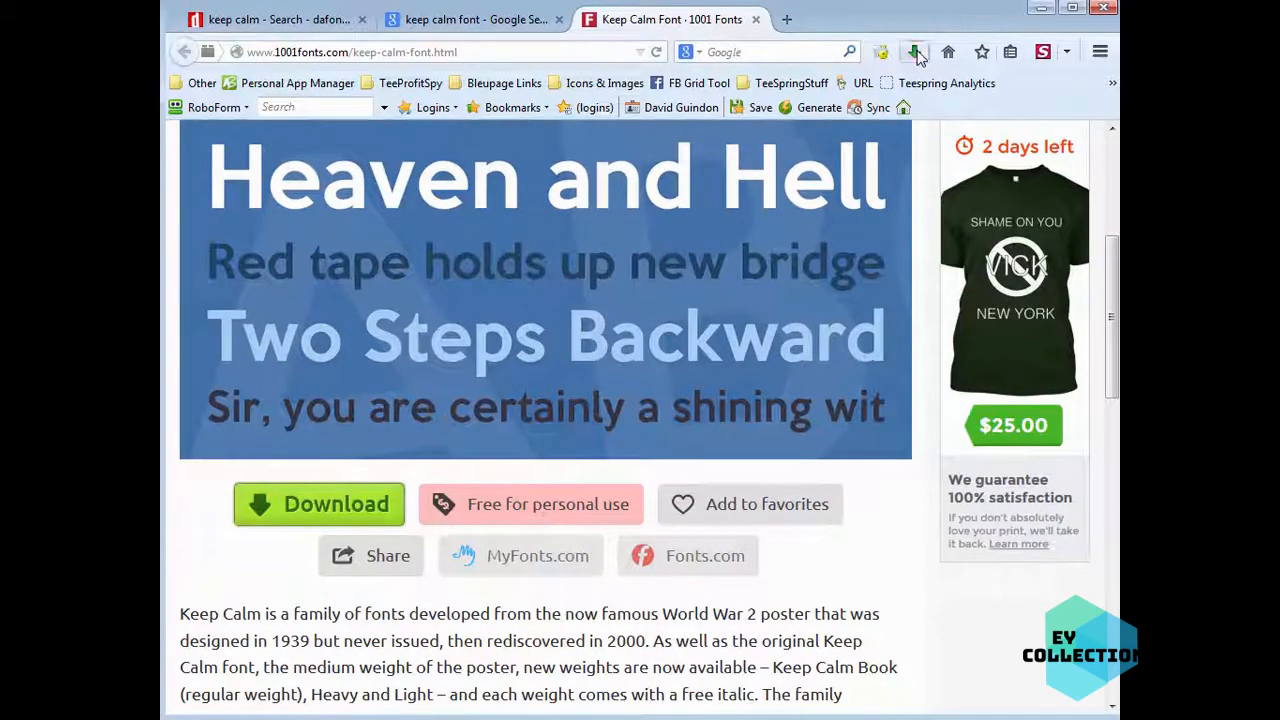
- Open the folder containing the downloaded keep-calm.zip from the browser's download list
click(917, 55)
right_click(675, 123)
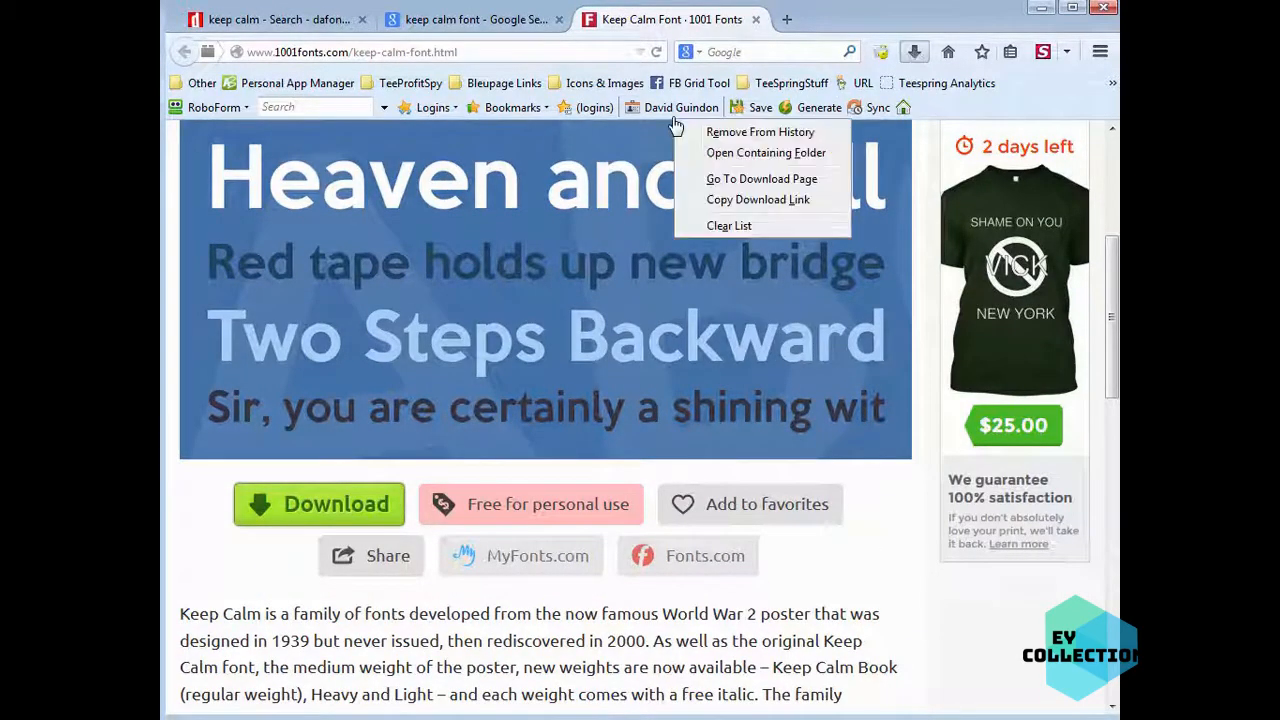
click(765, 155)
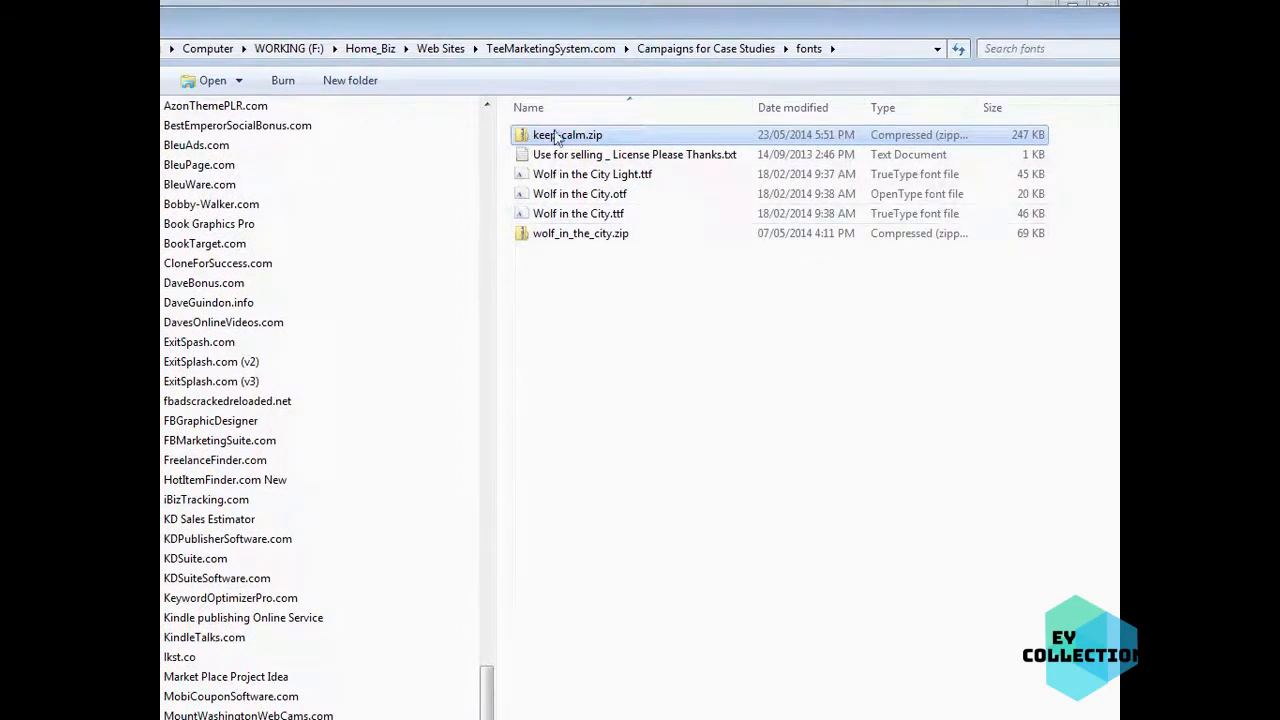
right_click(557, 139)
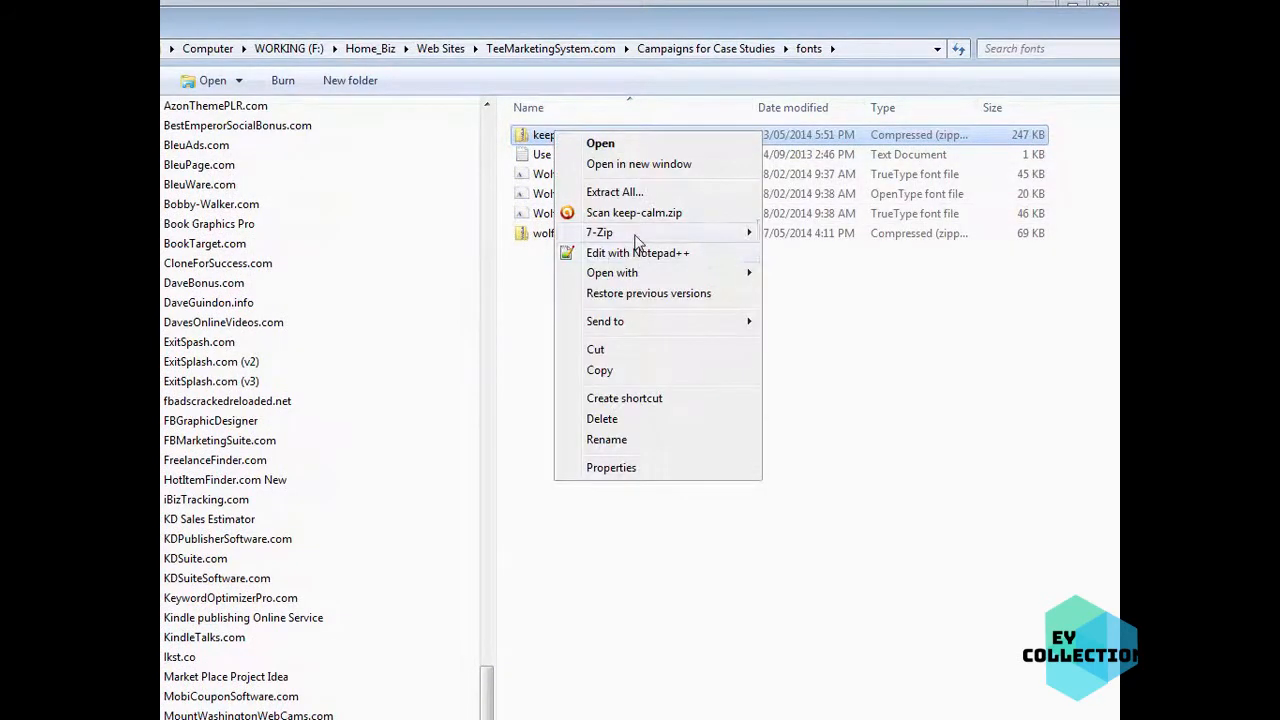
mouse_move(636, 240)
click(518, 335)
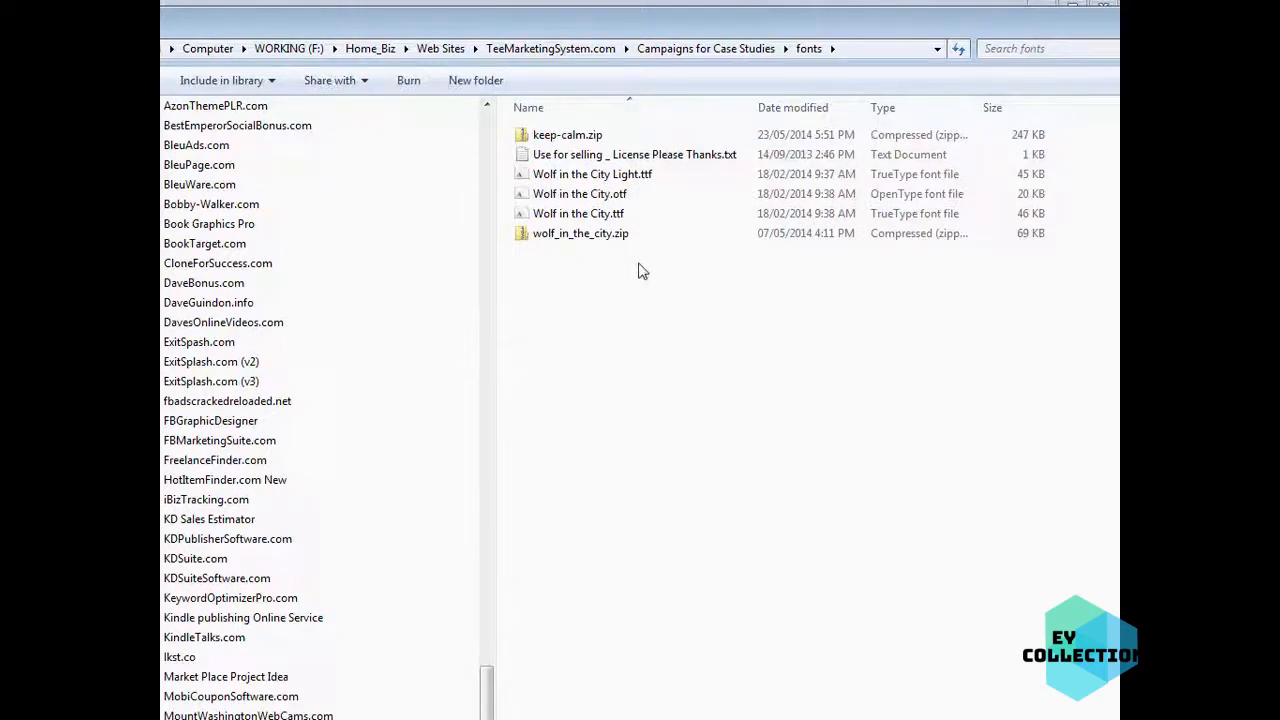
- Extract all of keep-calm.zip with the Windows extraction wizard into a keep-calm folder, accepting the copies without encryption
right_click(563, 137)
click(636, 203)
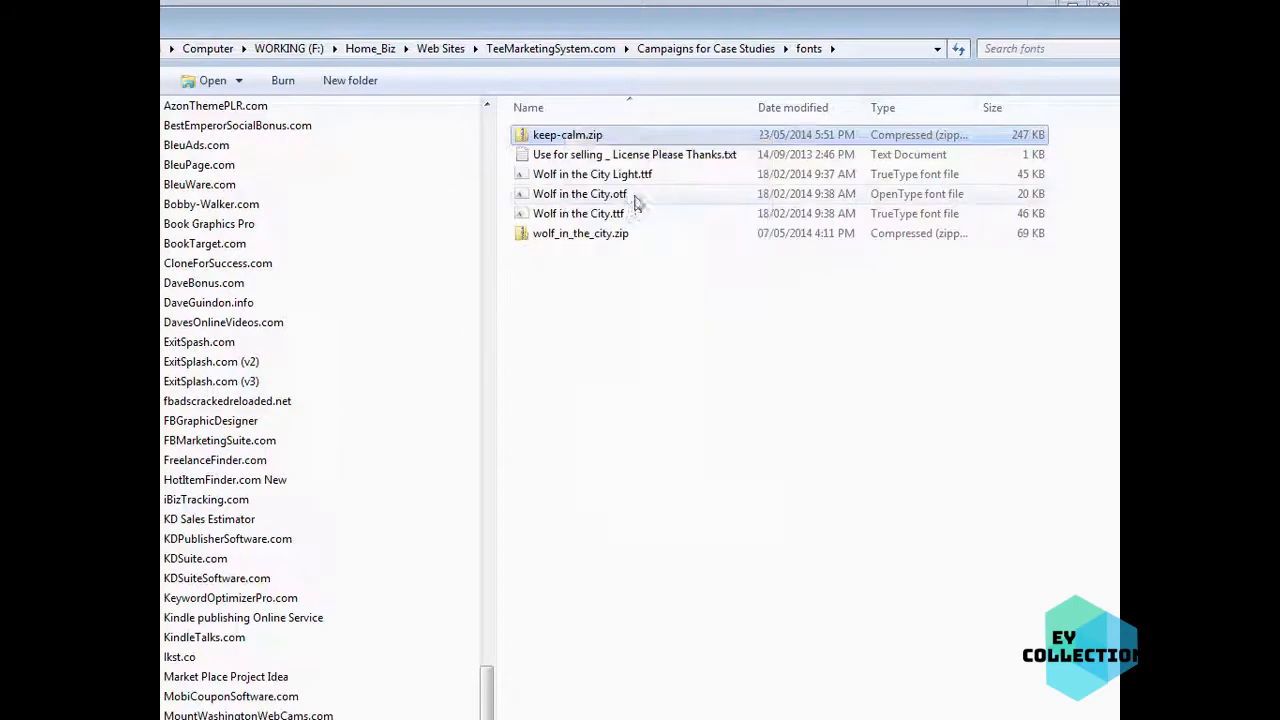
click(893, 654)
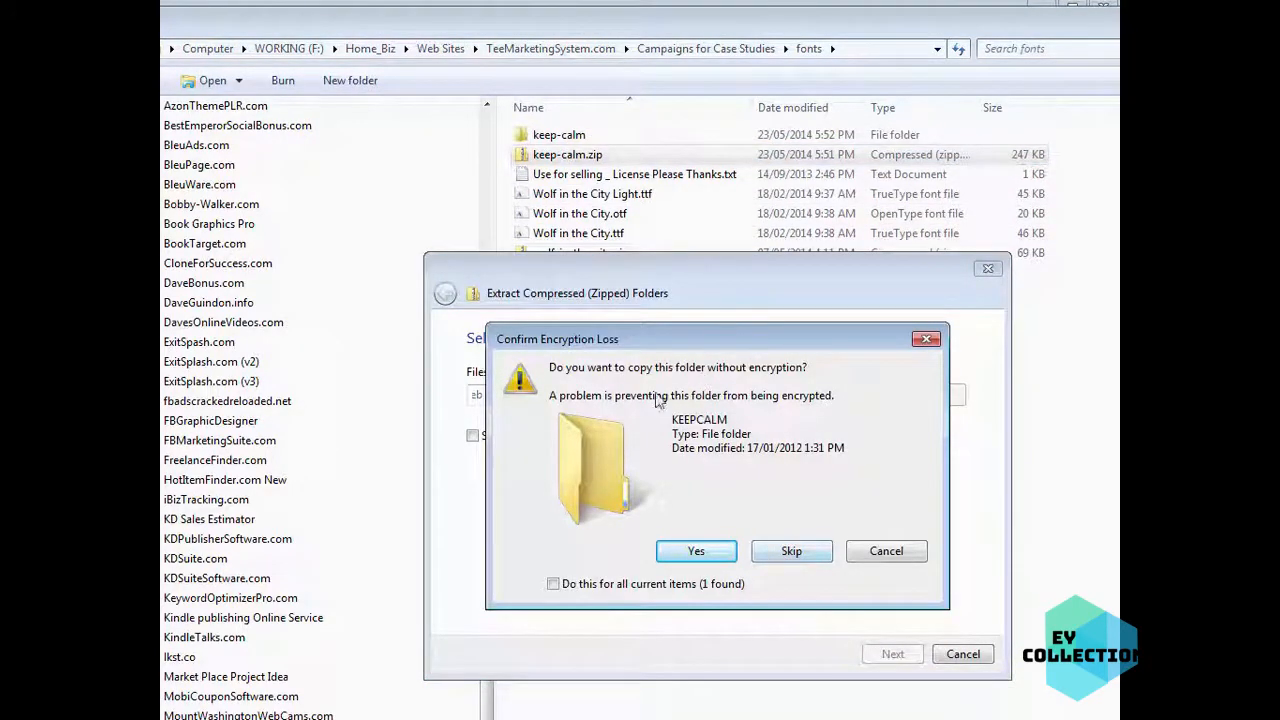
click(710, 556)
click(713, 553)
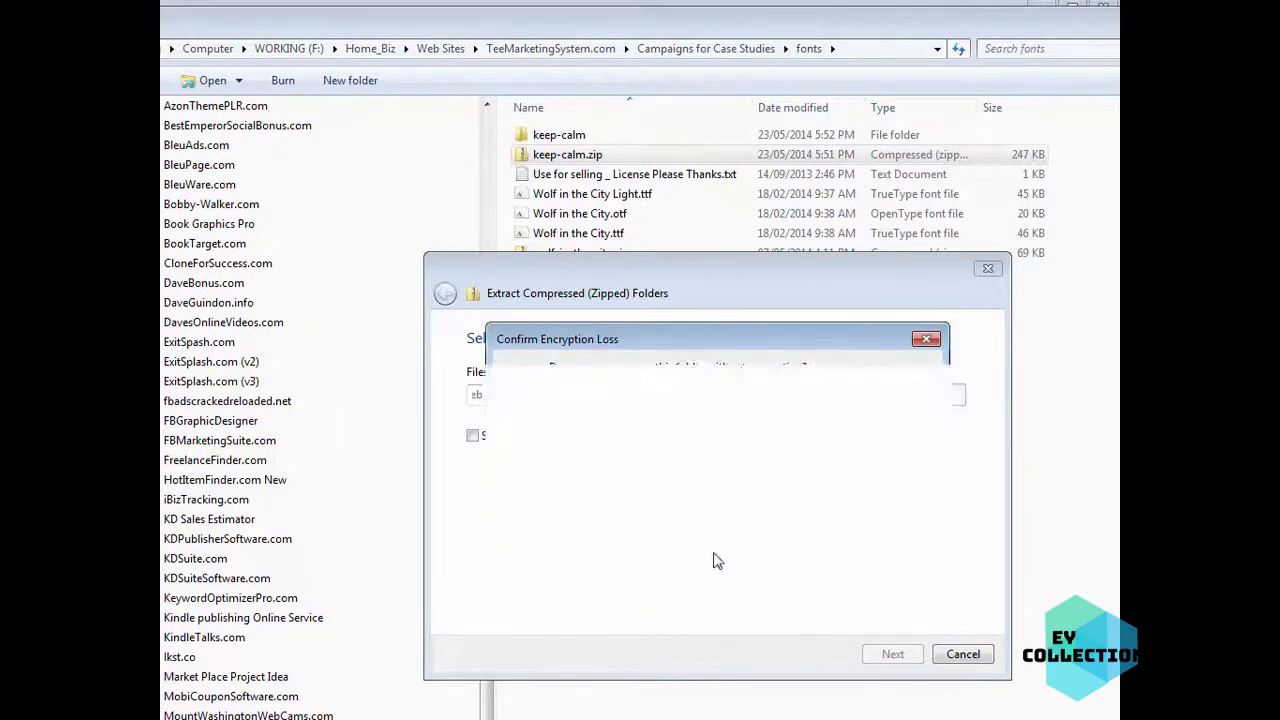
click(713, 552)
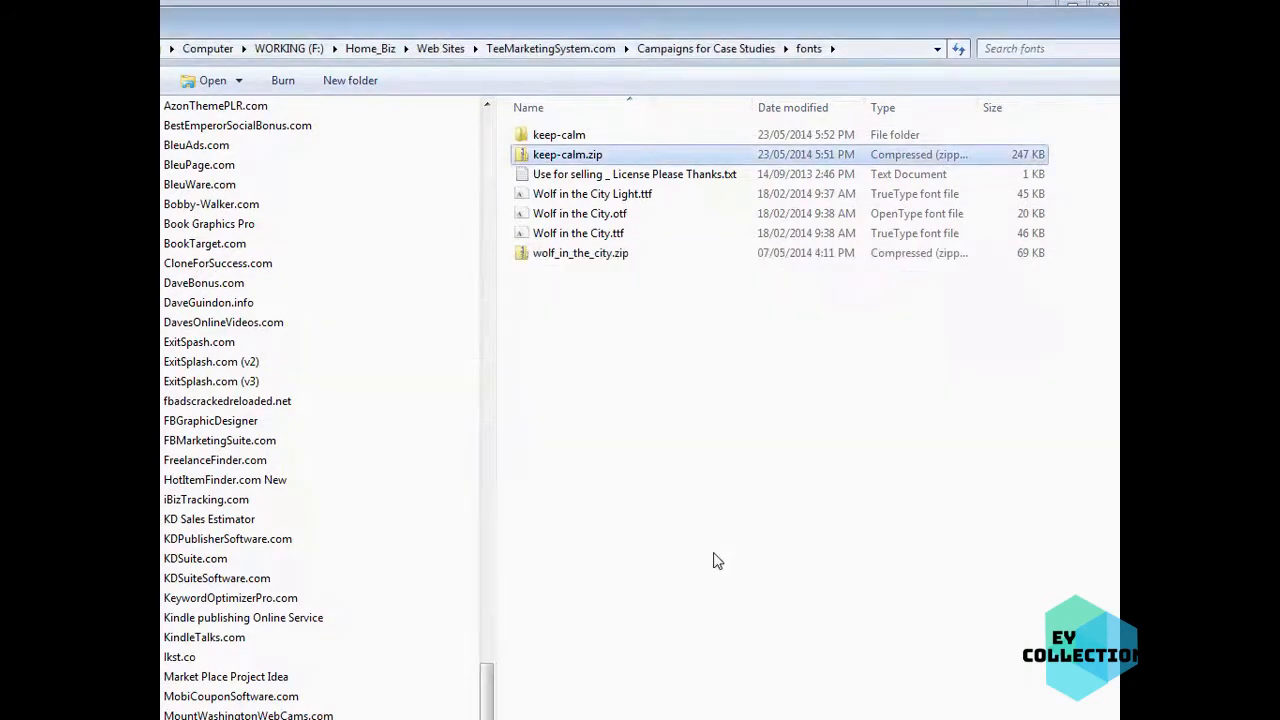
- View the font files in the extracted KEEPCALM subfolder of keep-calm and return to the fonts folder
double_click(584, 135)
double_click(578, 160)
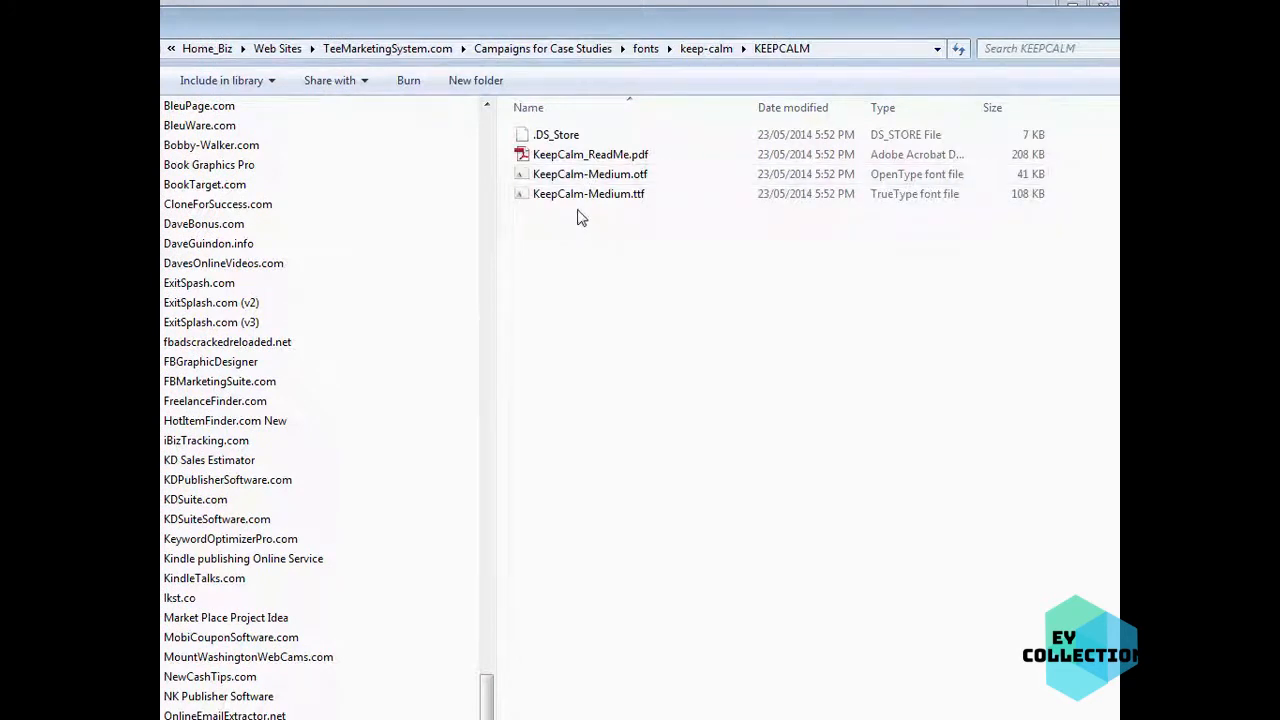
key(BackSpace)
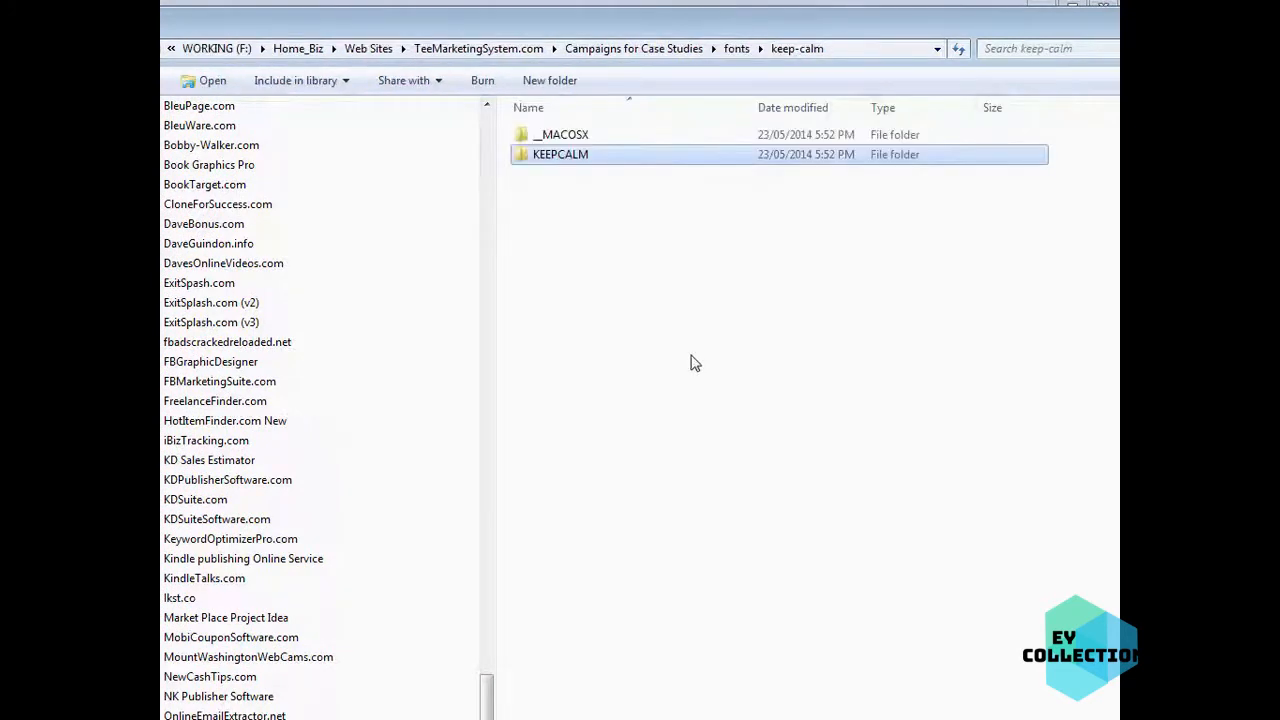
key(BackSpace)
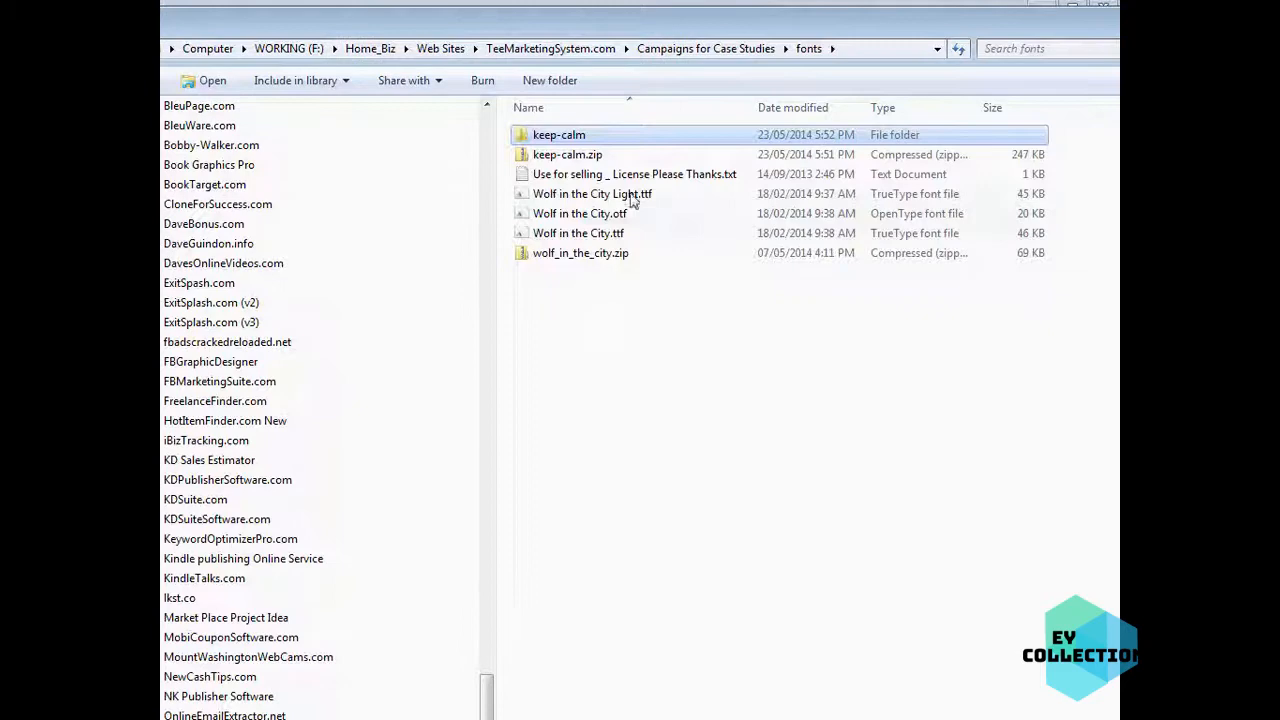
- Extract keep-calm.zip with 7-Zip into the keep-calm folder, replacing all of the existing files
right_click(566, 152)
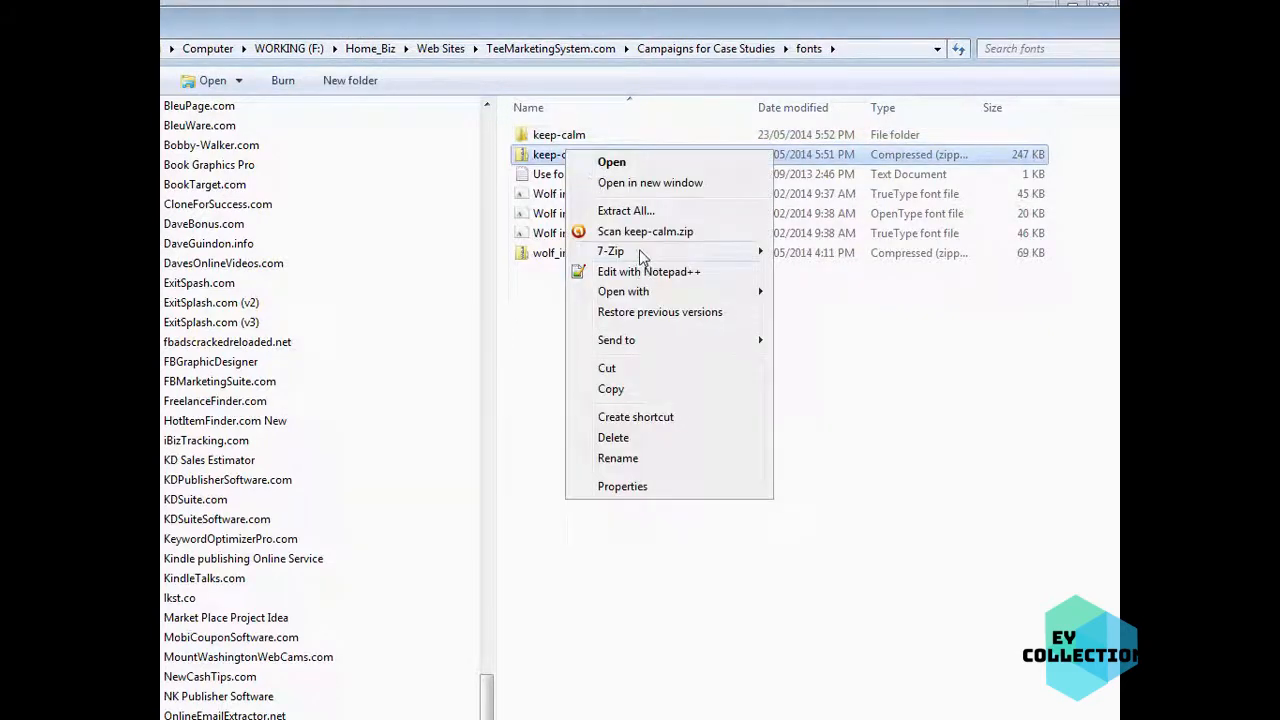
mouse_move(645, 255)
click(872, 314)
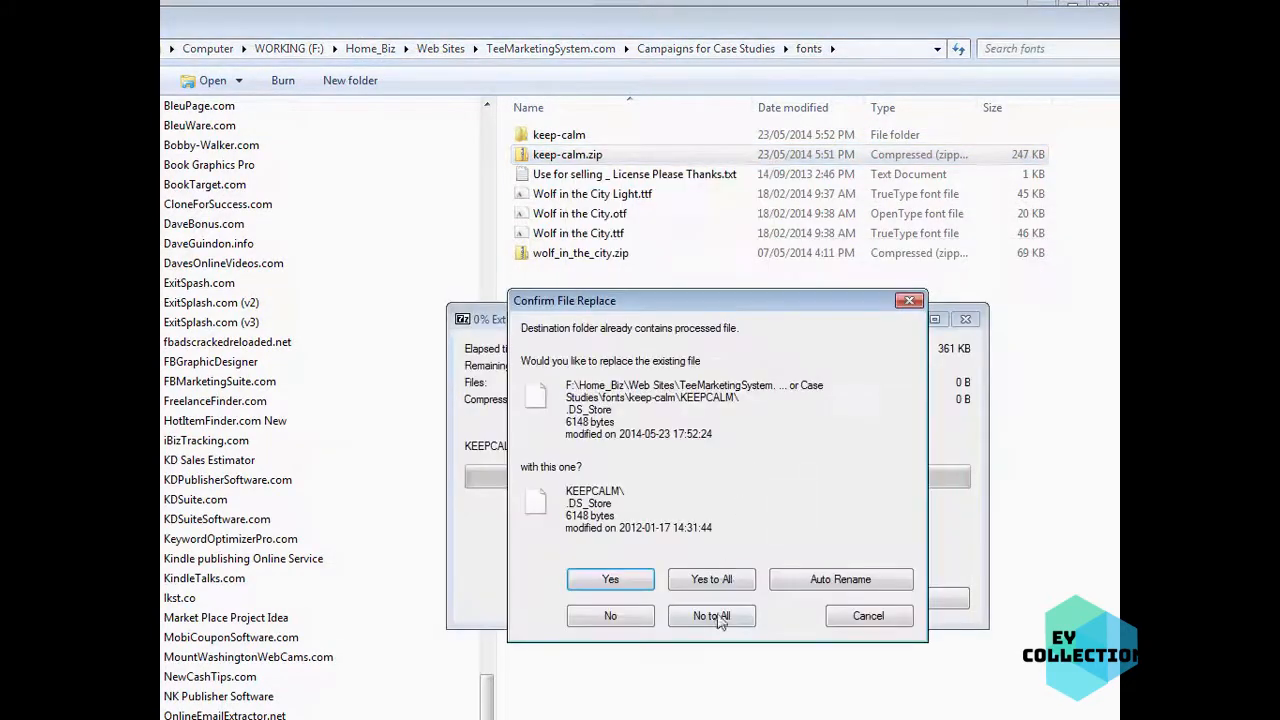
click(716, 584)
- Open the KEEPCALM subfolder inside keep-calm, and close the blank Untitled-1 document in Photoshop
double_click(580, 134)
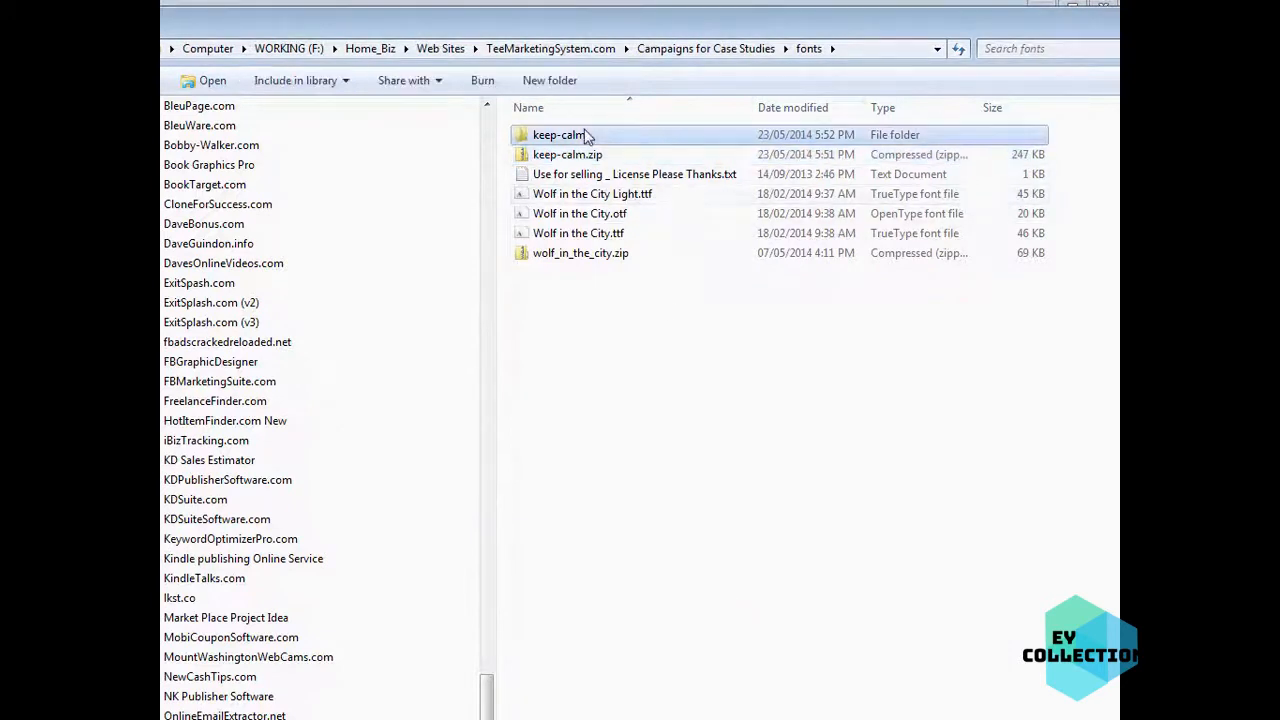
double_click(583, 156)
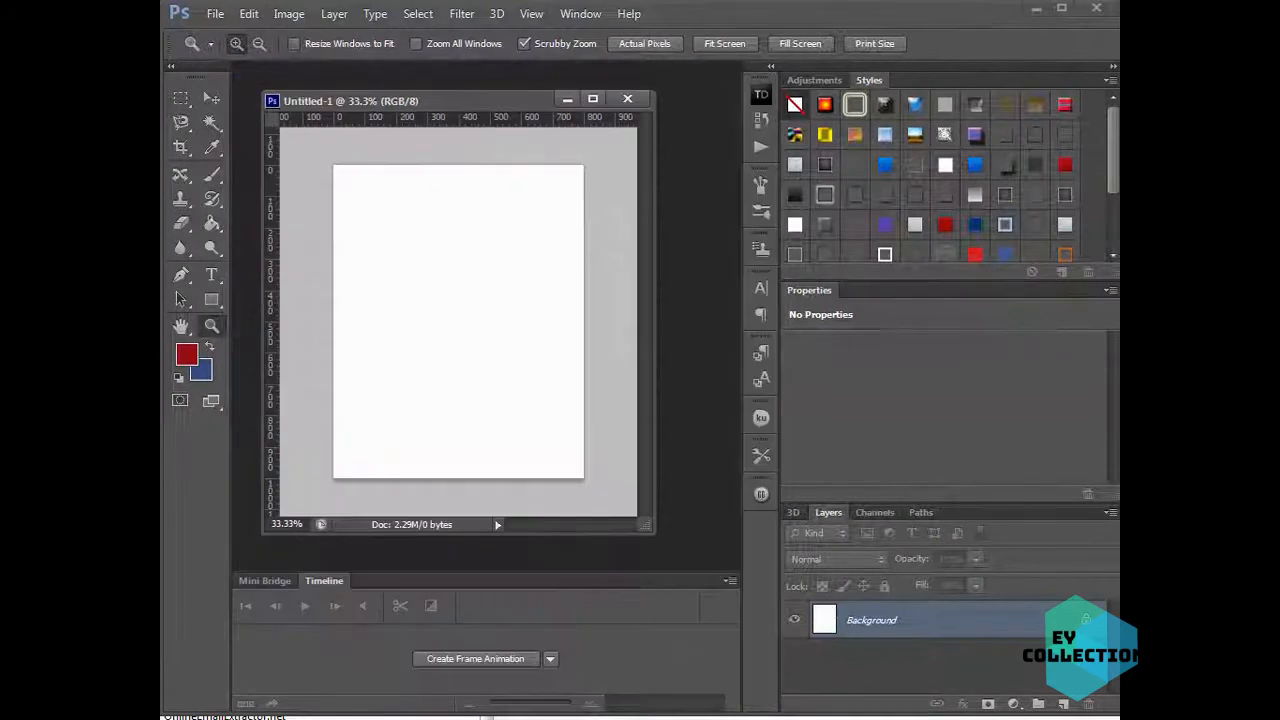
click(628, 99)
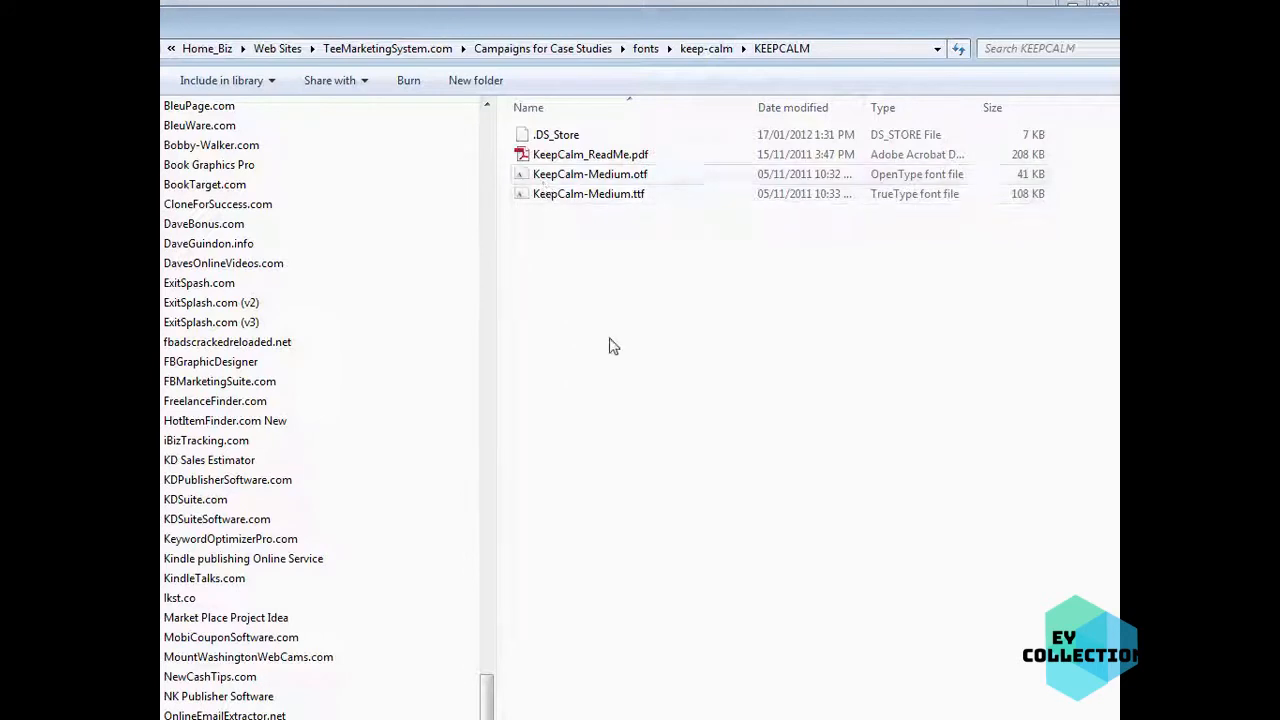
- Install KeepCalm-Medium.otf and KeepCalm-Medium.ttf from the KEEPCALM folder, replacing the font copies already installed
right_click(565, 174)
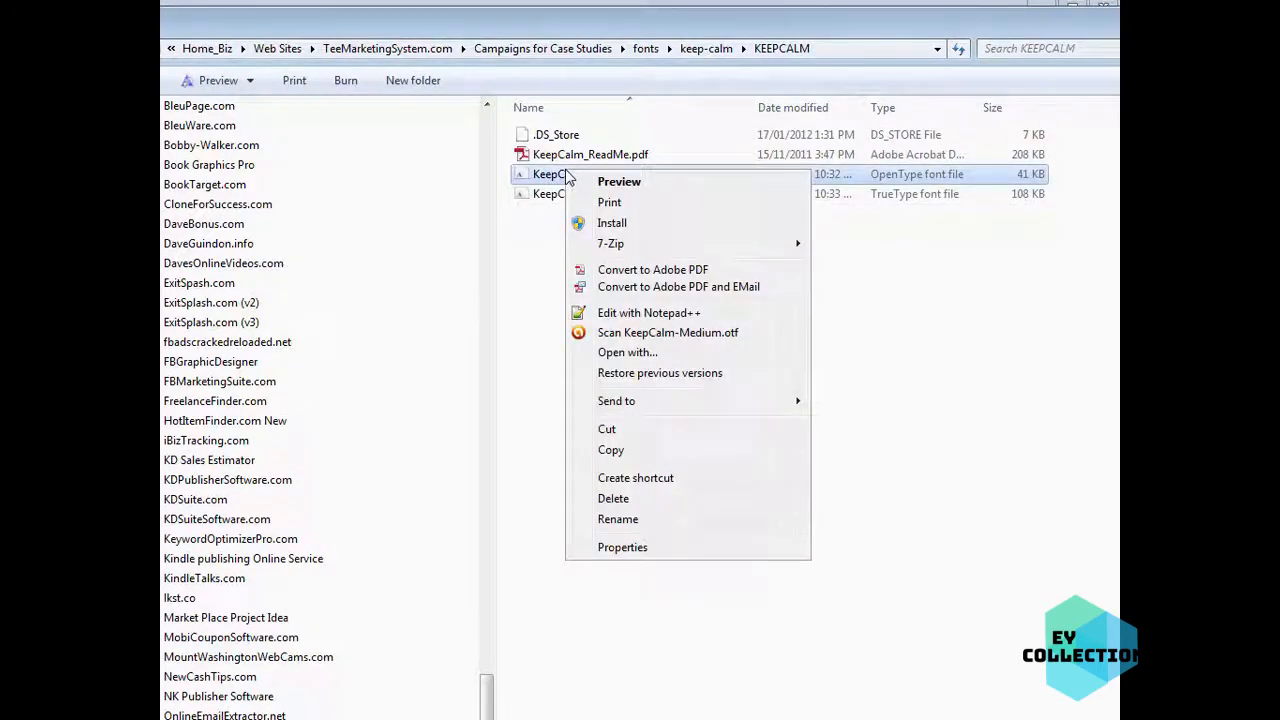
click(612, 223)
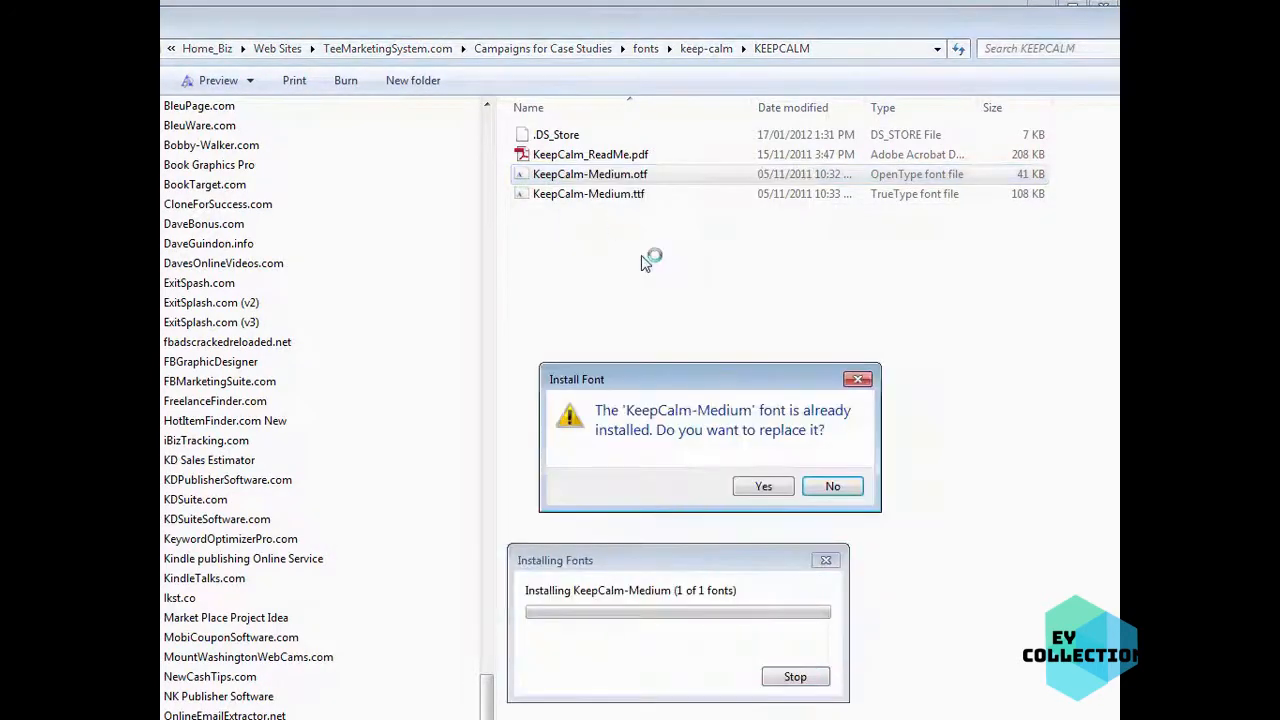
click(763, 487)
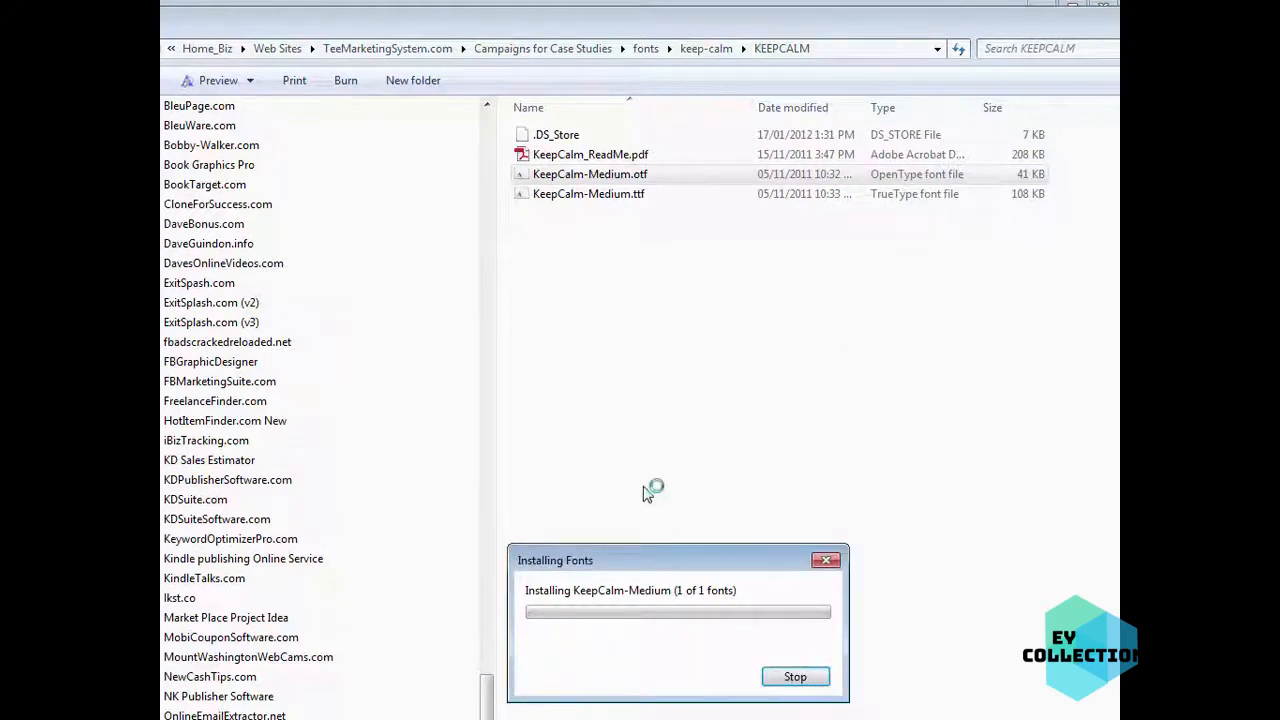
click(590, 197)
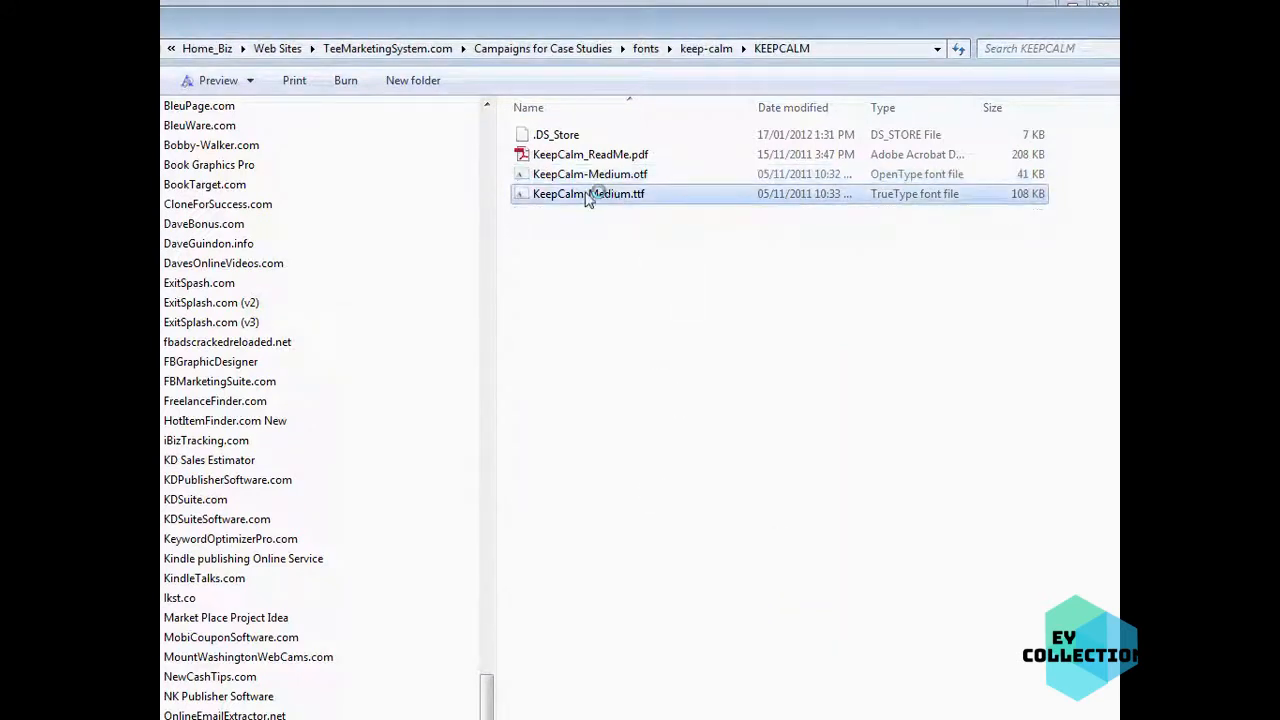
right_click(590, 200)
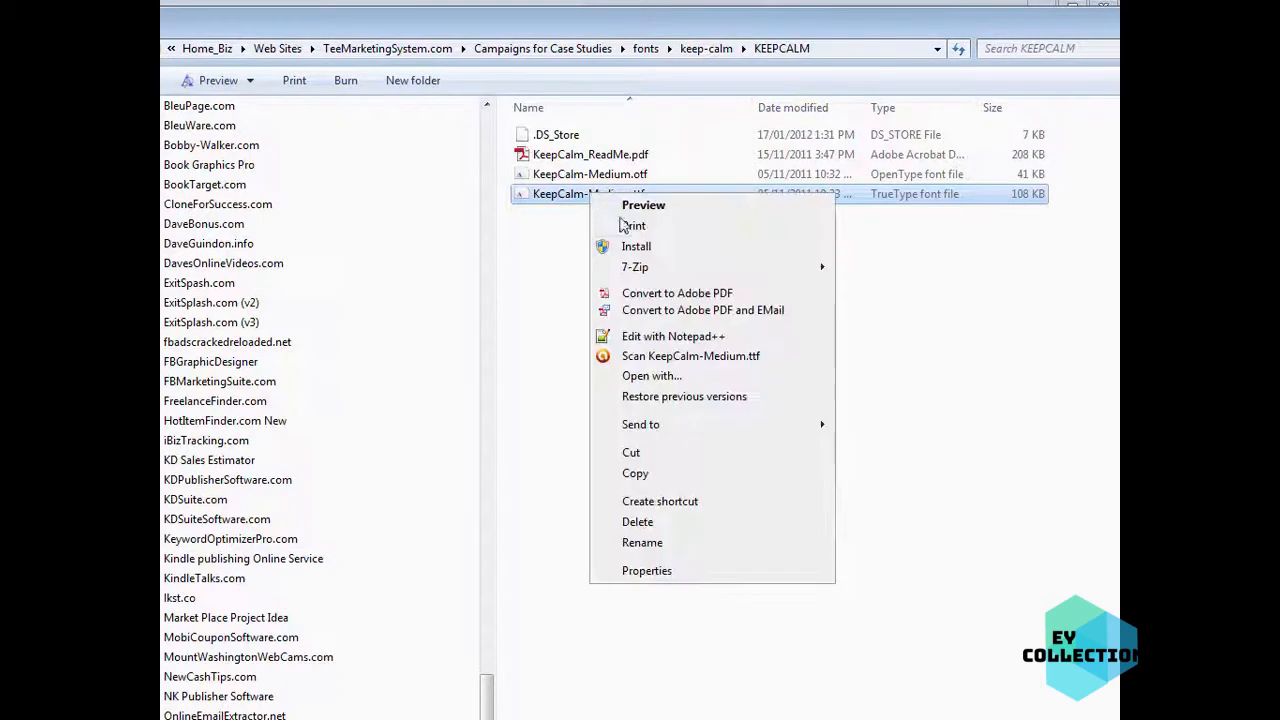
click(640, 246)
click(777, 494)
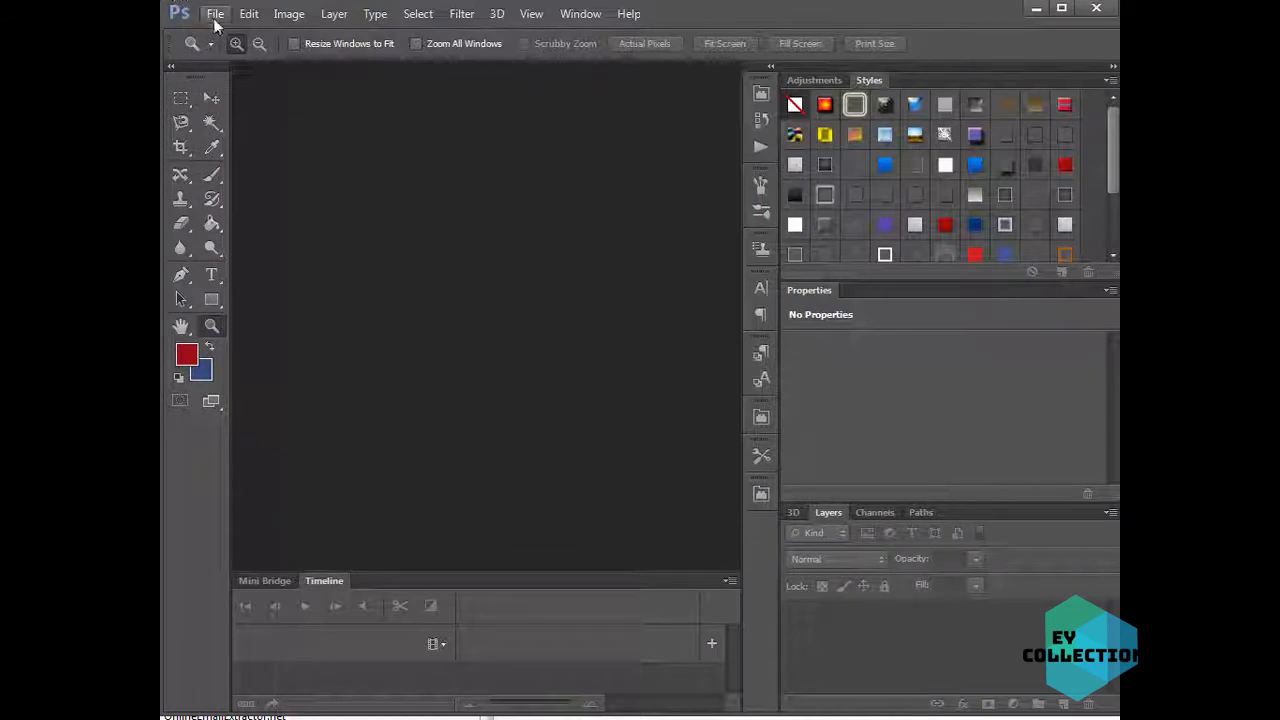
- Switch to Photoshop and create a new 800 × 1000 pixel RGB document at 72 pixels/inch with a white background
click(215, 16)
key(ctrl+n)
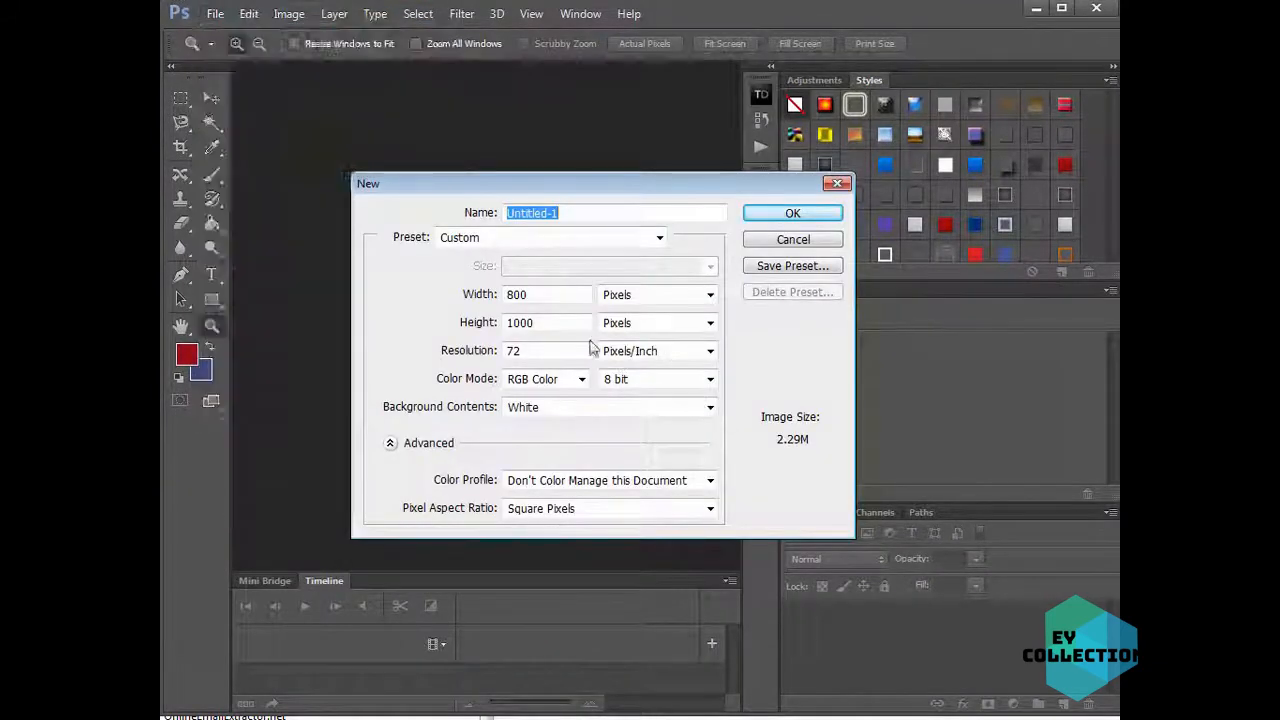
click(790, 213)
drag(505, 425, 632, 522)
- Review the size and resolution settings for a new document, and cancel without creating a second one
click(215, 13)
key(Escape)
key(ctrl+n)
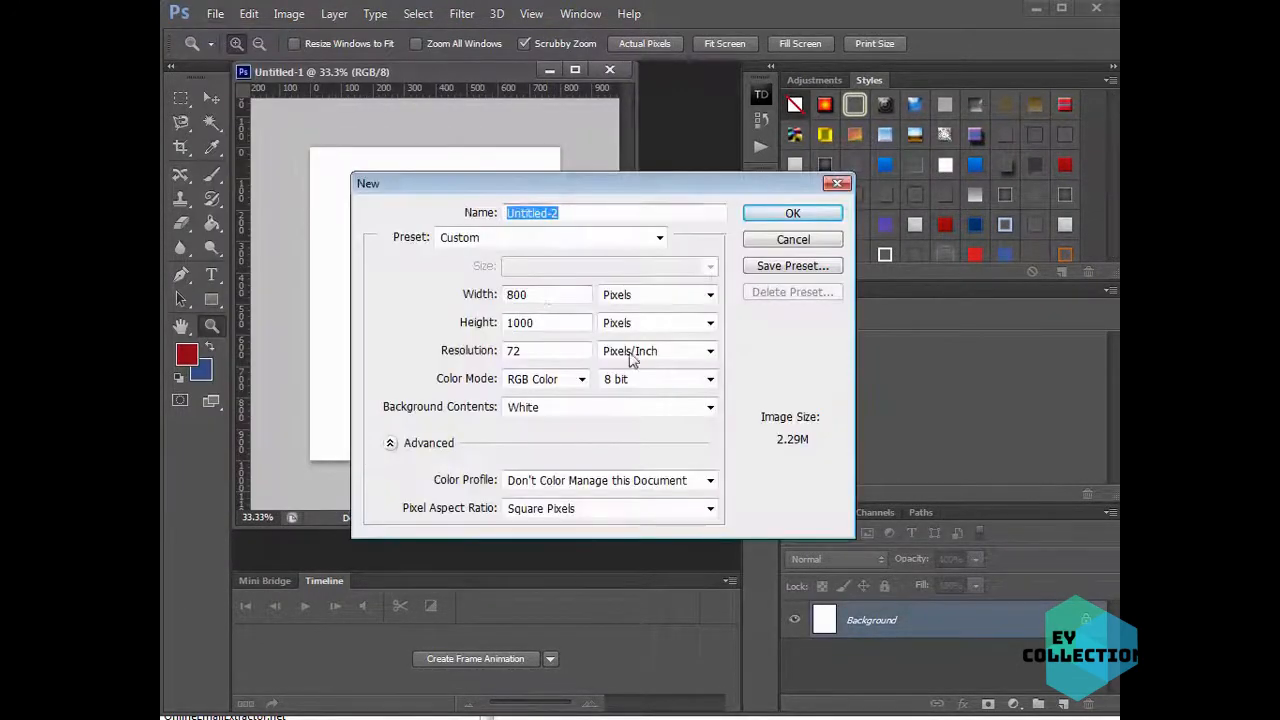
drag(537, 350, 513, 347)
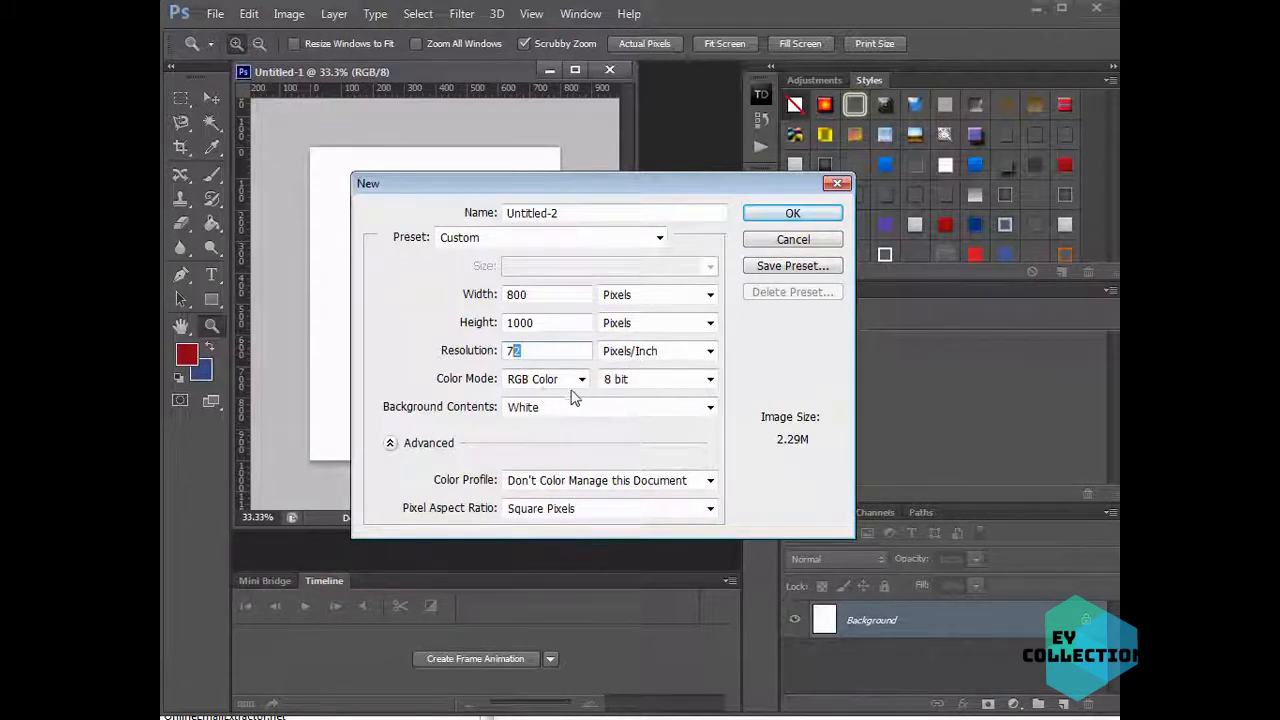
click(824, 240)
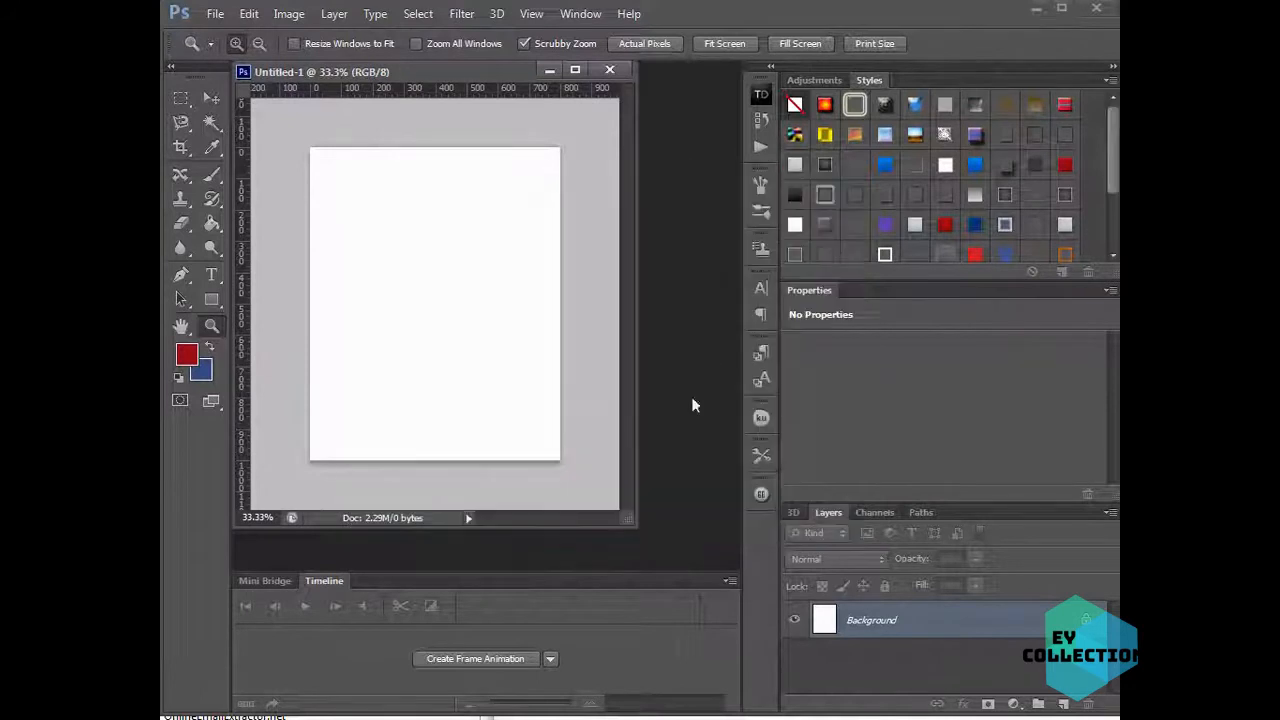
- Enlarge and reposition the Untitled-1 document window so there is more empty workspace around the canvas
drag(624, 530, 768, 678)
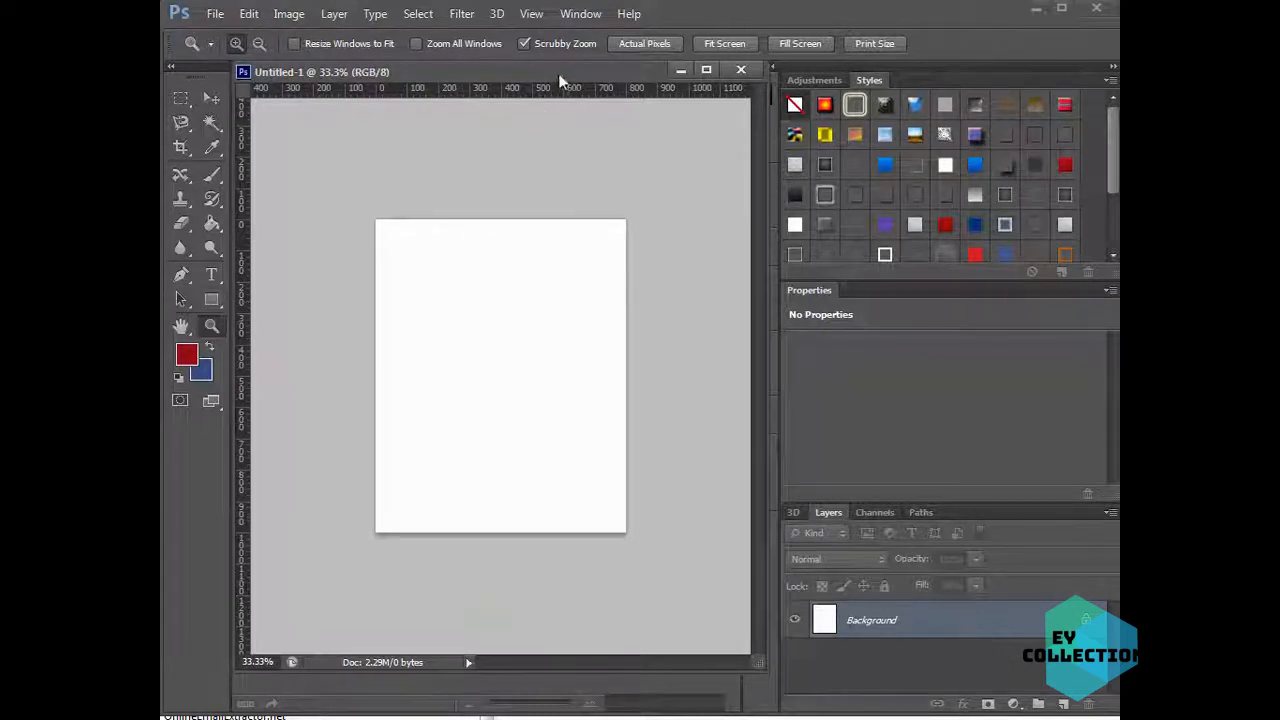
drag(558, 73, 571, 84)
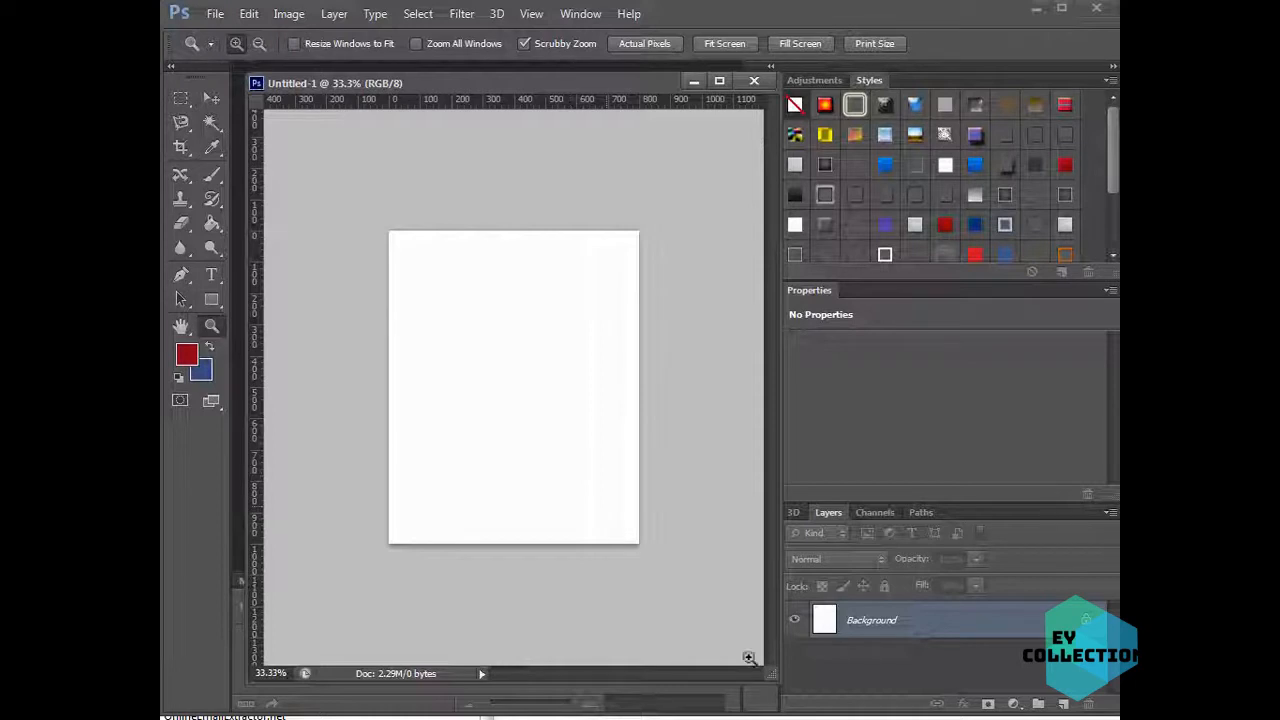
drag(765, 673, 775, 686)
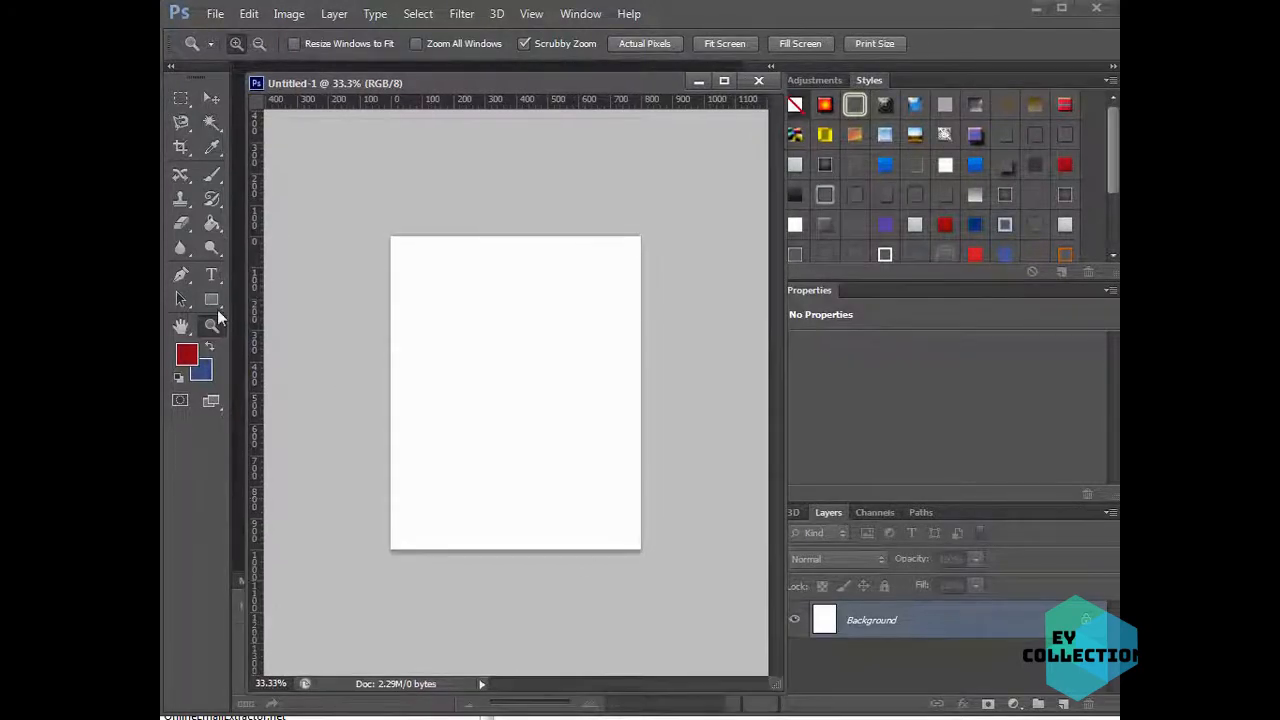
- Draw a rectangle shape about 941 × 1228 px that overlaps the whole canvas, and change its fill to near-black
click(213, 298)
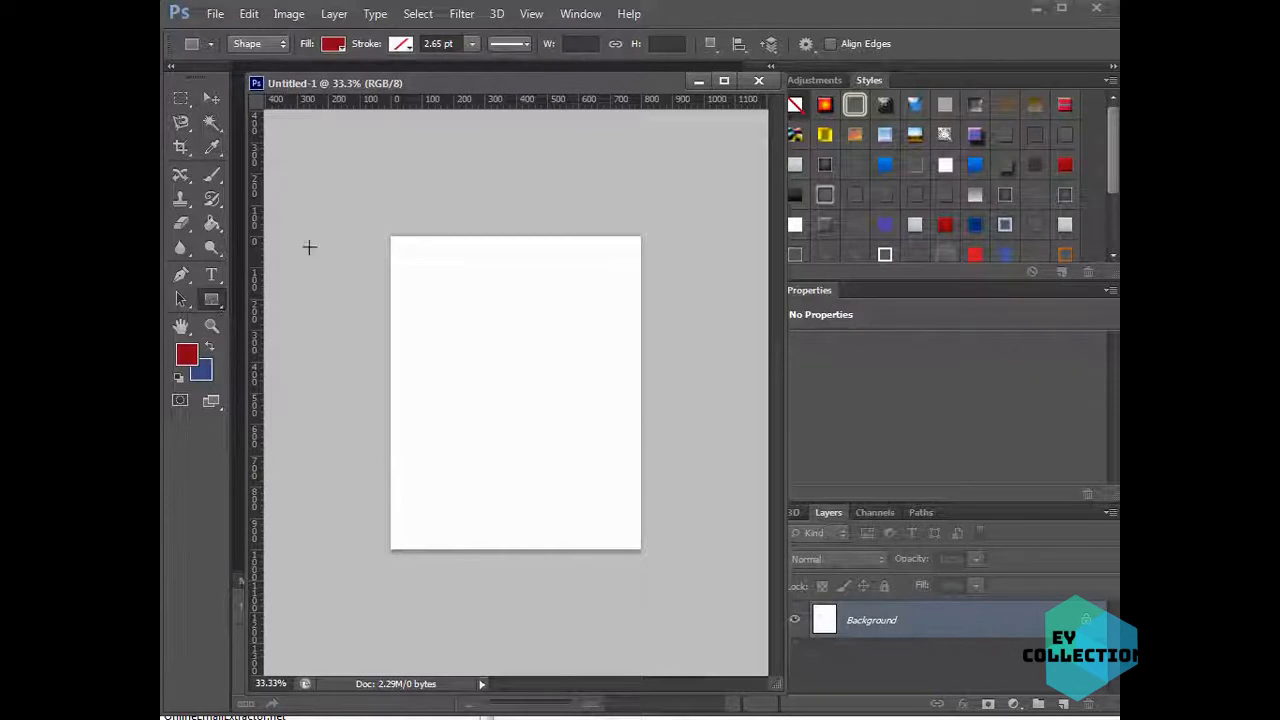
drag(373, 188, 668, 573)
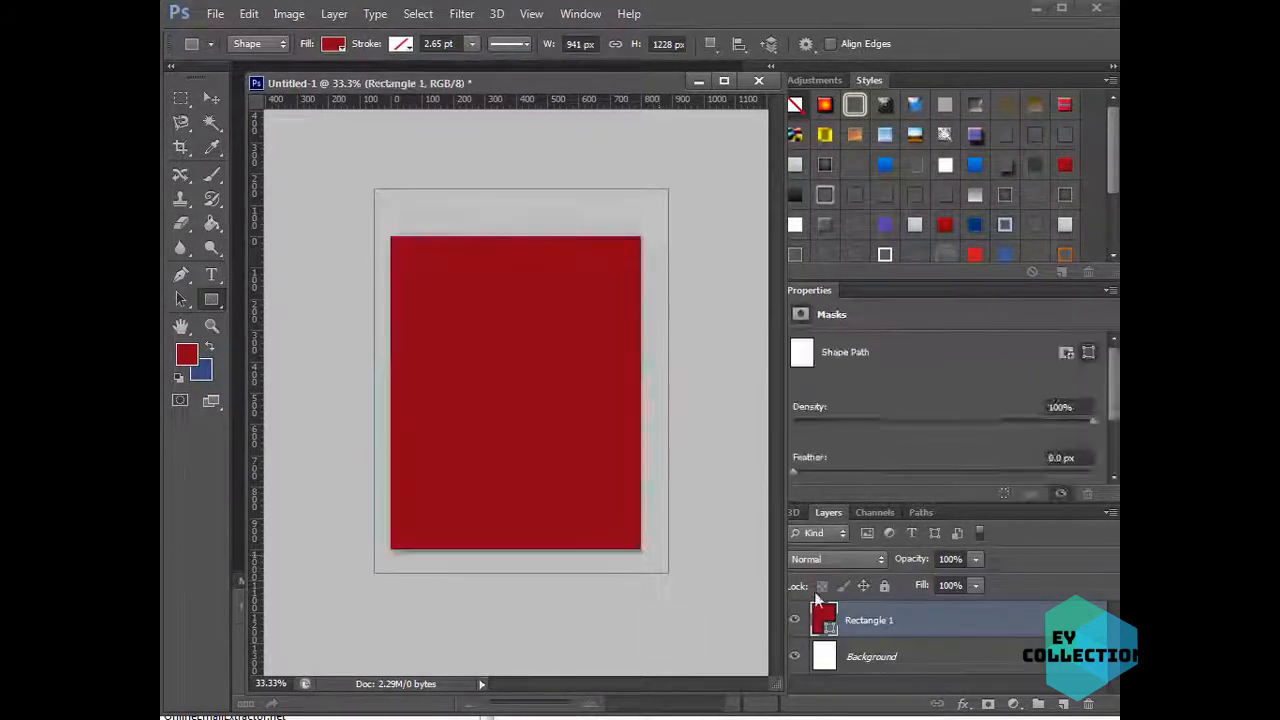
double_click(824, 620)
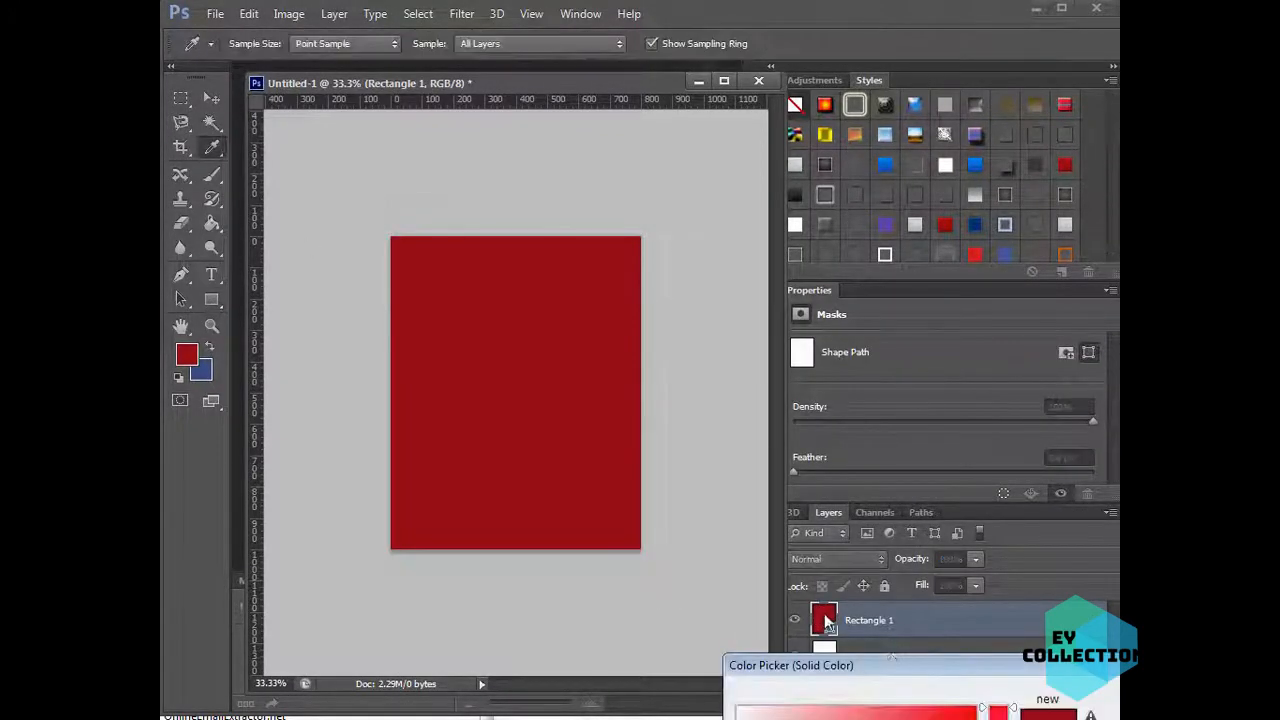
drag(900, 667, 604, 314)
drag(506, 523, 443, 556)
click(884, 338)
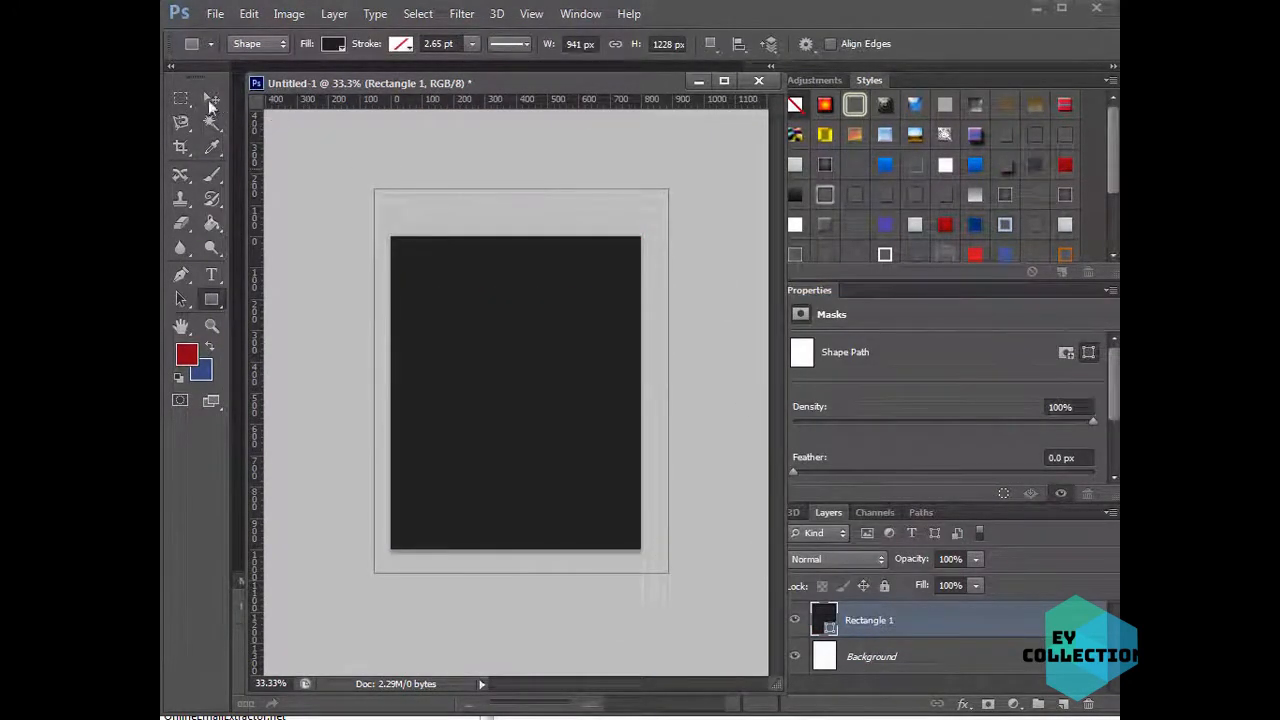
- Scale the near-black rectangle to 85.02% width and 81.43% height so that its edges snap to the canvas edges
key(v)
drag(521, 191, 521, 237)
drag(375, 403, 390, 404)
drag(668, 573, 645, 555)
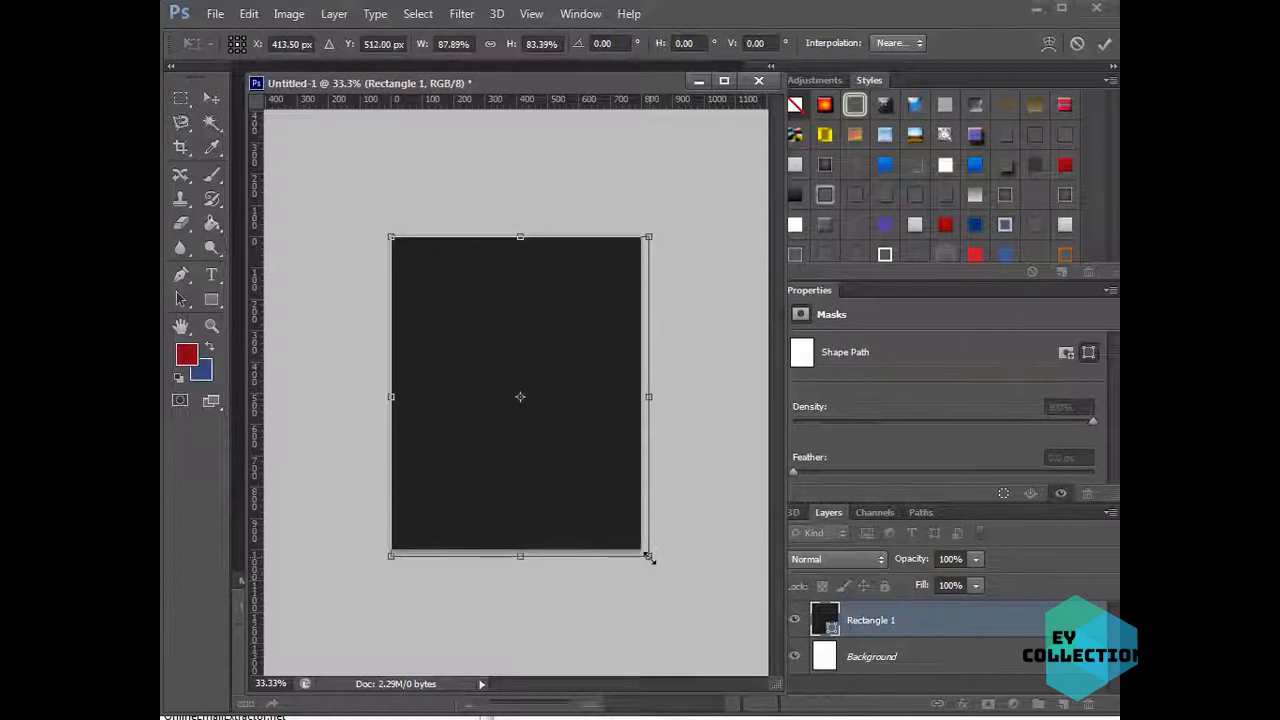
mouse_move(641, 394)
mouse_down()
mouse_move(603, 393)
mouse_move(640, 394)
mouse_up()
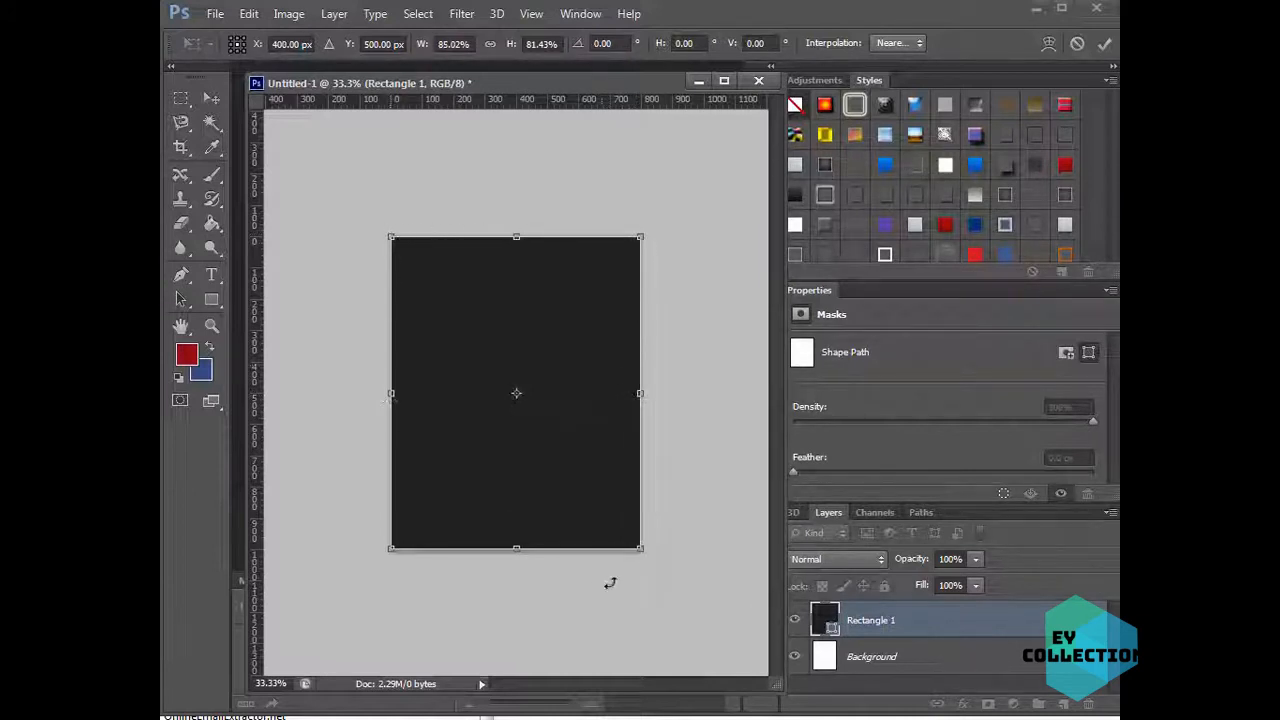
- Shrink the rectangle to about 61% width and 58% height inside the canvas, and toggle Show Transform Controls off and on
drag(641, 550, 558, 449)
drag(513, 379, 551, 426)
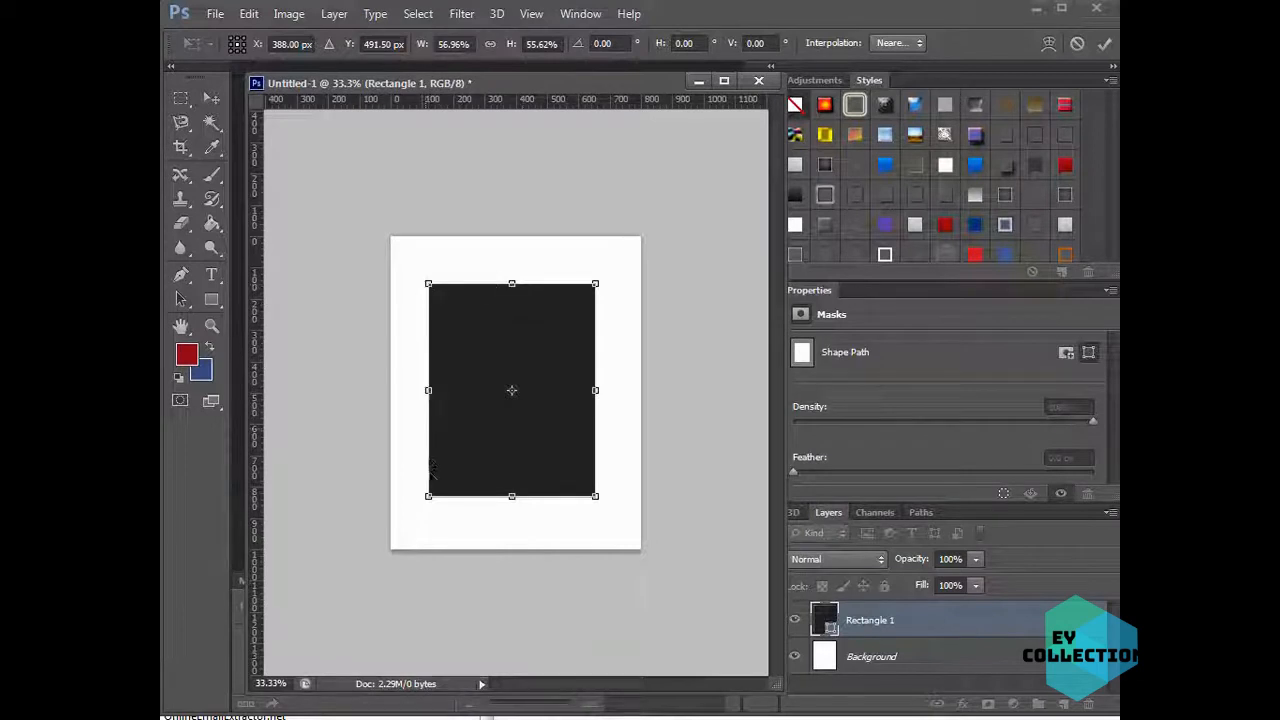
mouse_move(428, 496)
mouse_down()
mouse_move(415, 490)
mouse_move(429, 506)
mouse_move(416, 506)
mouse_up()
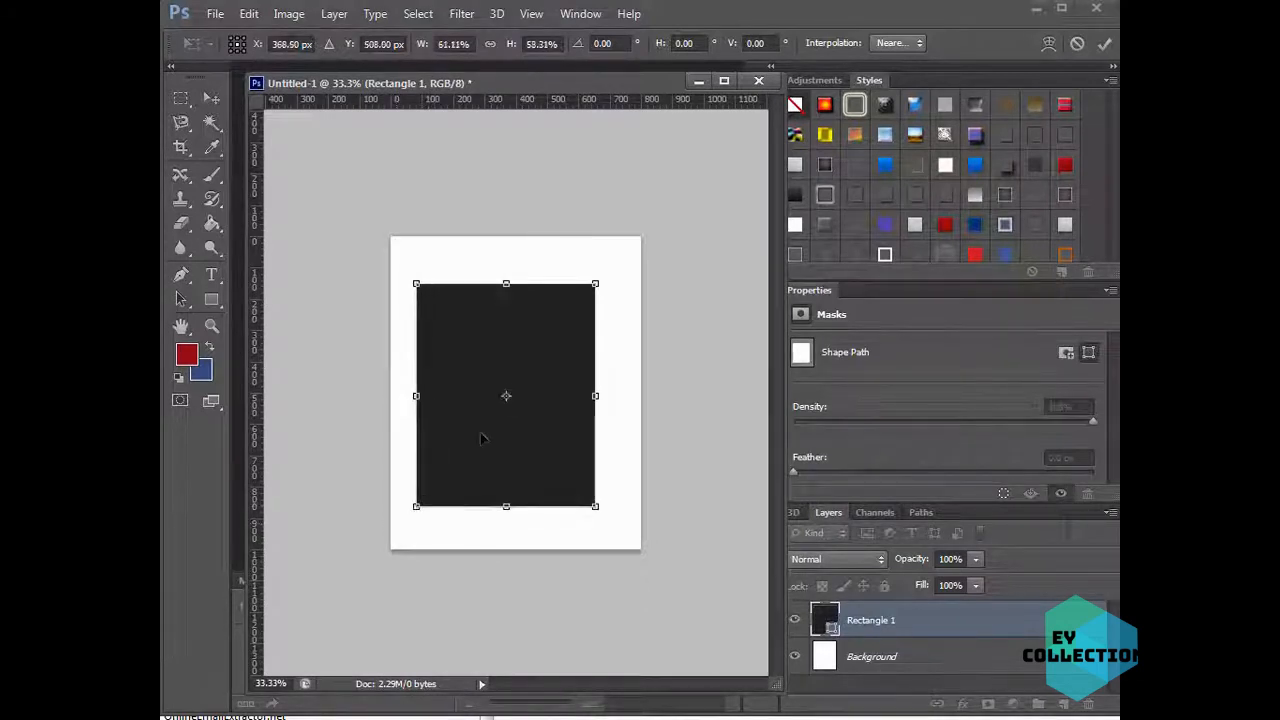
key(Return)
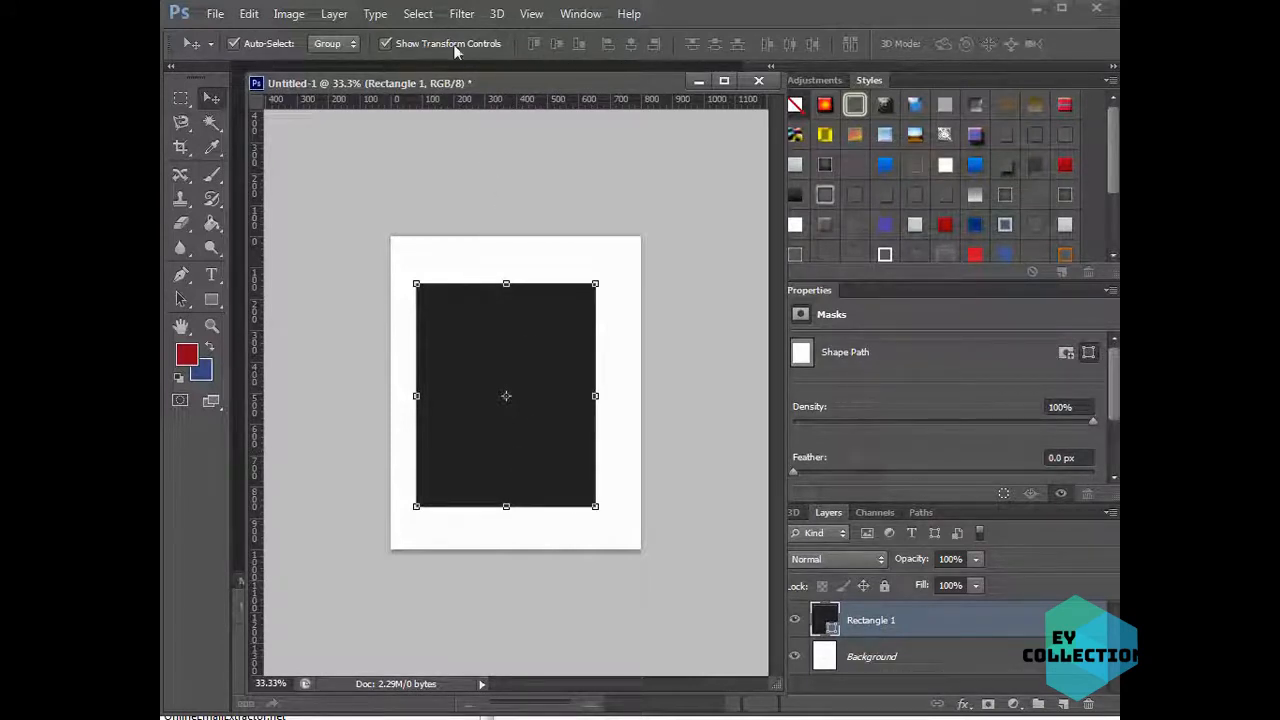
click(410, 45)
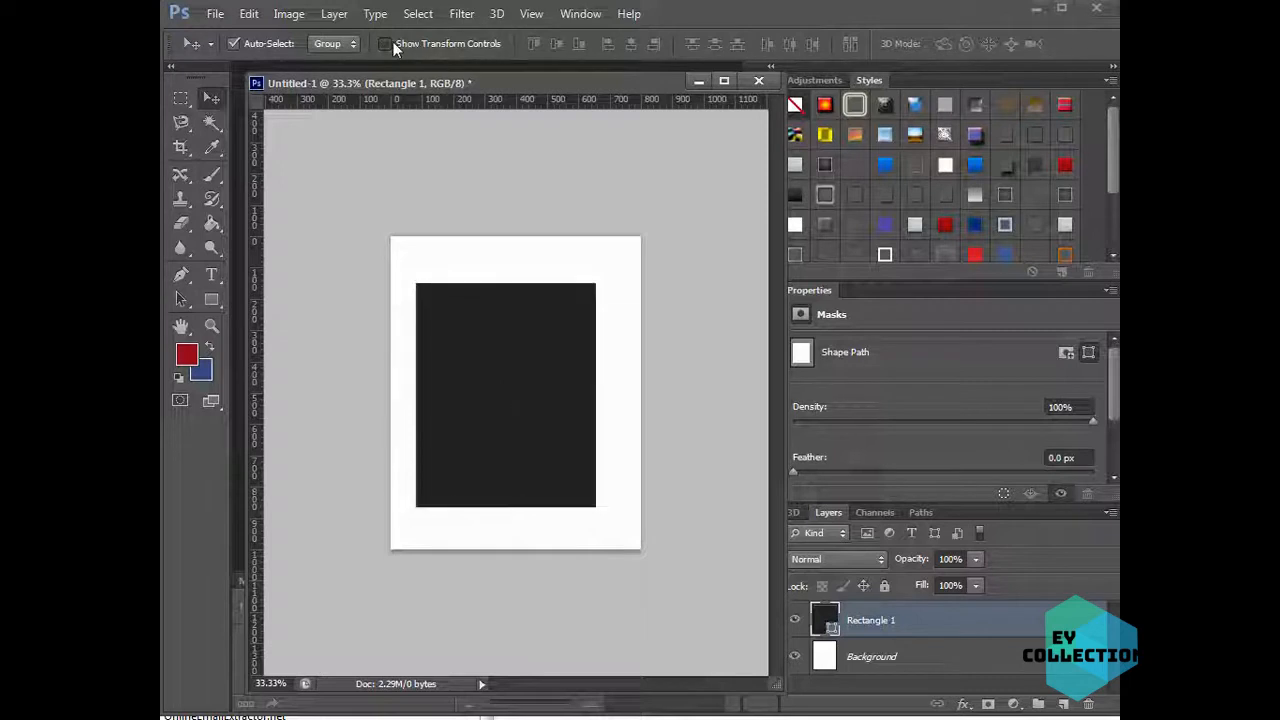
click(385, 44)
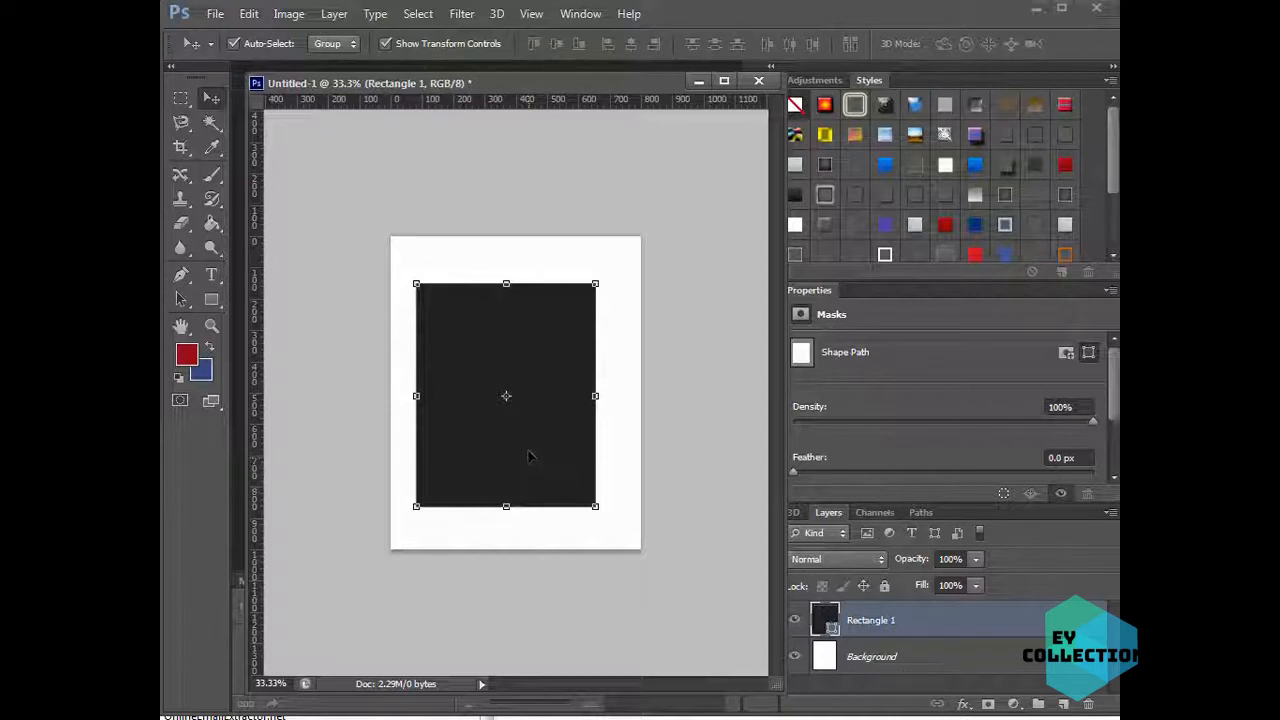
- Snap the rectangle to the canvas's top-left corner and resize it to full canvas height, leaving a white strip along the right edge
drag(530, 457, 506, 409)
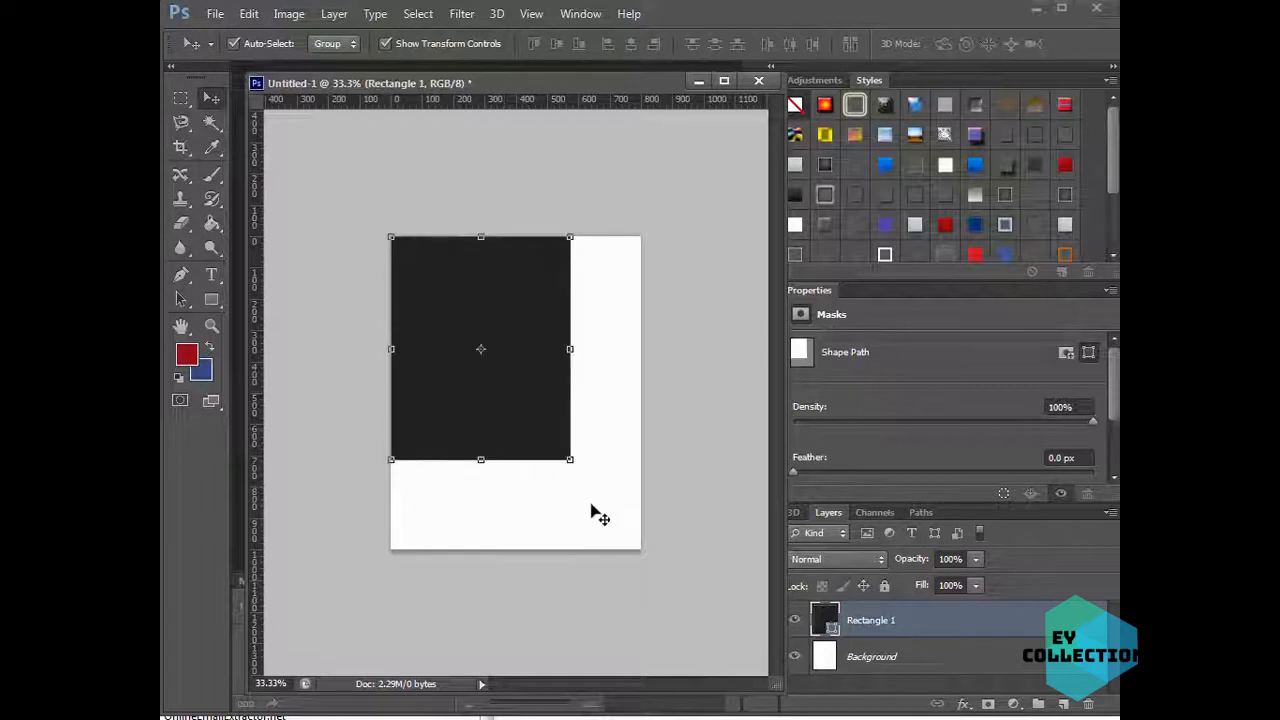
drag(570, 460, 641, 549)
drag(640, 393, 597, 395)
key(Return)
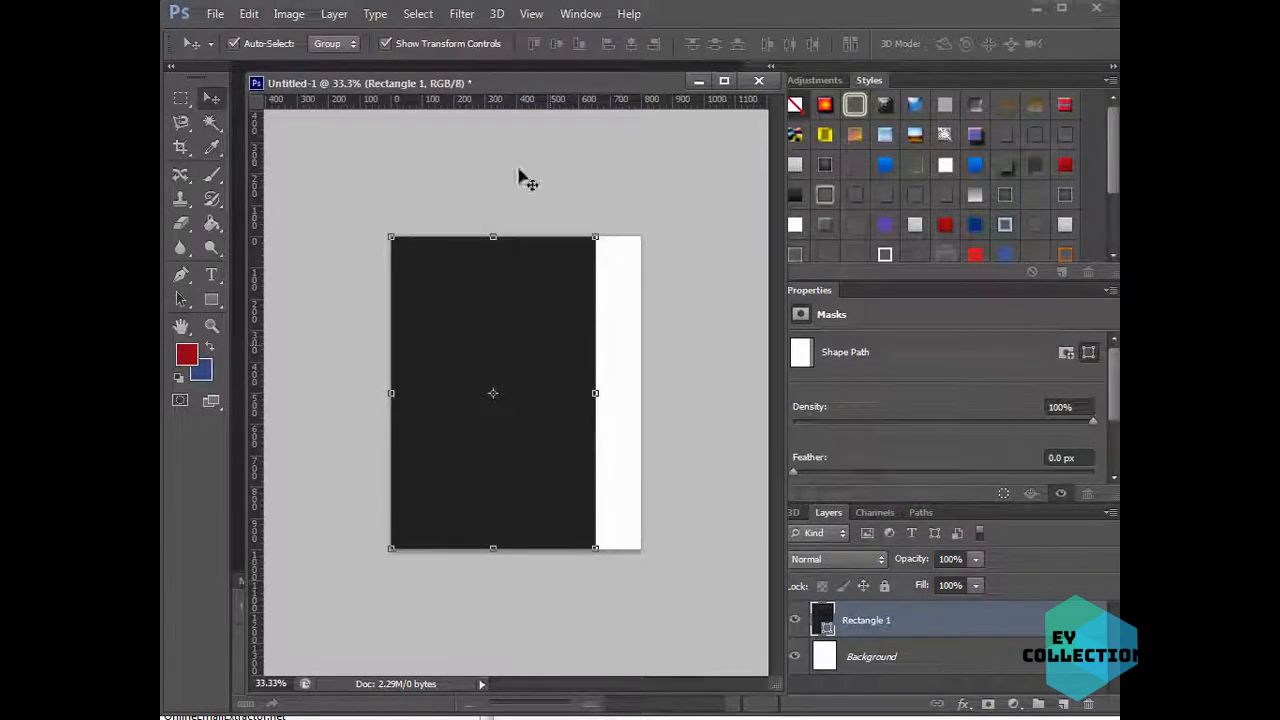
- Check that Snap is enabled, and stretch the rectangle's right side to 121.95% width so it snaps to the canvas edge
click(516, 18)
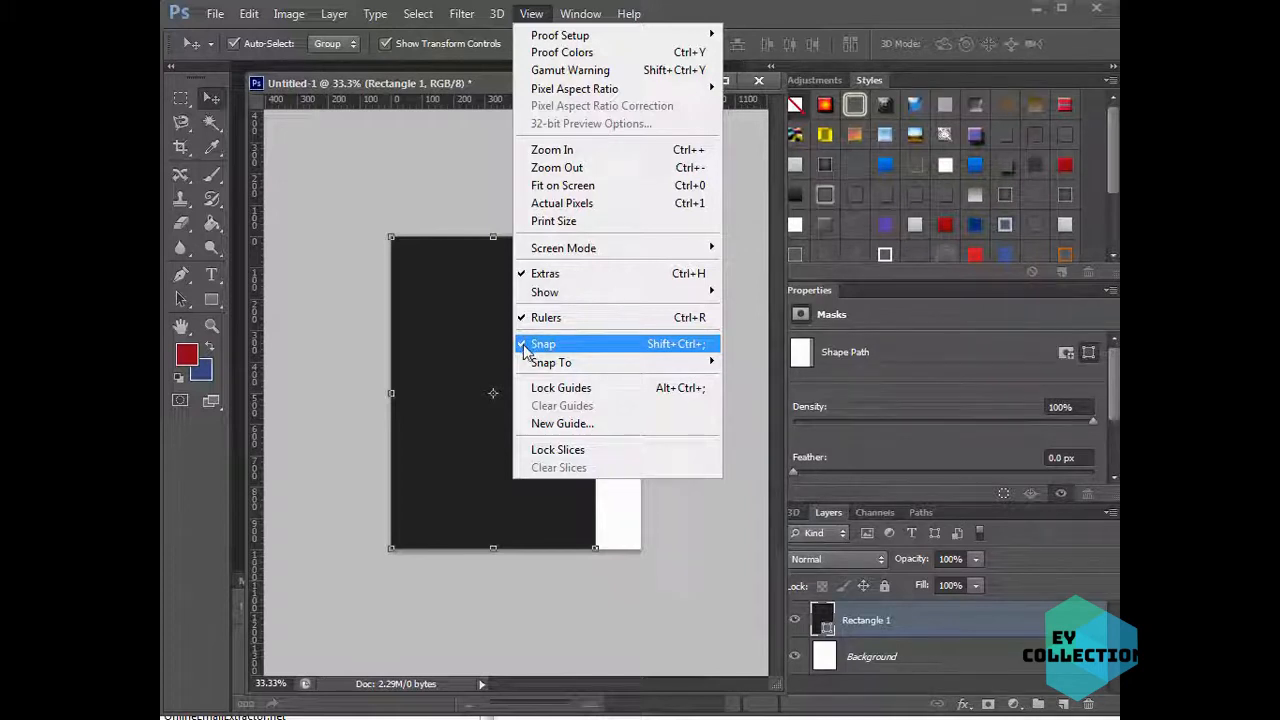
click(356, 387)
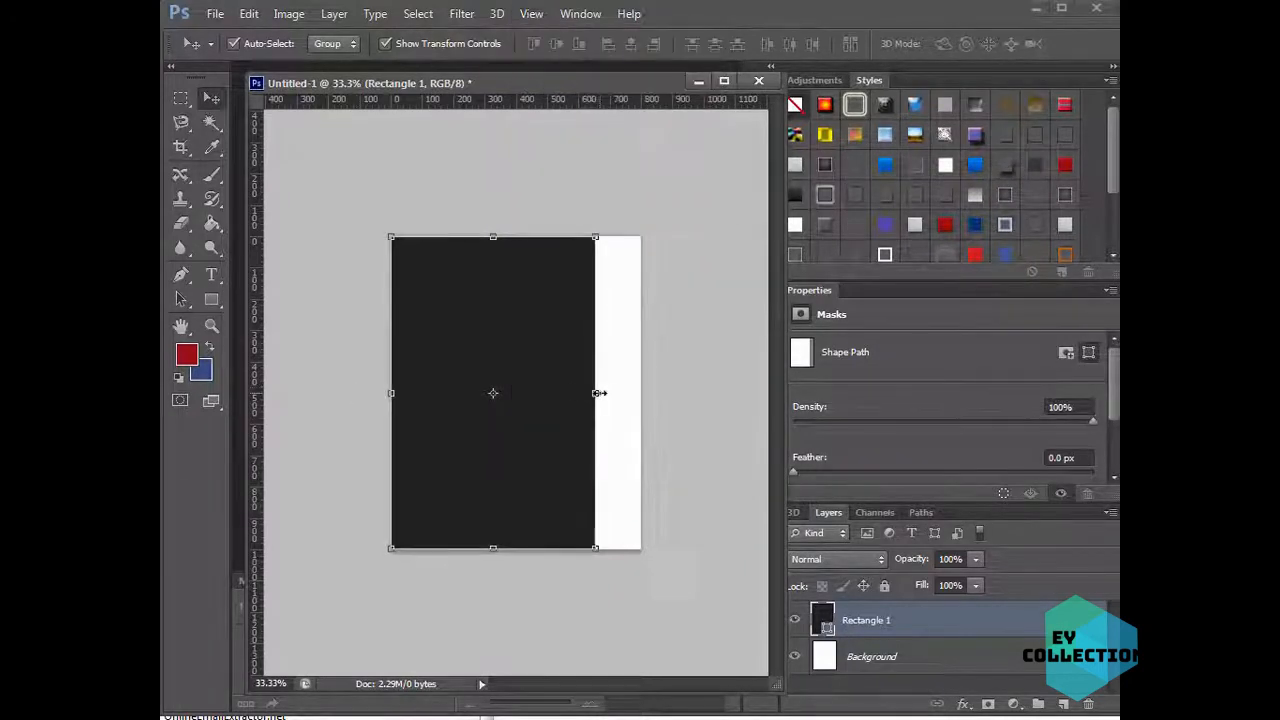
drag(597, 393, 678, 398)
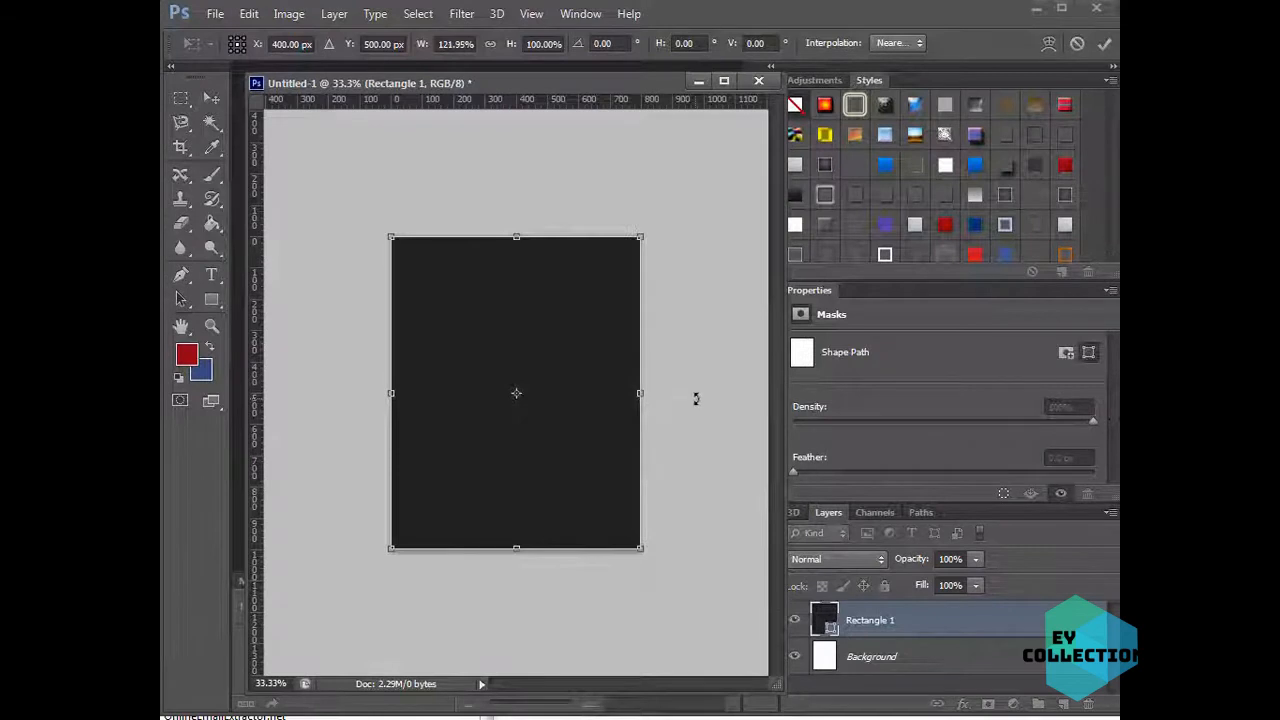
key(Return)
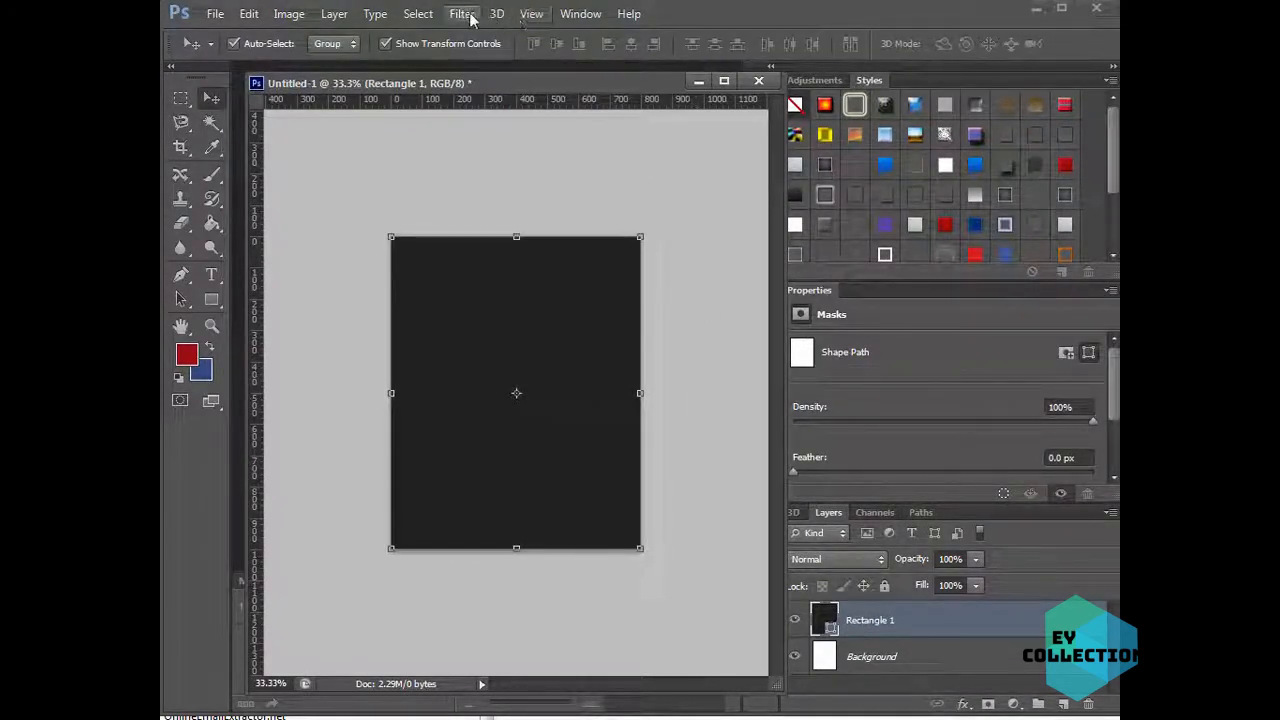
- Check the Snap setting, shrink the rectangle to 84.25% width and 91% height, and scale it back to 100% at the canvas edges
click(524, 16)
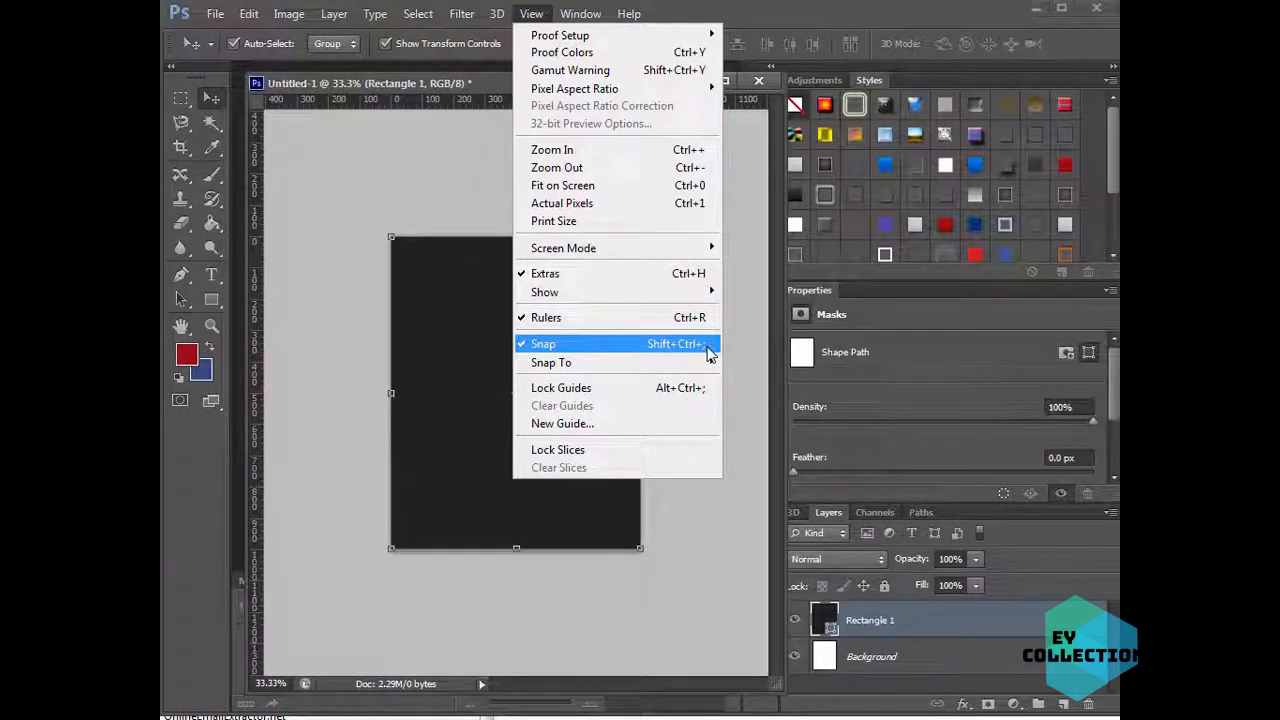
click(458, 197)
drag(637, 548, 601, 520)
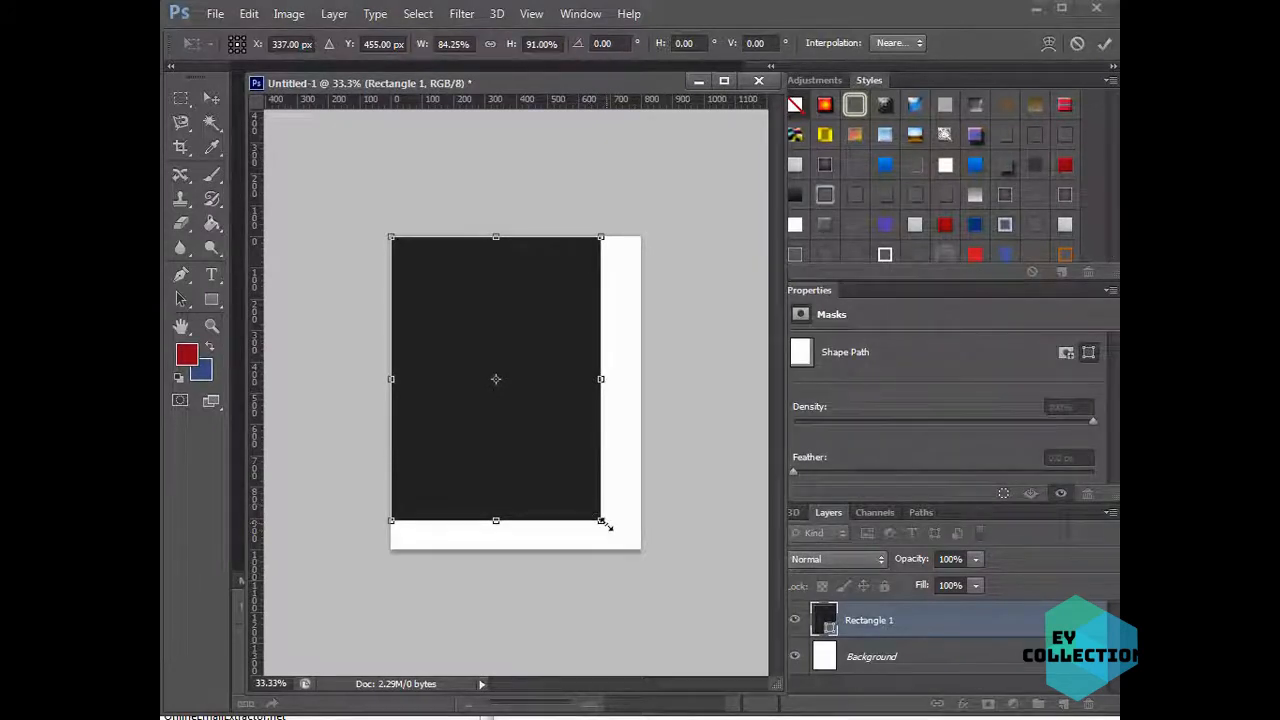
drag(606, 525, 642, 550)
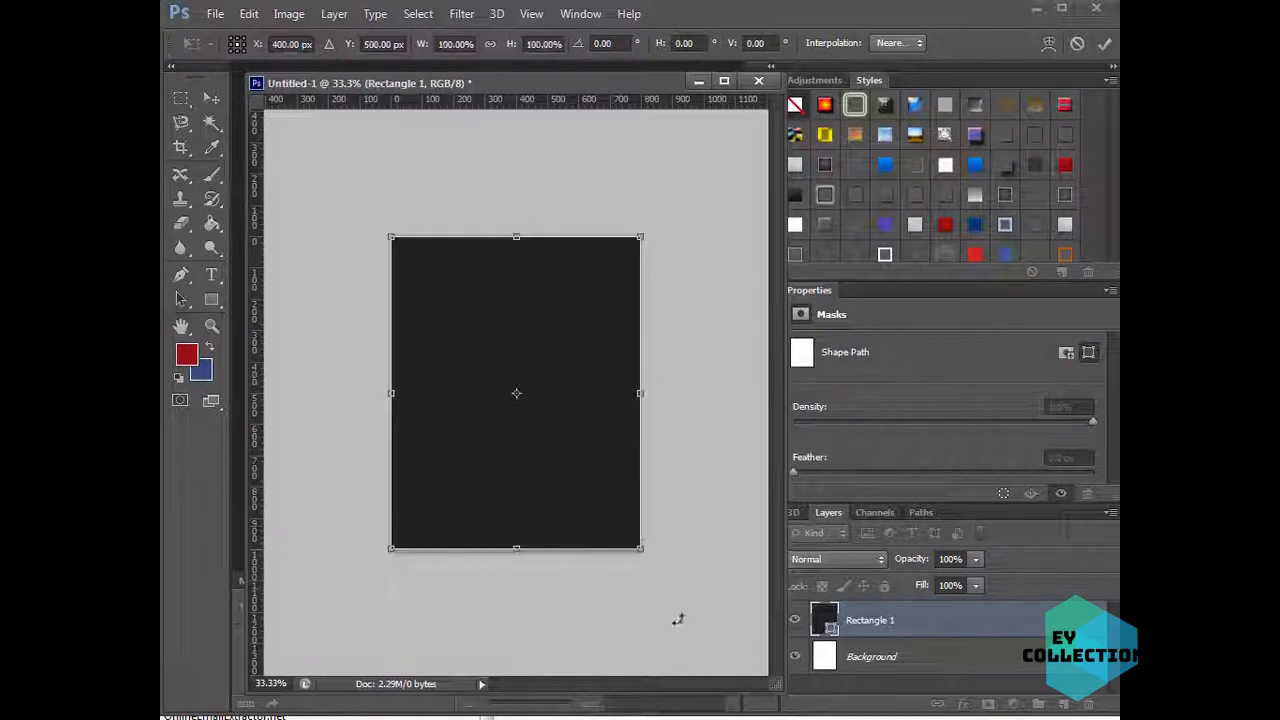
key(Return)
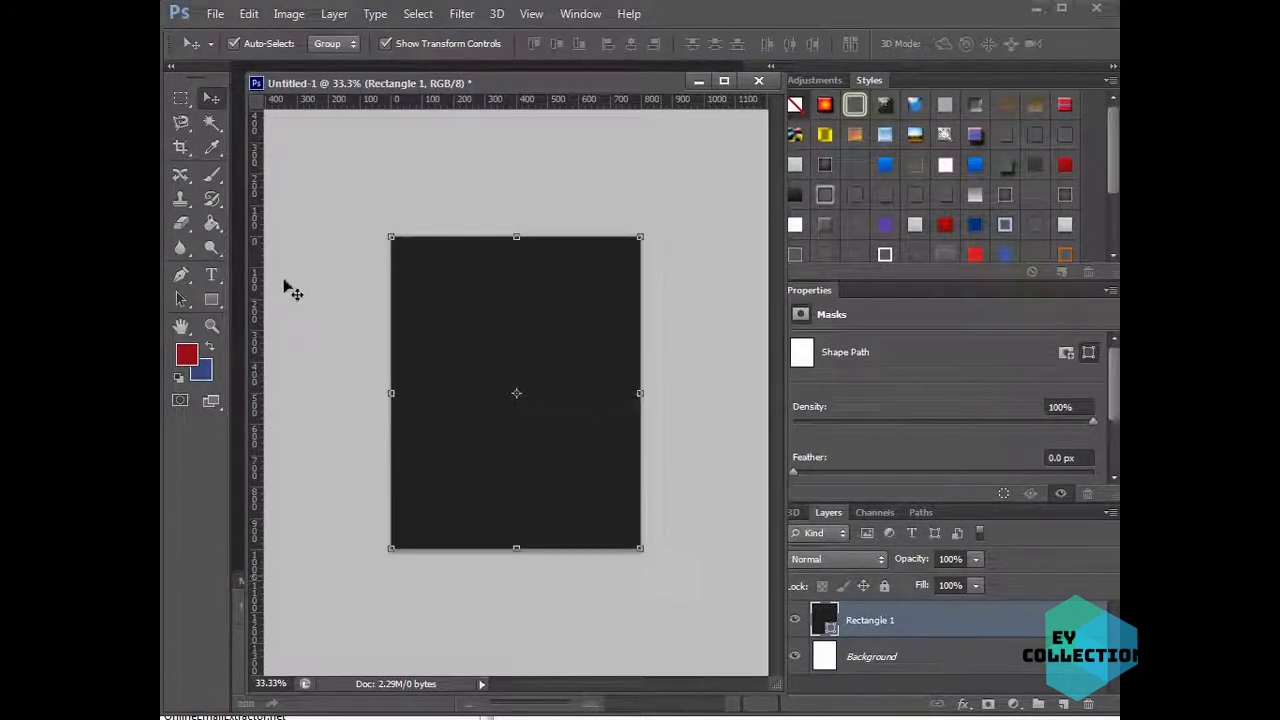
- Activate the Type tool, give the layer list more height, and narrow the document window to uncover the collapsed panel icons
click(211, 274)
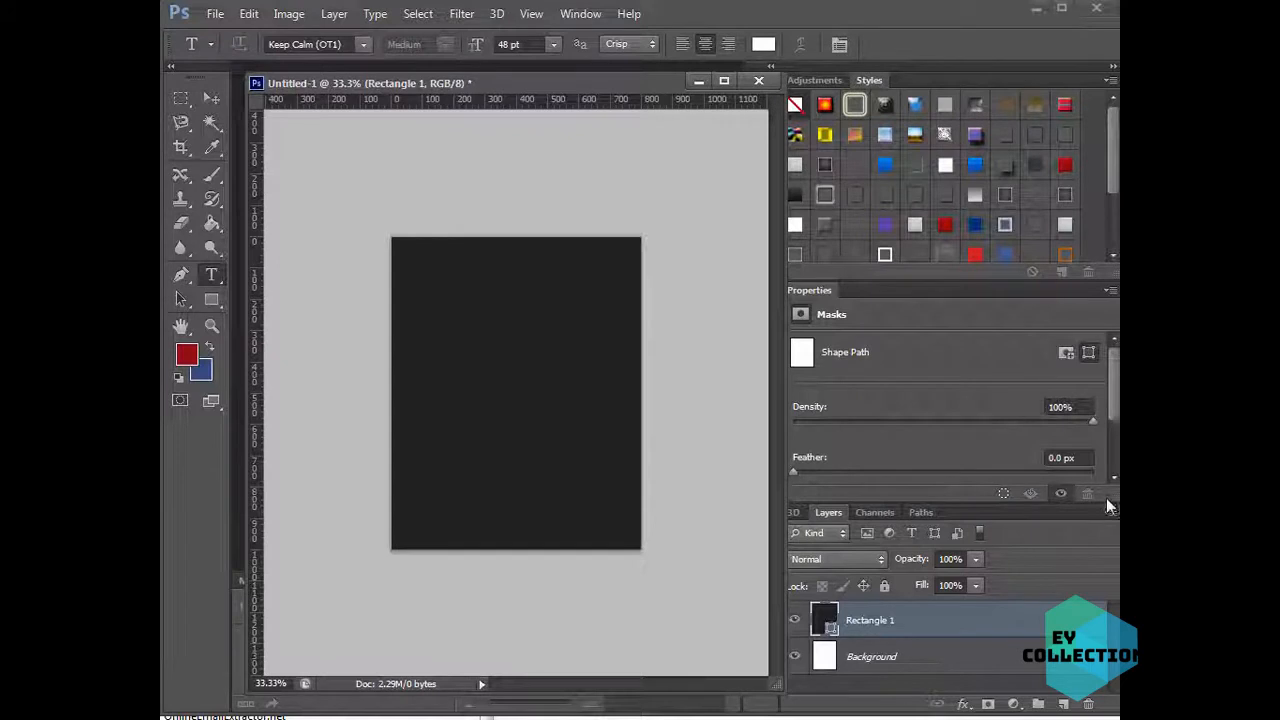
drag(1106, 502, 1106, 420)
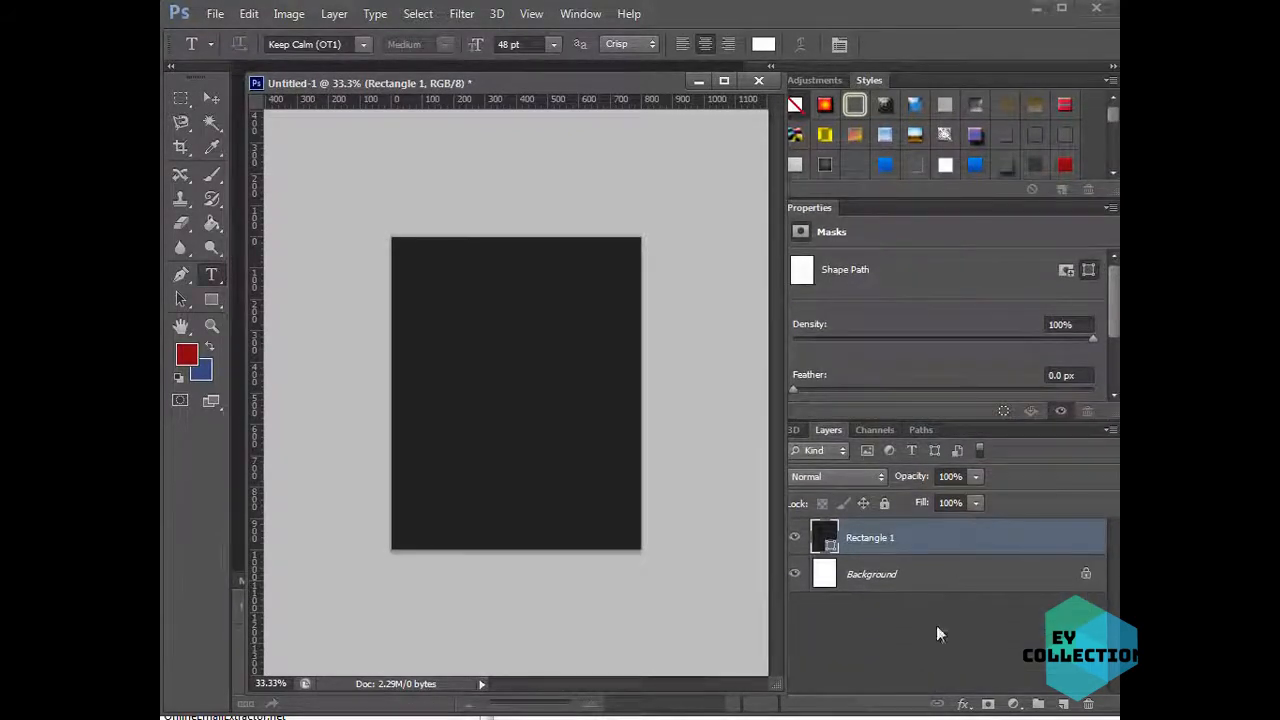
drag(776, 688, 712, 677)
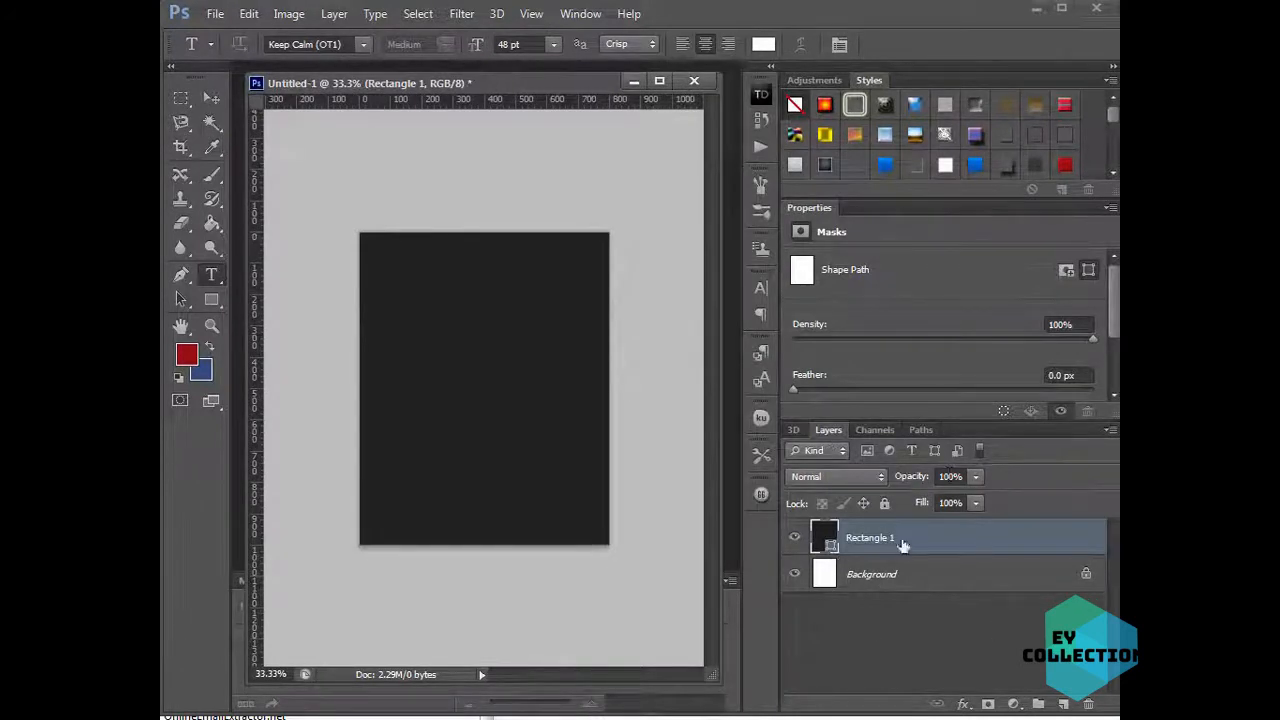
click(580, 14)
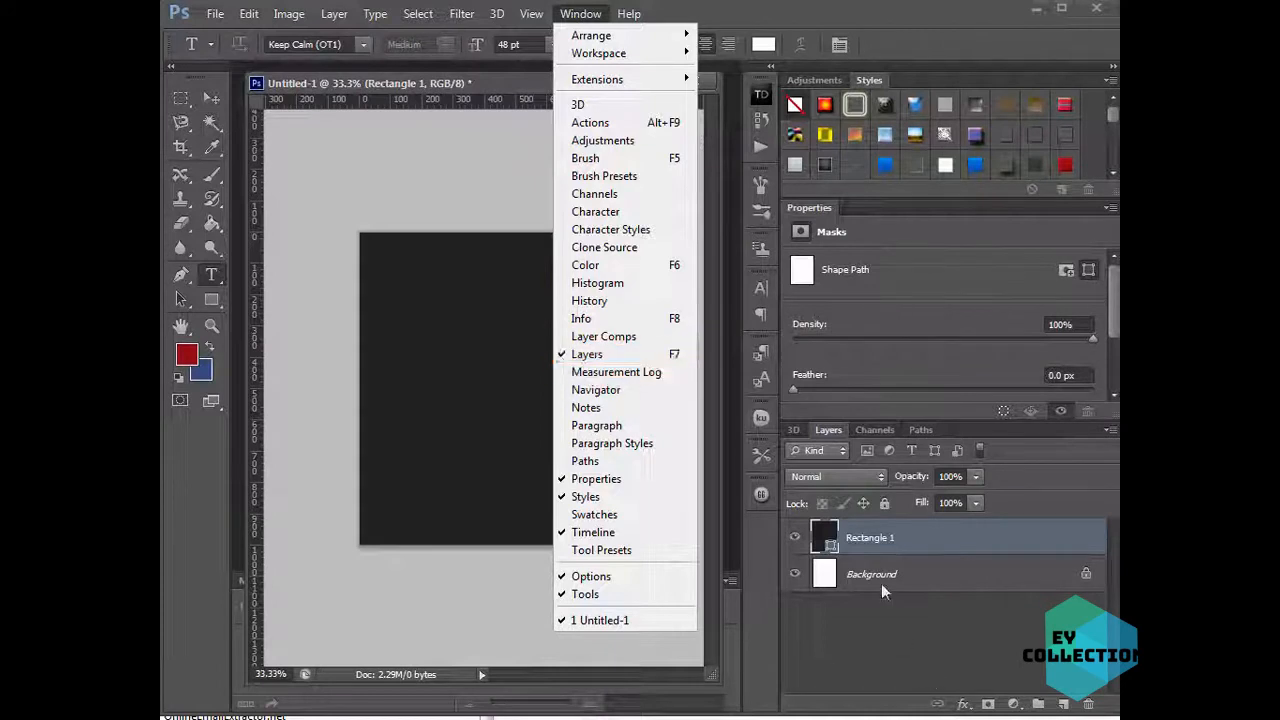
click(946, 540)
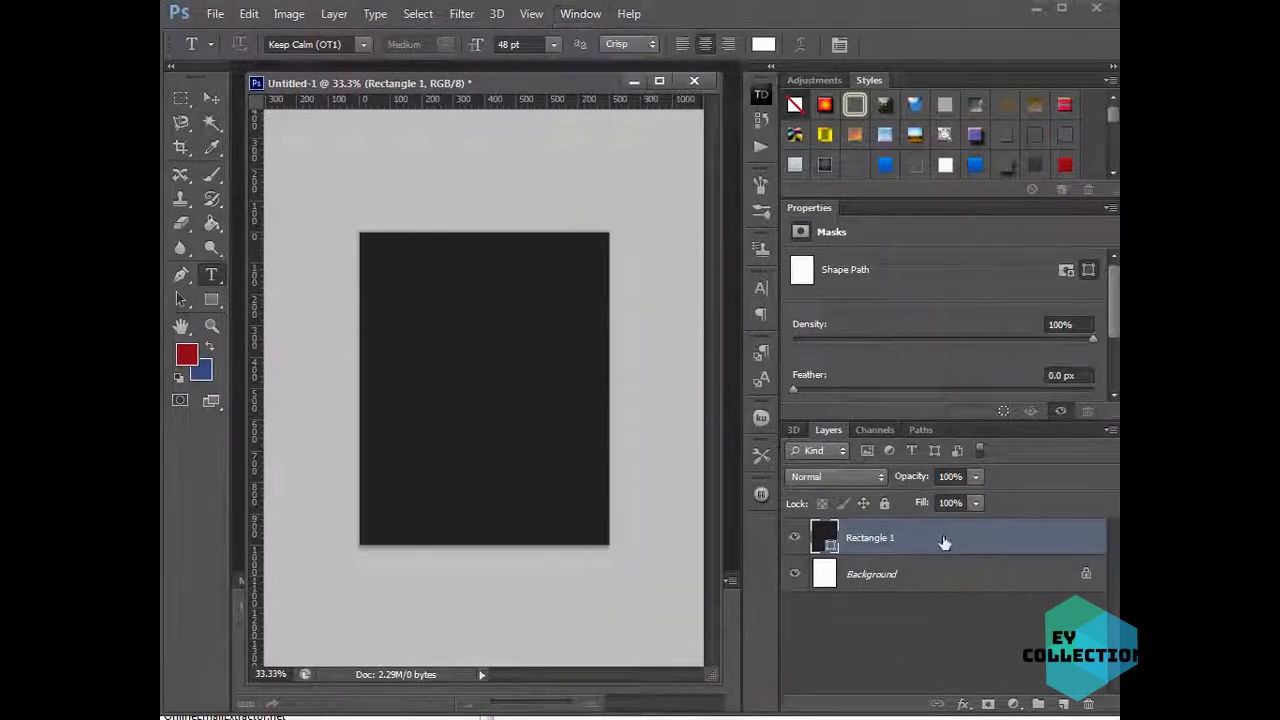
- Add a new layer, enter the text KEEP CALM on the canvas, and move it into the upper part of the rectangle
click(1063, 704)
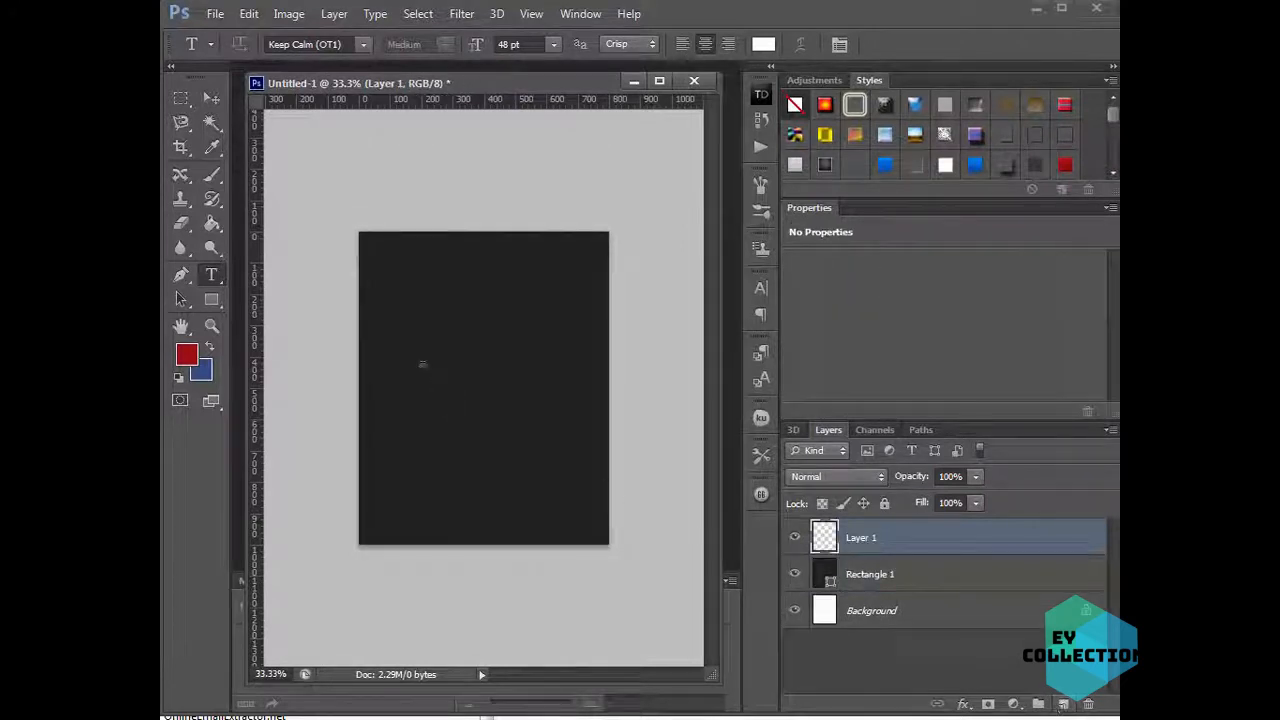
click(392, 320)
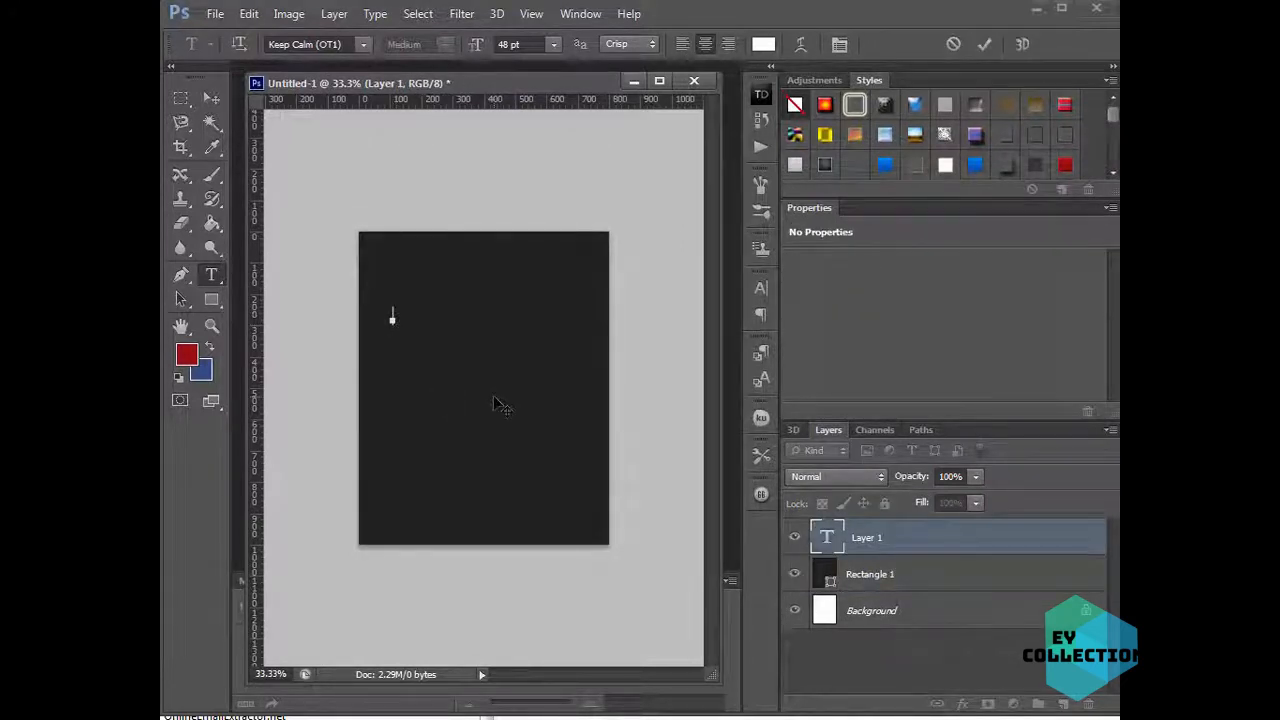
text(KEEP CALM)
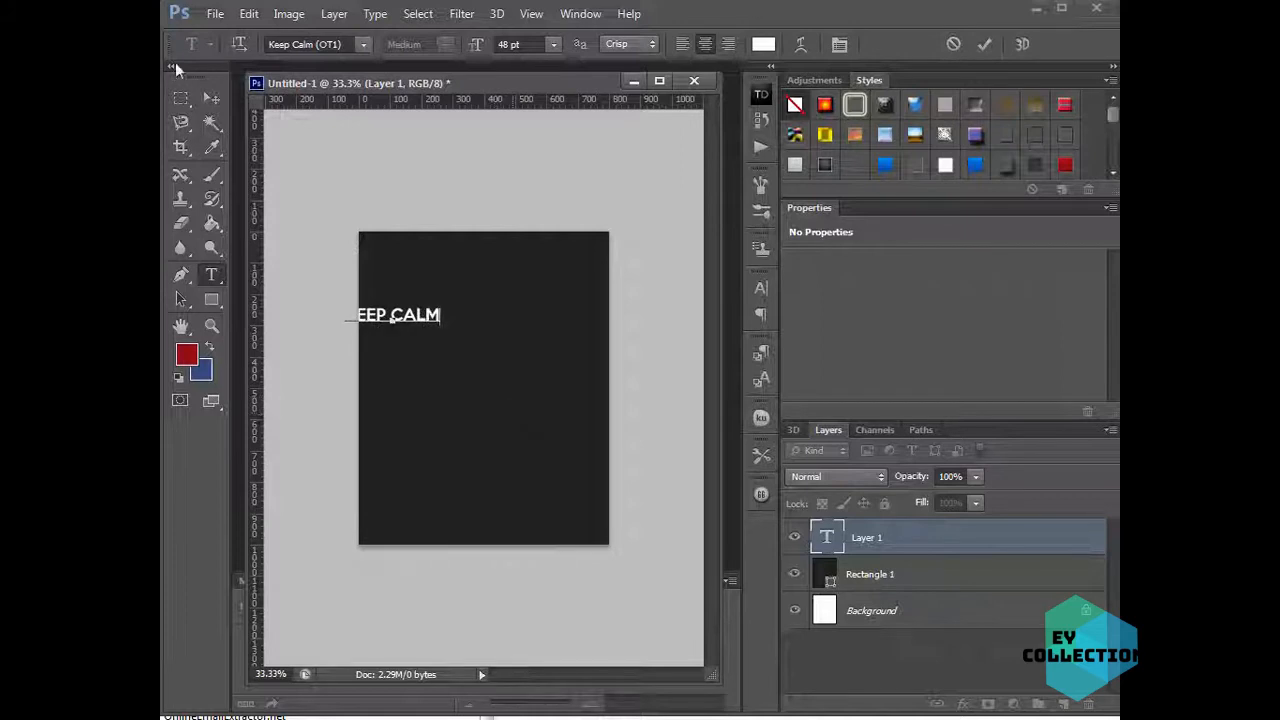
click(211, 97)
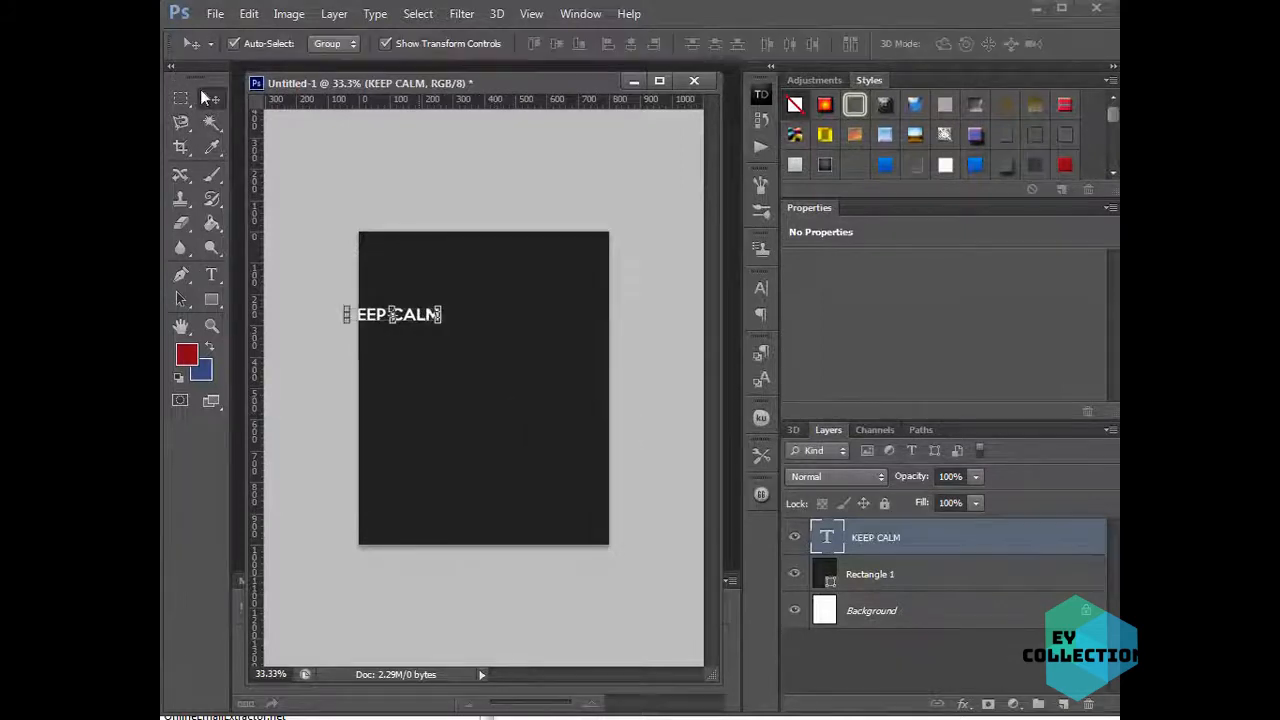
drag(432, 320, 487, 308)
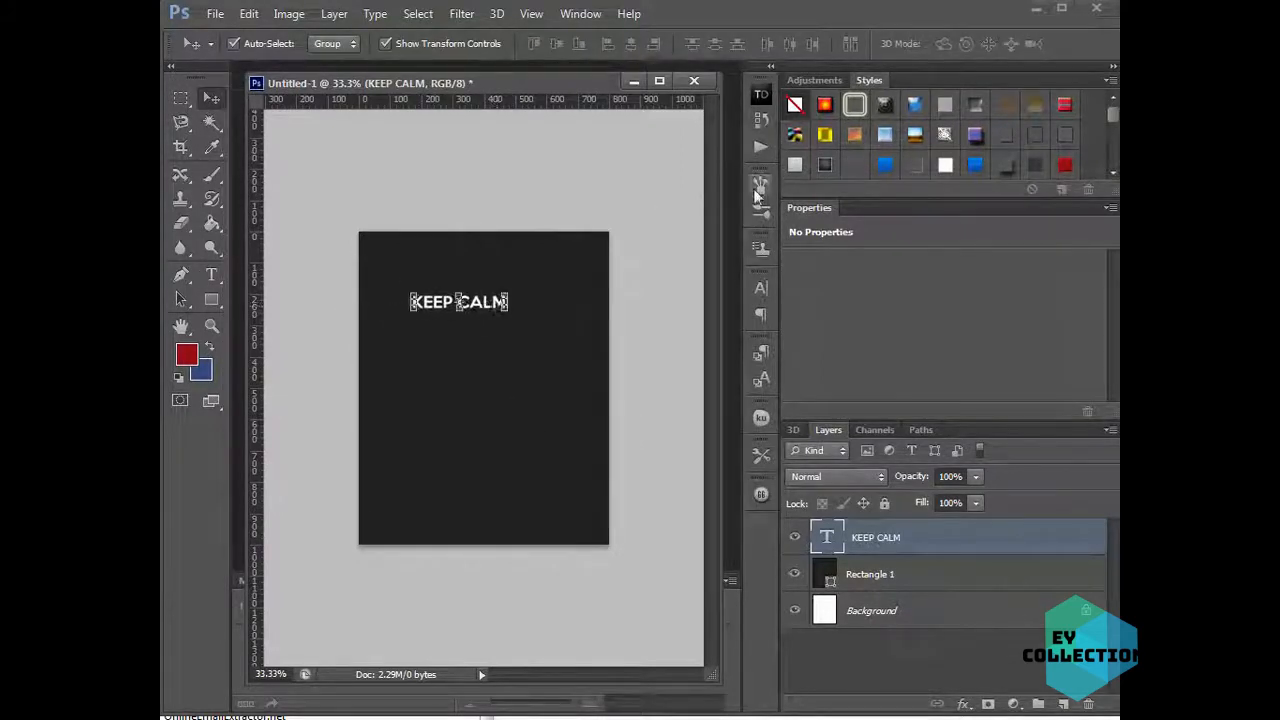
- Open the KEEP CALM text's character settings, choose Keep Calm (OT1) from the font list, and close the settings
click(759, 287)
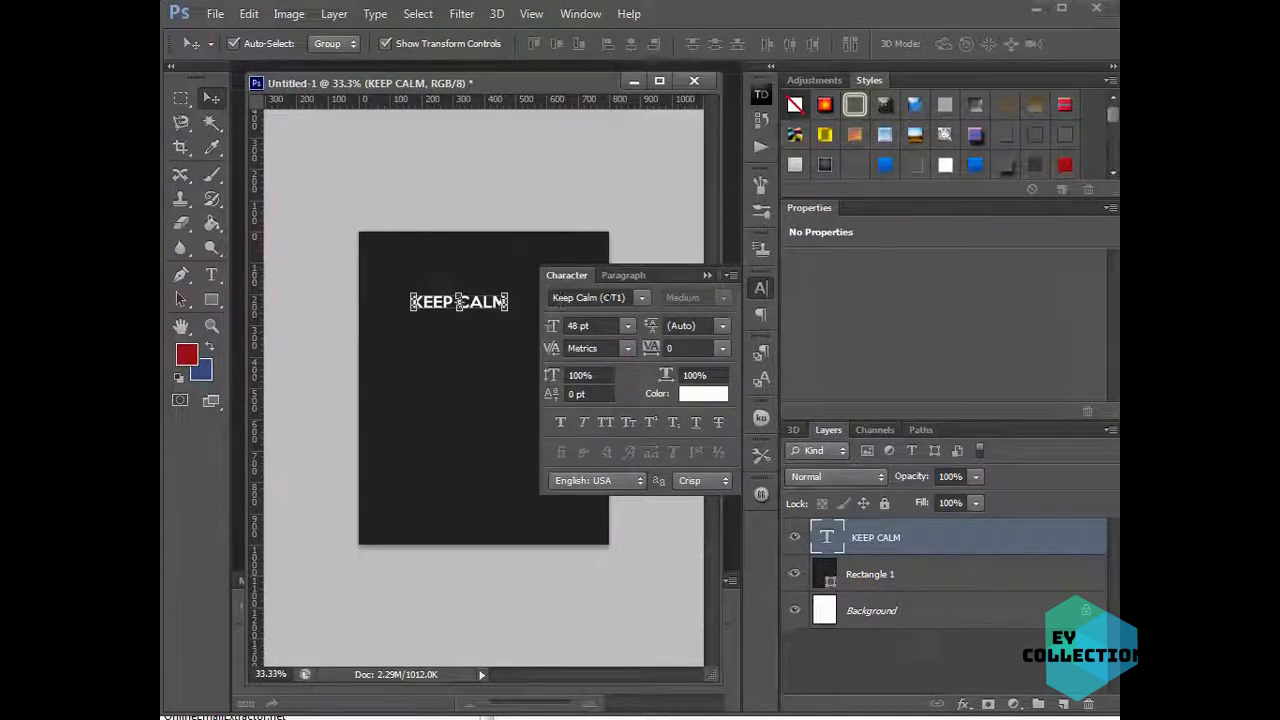
click(570, 297)
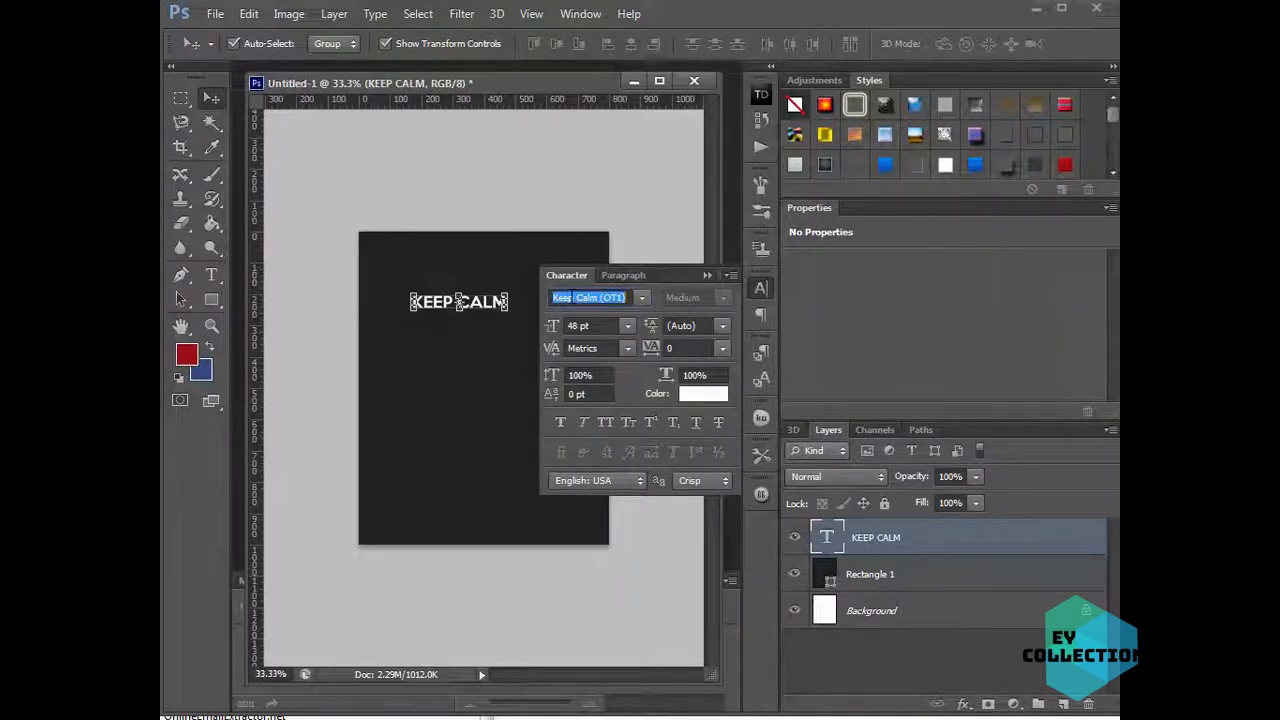
click(760, 287)
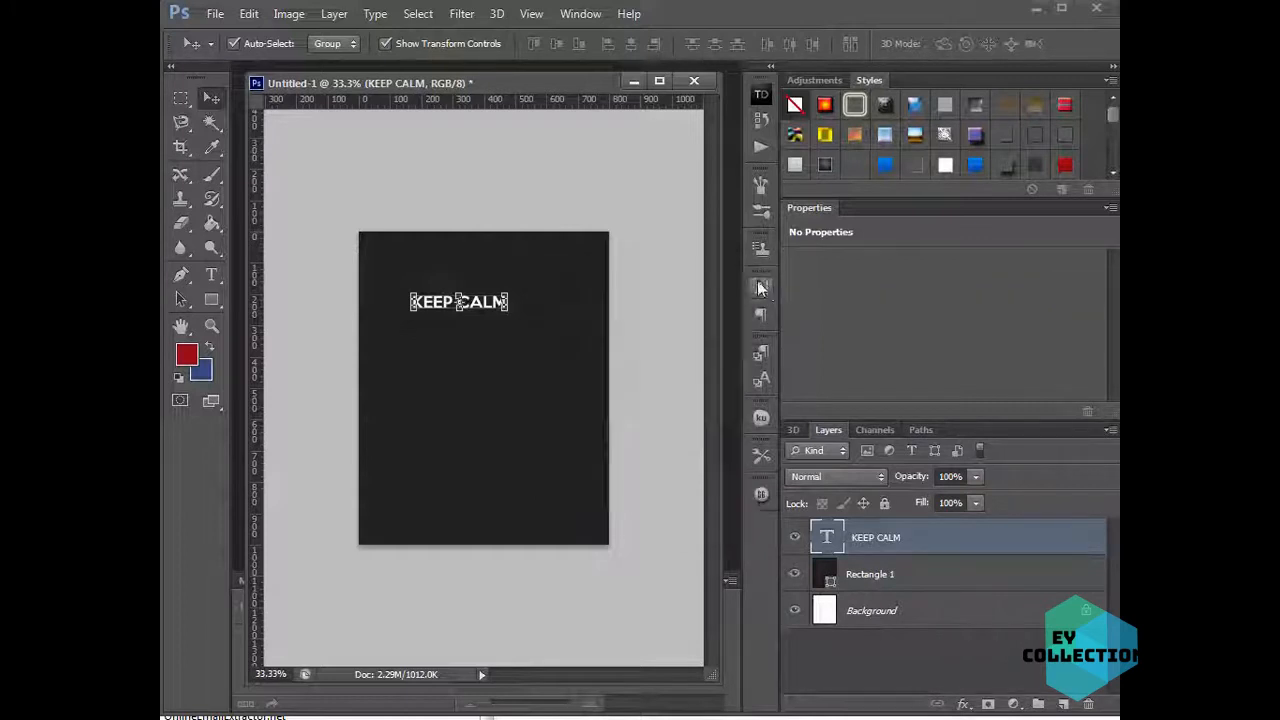
click(578, 14)
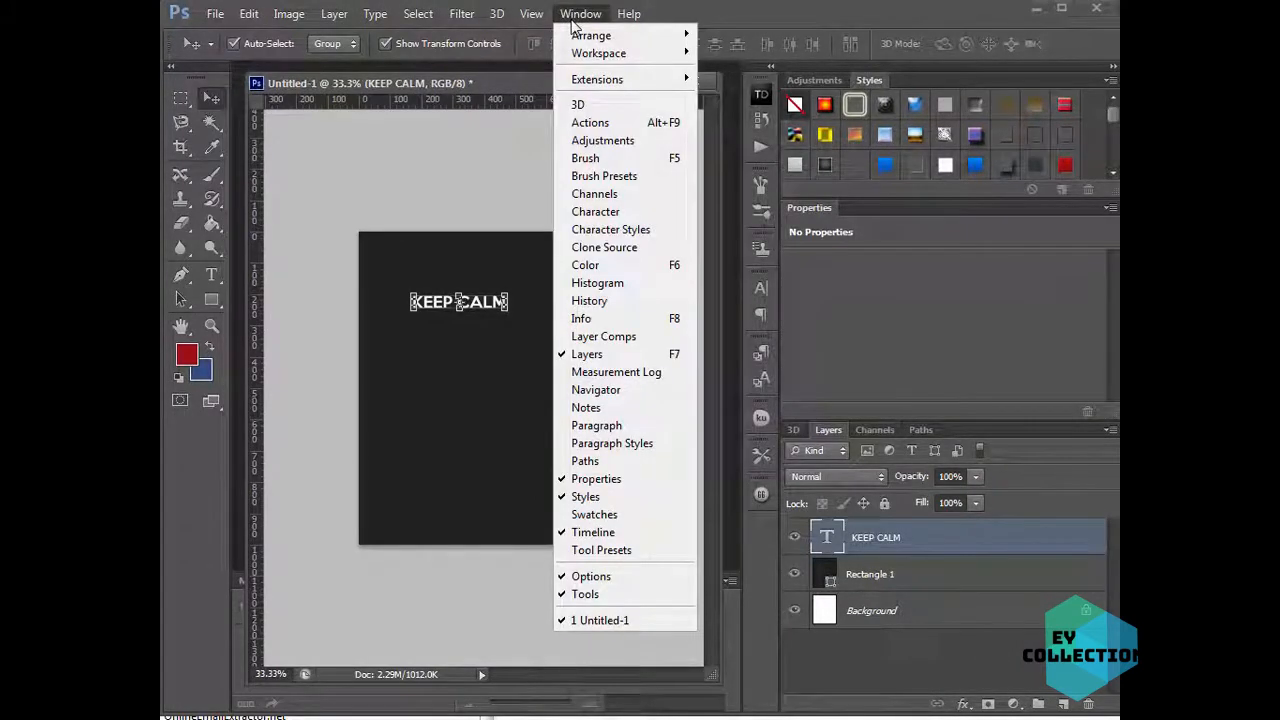
click(627, 220)
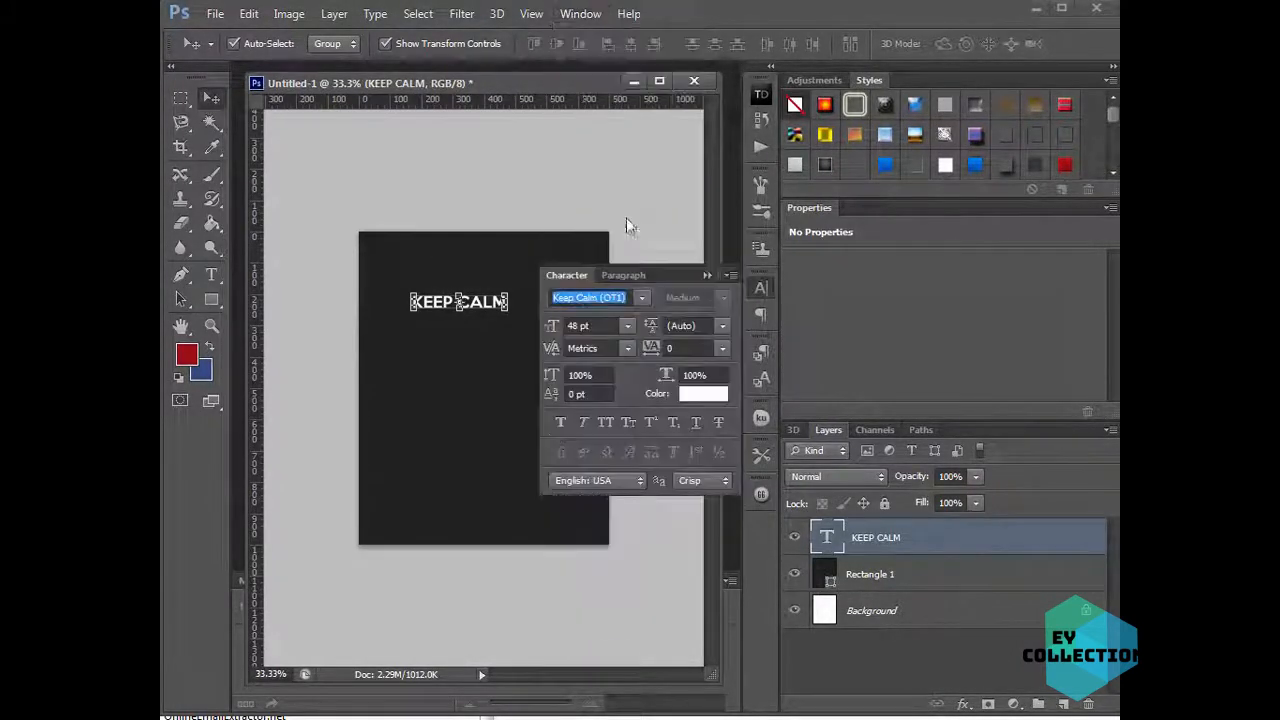
click(642, 298)
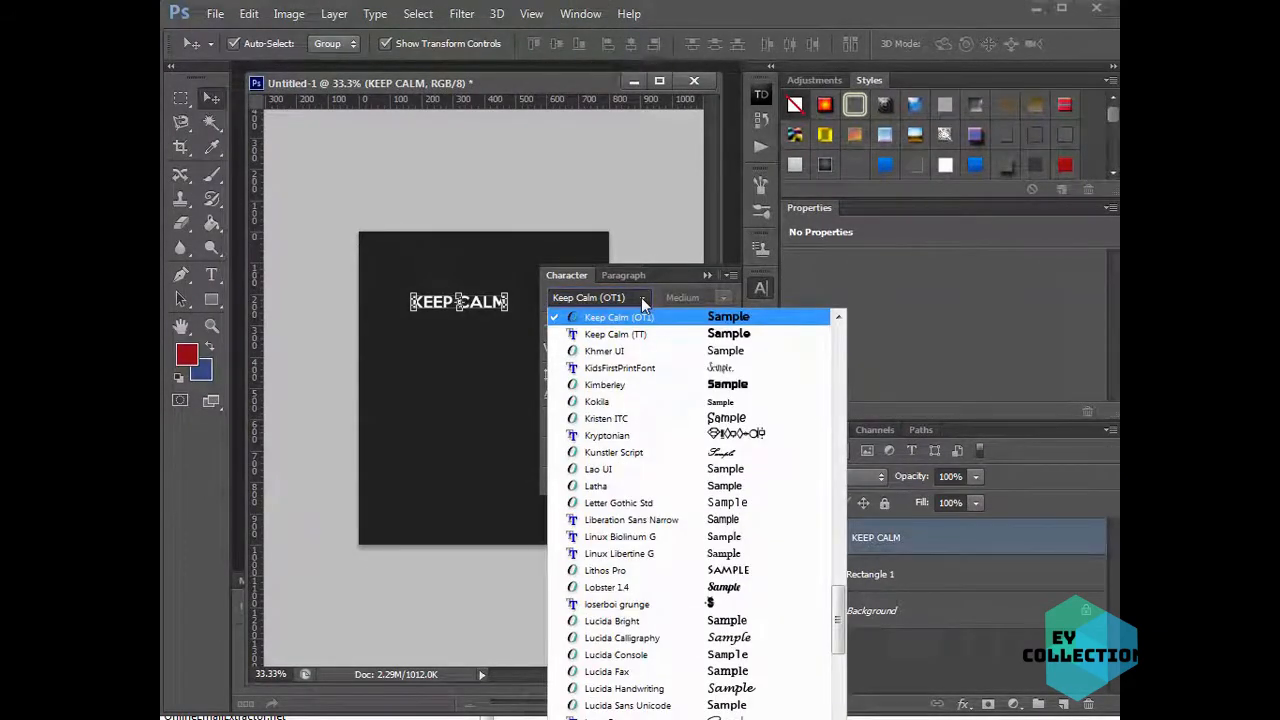
mouse_move(838, 634)
mouse_down()
mouse_move(838, 580)
mouse_move(838, 615)
mouse_up()
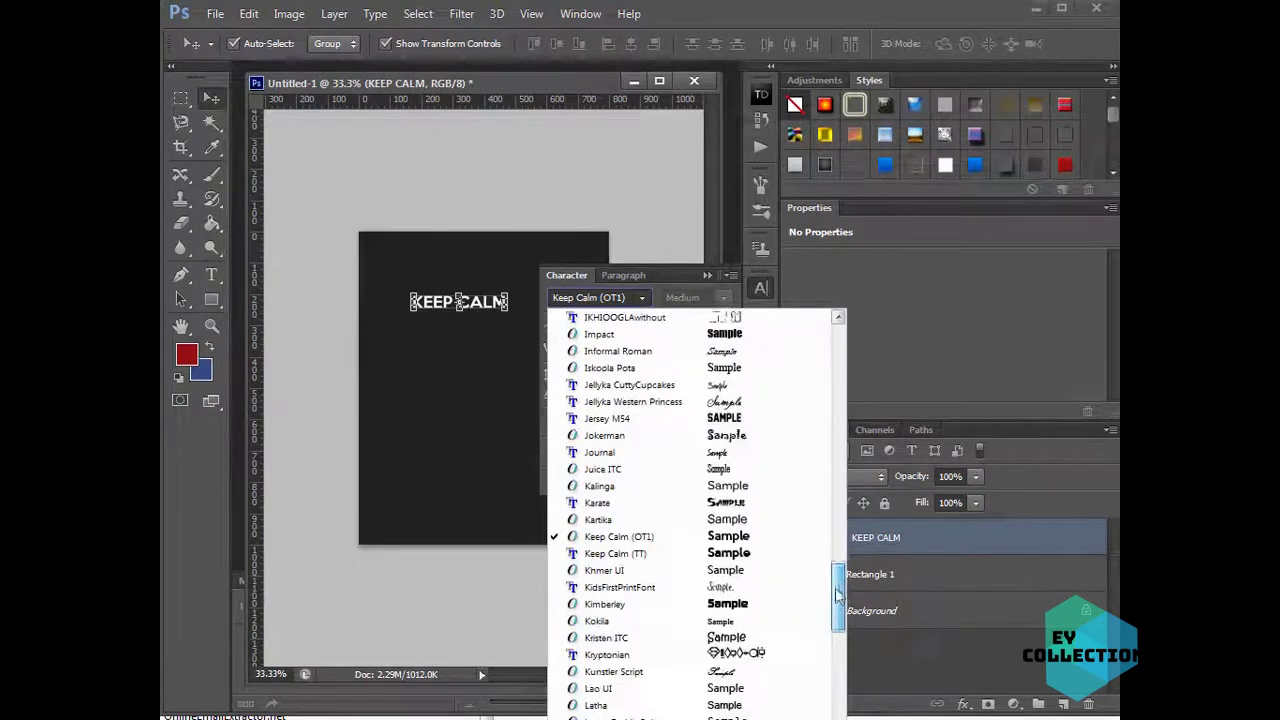
click(628, 537)
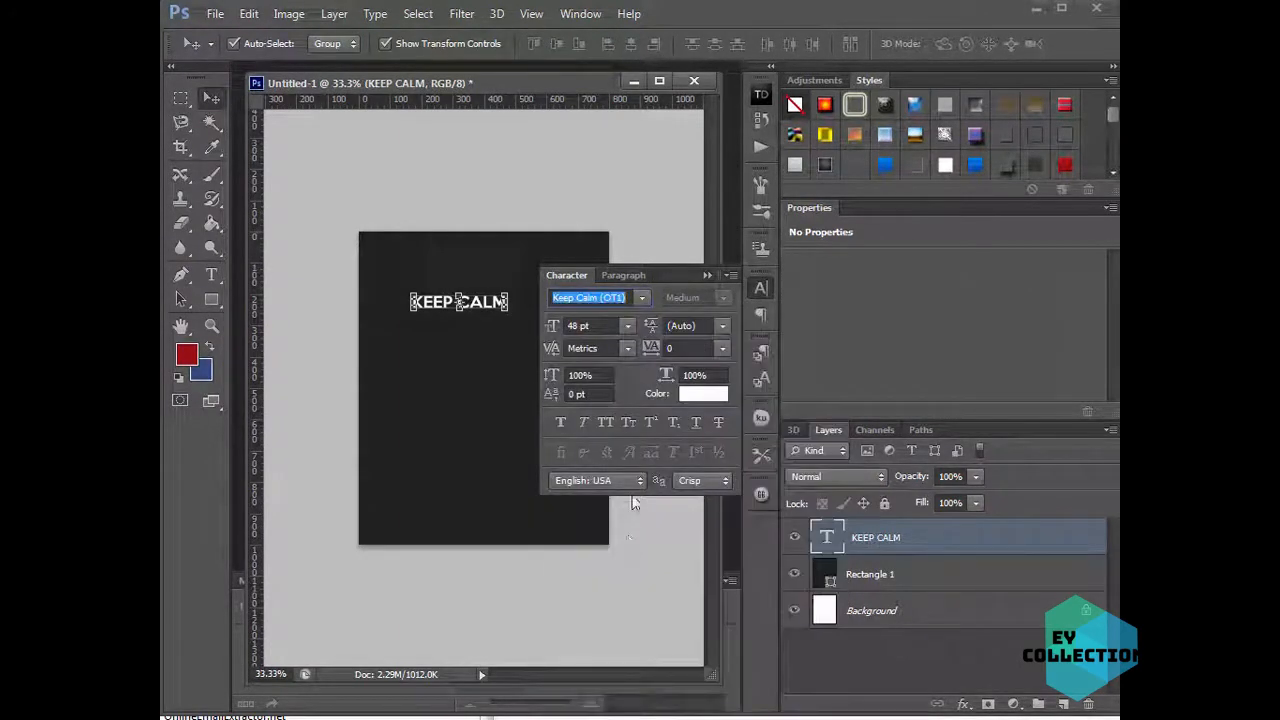
click(707, 275)
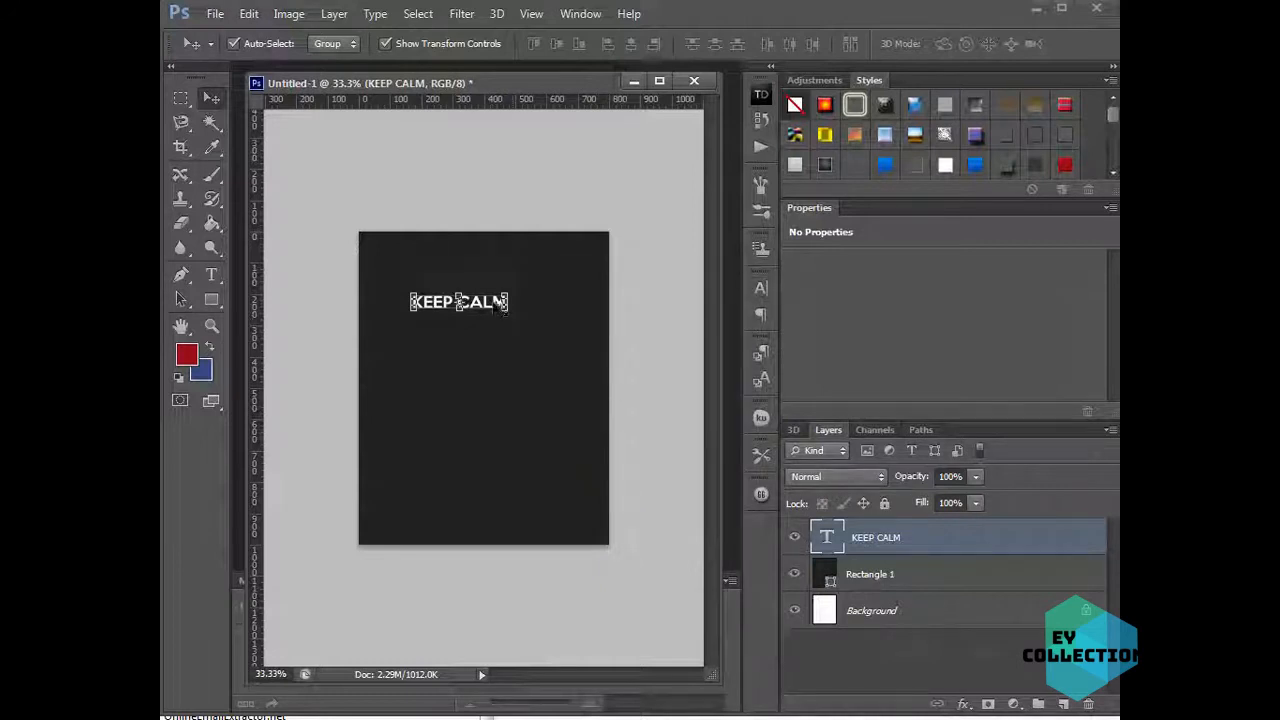
- Scale the KEEP CALM text proportionally to about 189% and move it into the upper part of the canvas
mouse_move(500, 303)
mouse_down()
mouse_move(495, 282)
mouse_move(494, 293)
mouse_up()
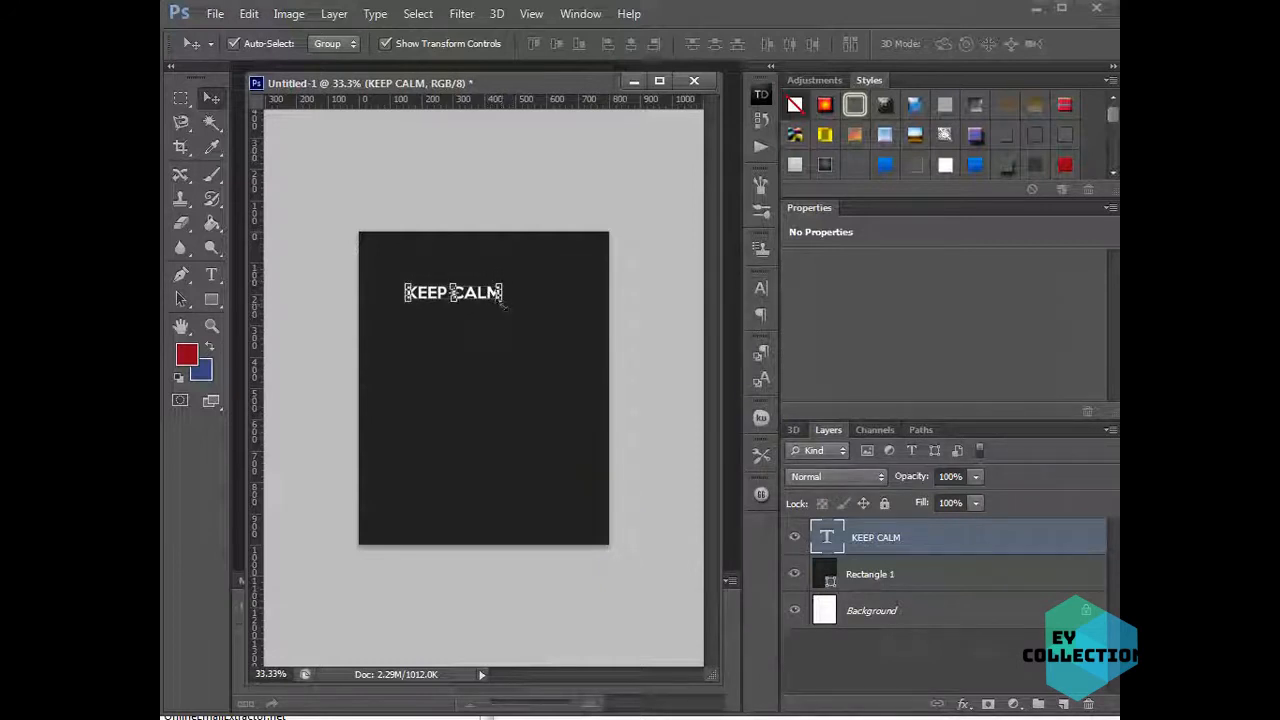
key(ctrl+t)
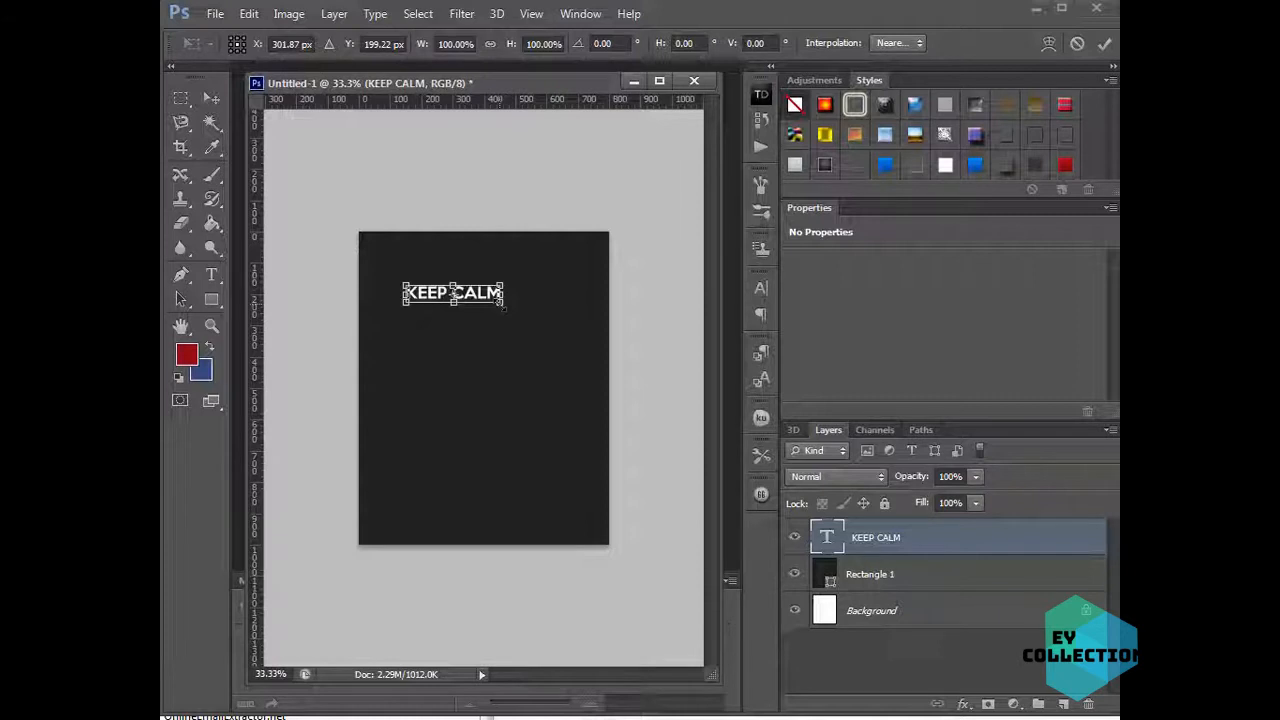
drag(503, 303, 566, 374)
drag(404, 325, 398, 323)
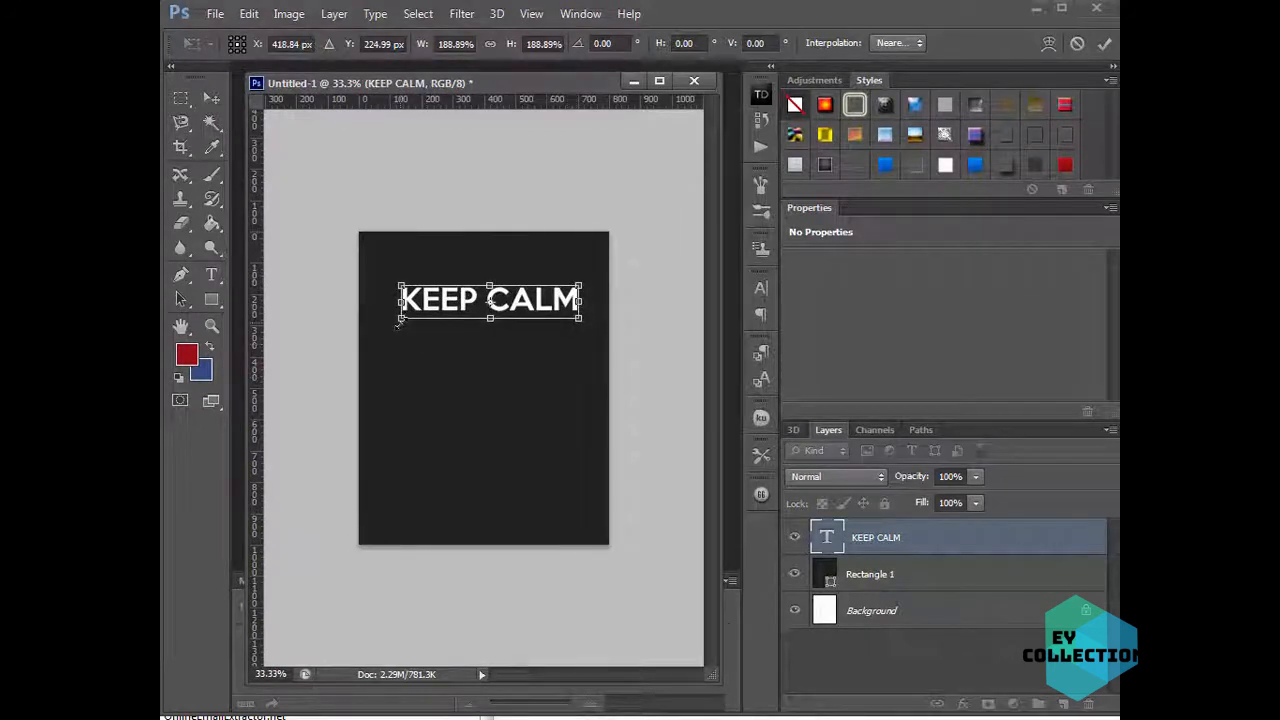
key(Return)
drag(523, 302, 512, 288)
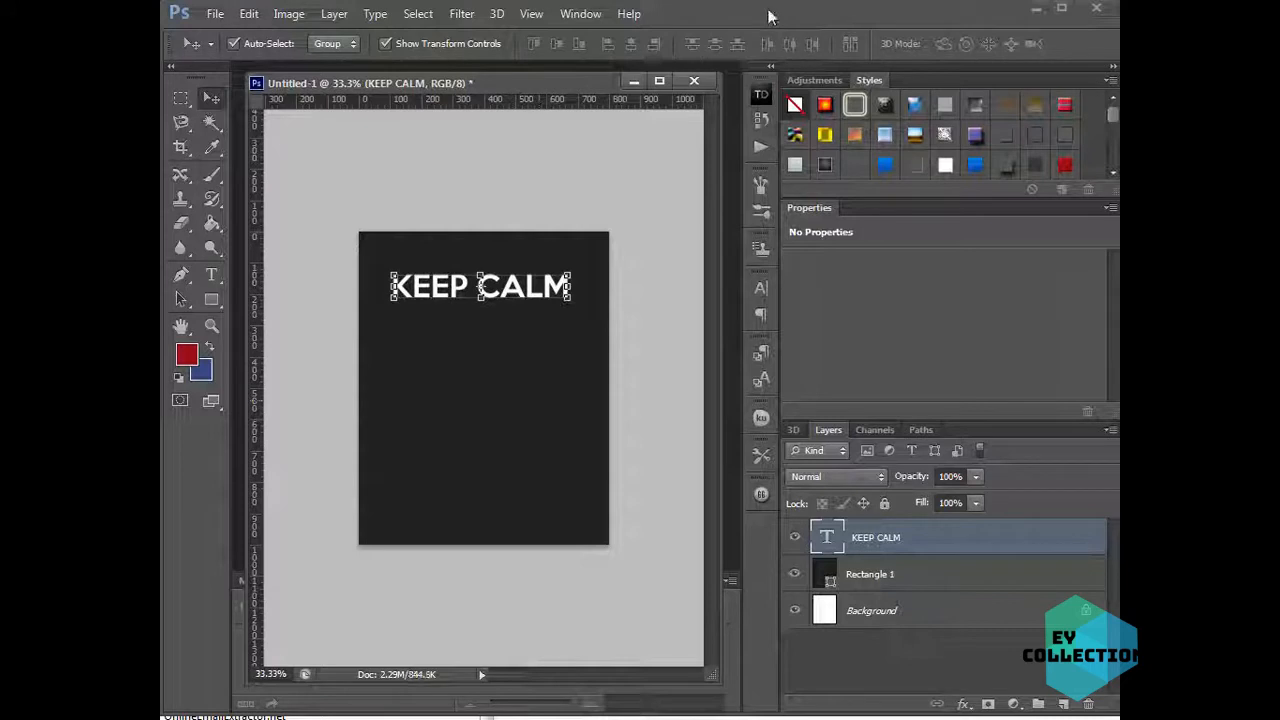
- Try duplicating the KEEP CALM text downward, undo the copy, and move the original closer to the canvas's top edge
alt+drag(527, 350, 526, 376)
key(ctrl+z)
drag(526, 300, 531, 279)
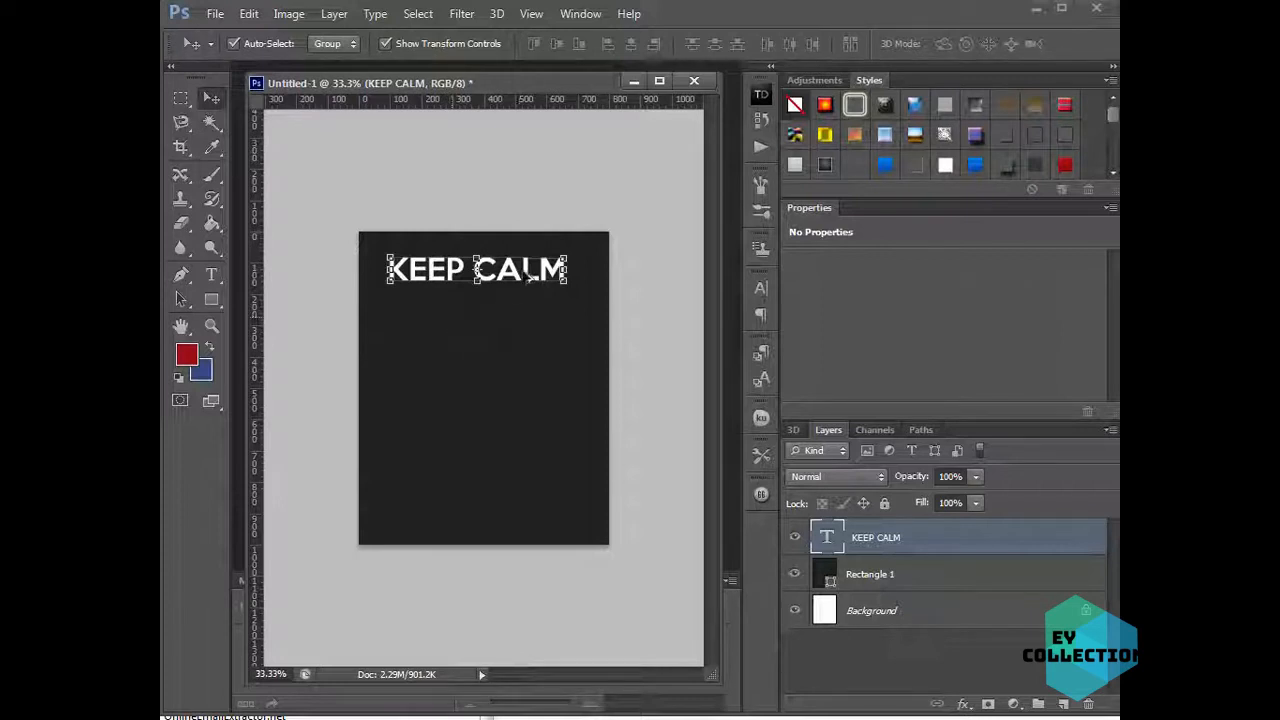
- Duplicate the KEEP CALM text down the canvas, undo the extra copies, and align the remaining copy directly beneath the original
drag(525, 272, 516, 434)
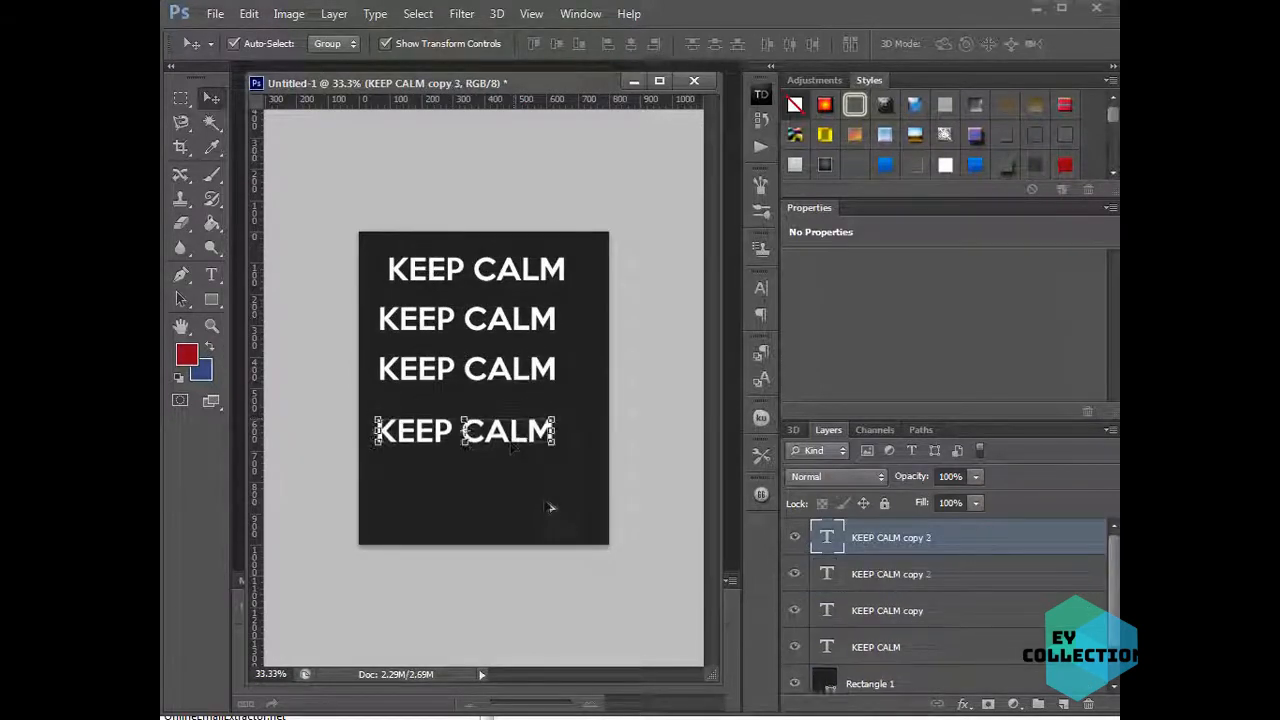
key(ctrl+alt+z)
key(ctrl+alt+z)
key(ctrl+alt+z)
key(ctrl+alt+z)
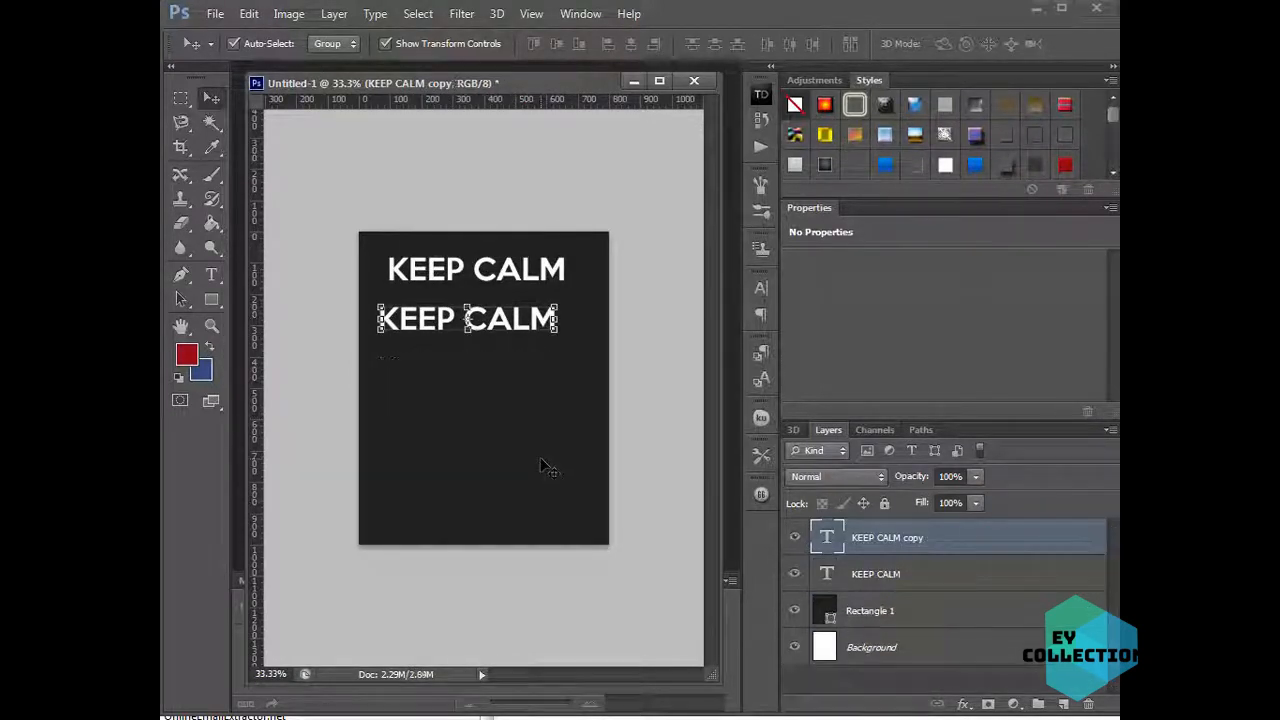
drag(514, 319, 528, 310)
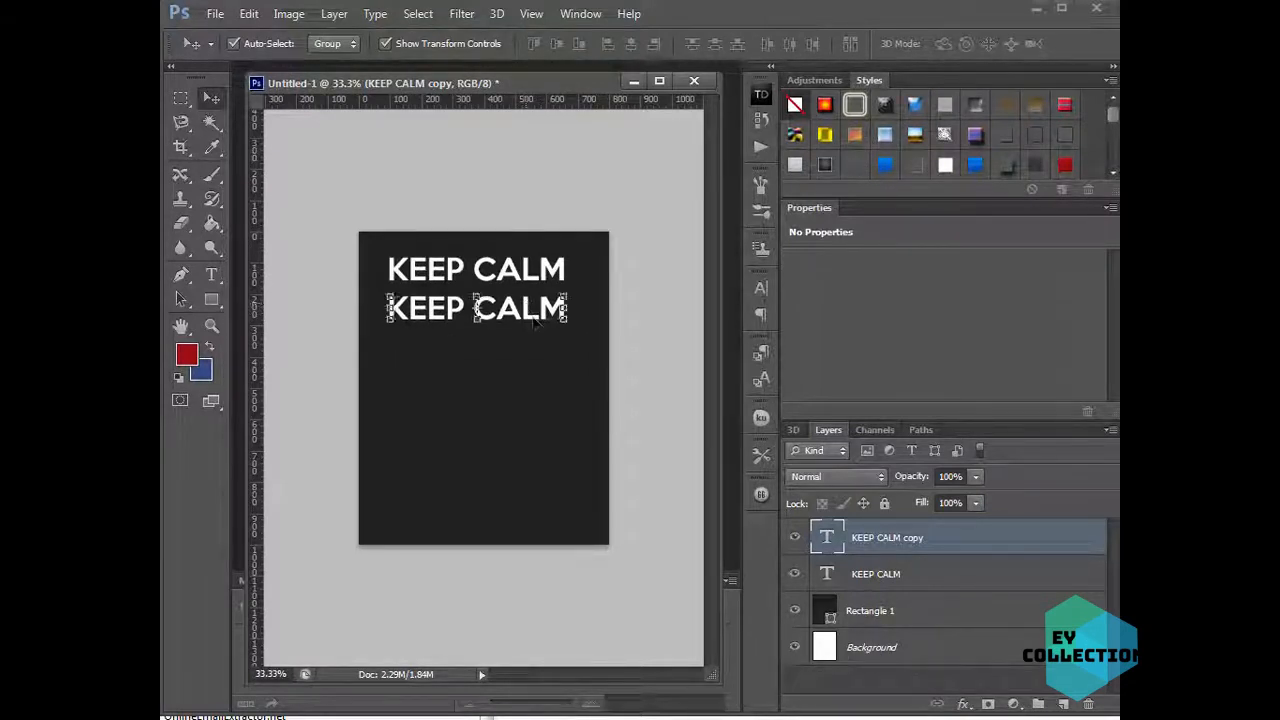
- Duplicate the second KEEP CALM text layer with Duplicate Layer, move the duplicate below it, and delete that duplicate
right_click(951, 541)
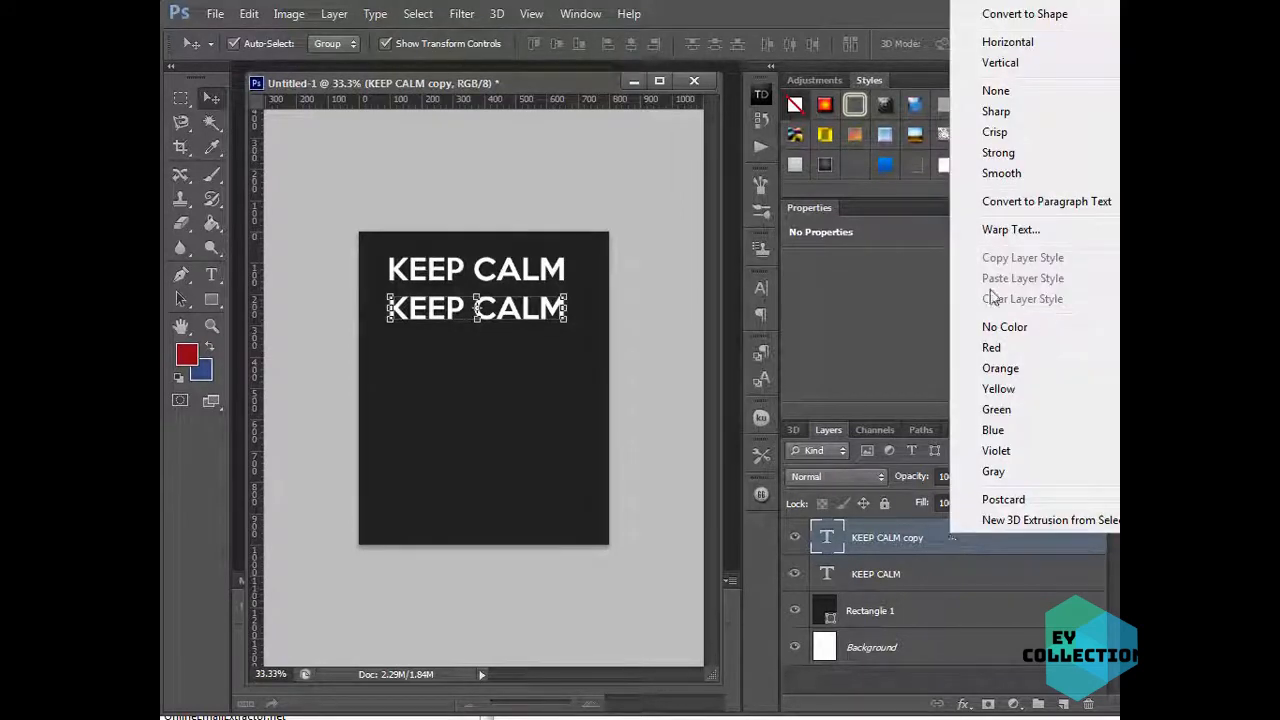
click(1020, 1)
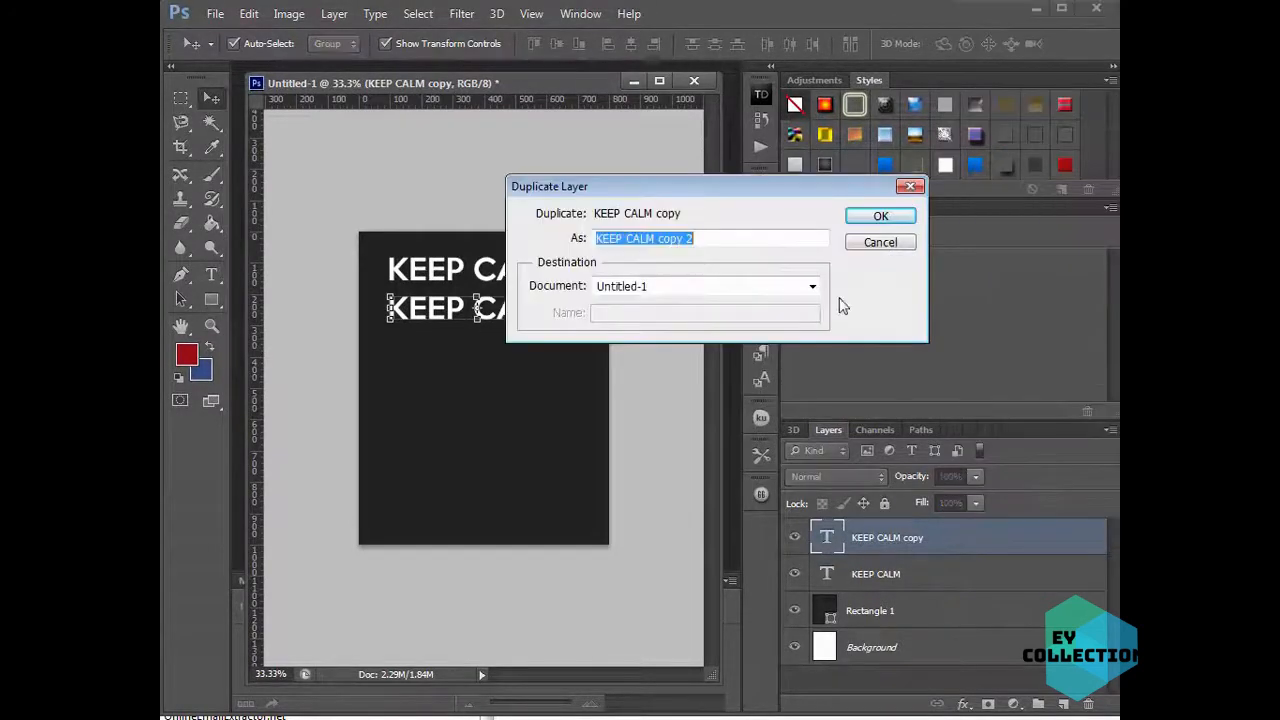
click(892, 220)
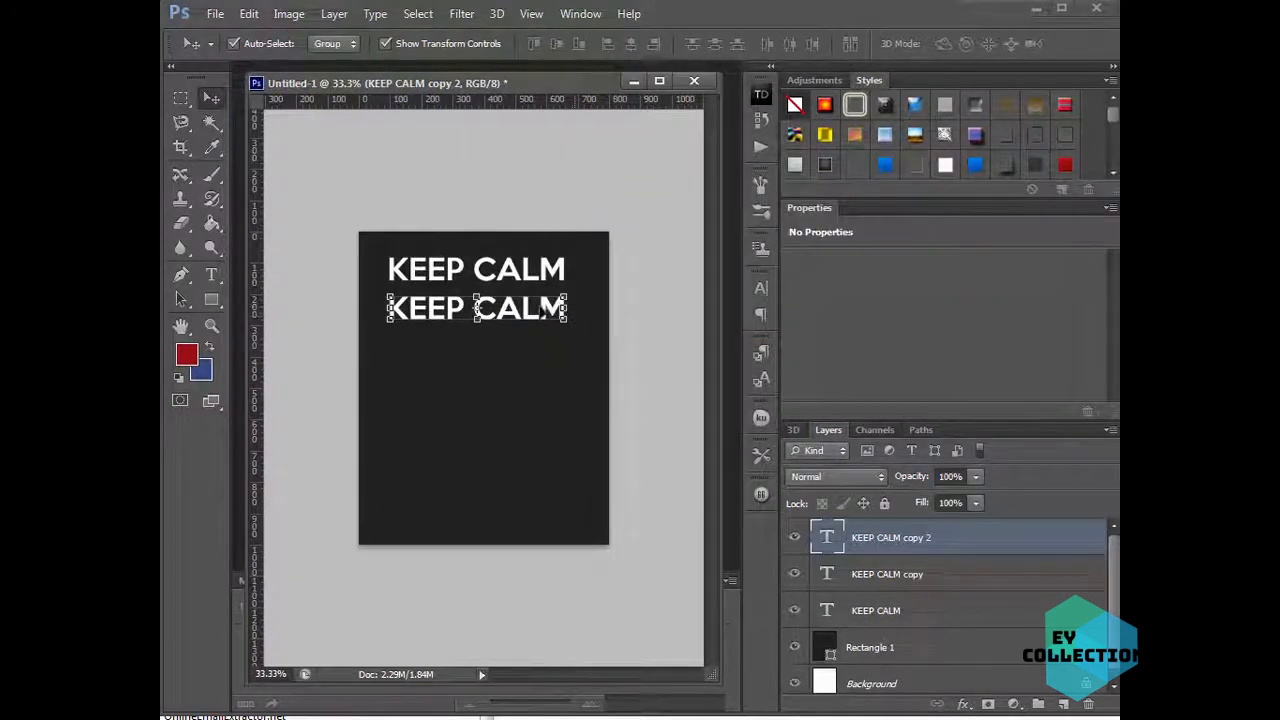
drag(541, 308, 541, 359)
key(Delete)
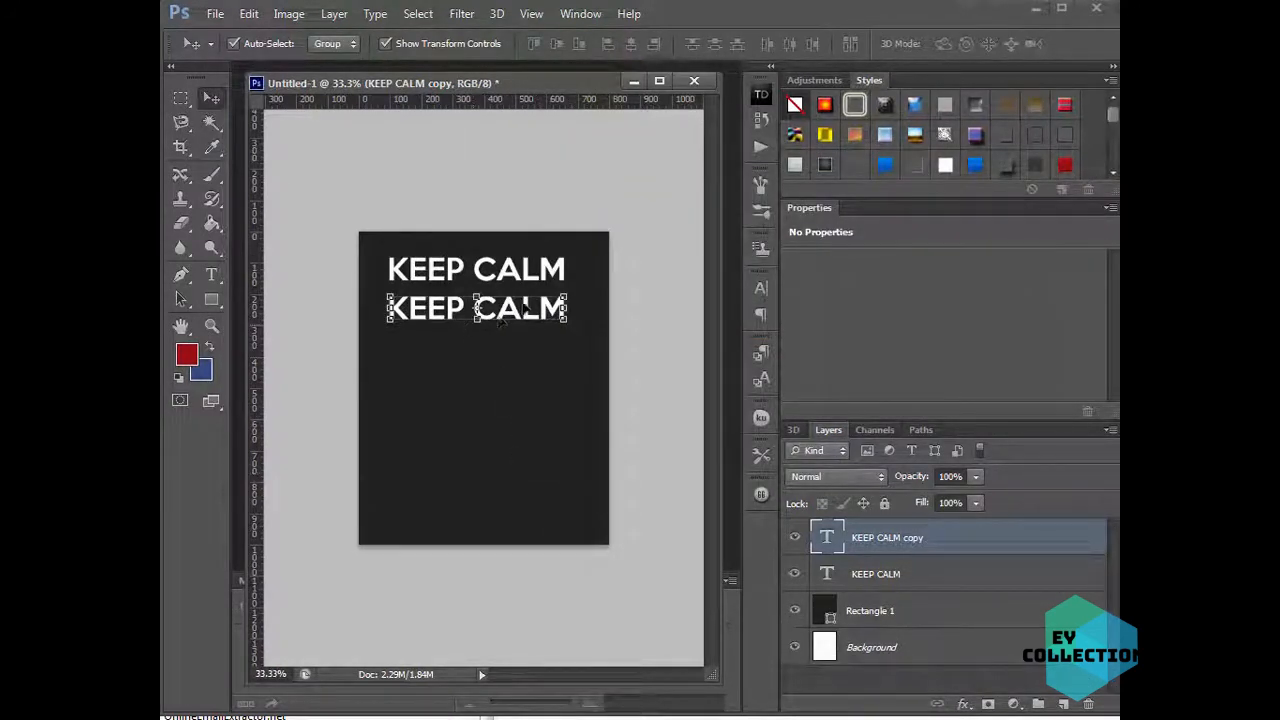
- Move the KEEP CALM copy further down the canvas and replace its text with DROP
drag(533, 316, 533, 341)
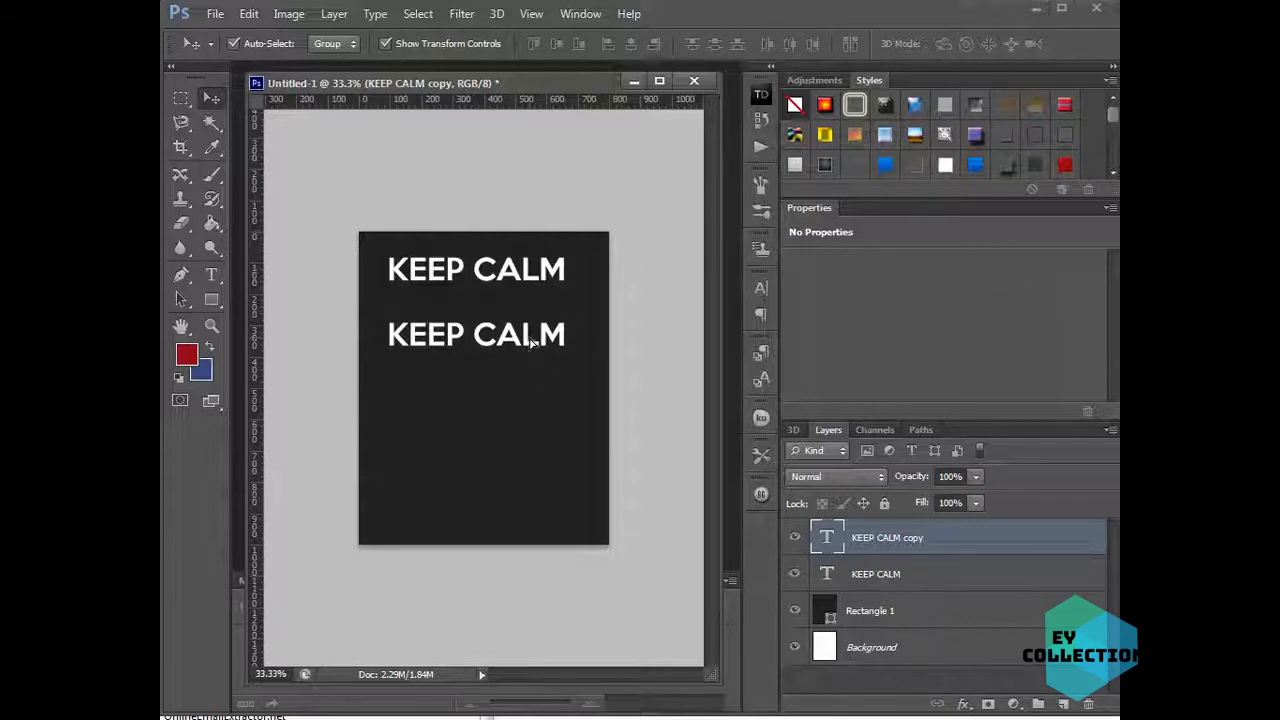
key(t)
click(482, 330)
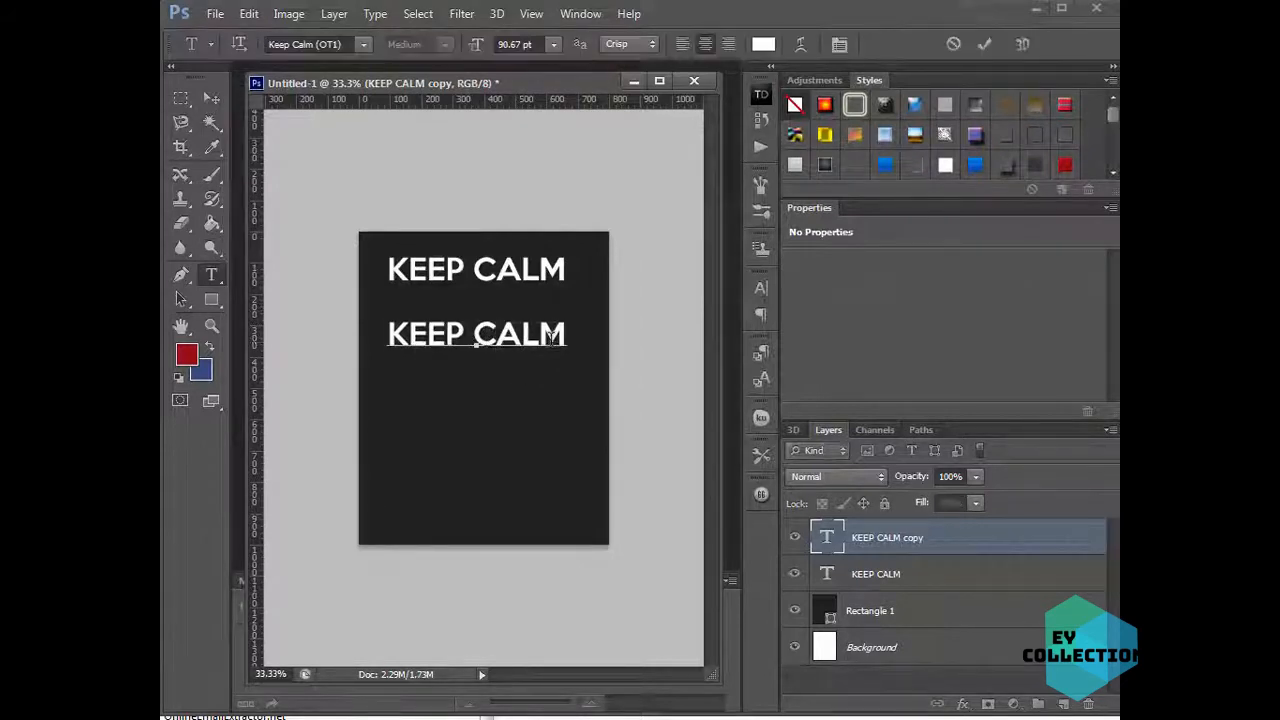
drag(568, 336, 384, 340)
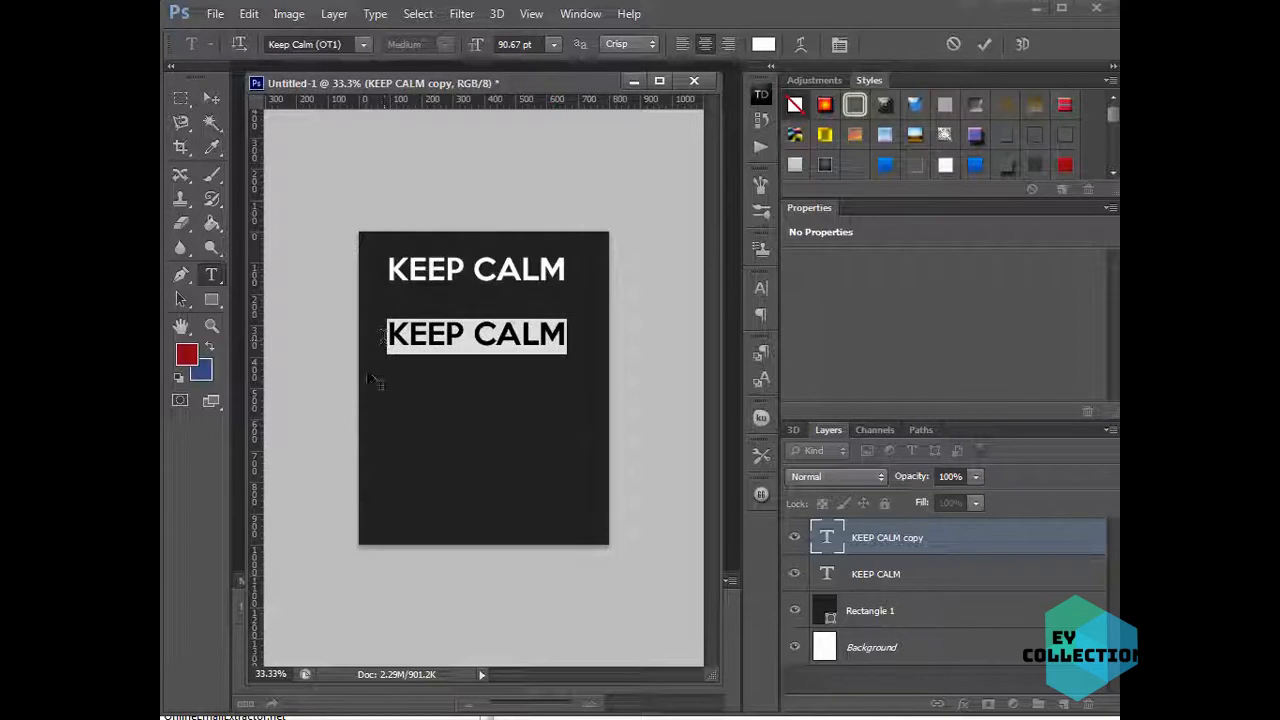
text(DROP)
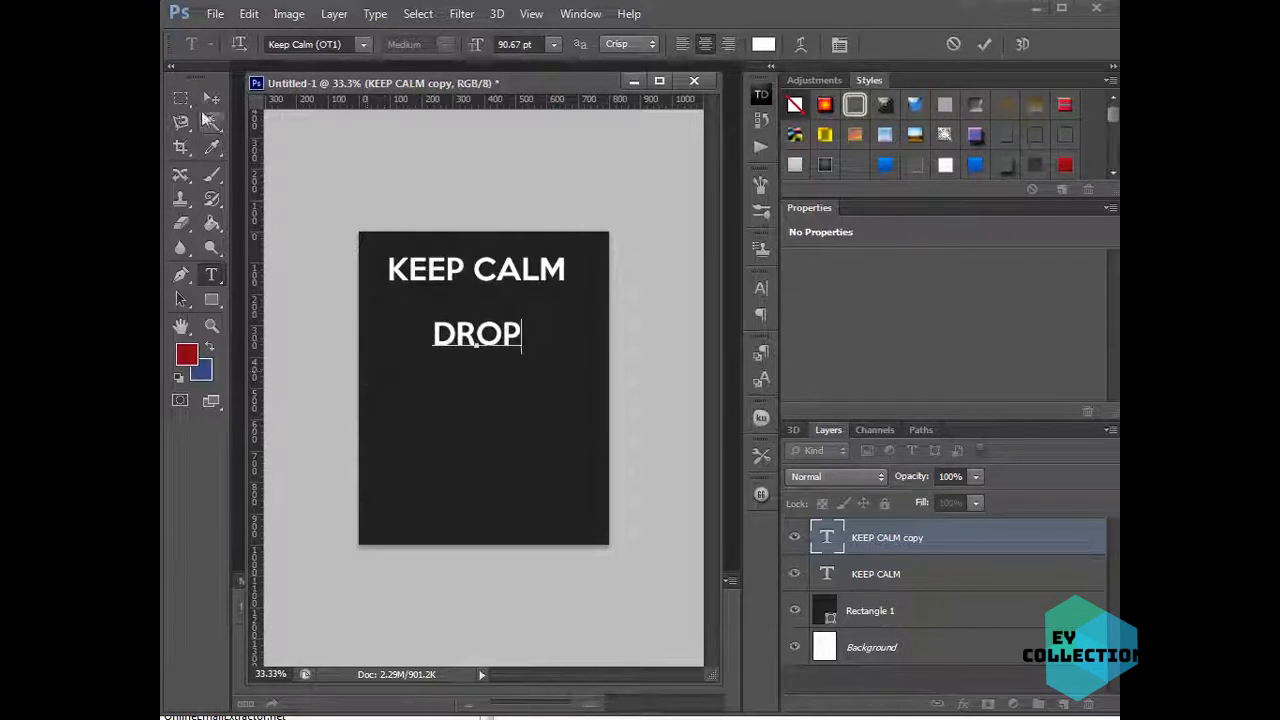
click(211, 99)
- Duplicate the DROP text directly beneath itself and replace the copy's text with YOUR
alt+drag(541, 415, 547, 453)
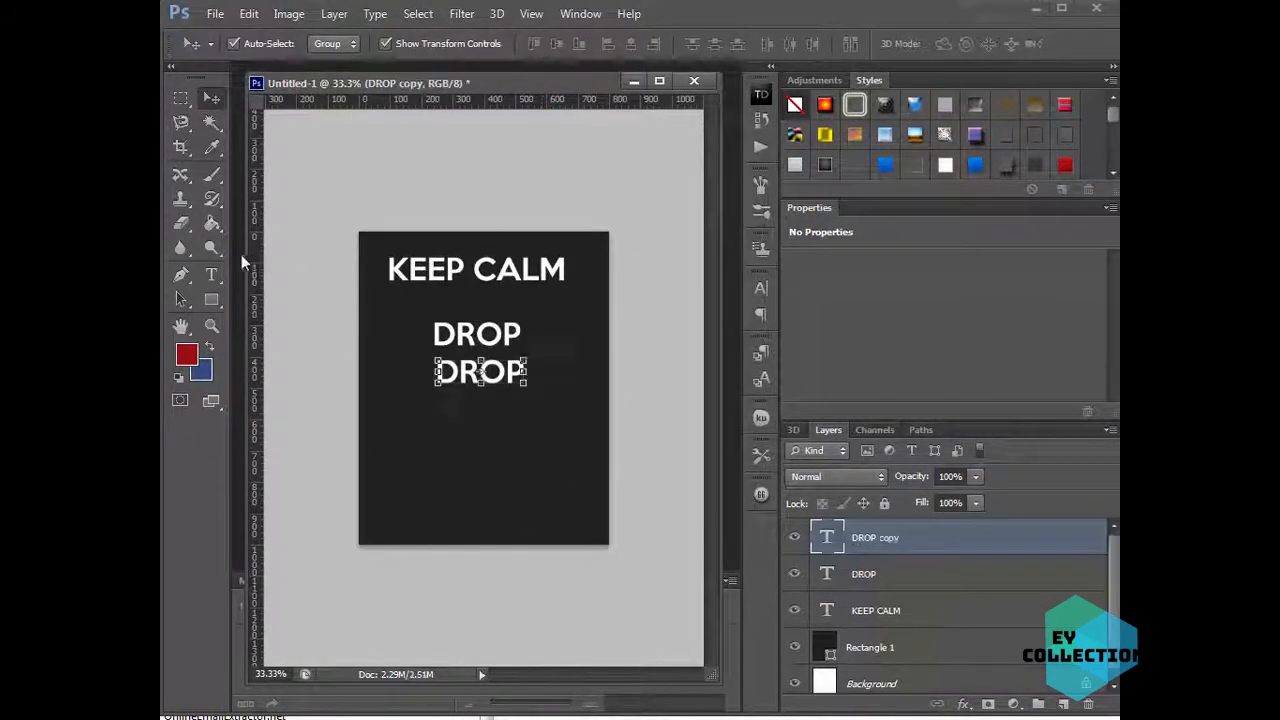
click(214, 274)
double_click(464, 372)
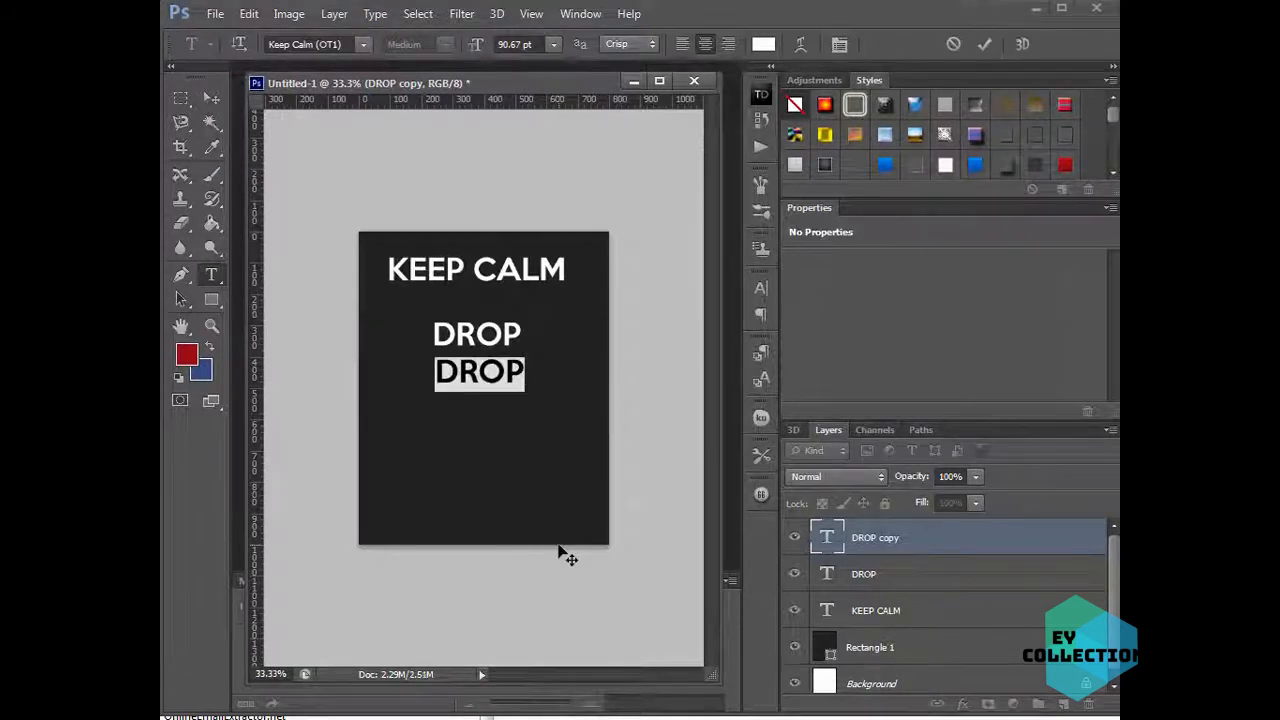
text(YOUR)
click(211, 99)
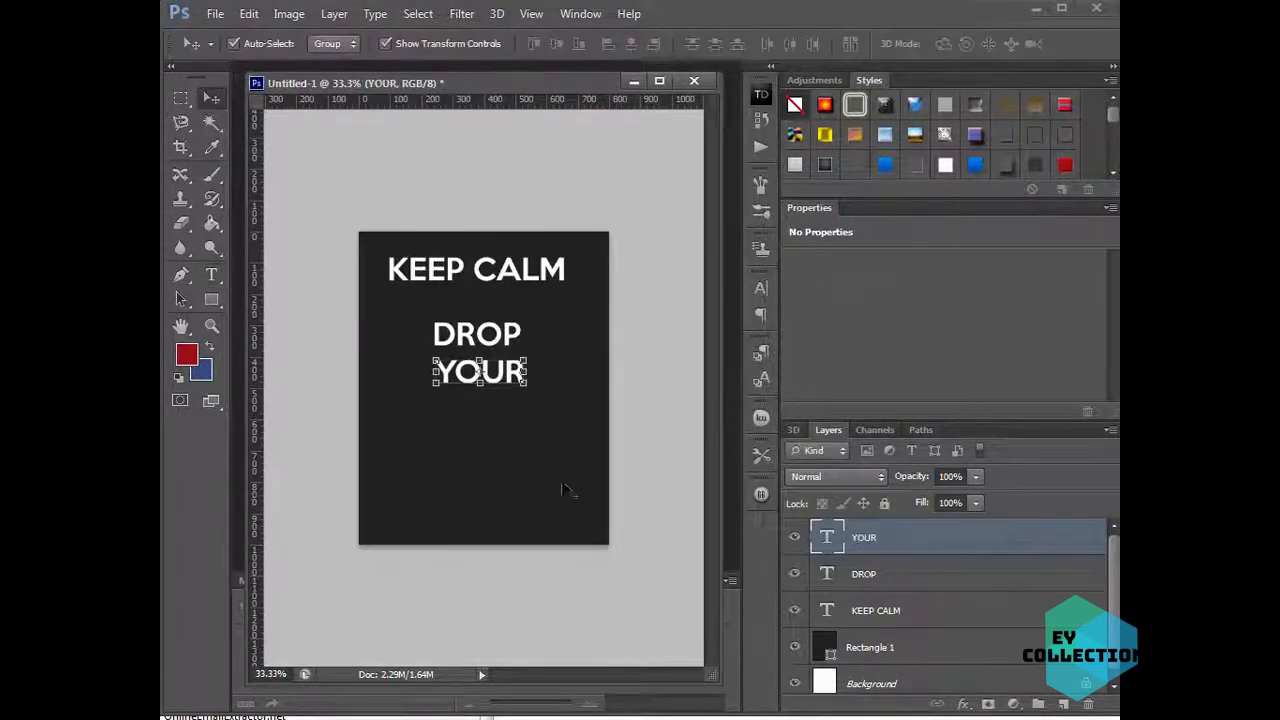
- Duplicate the YOUR text directly beneath itself, replace the copy's text with GEAR, and move the KEEP CALM line slightly down
alt+drag(557, 437, 557, 476)
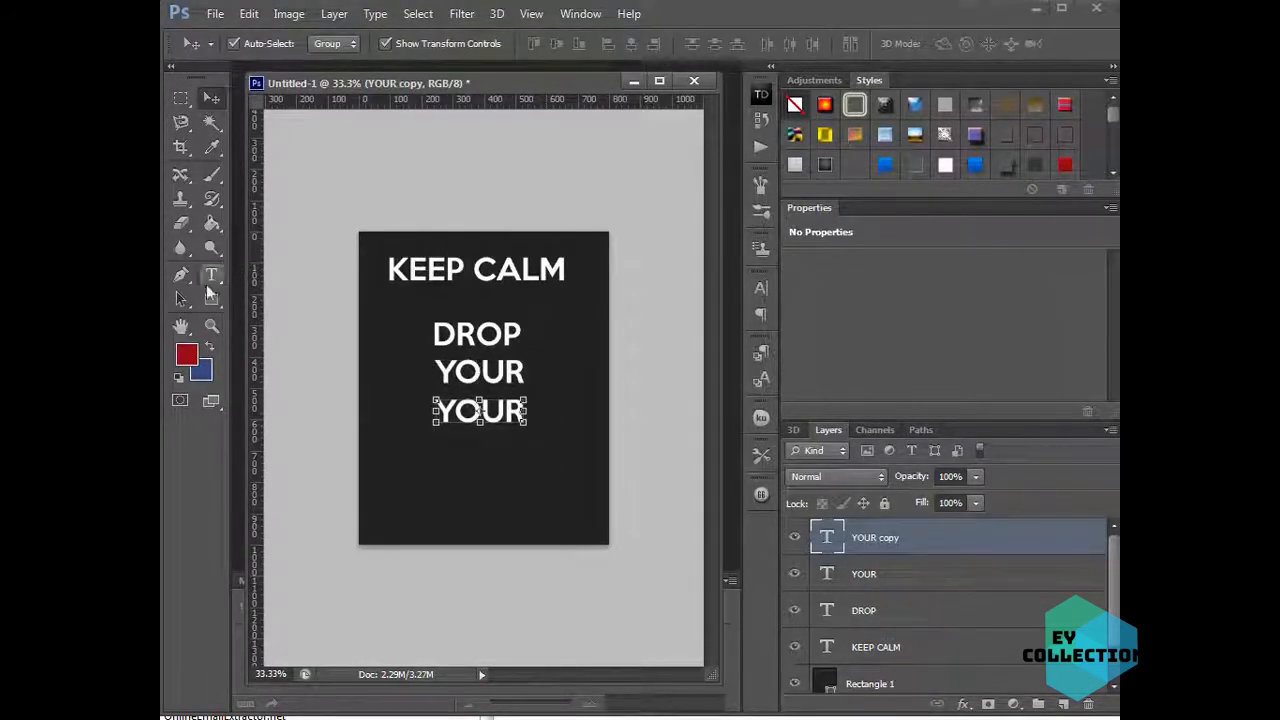
click(211, 276)
double_click(495, 409)
text(PA)
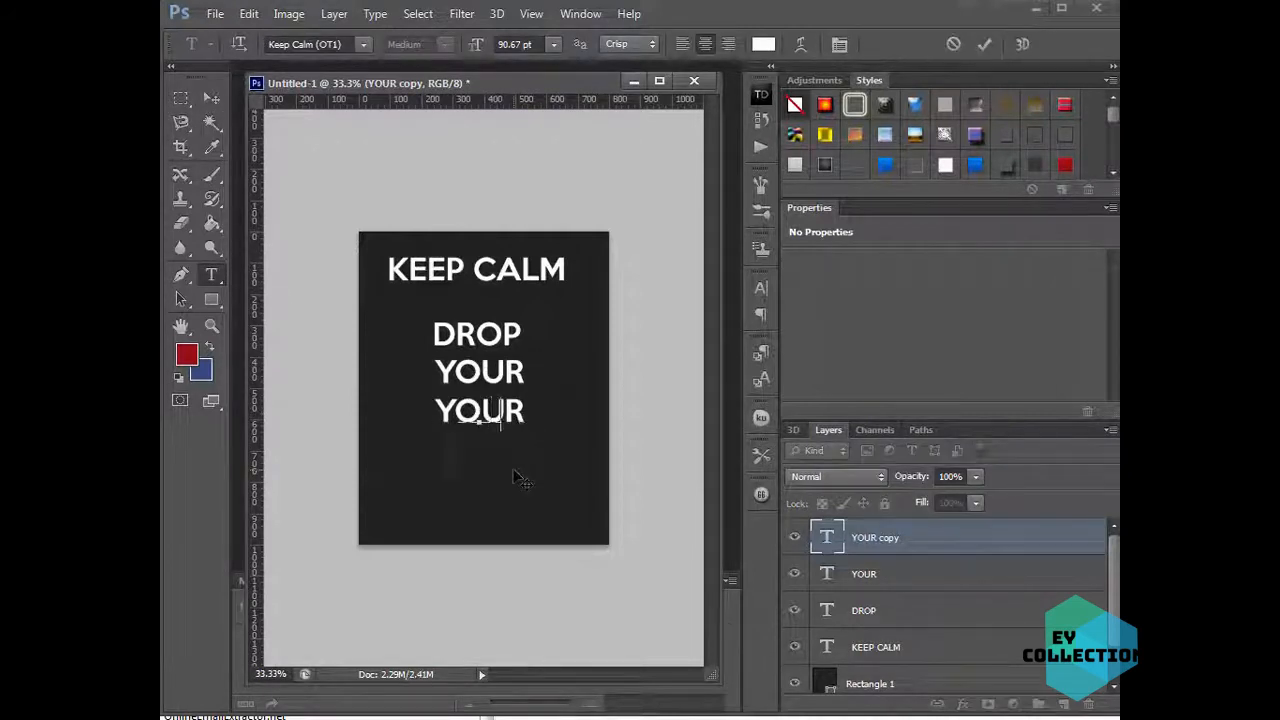
text(AR)
click(211, 99)
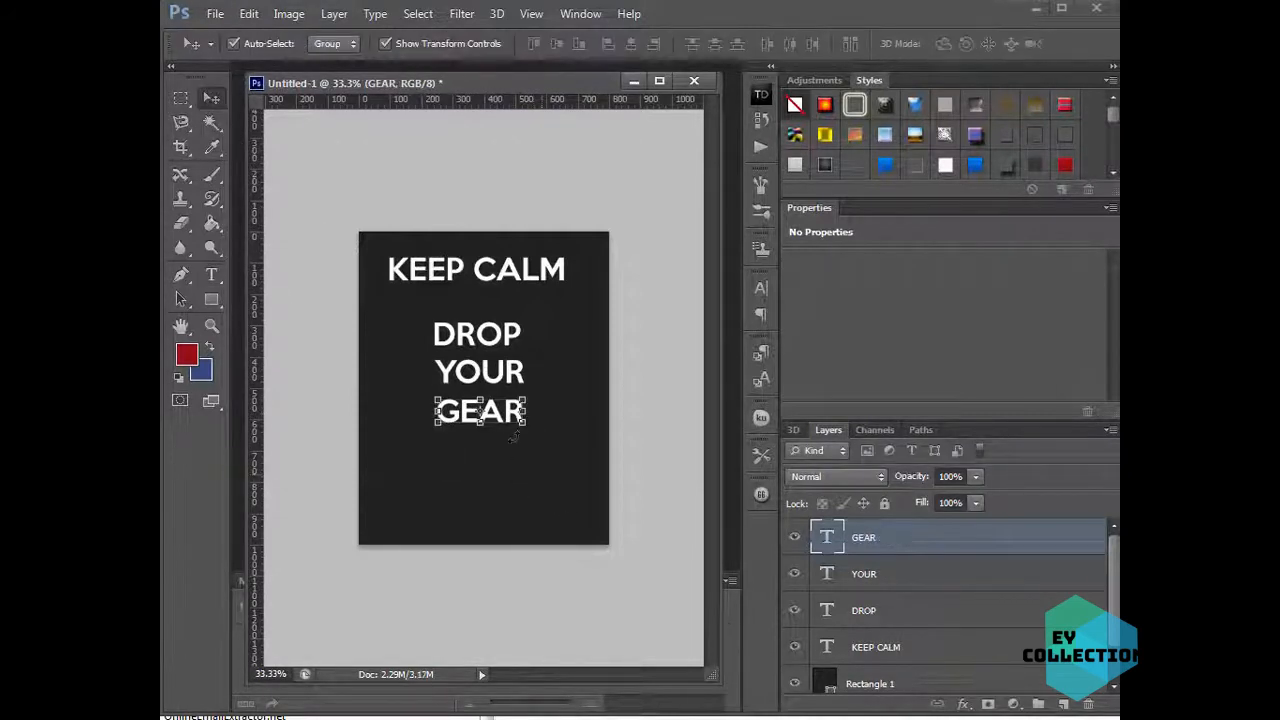
click(500, 280)
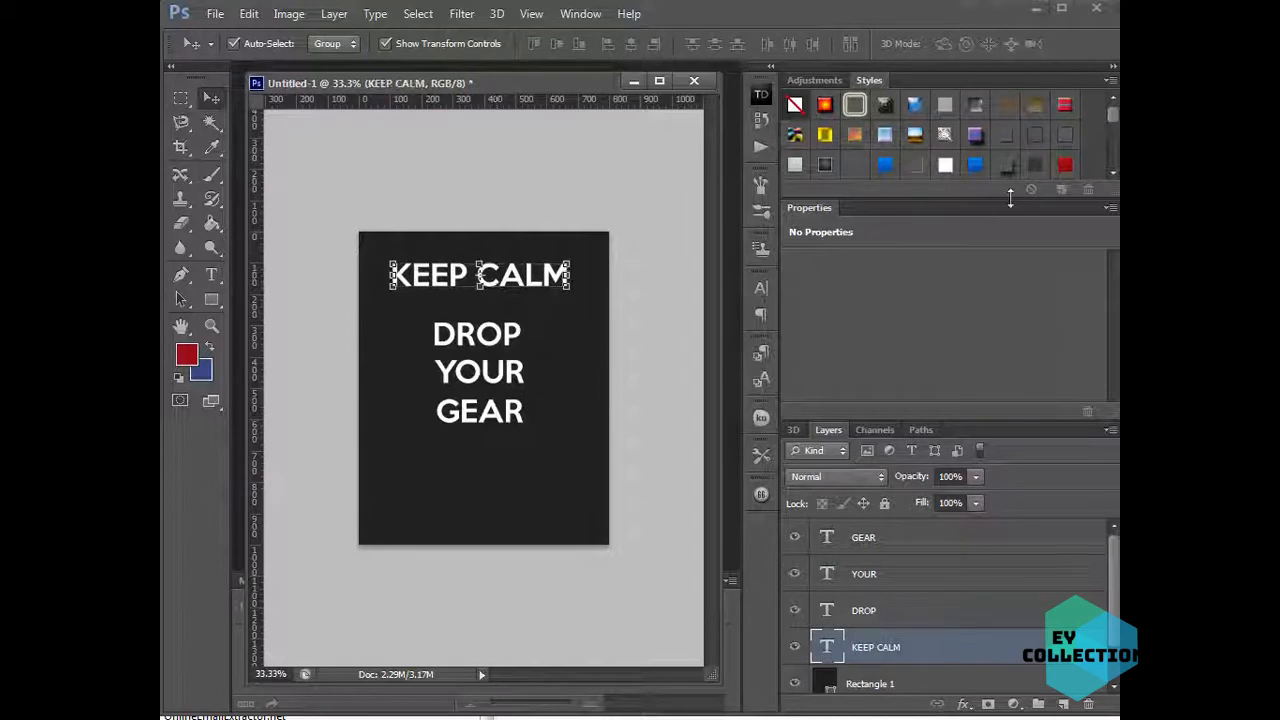
- Start saving the document and browse to the Pilots folder inside Campaigns for Case Studies
key(ctrl+s)
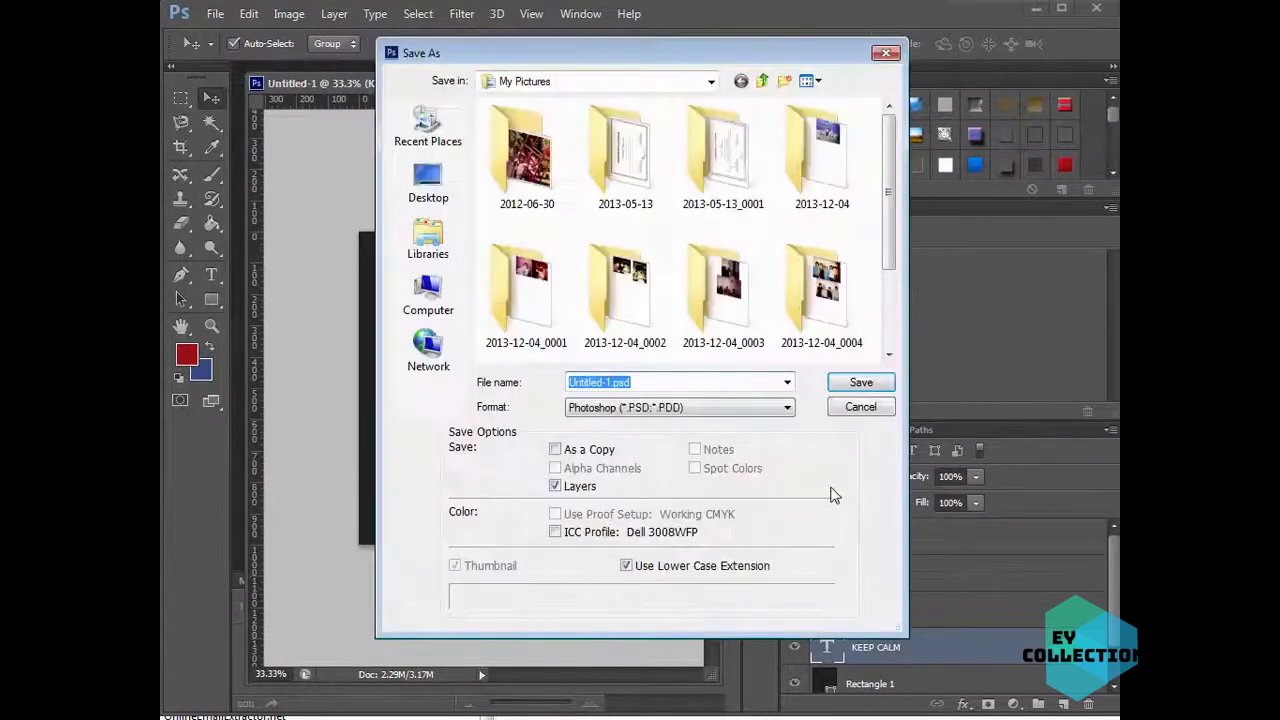
click(861, 407)
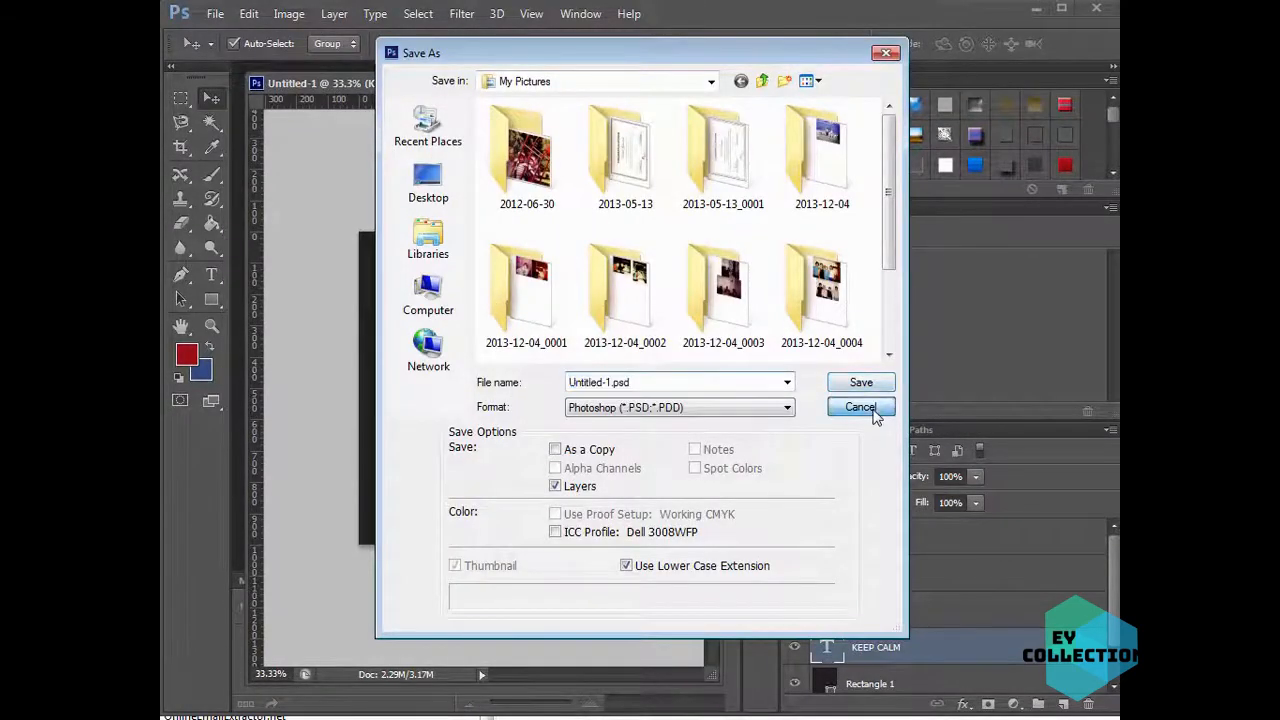
click(215, 14)
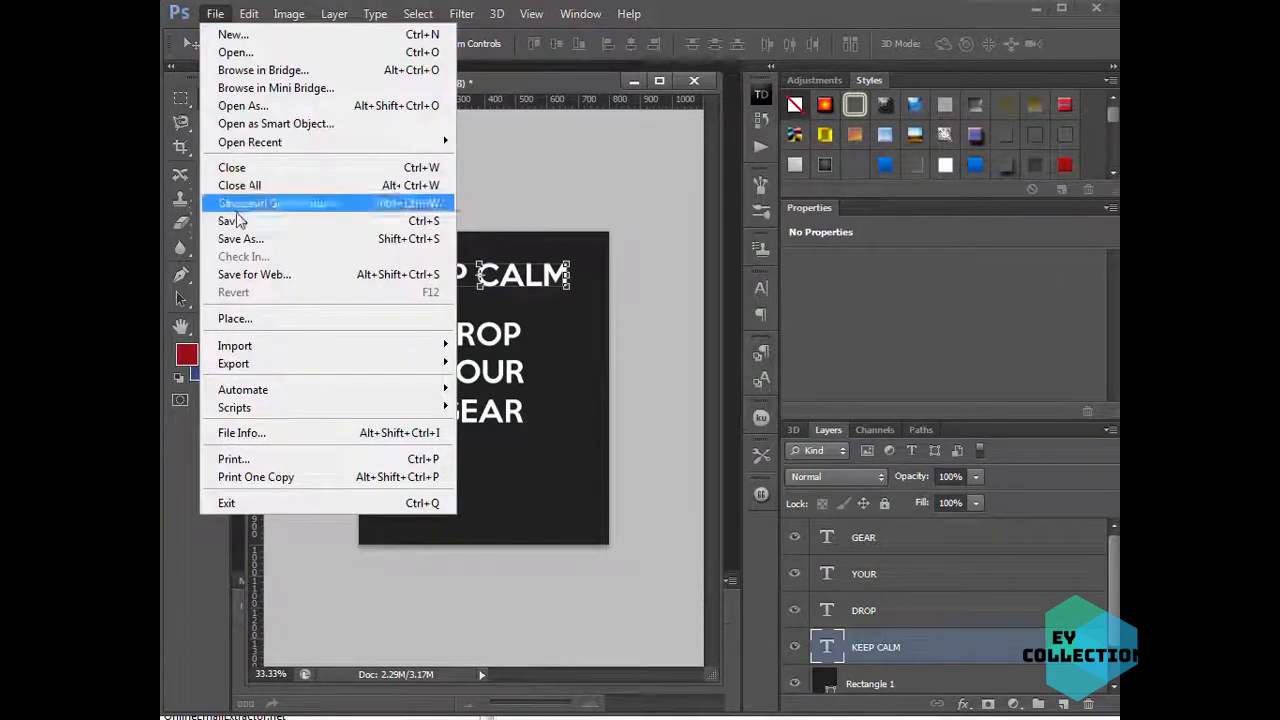
click(430, 221)
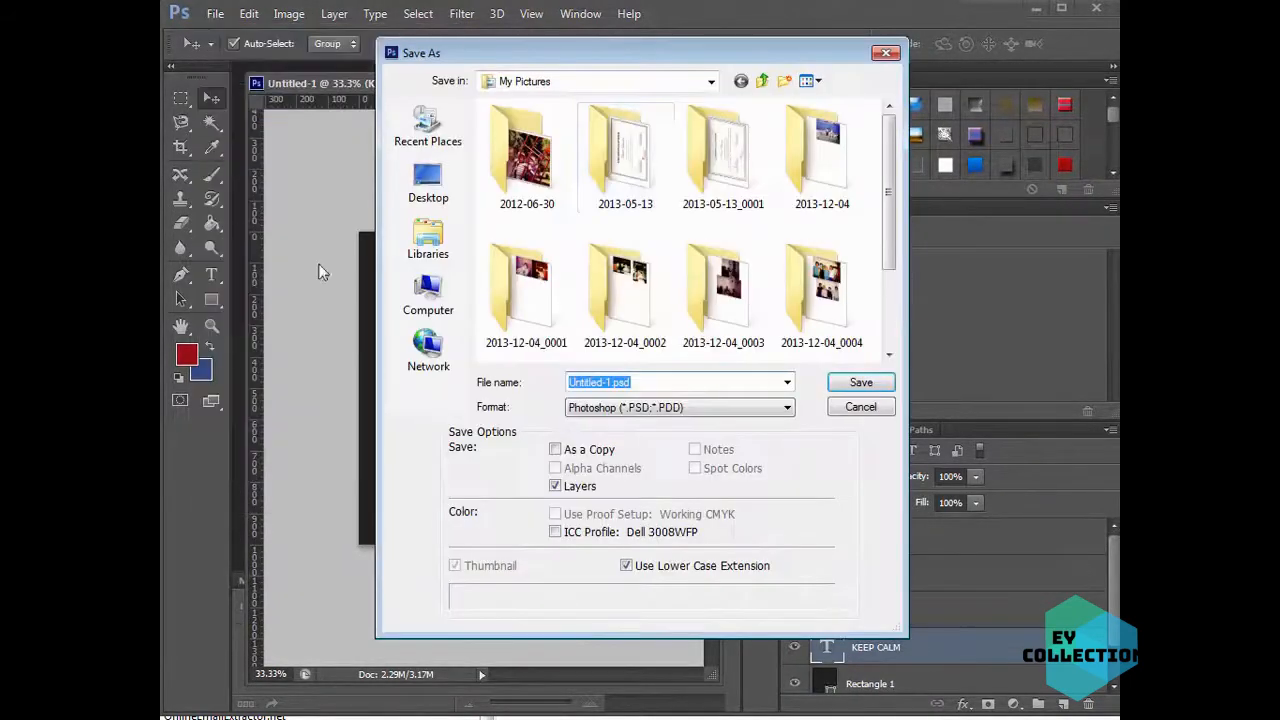
click(711, 81)
click(651, 266)
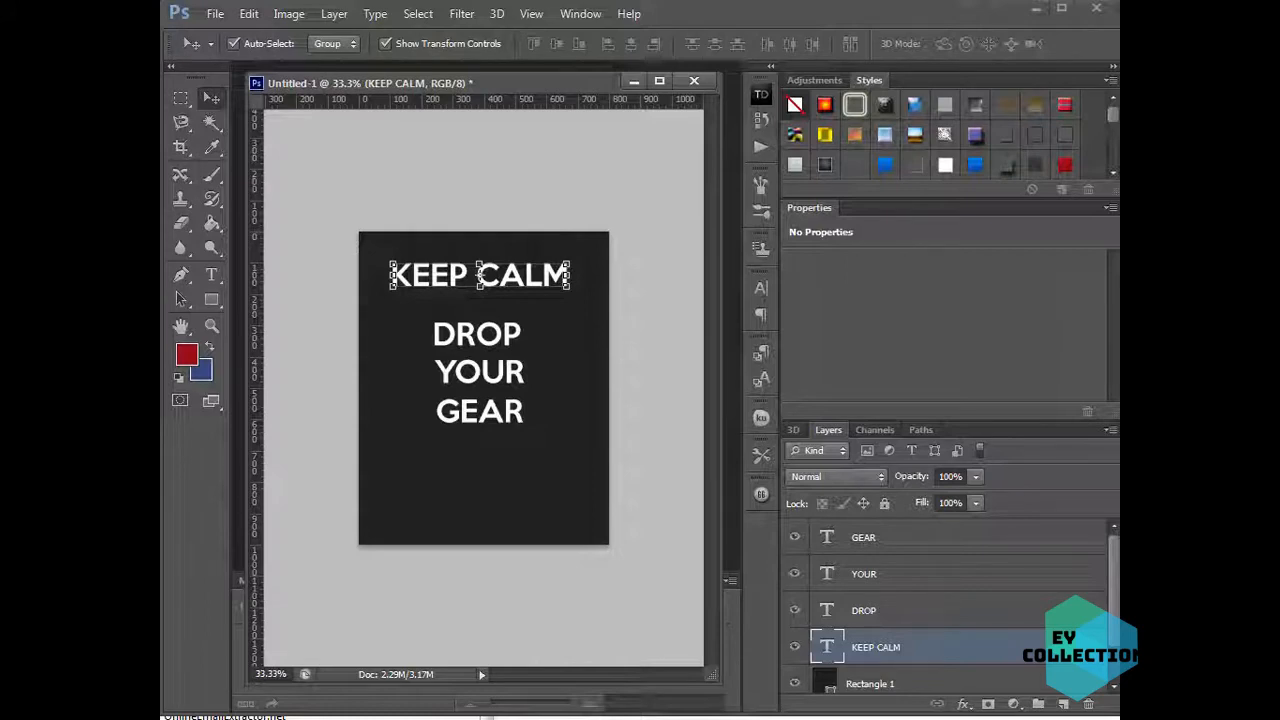
drag(1119, 70, 466, 47)
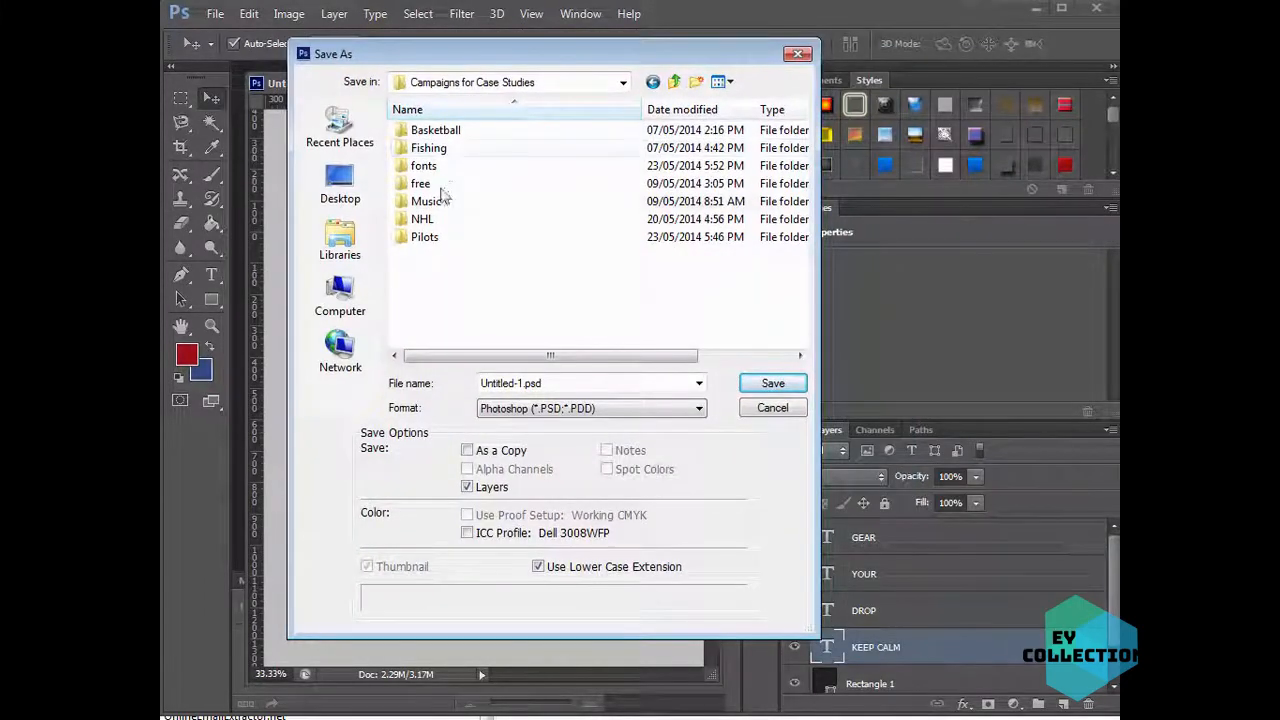
double_click(440, 240)
- Name the file design-1.psd and save it in Photoshop format with layers
click(571, 383)
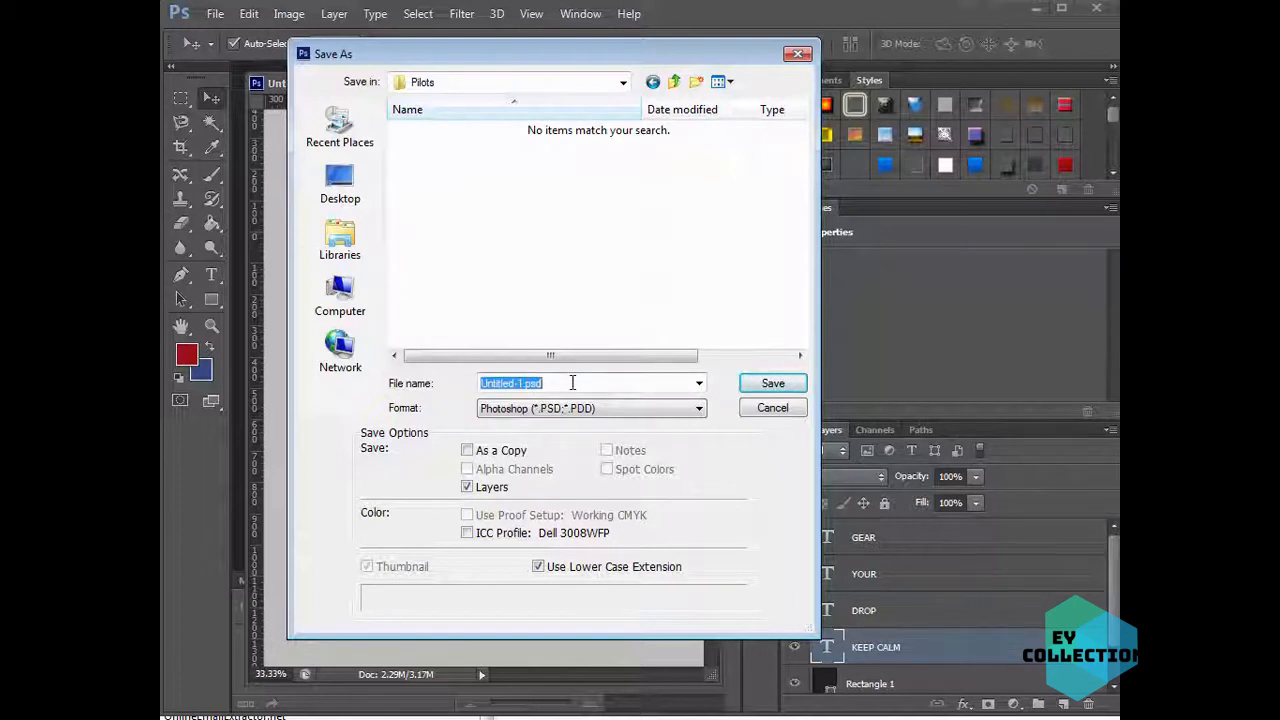
key(Home)
key(Delete)
key(Delete)
key(Delete)
key(Delete)
key(Delete)
key(Delete)
key(Delete)
key(Delete)
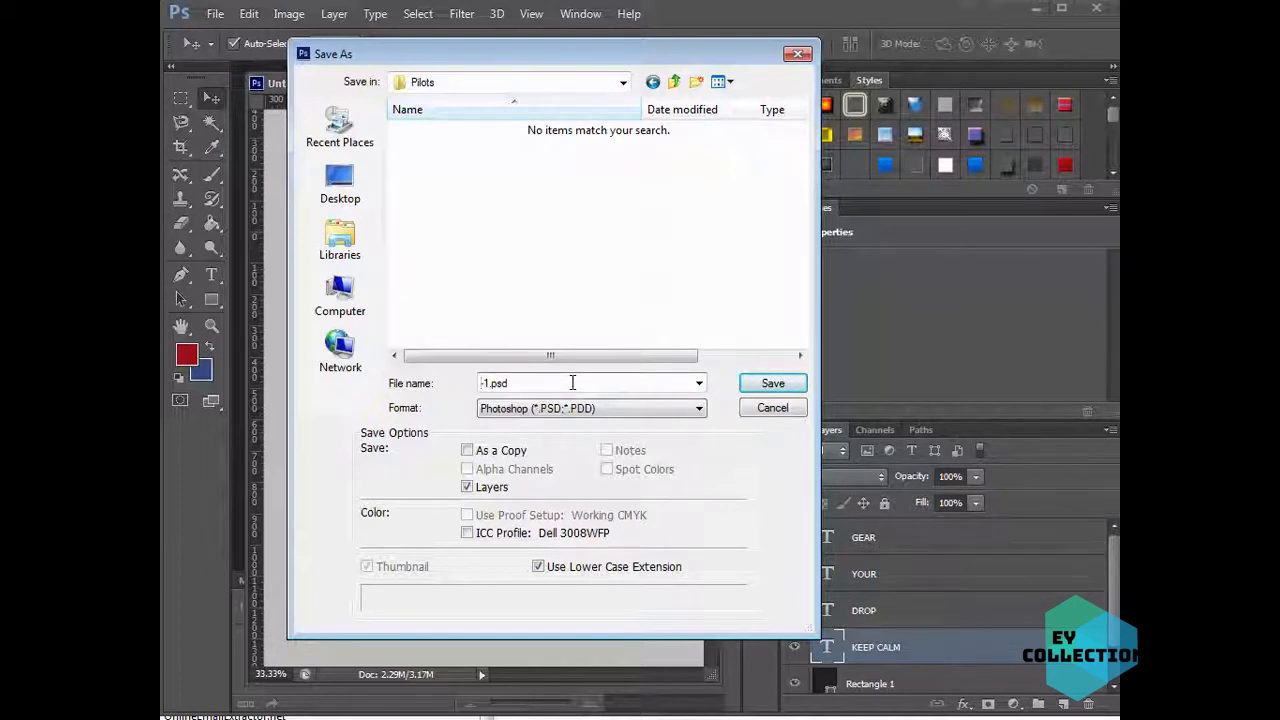
text(desig)
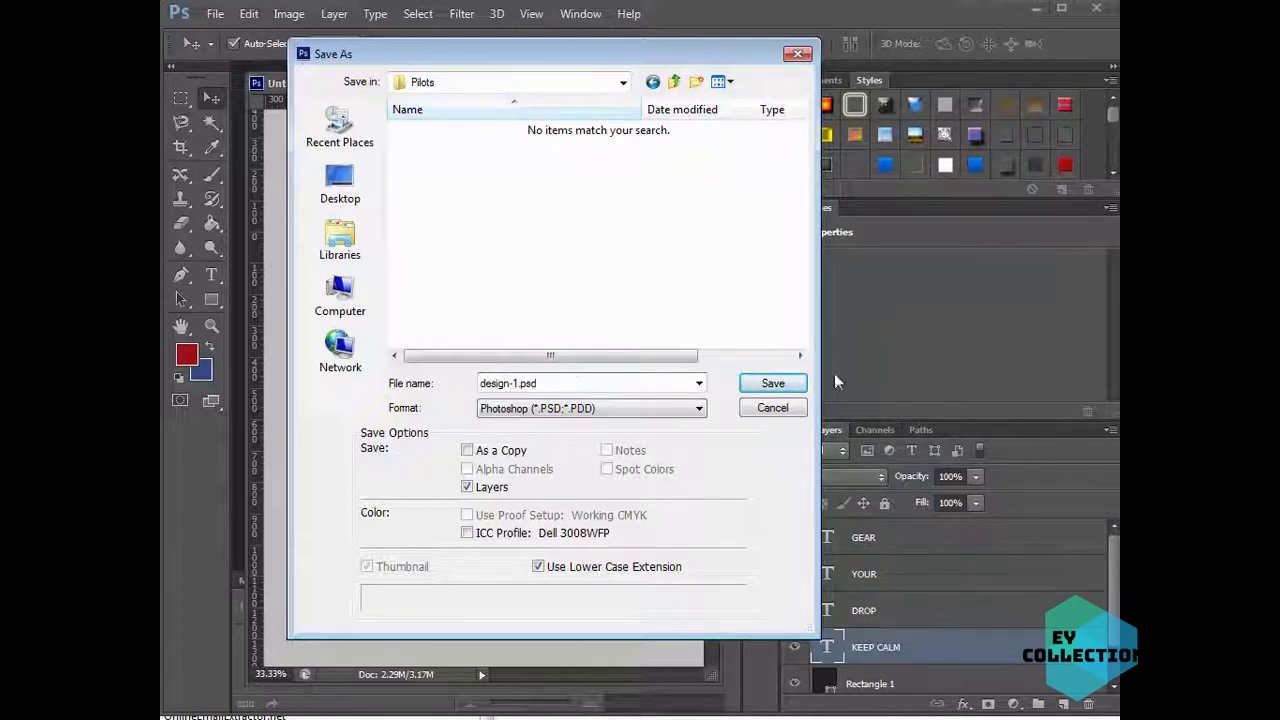
text(n)
click(800, 386)
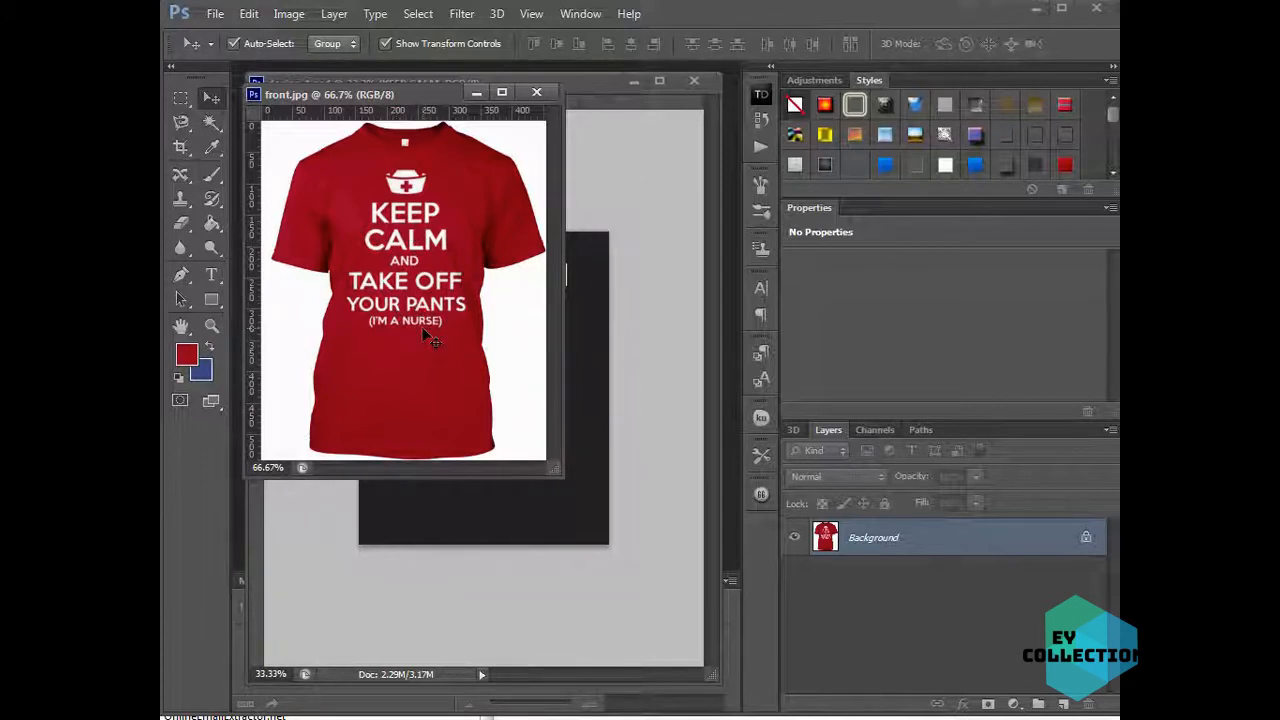
- Return to the design-1.psd document, align DROP with the lines below it, and move KEEP CALM closer to the canvas's top edge
click(568, 160)
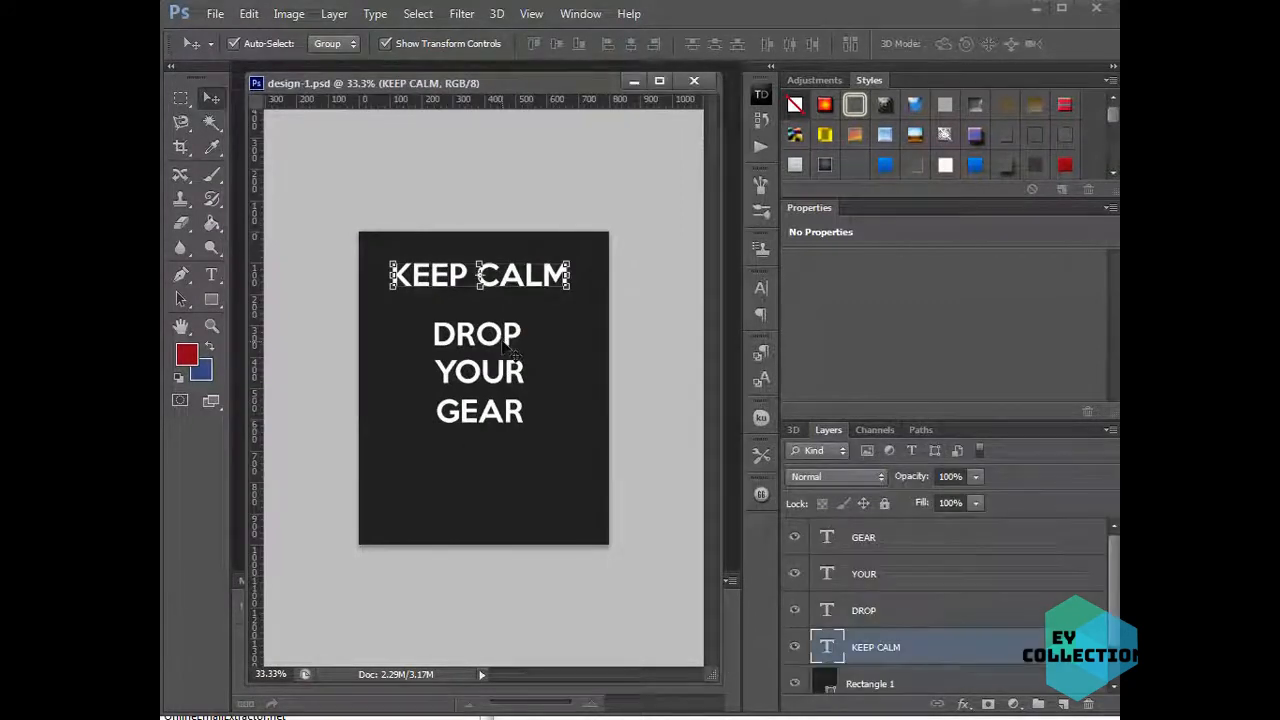
mouse_move(507, 340)
mouse_down()
mouse_move(507, 355)
mouse_move(503, 343)
mouse_up()
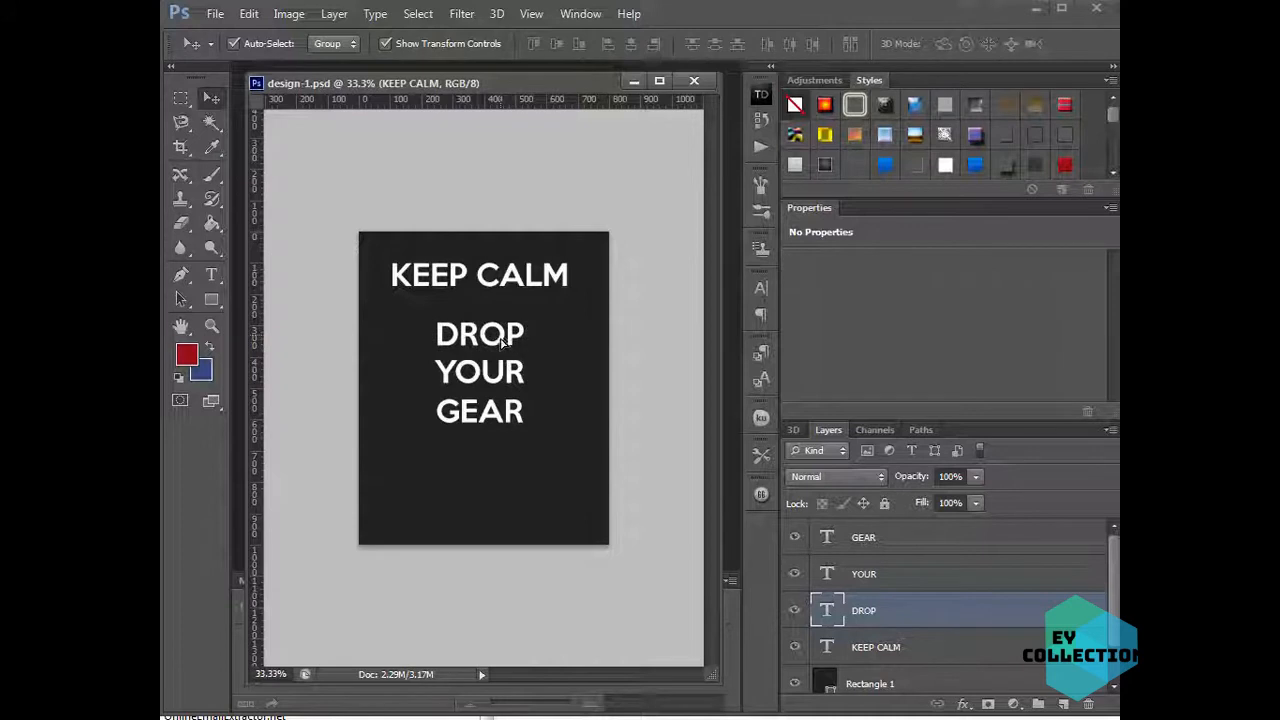
drag(525, 284, 523, 267)
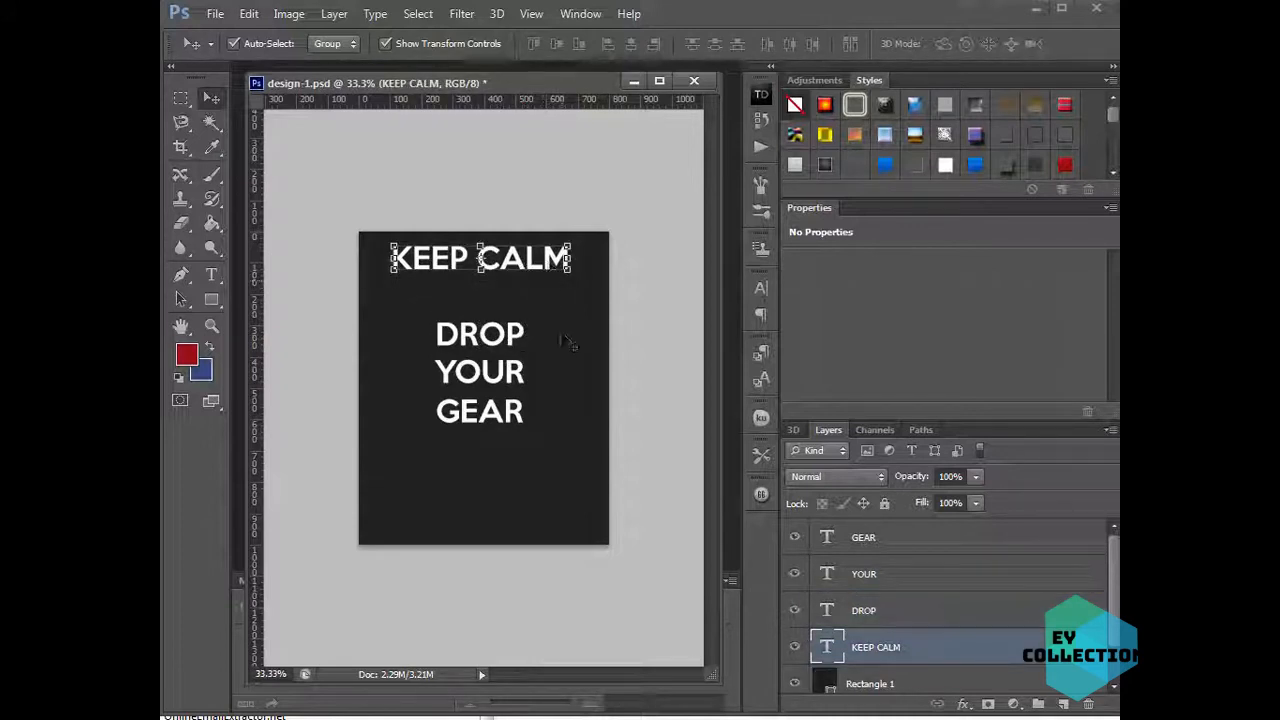
- Duplicate the KEEP CALM text just below itself and delete the word KEEP from the copy
alt+drag(564, 319, 568, 346)
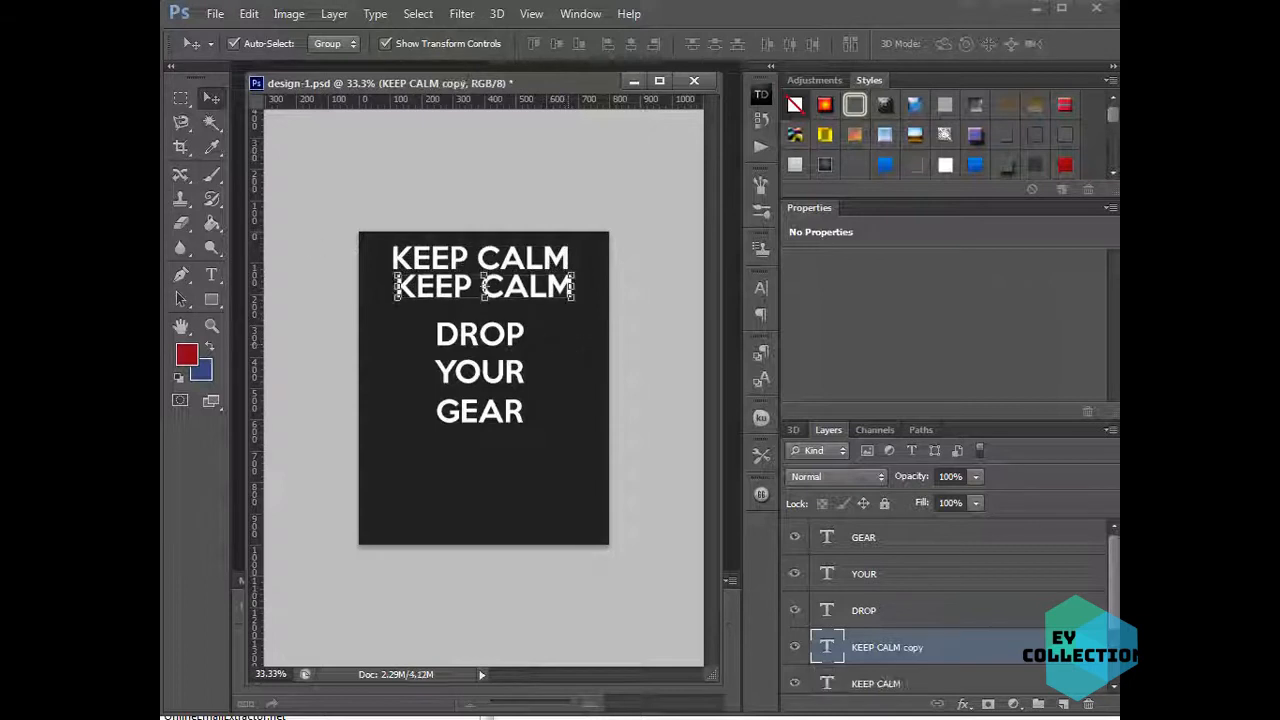
click(211, 274)
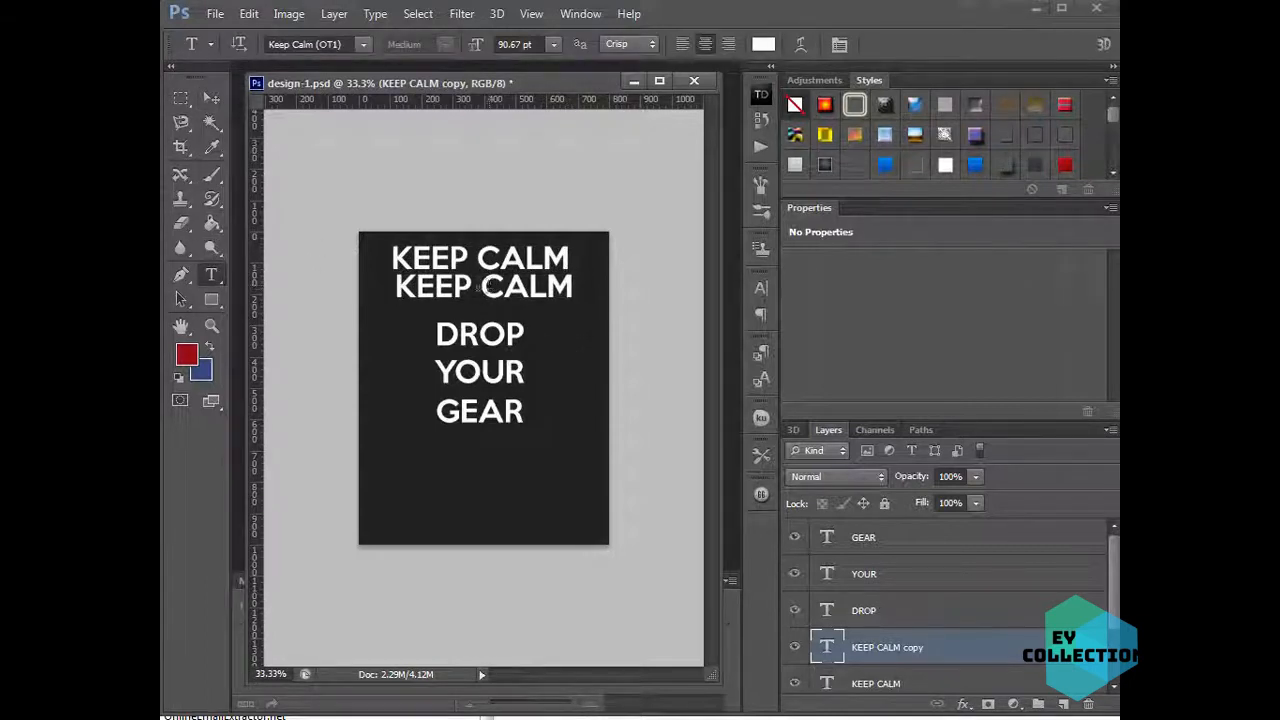
double_click(500, 287)
drag(480, 288, 358, 300)
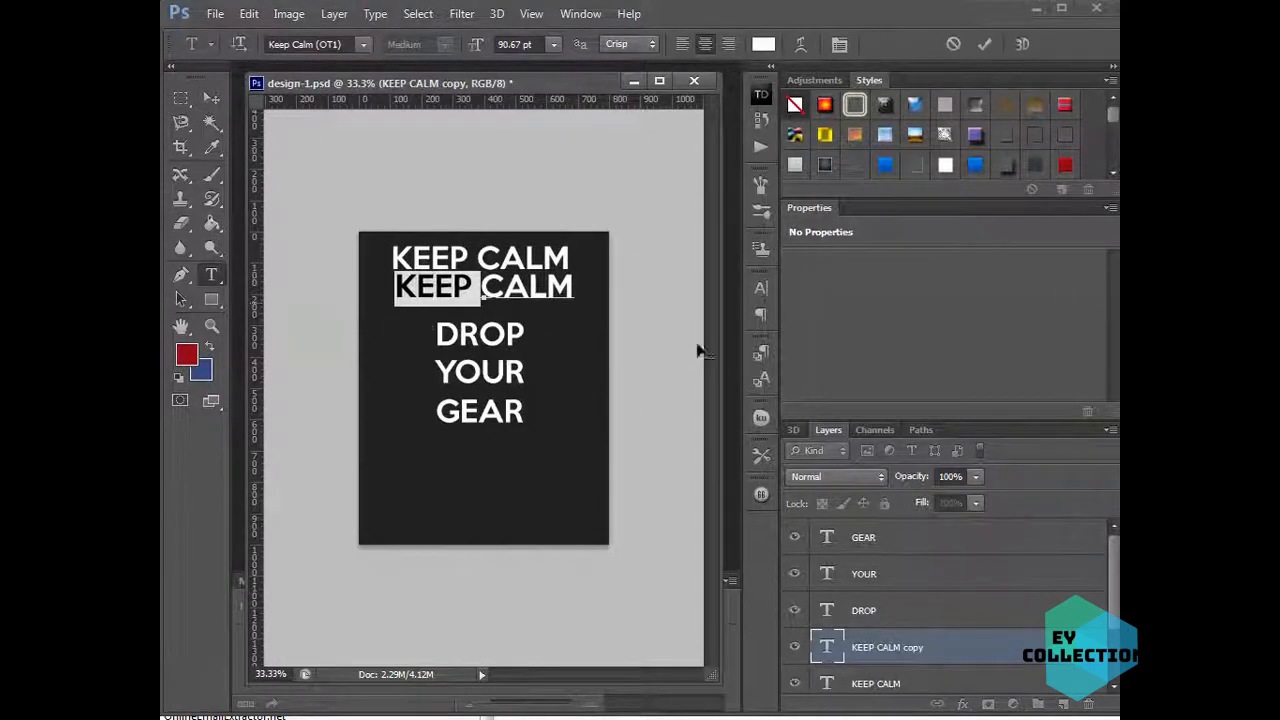
key(BackSpace)
click(211, 274)
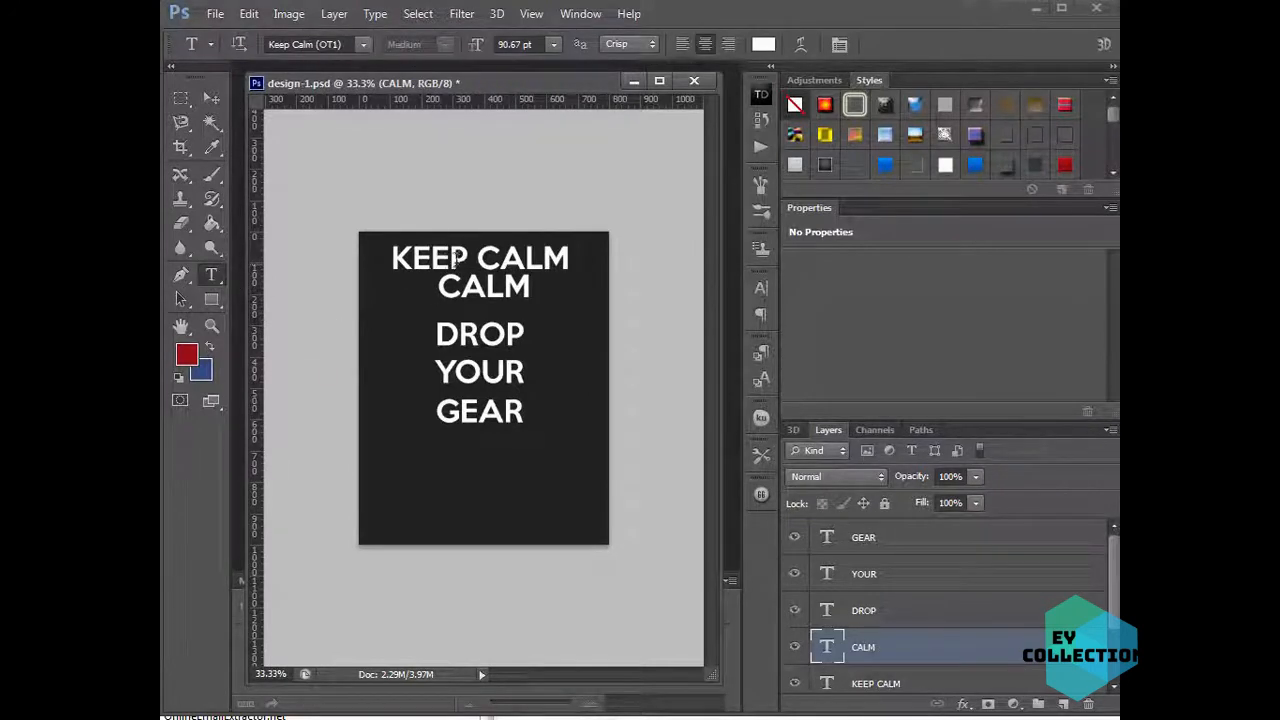
- Delete the word CALM from the top KEEP CALM line so it reads only KEEP
click(455, 258)
drag(476, 258, 608, 354)
key(BackSpace)
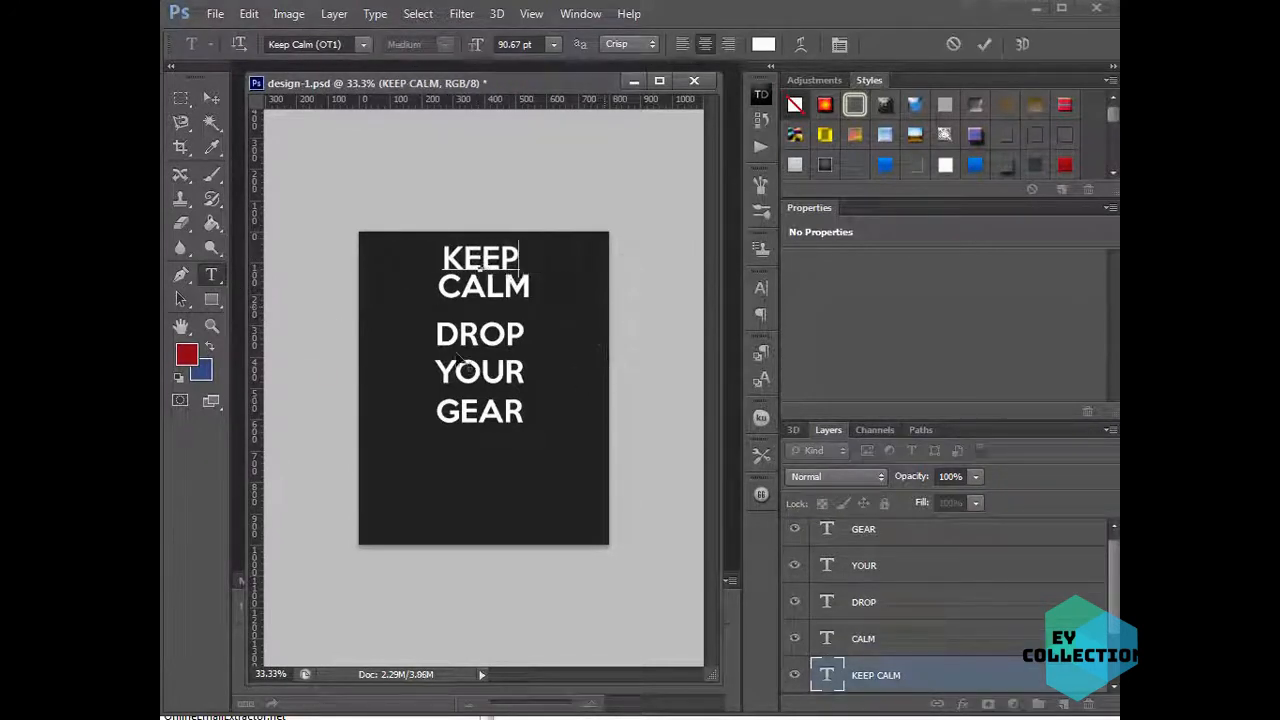
click(211, 97)
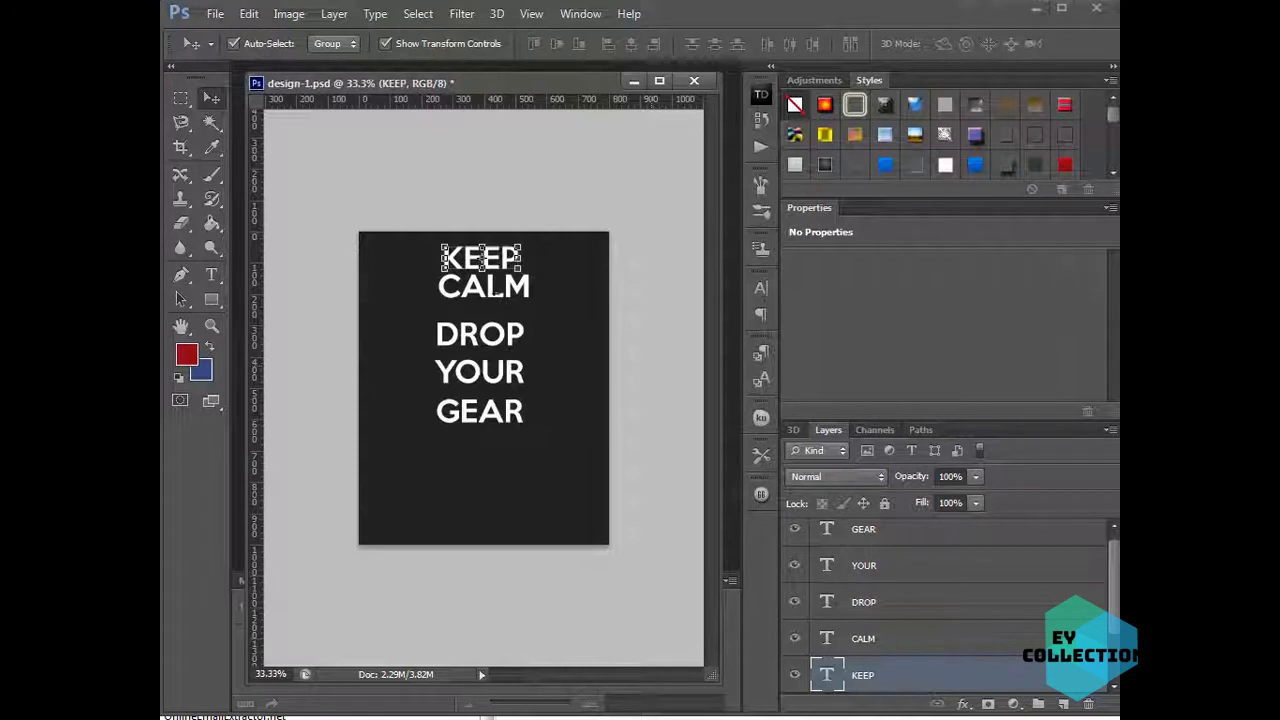
- Move the CALM text slightly down and sideways to center it beneath KEEP
drag(505, 295, 500, 300)
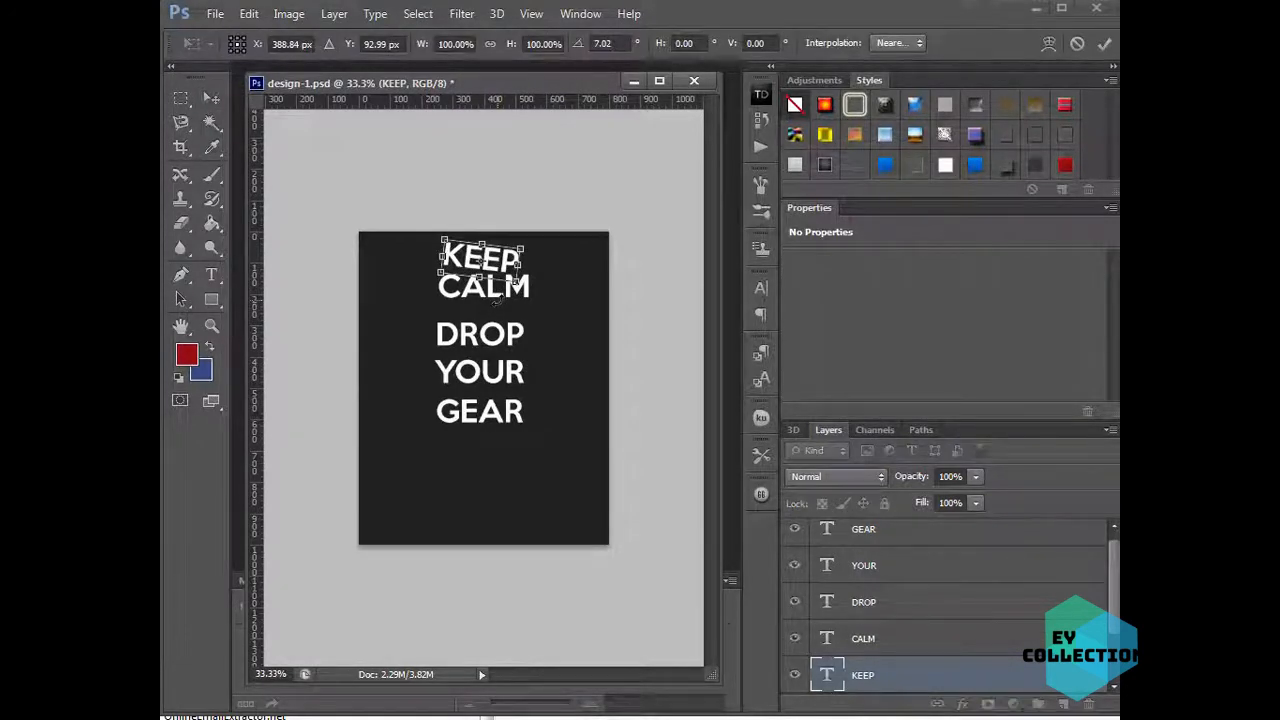
key(Escape)
click(571, 320)
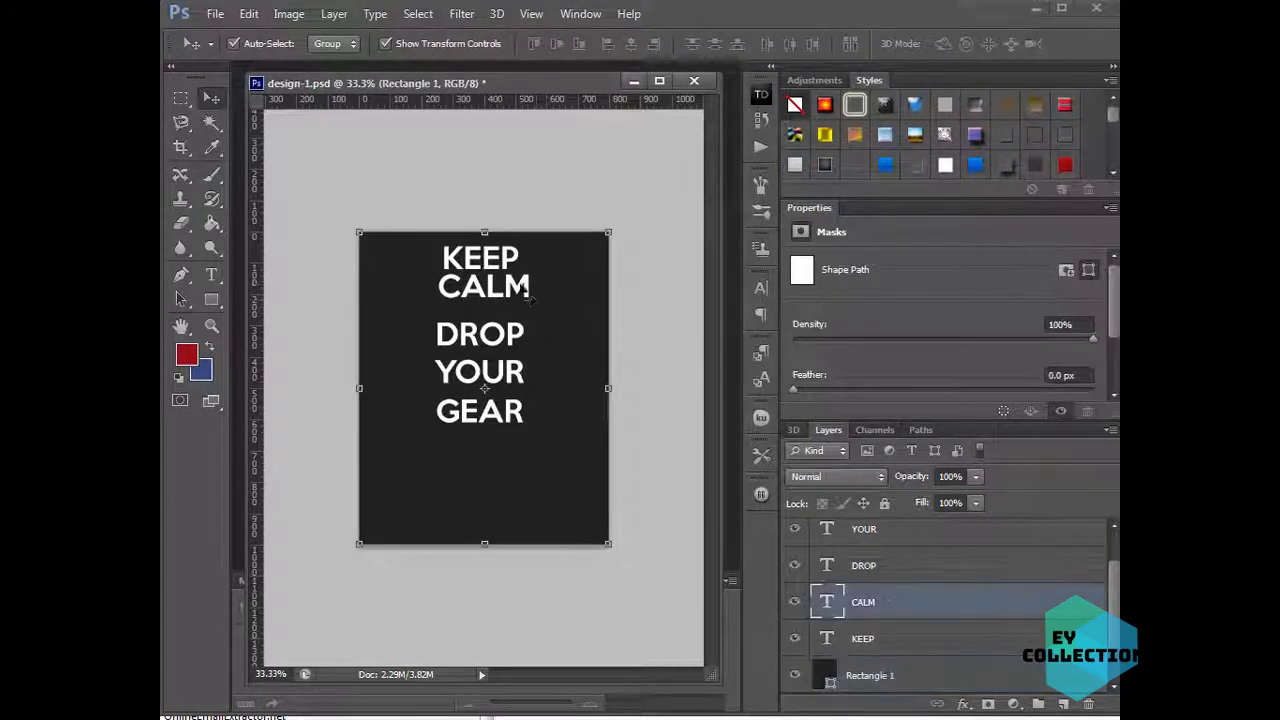
click(530, 297)
drag(514, 286, 512, 292)
- Select the dark Rectangle 1 background layer and lock it completely
click(557, 490)
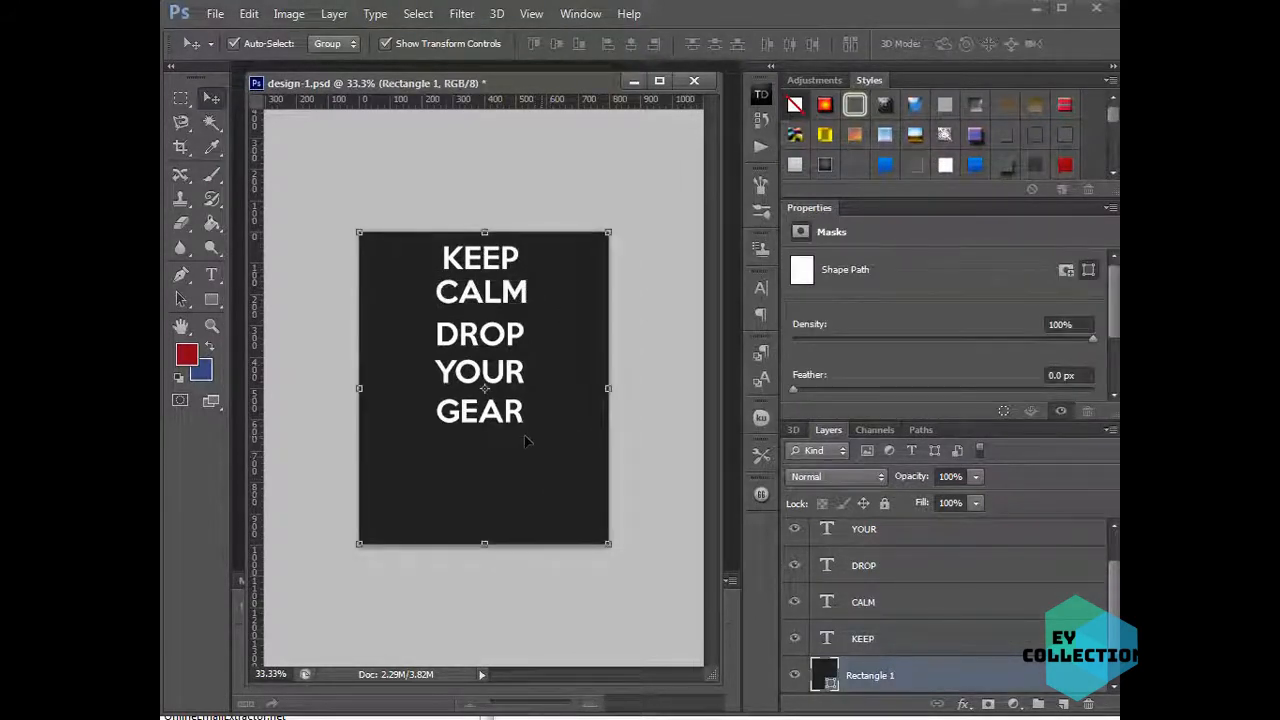
drag(537, 449, 574, 489)
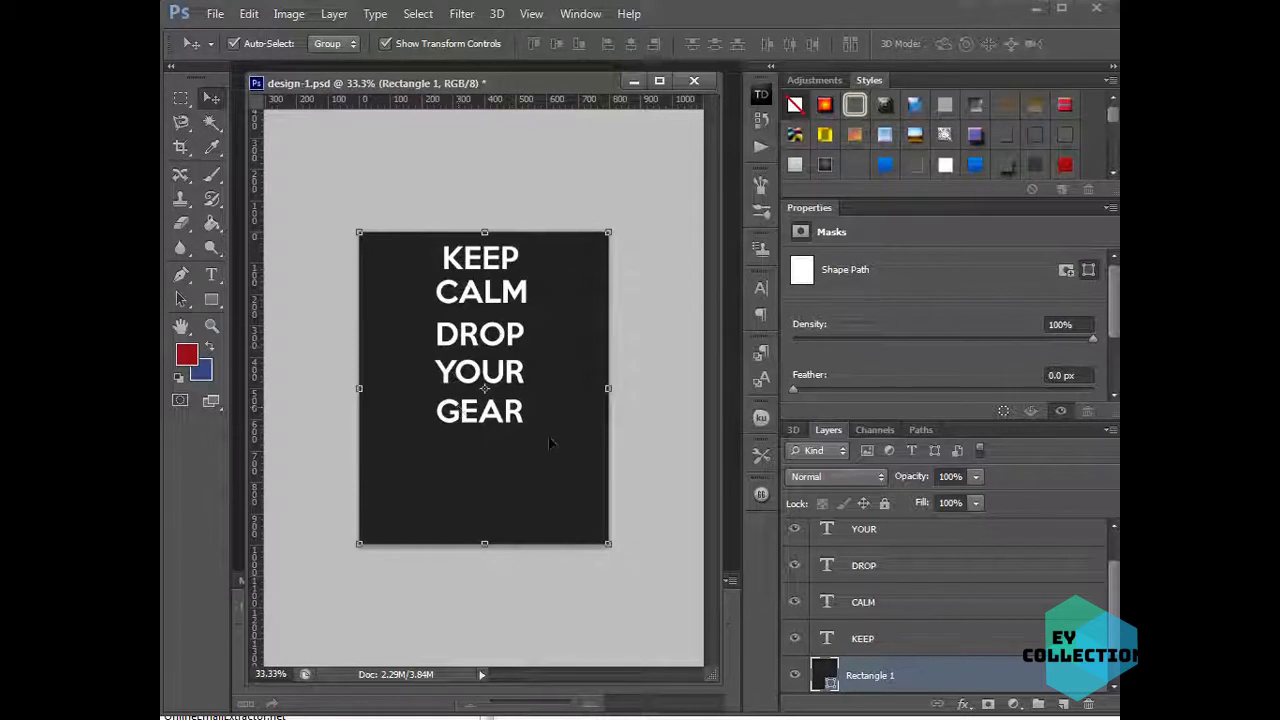
click(489, 414)
click(510, 378)
click(545, 471)
mouse_move(568, 486)
mouse_down()
mouse_move(394, 351)
mouse_move(548, 481)
mouse_move(572, 480)
mouse_up()
click(885, 504)
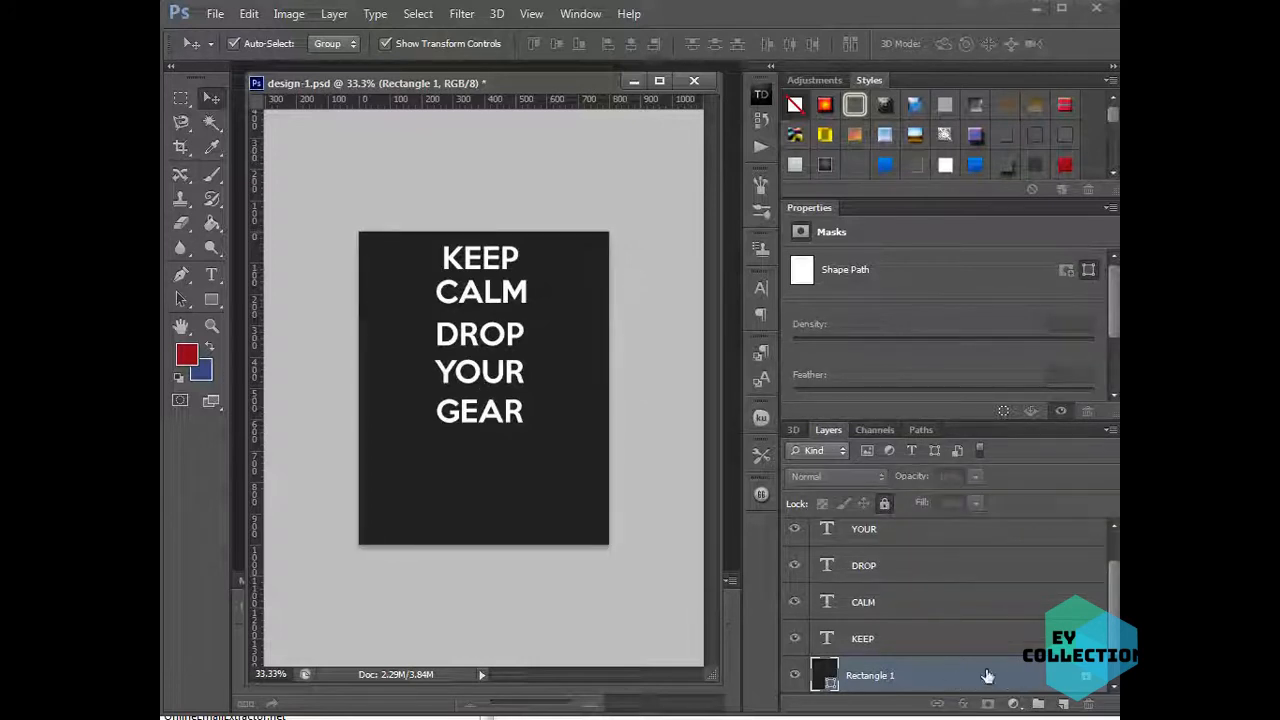
- Move the DROP, YOUR and GEAR lines down together, leaving a one-line gap beneath CALM
click(517, 497)
drag(573, 498, 420, 322)
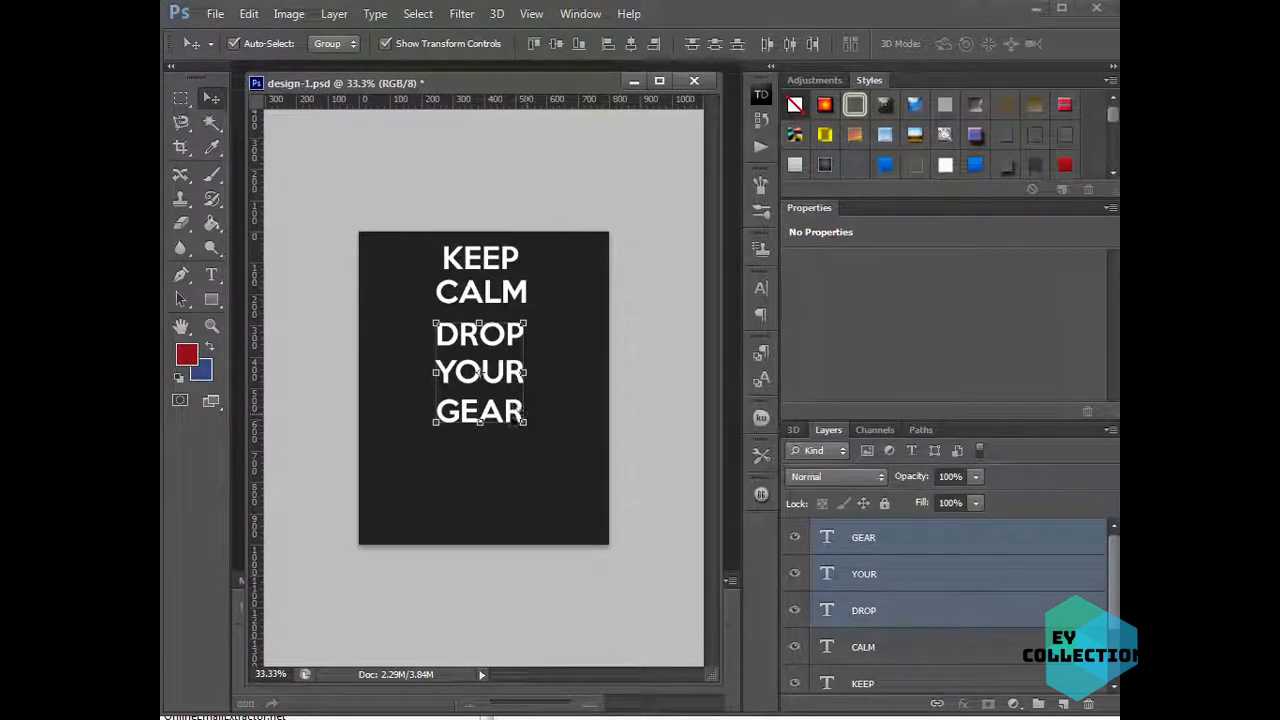
drag(510, 412, 510, 446)
click(542, 494)
- Unlock the Rectangle 1 background layer and lock it completely again
scroll(910, 600, down, 2)
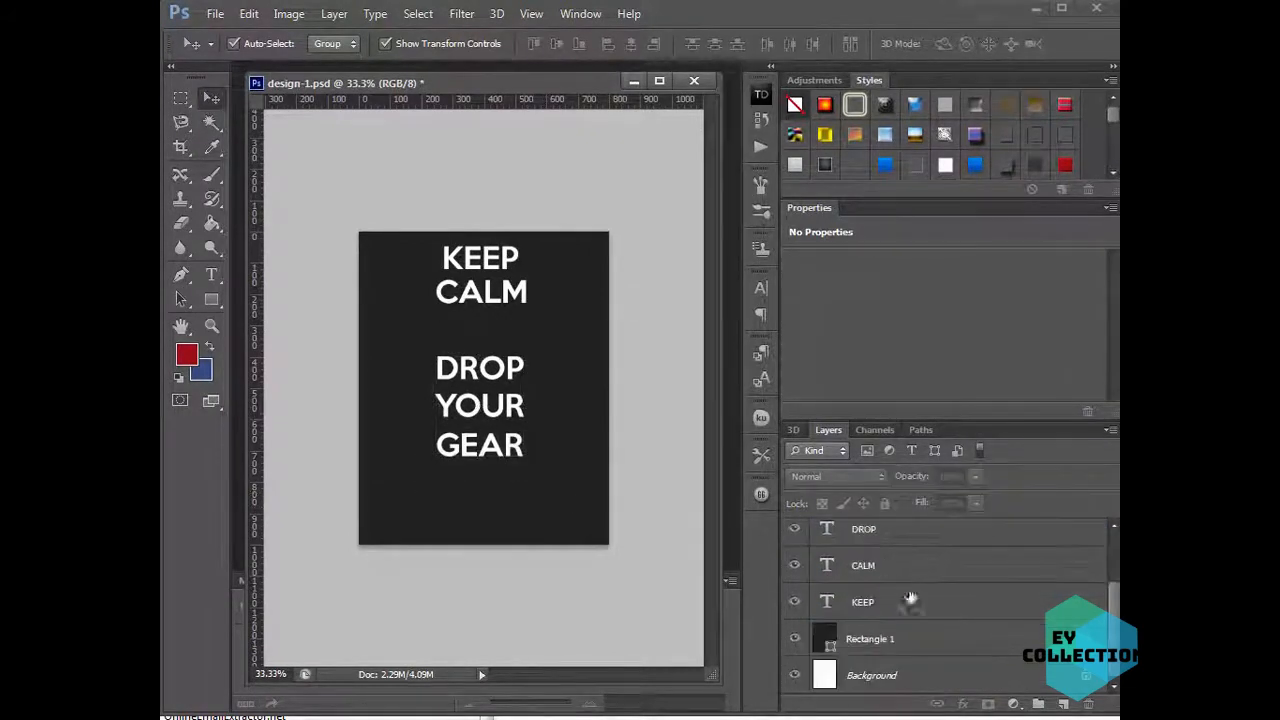
click(953, 637)
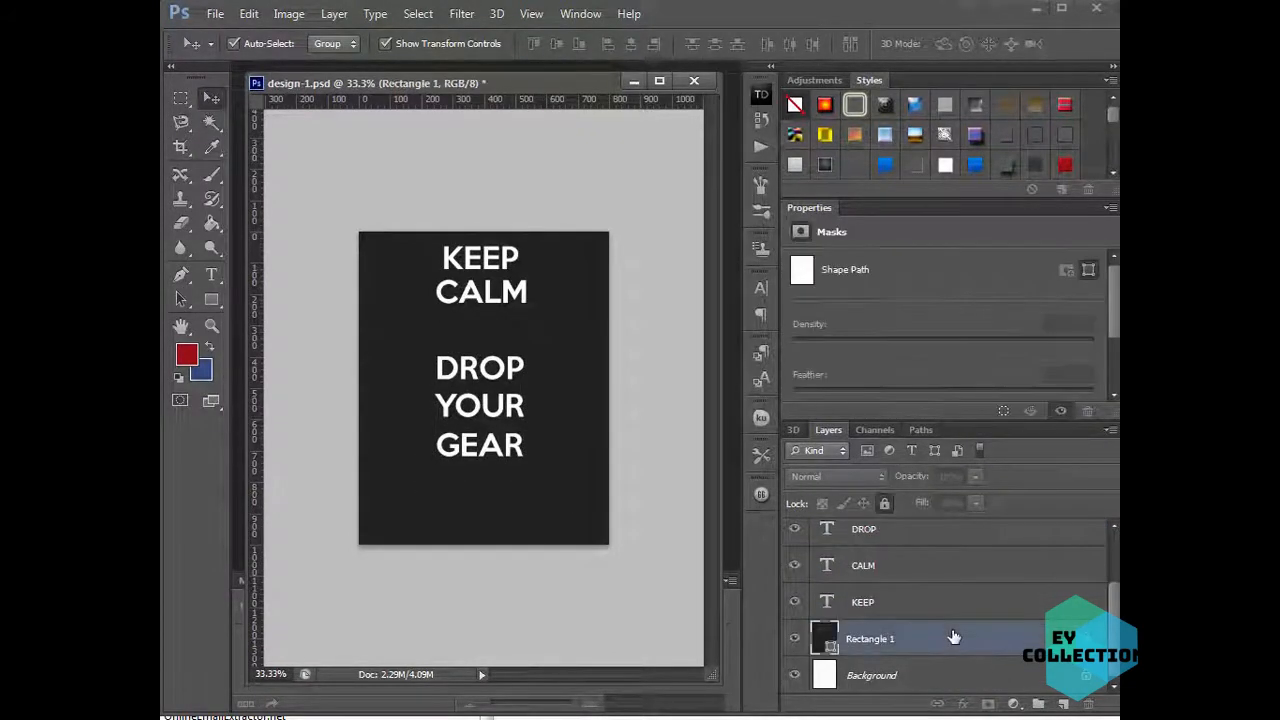
click(885, 505)
drag(540, 516, 537, 514)
click(884, 503)
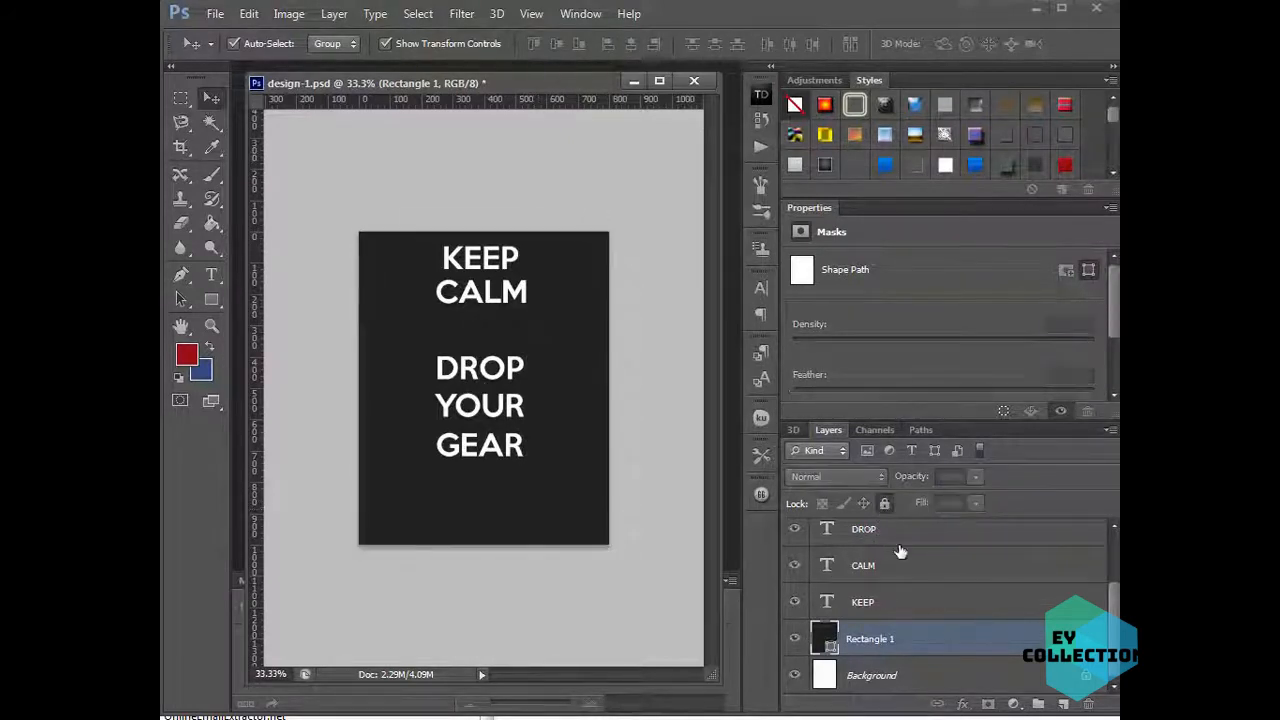
- Duplicate the CALM line into the gap between CALM and DROP
click(482, 291)
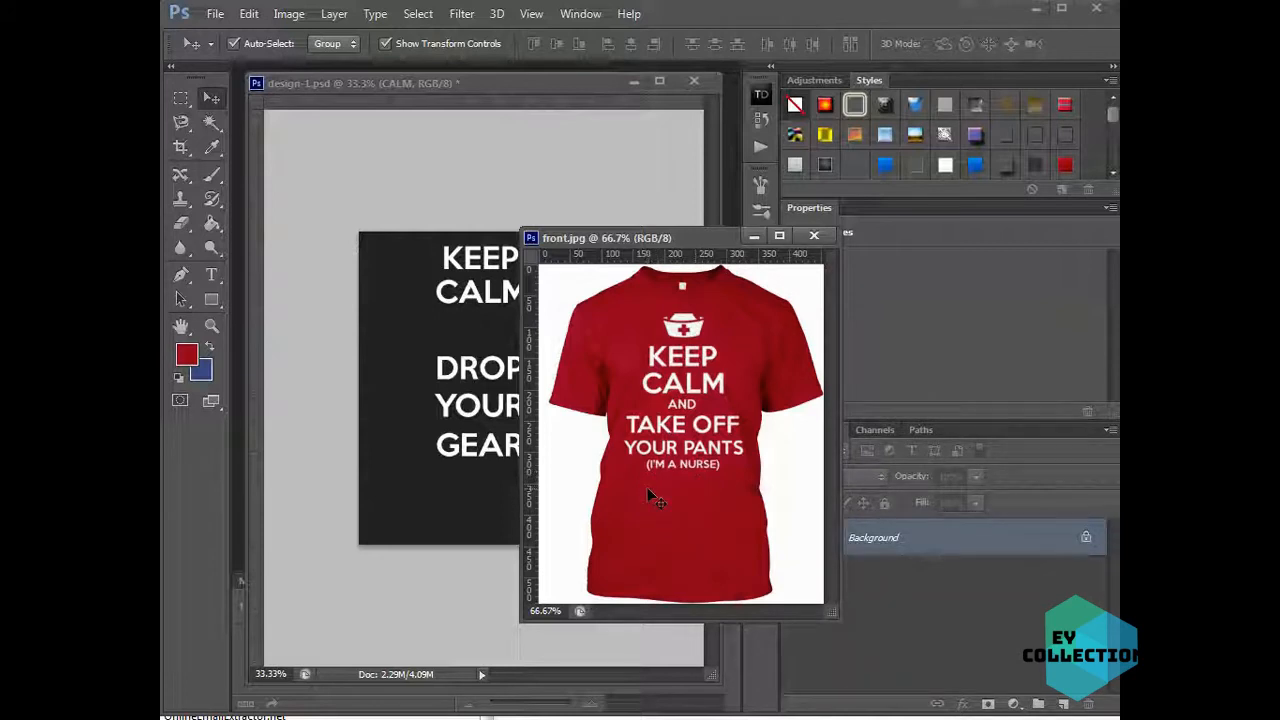
drag(687, 242, 800, 240)
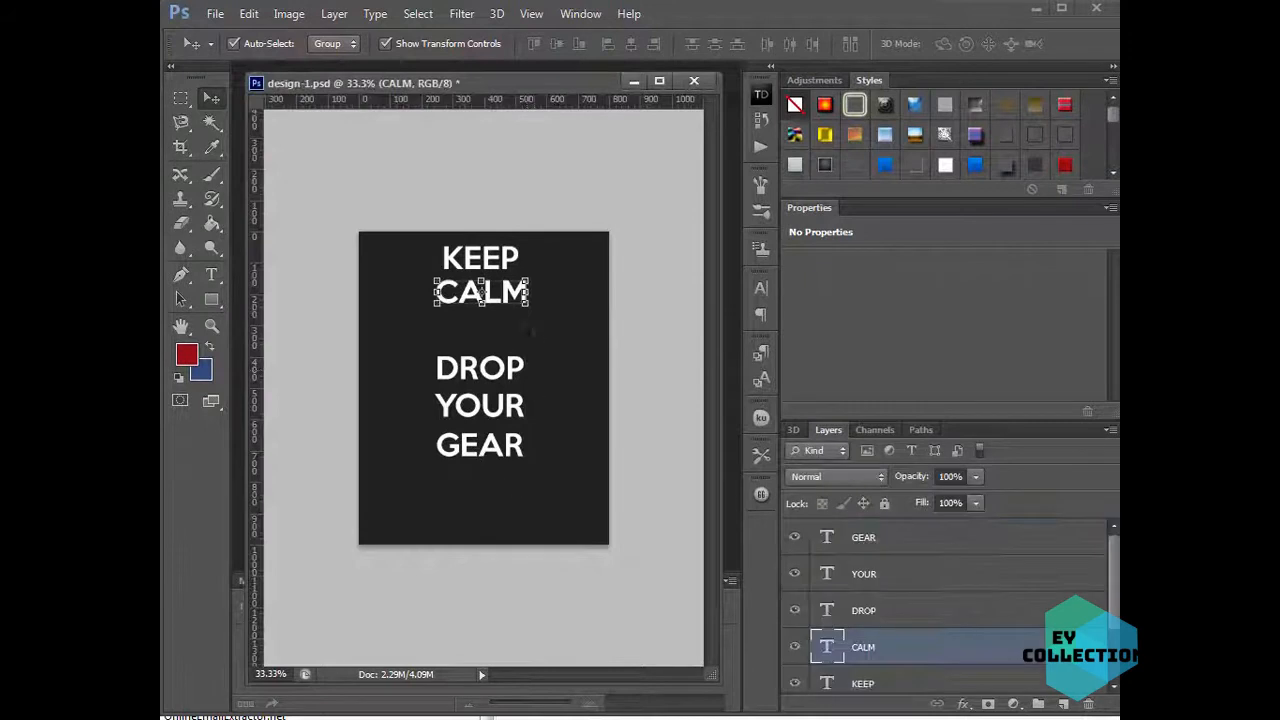
drag(568, 338, 566, 372)
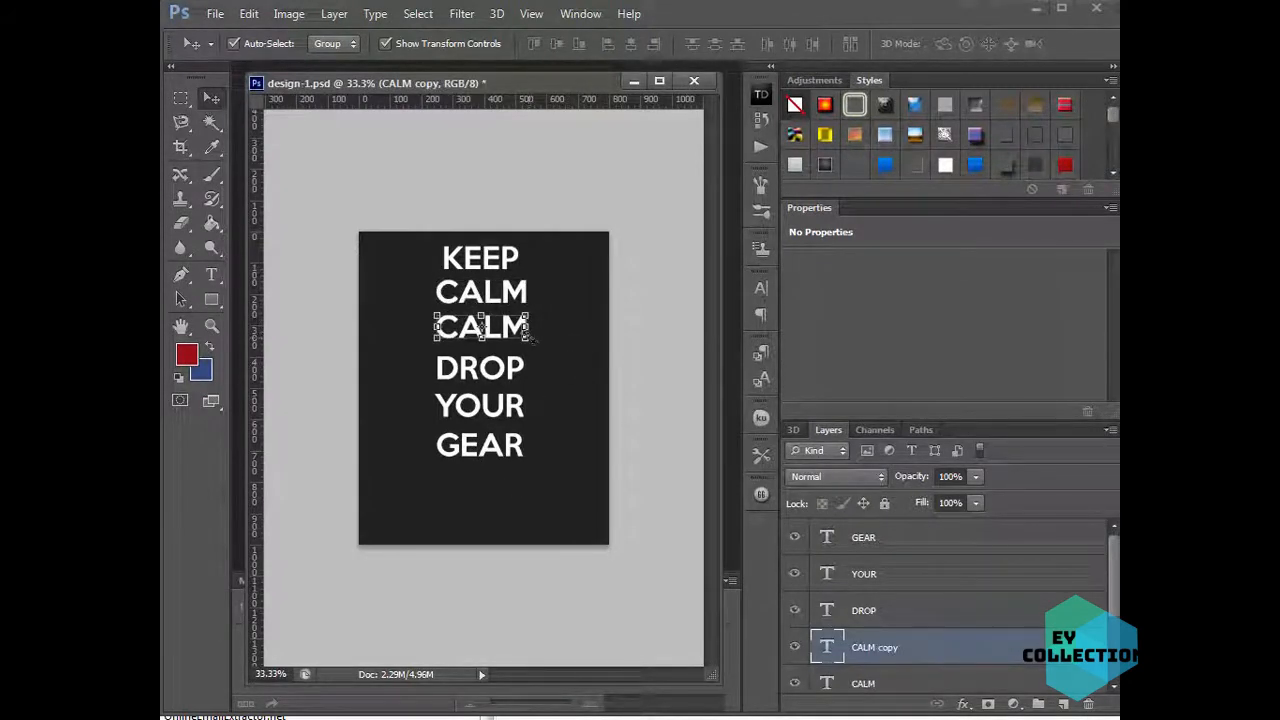
key(ctrl+t)
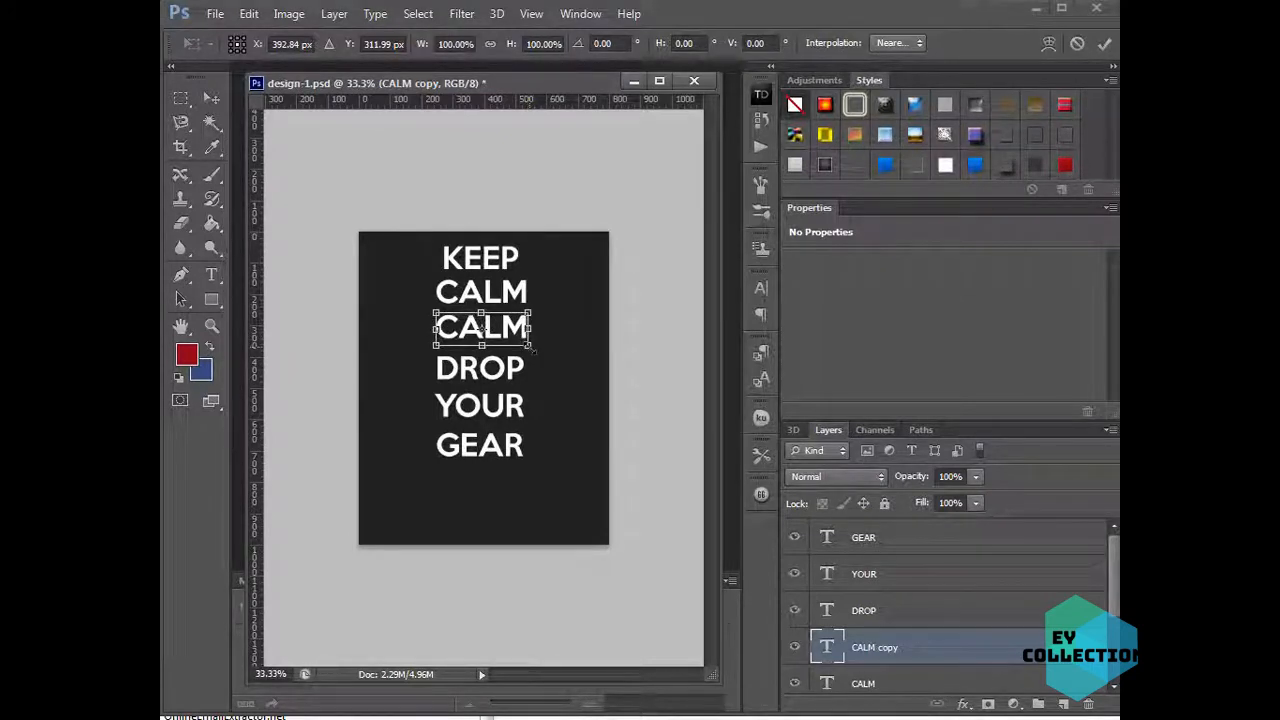
drag(531, 347, 479, 329)
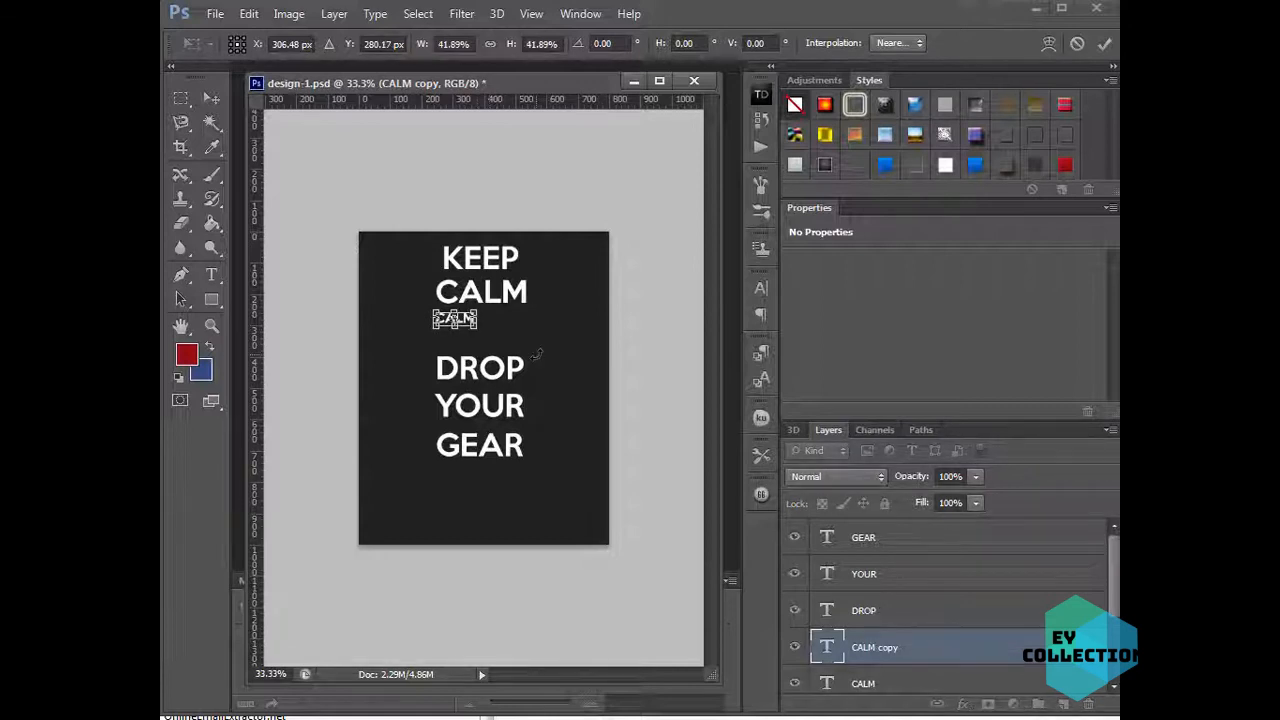
key(Escape)
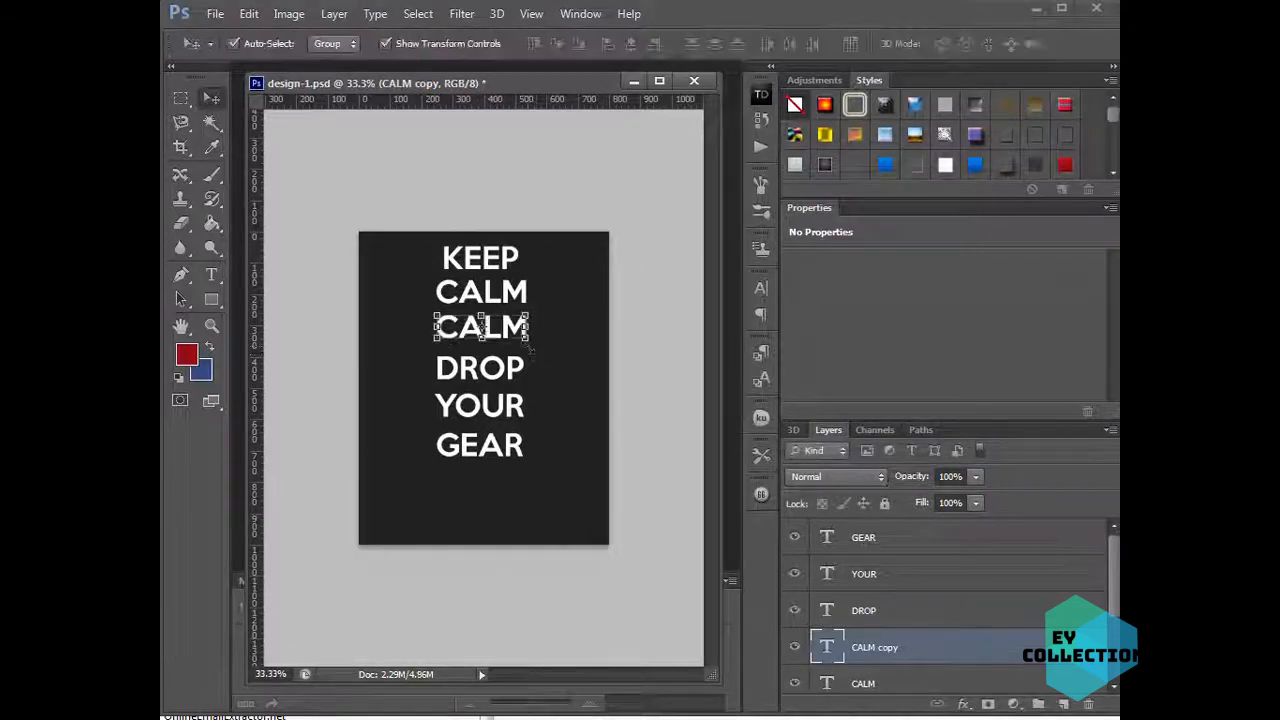
- Scale the CALM copy proportionally around its center to about 58.5%
key(ctrl+t)
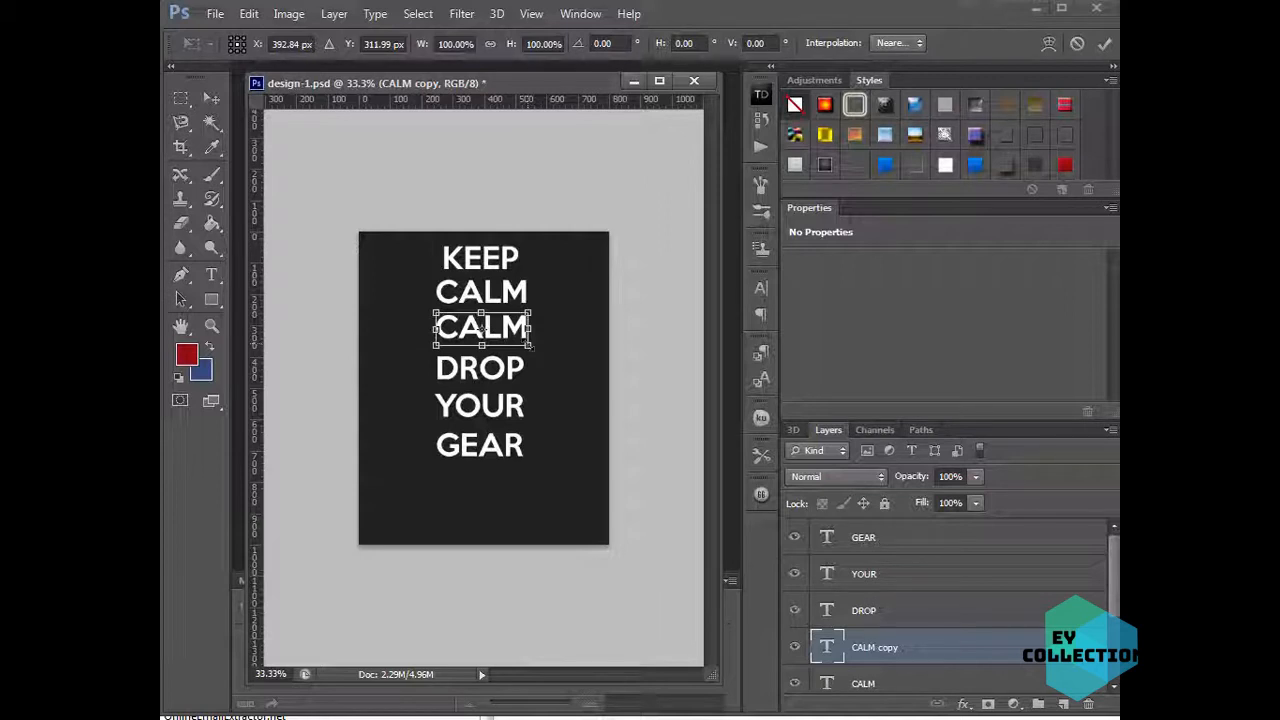
drag(530, 347, 493, 340)
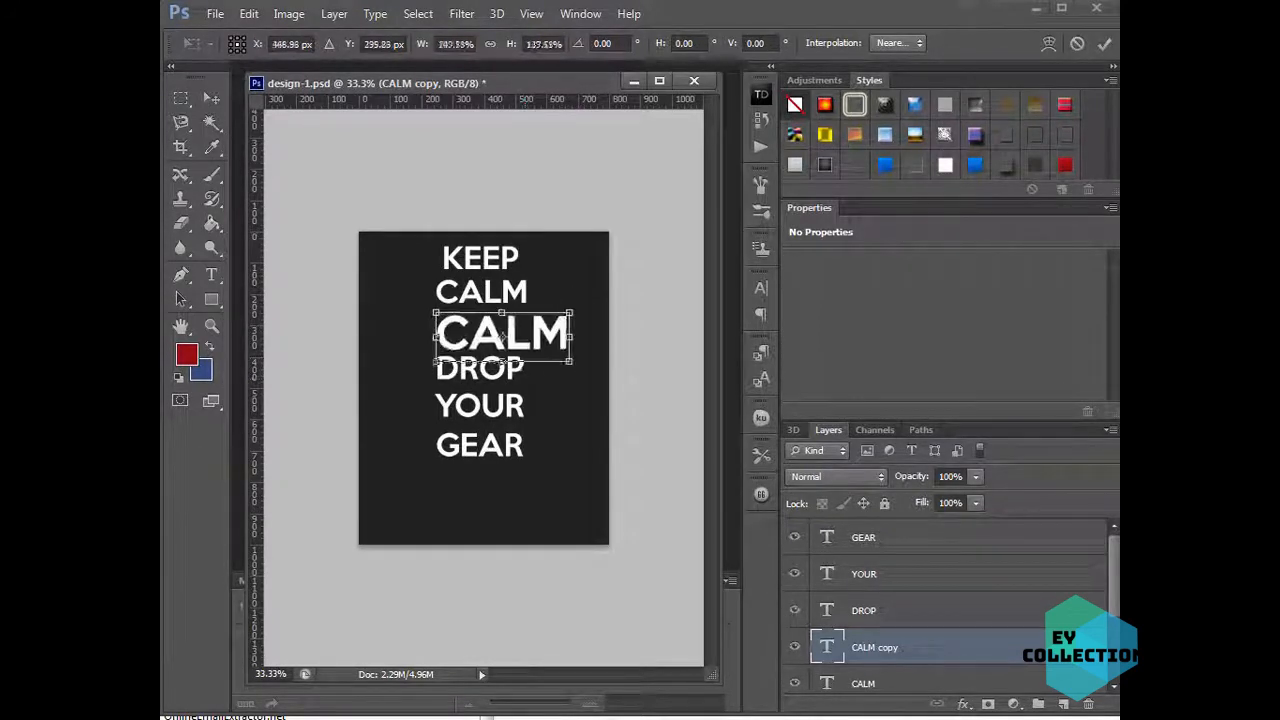
mouse_move(570, 361)
mouse_down()
mouse_move(594, 372)
mouse_move(513, 341)
mouse_move(568, 376)
mouse_up()
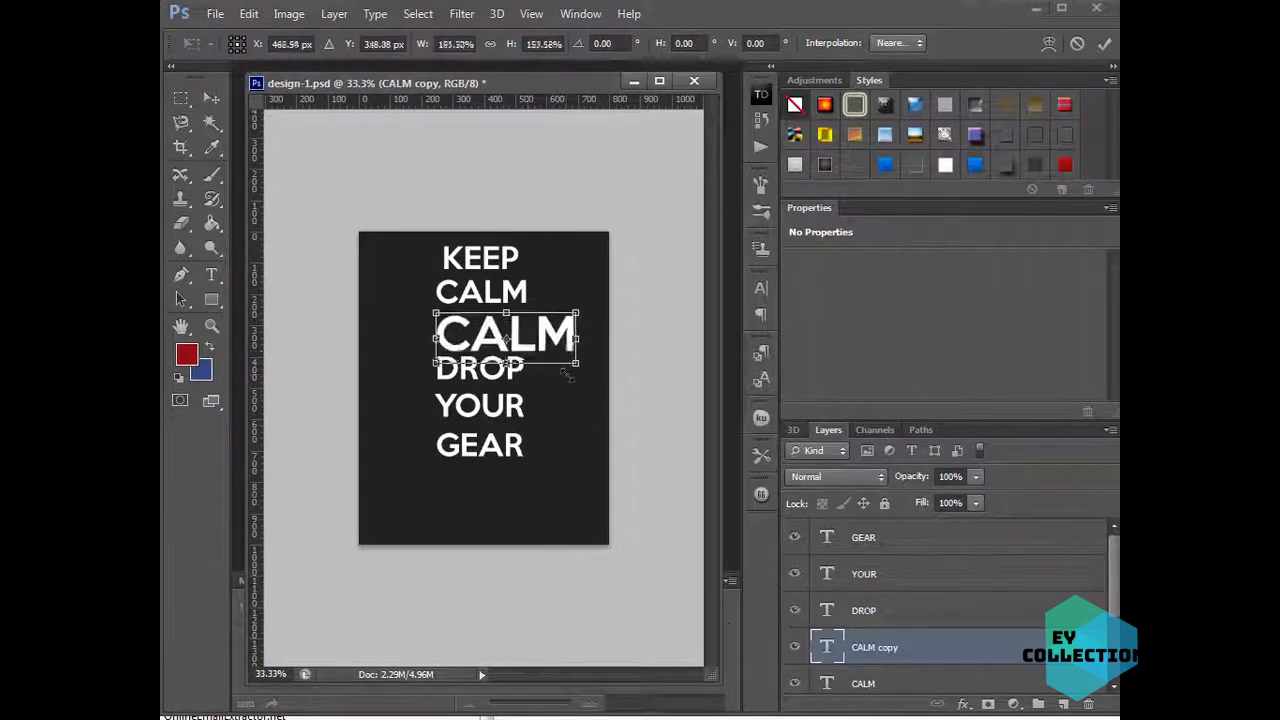
drag(561, 357, 510, 344)
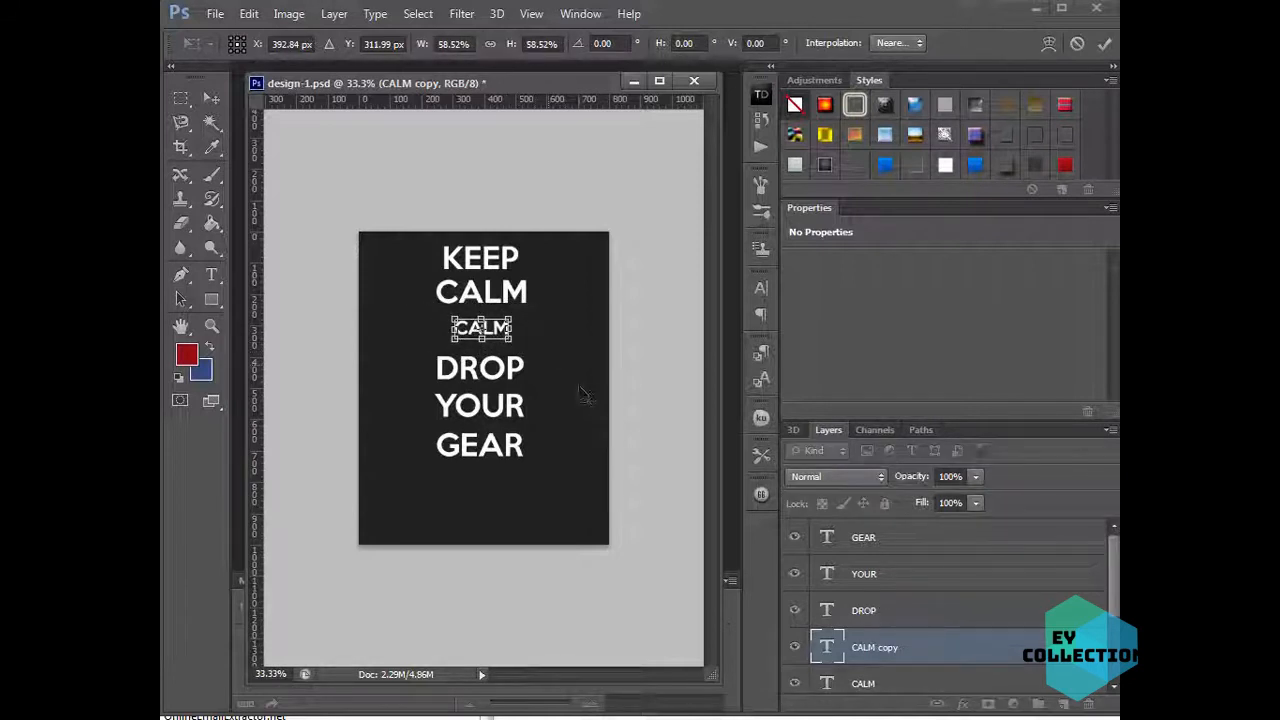
key(Return)
- Replace the text of the small CALM copy with AND
key(t)
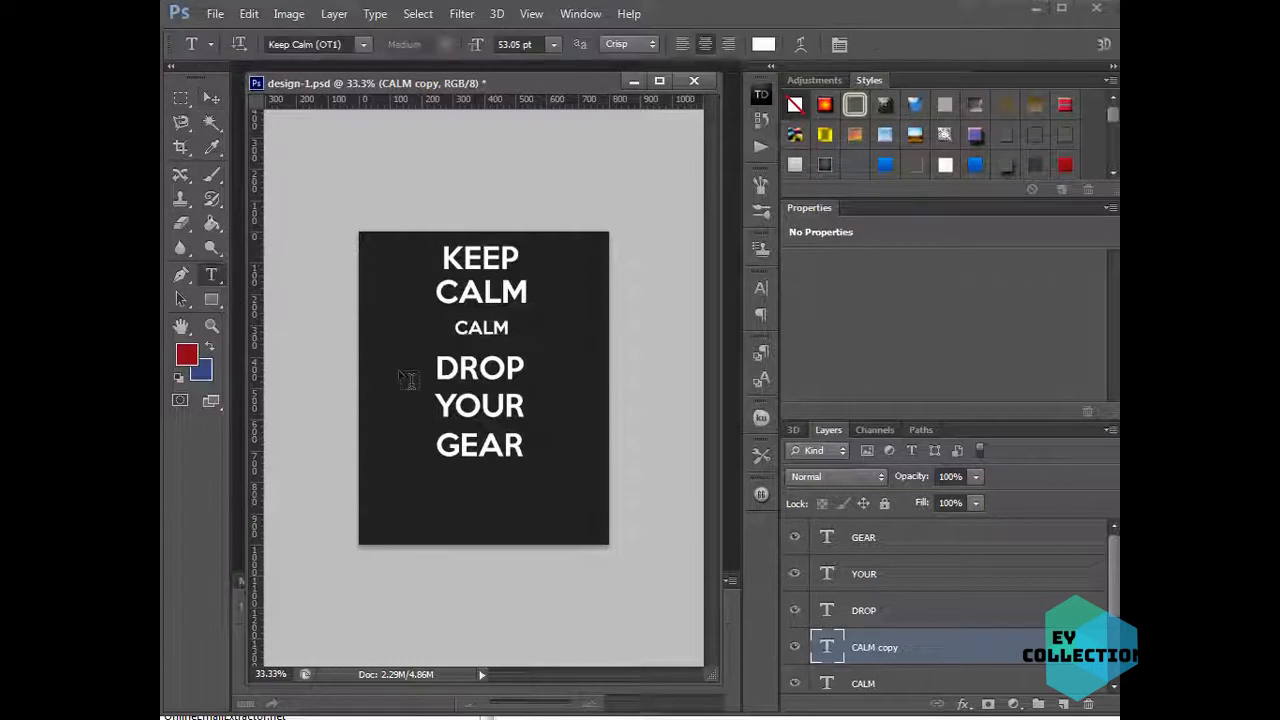
double_click(497, 328)
text(AND)
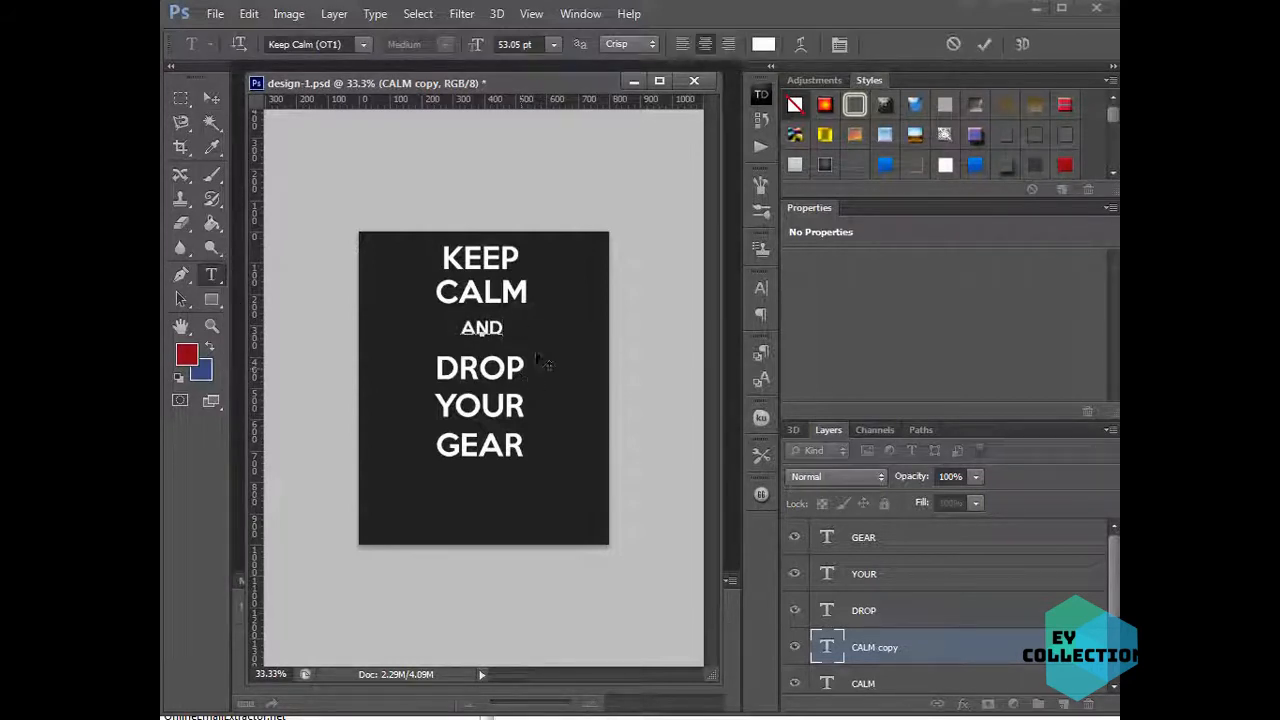
click(211, 97)
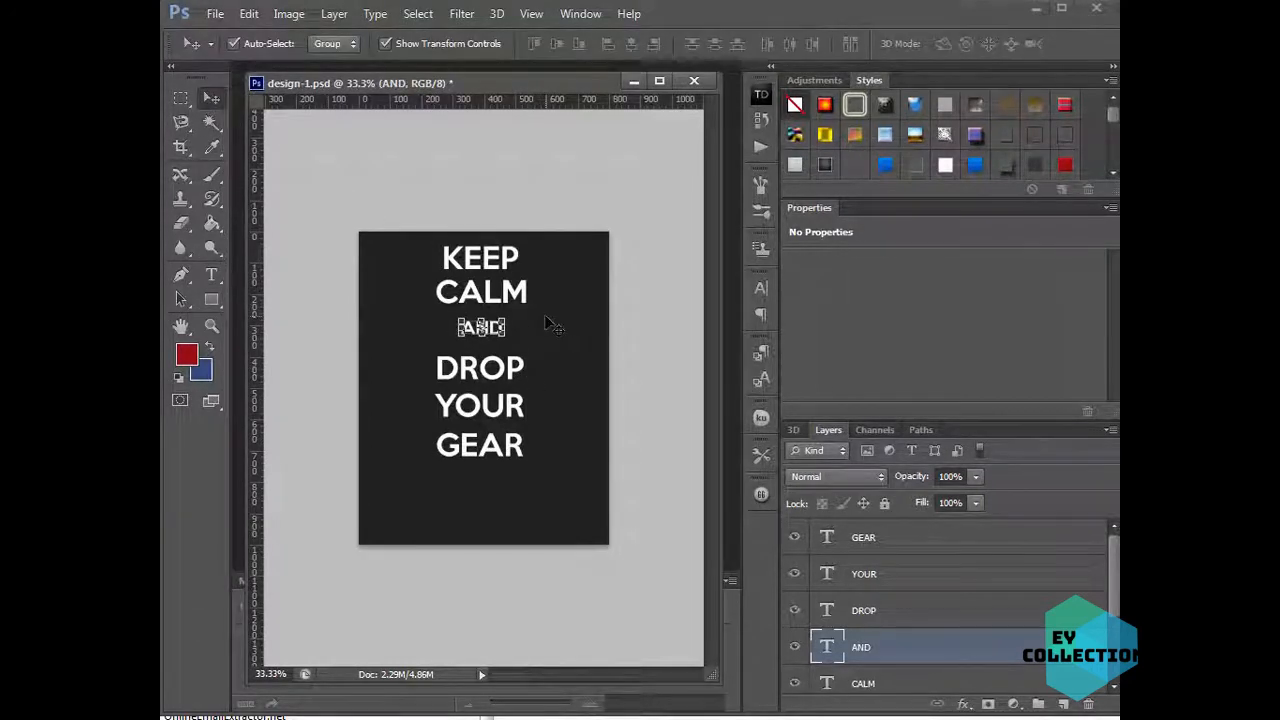
- Duplicate the small AND line below GEAR and change the copy's text to "( I'M A PILOT )"
drag(548, 322, 551, 491)
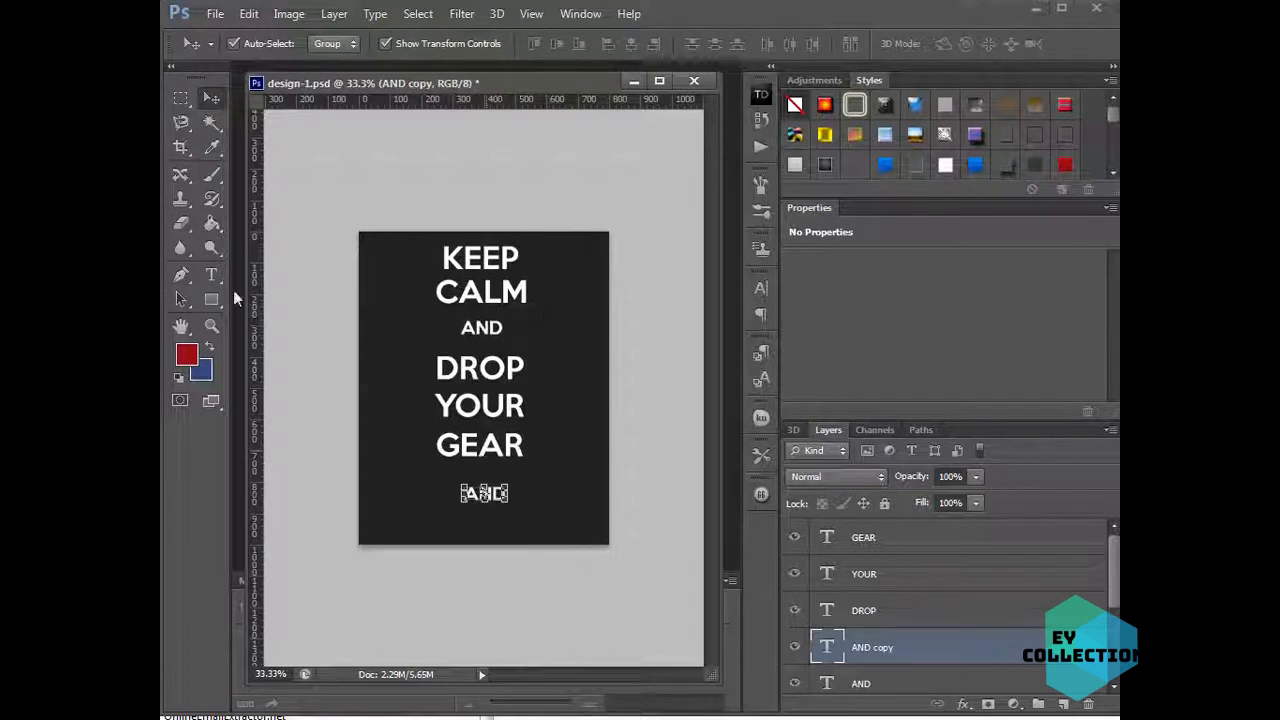
click(213, 276)
double_click(484, 492)
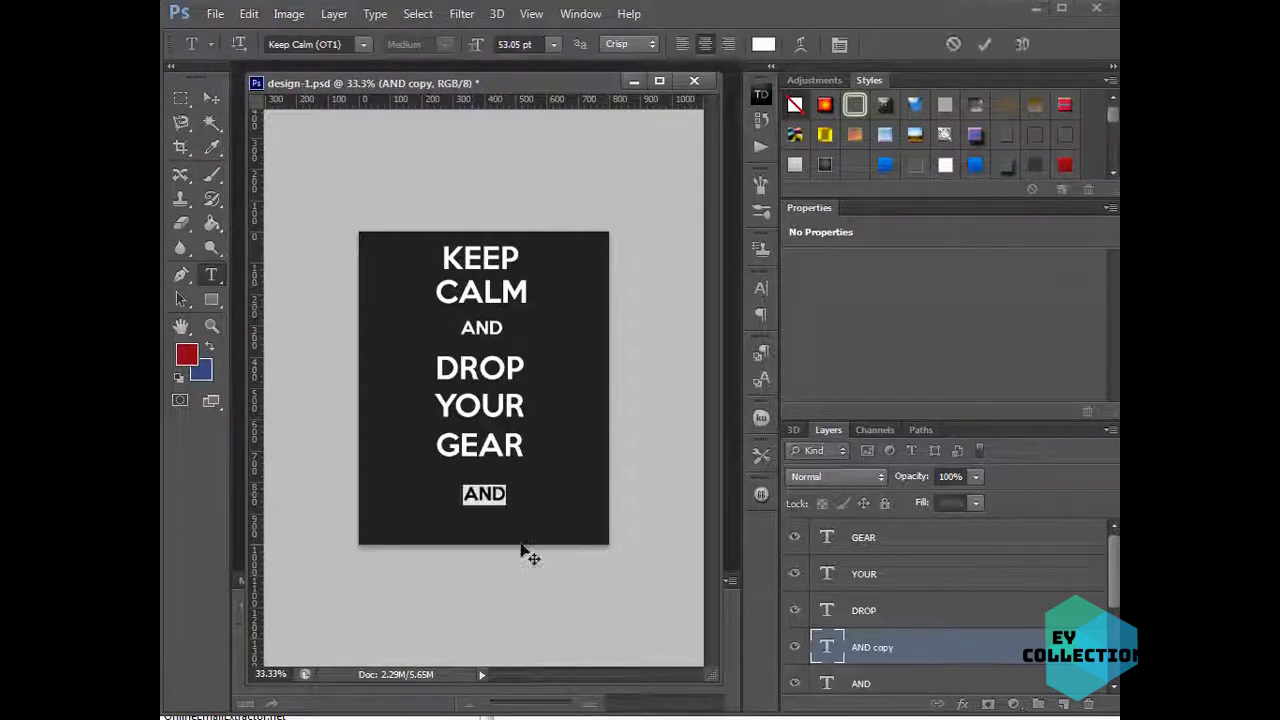
key(BackSpace)
text((I'm a)
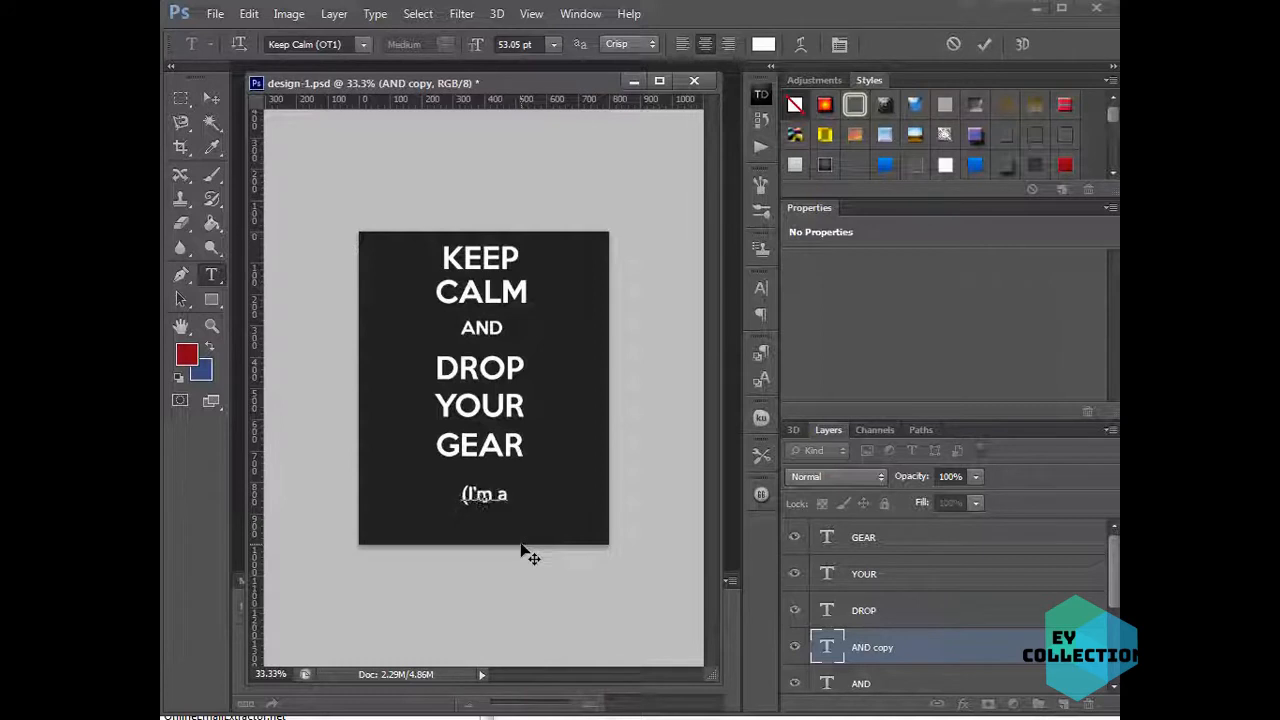
key(BackSpace)
key(BackSpace)
key(BackSpace)
key(BackSpace)
key(BackSpace)
text(I'm a pil)
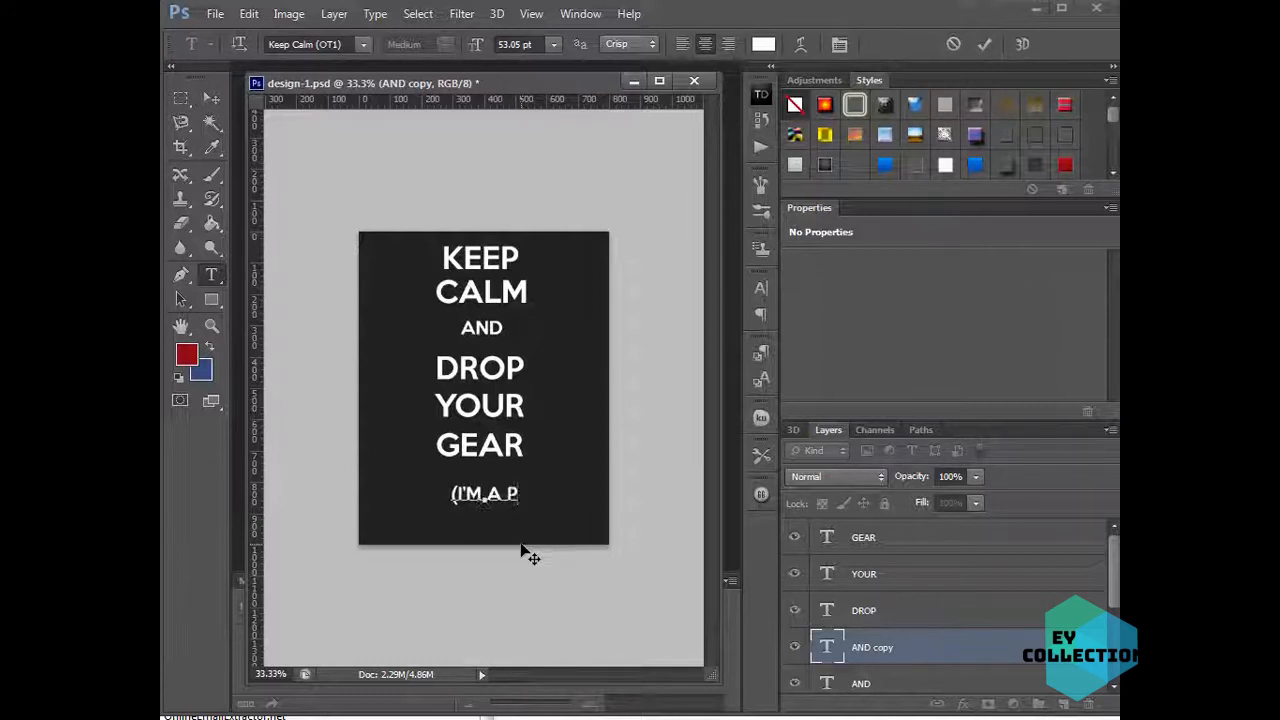
text(ot))
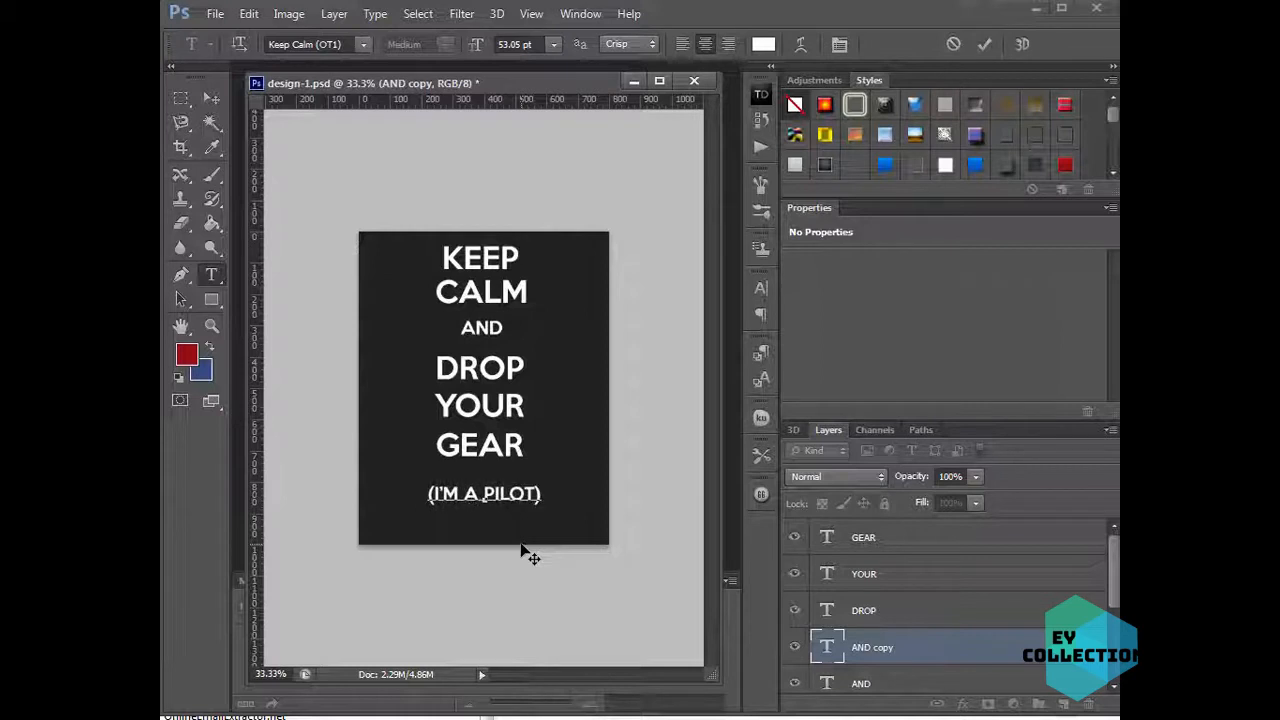
key(Left)
click(211, 97)
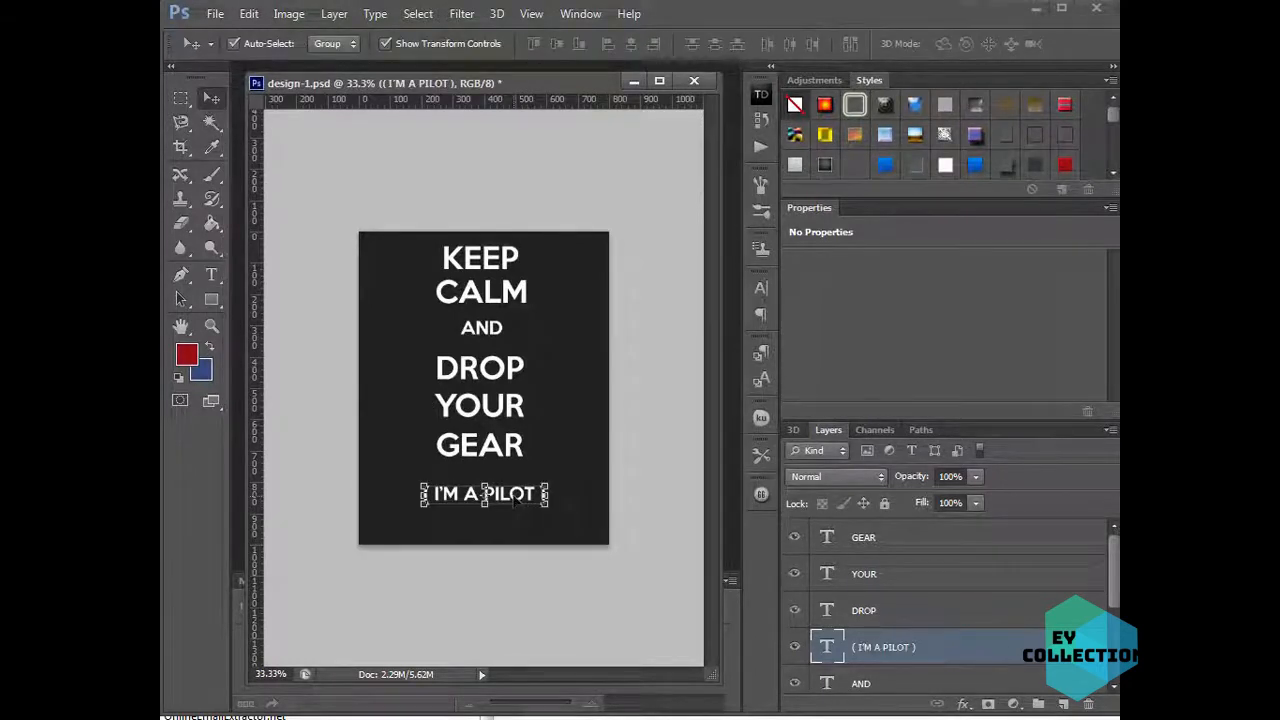
- Move AND, DROP, YOUR, GEAR and ( I'M A PILOT ) upward one by one to stack them closely beneath CALM
drag(518, 499, 517, 483)
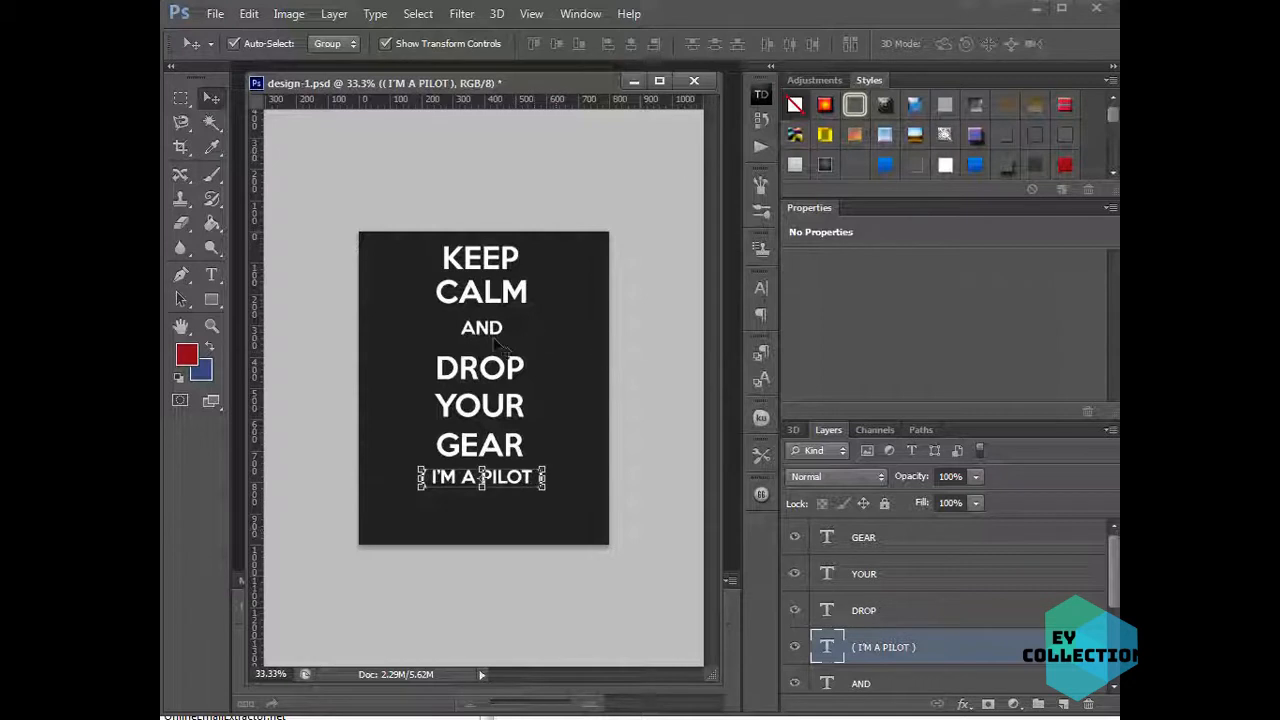
drag(497, 338, 490, 322)
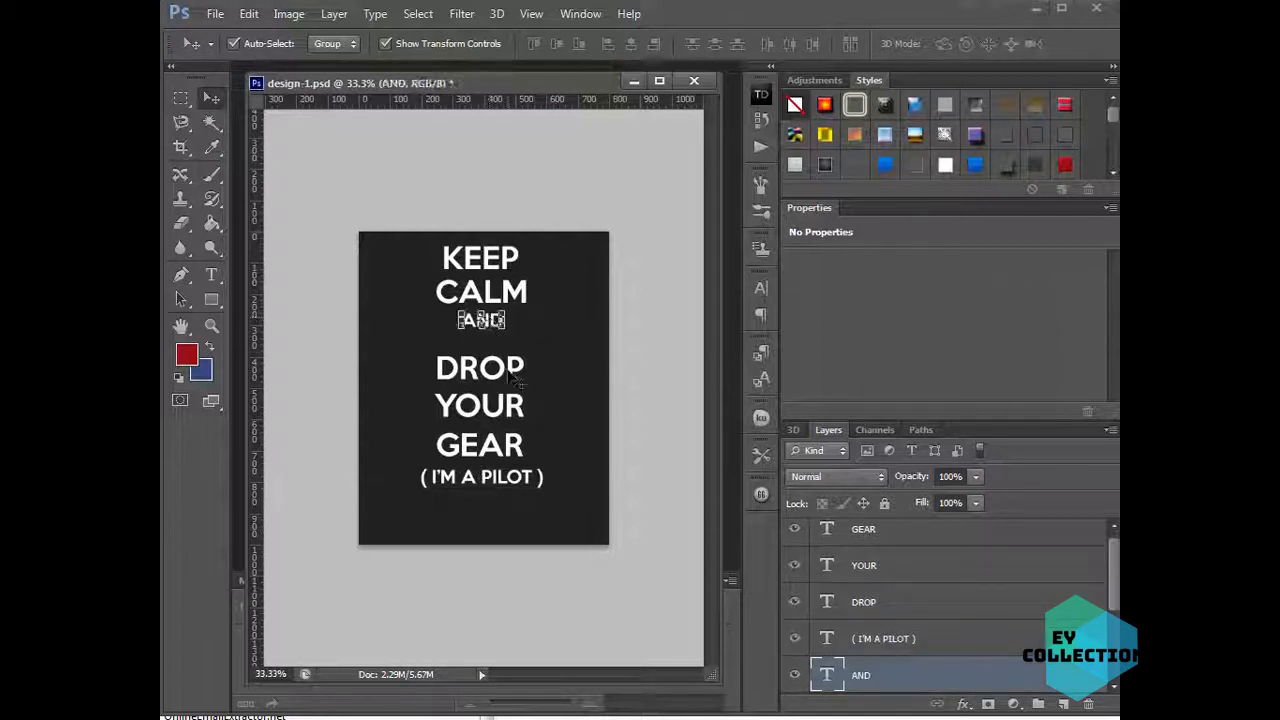
drag(514, 373, 514, 353)
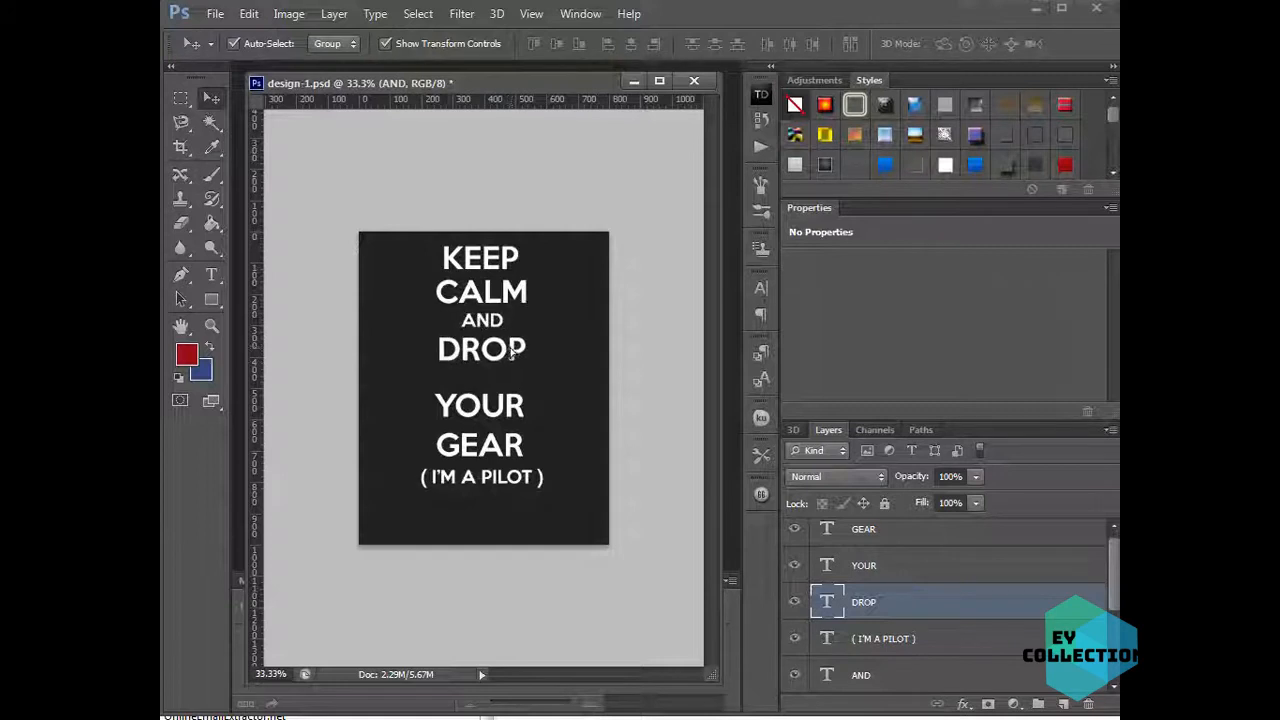
drag(518, 409, 518, 384)
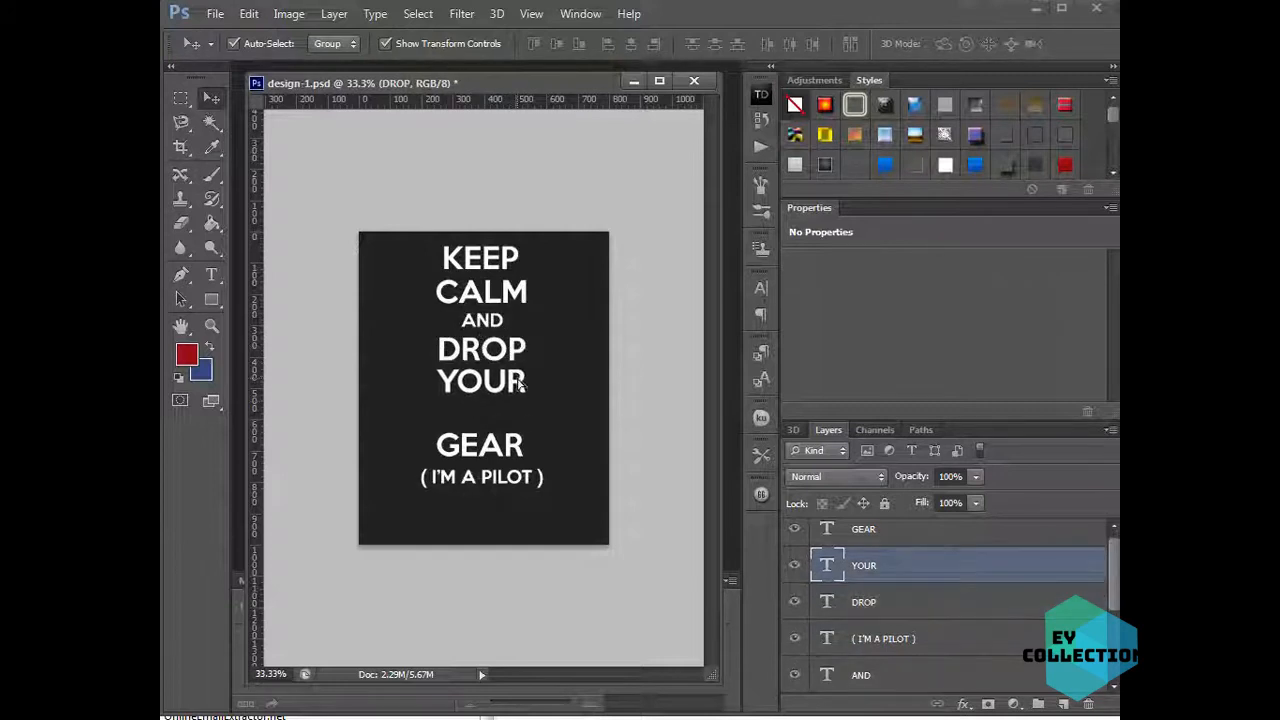
drag(519, 451, 519, 418)
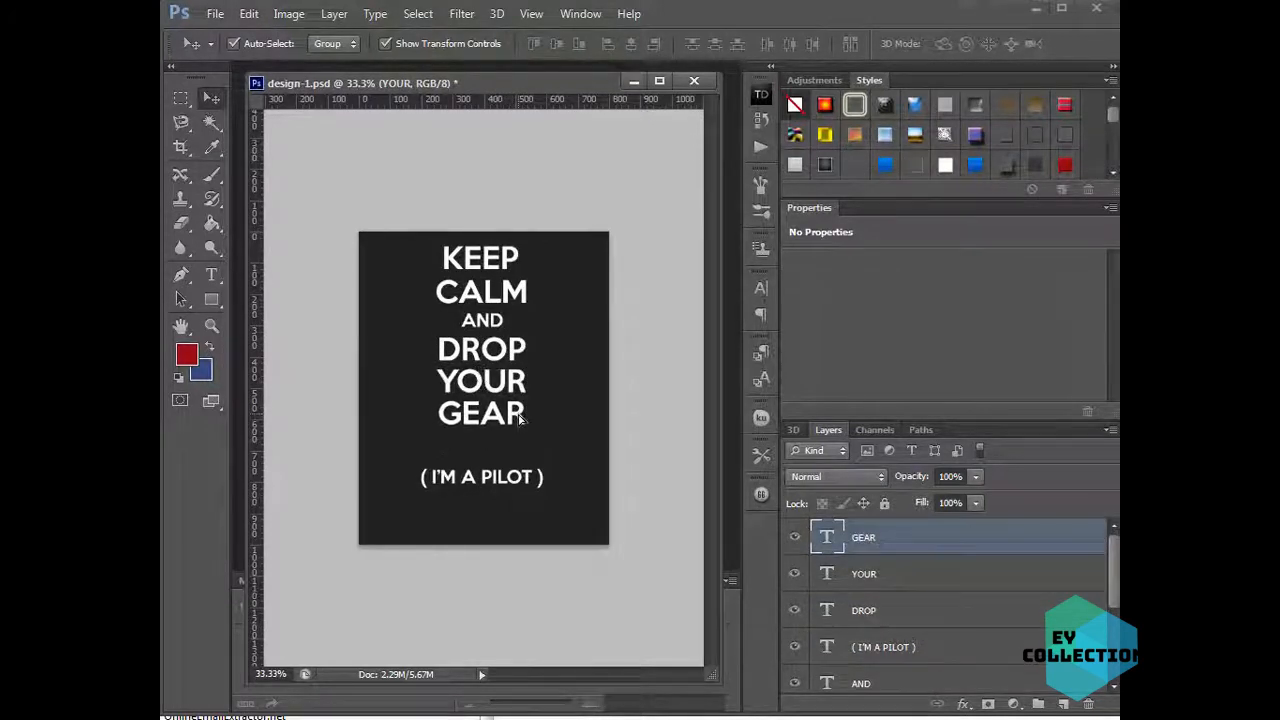
drag(531, 482, 531, 446)
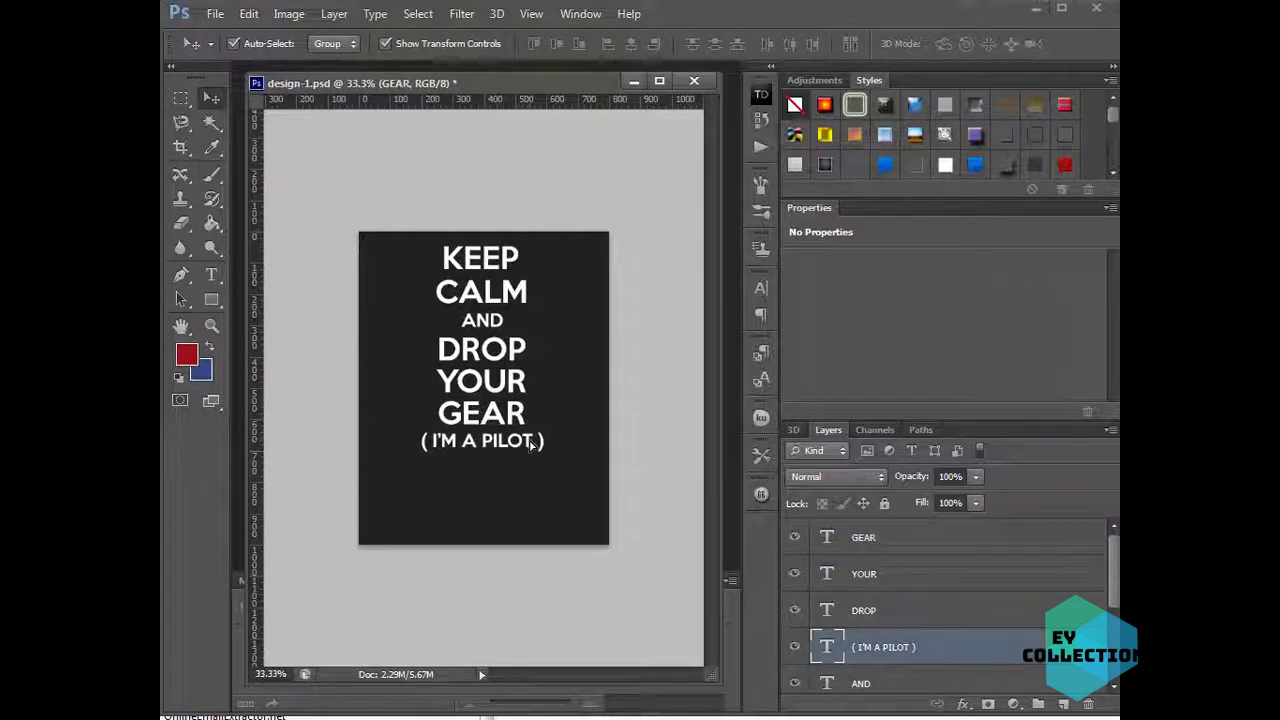
- Move the whole text block down to leave space above KEEP, and save the document
click(565, 517)
drag(565, 517, 409, 231)
drag(500, 270, 503, 337)
click(586, 288)
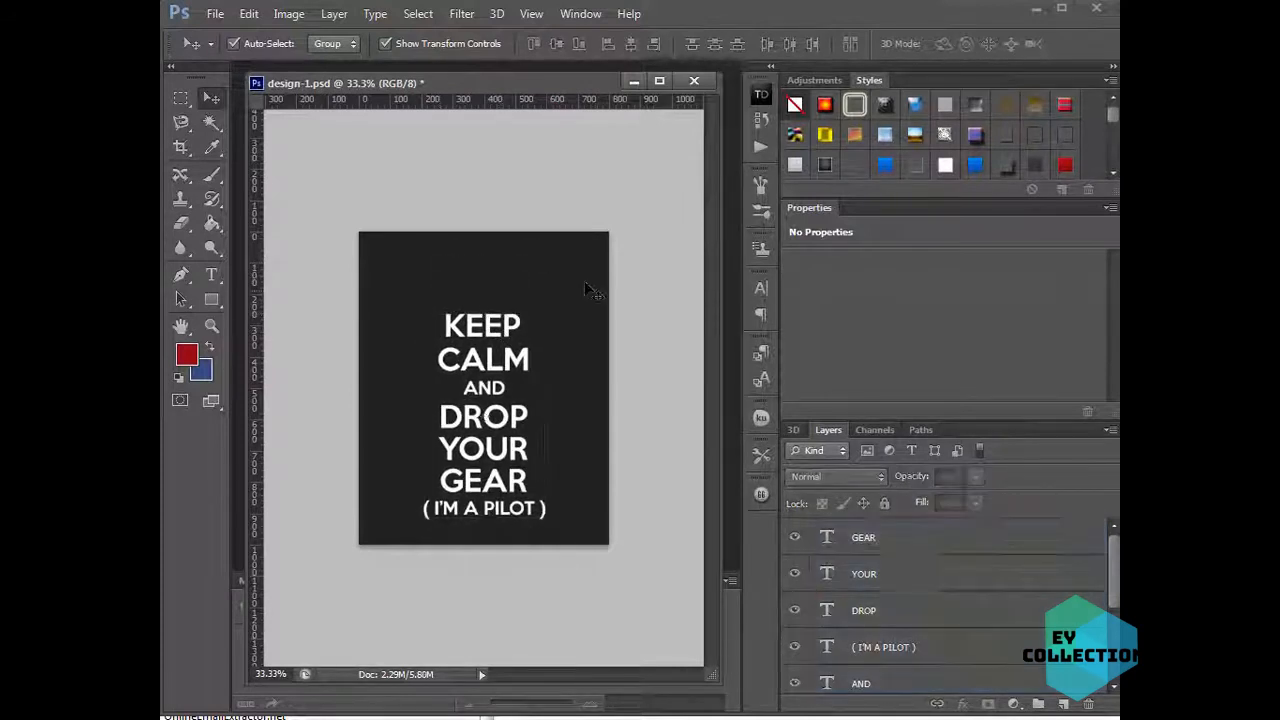
key(ctrl+s)
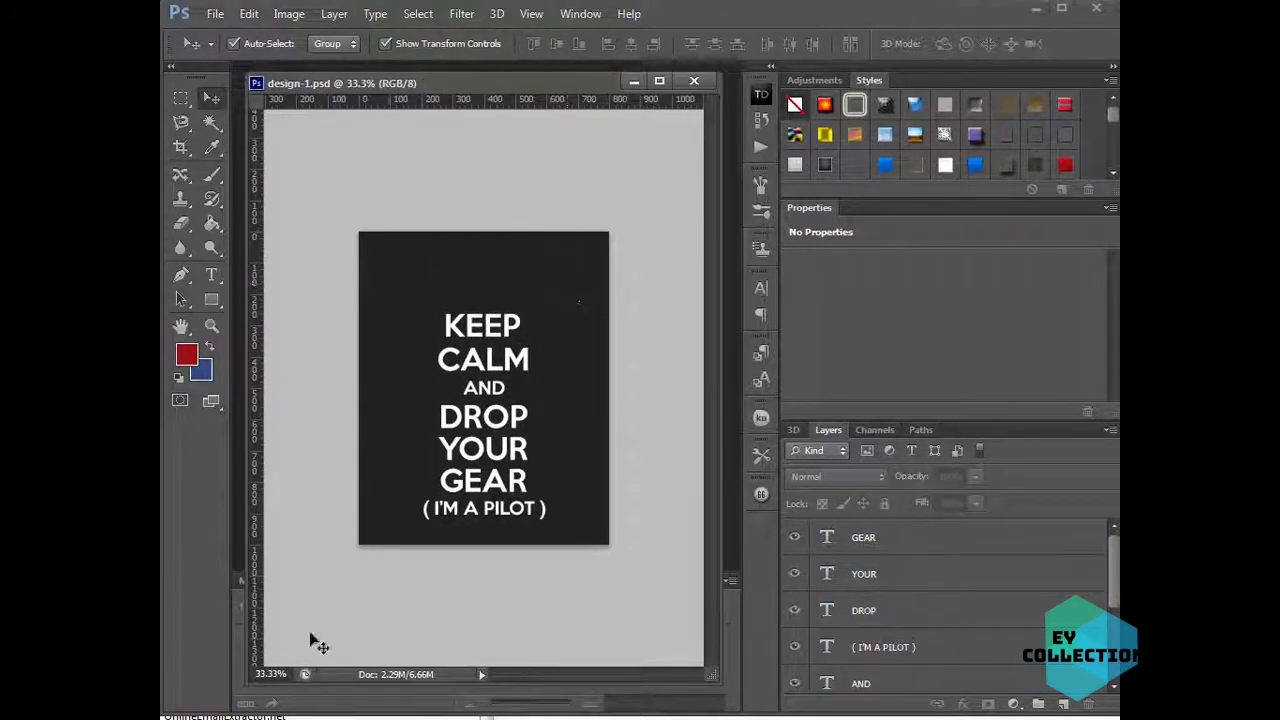
- View the design at 100% and examine the empty area above KEEP
drag(286, 675, 252, 675)
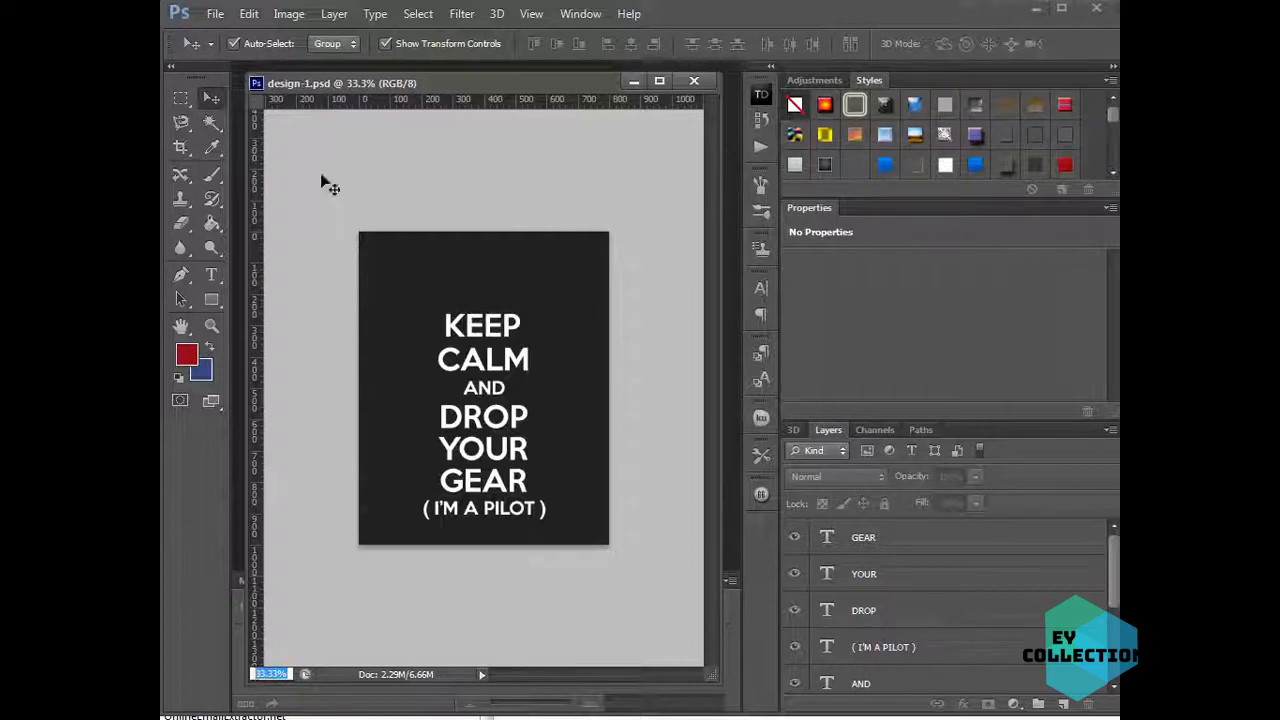
double_click(211, 326)
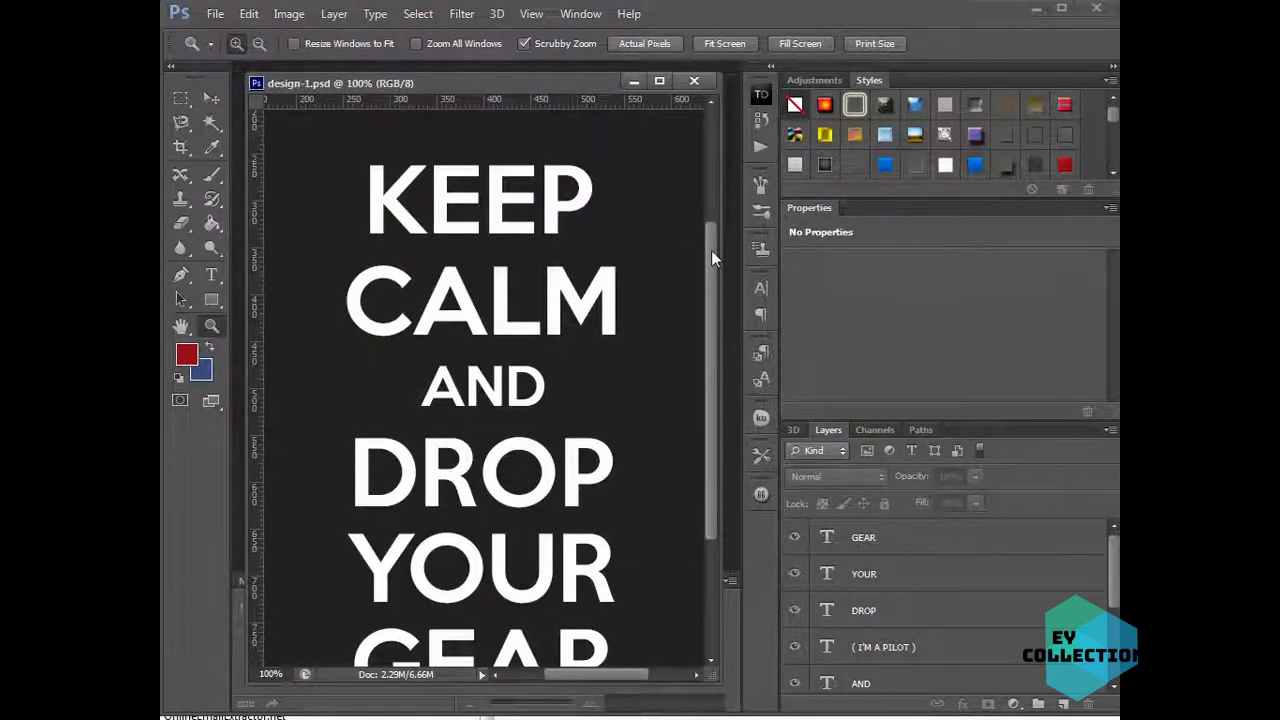
drag(711, 305, 730, 168)
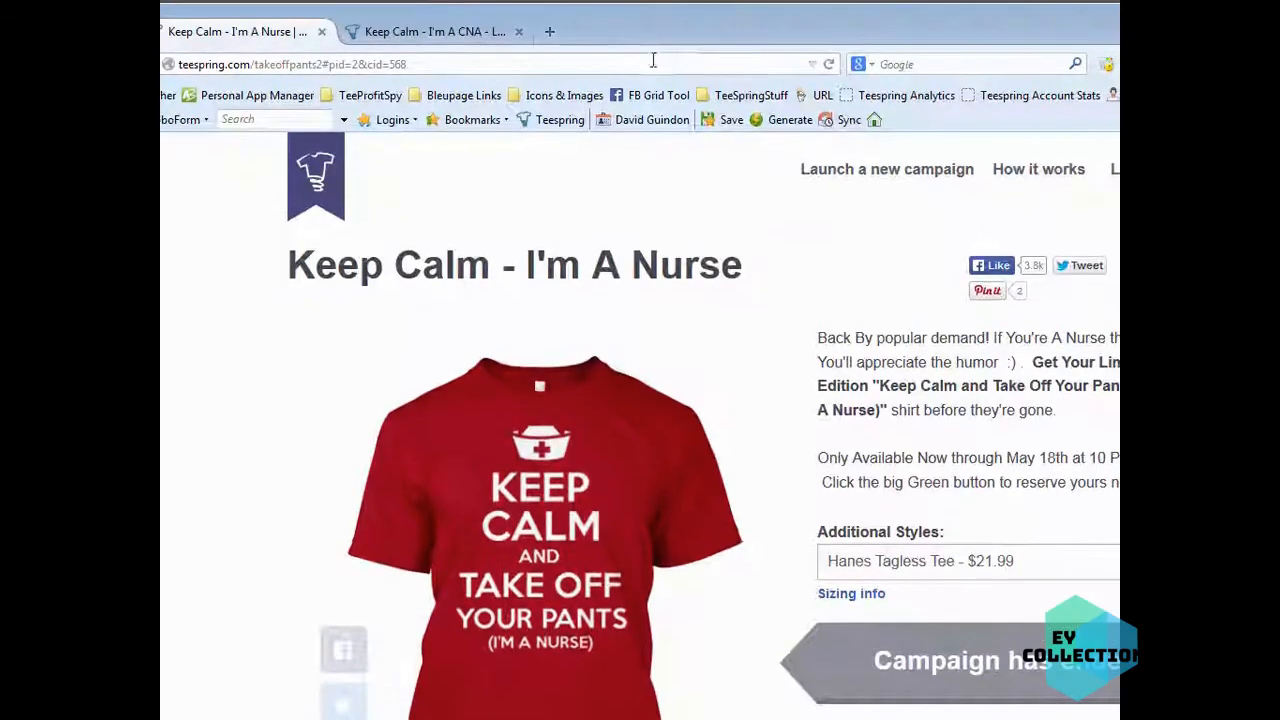
- Open google.ca in a new browser tab
click(548, 36)
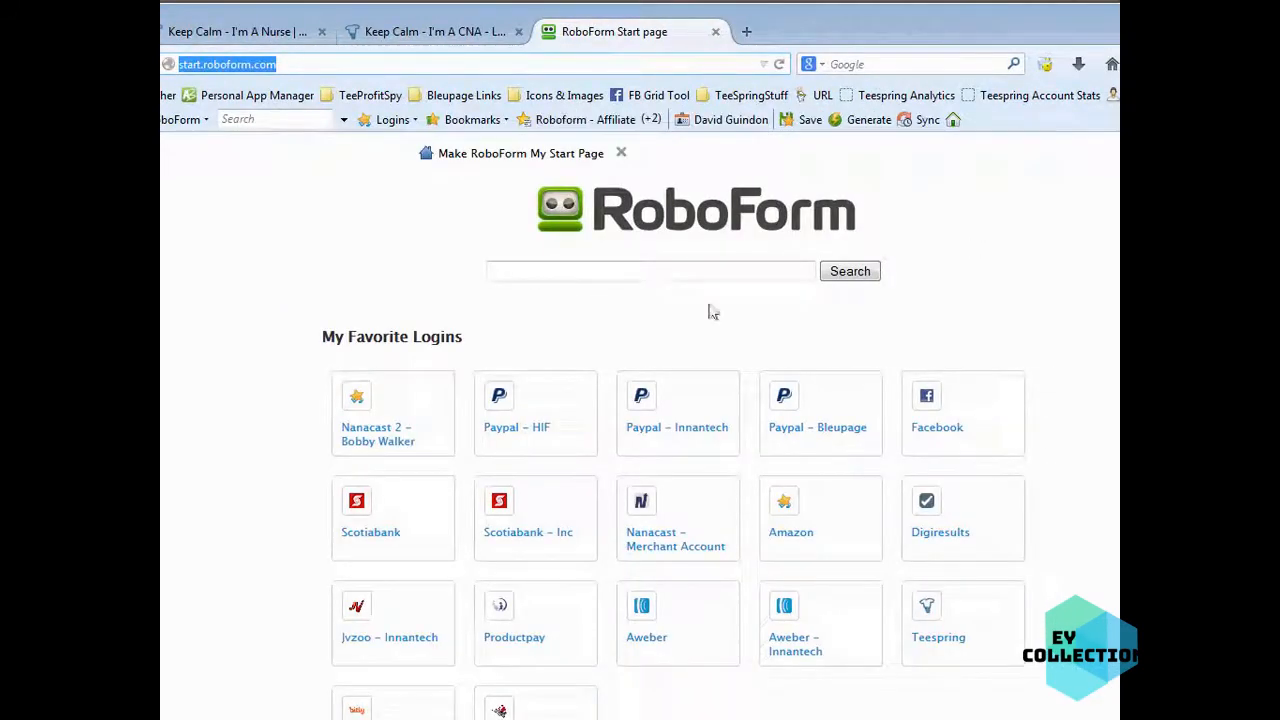
text(google.ca)
key(Return)
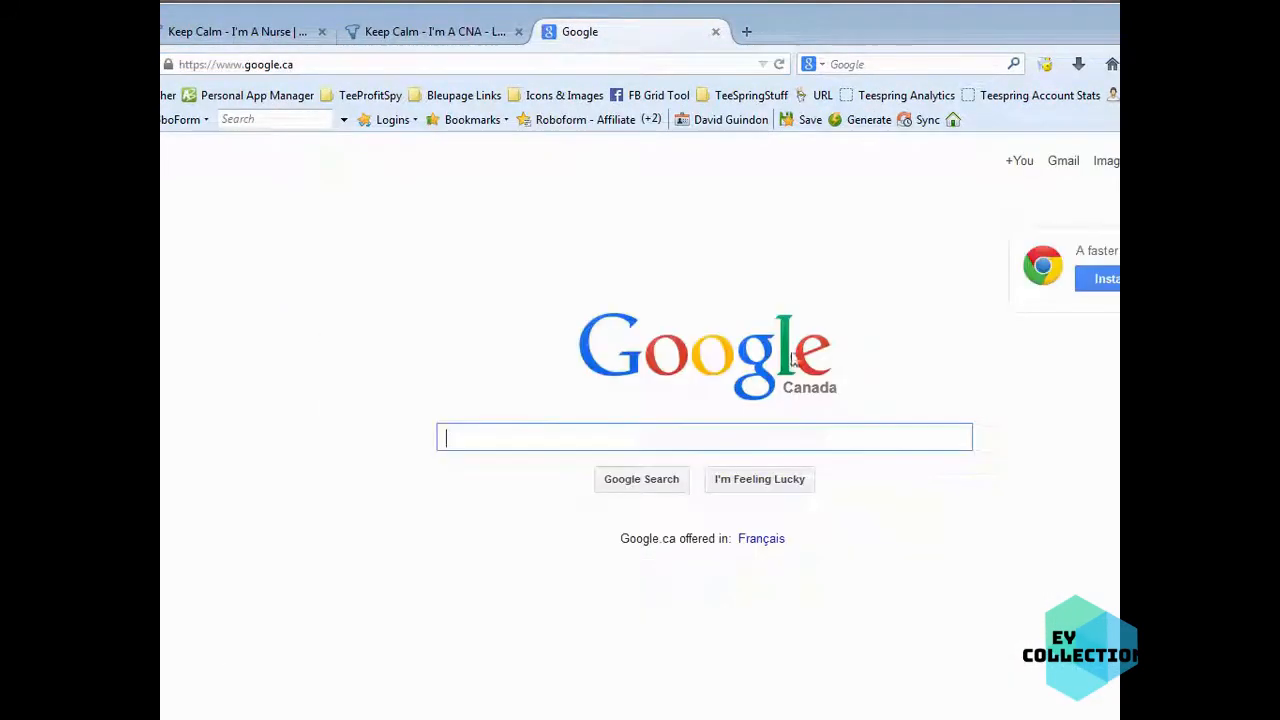
- Search Google for "keep calm crown" and show the image results
text(kleep)
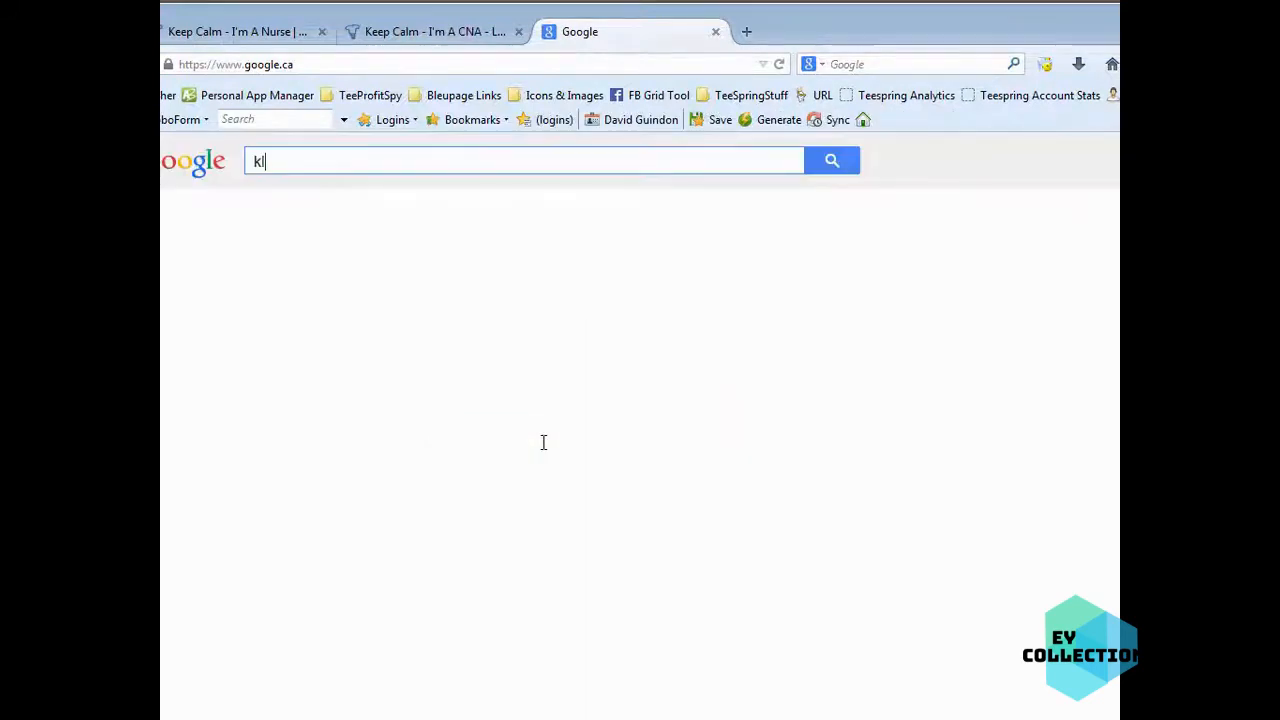
key(BackSpace)
key(BackSpace)
key(BackSpace)
key(BackSpace)
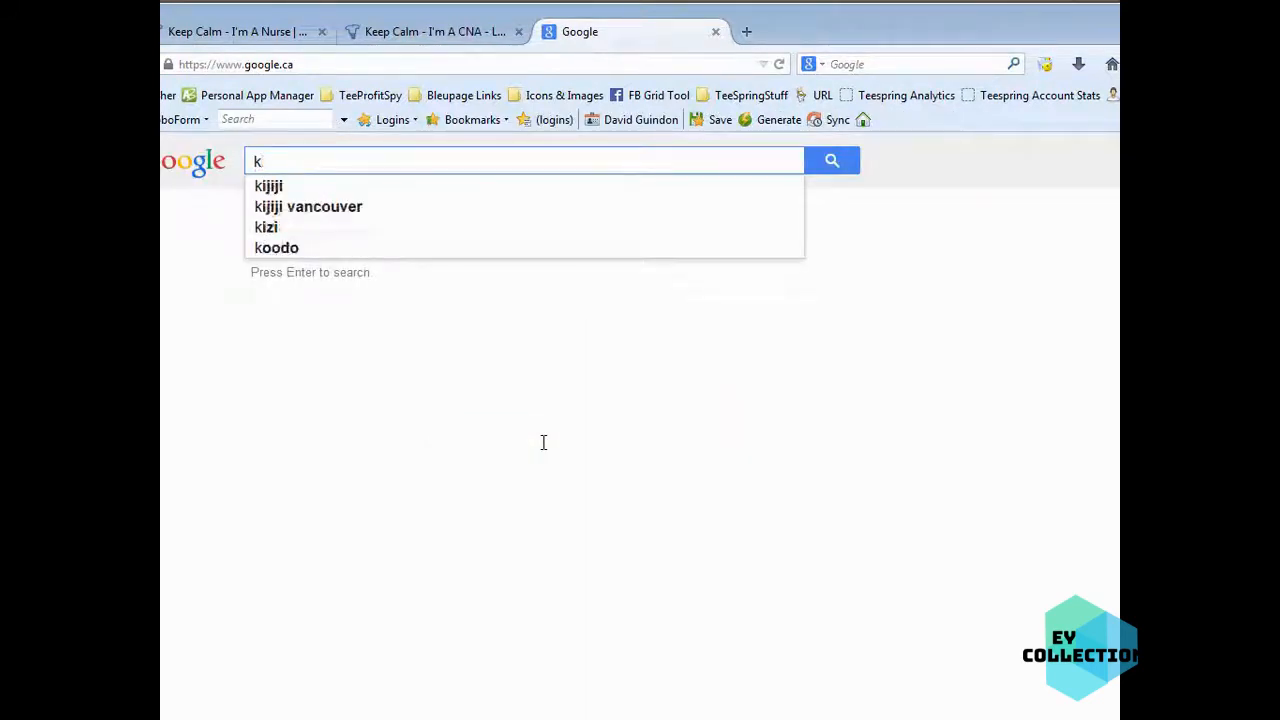
text(eep calm )
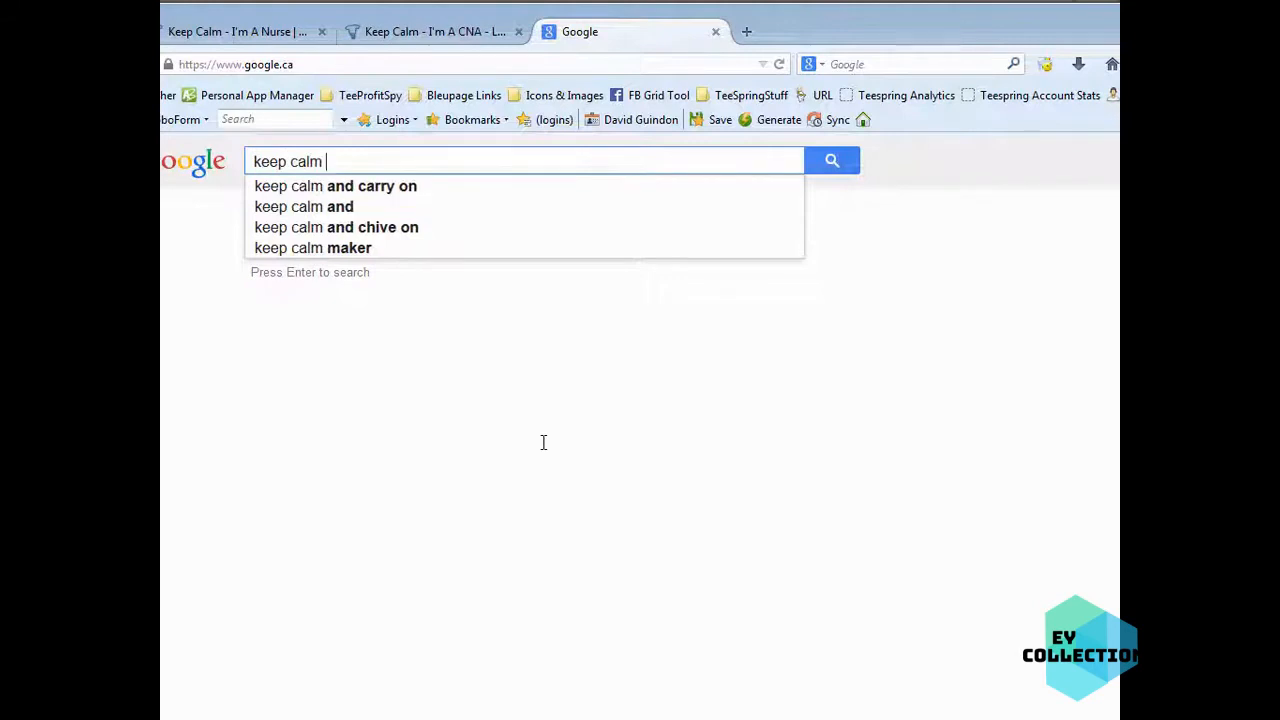
text(crown)
key(Return)
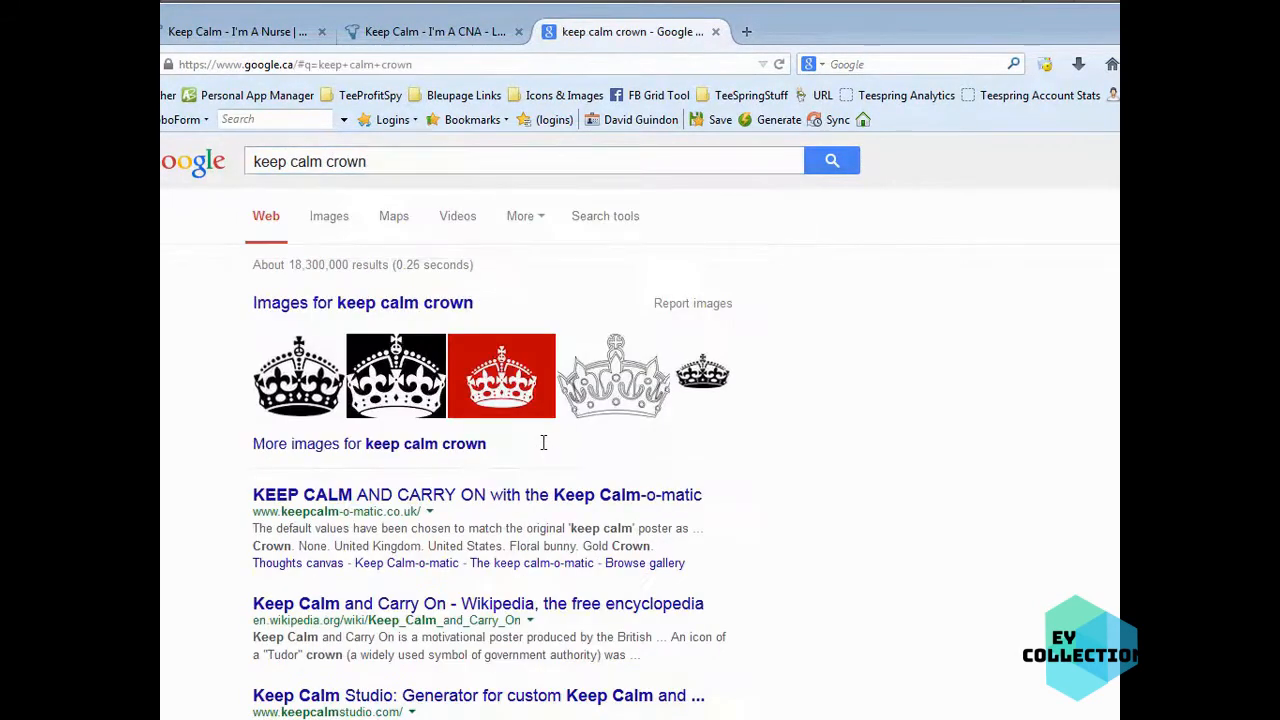
click(329, 216)
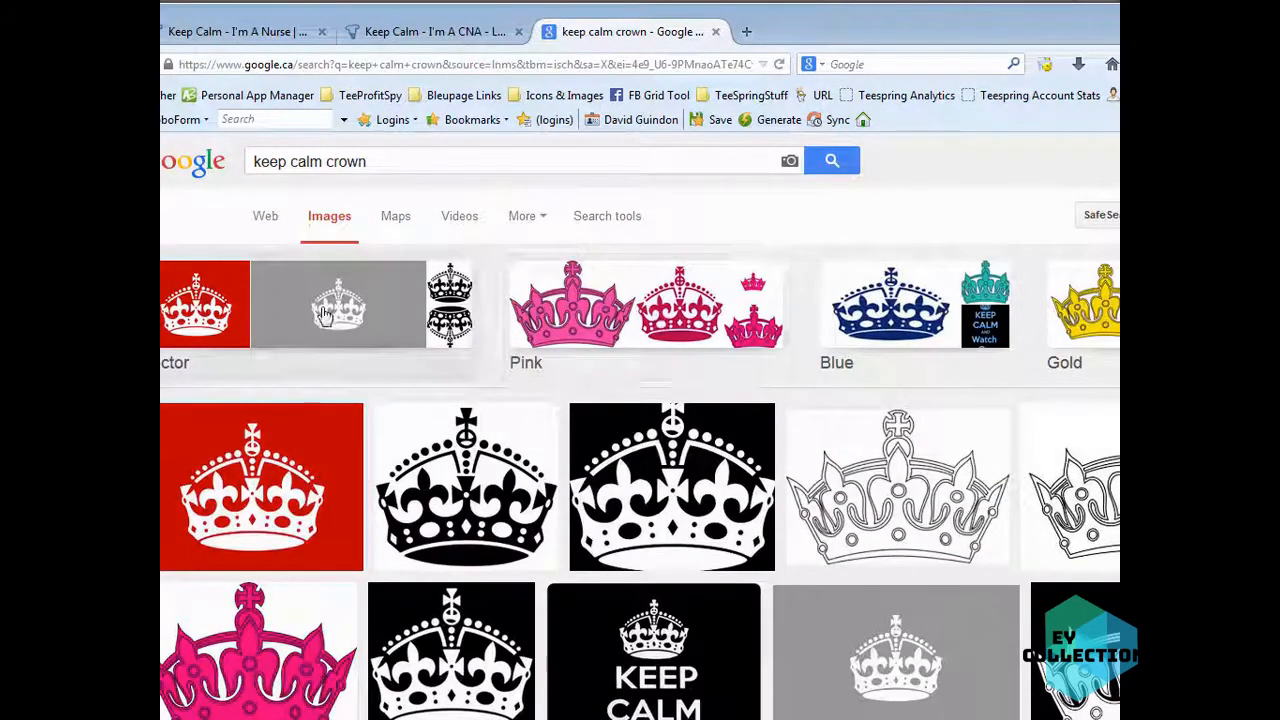
- Open the black crown result from keepcalm-o-matic.co.uk and save its image as a PNG in the Pilots folder
click(452, 508)
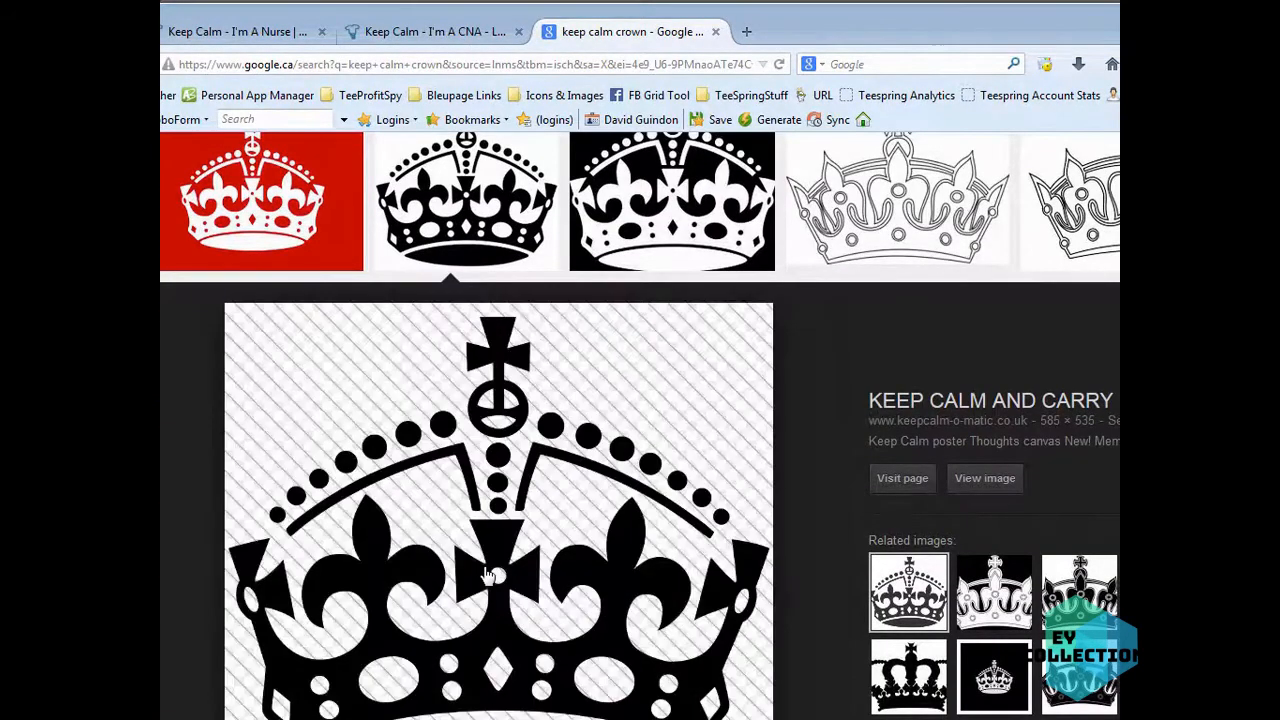
scroll(444, 600, down, 2)
scroll(444, 637, down, 1)
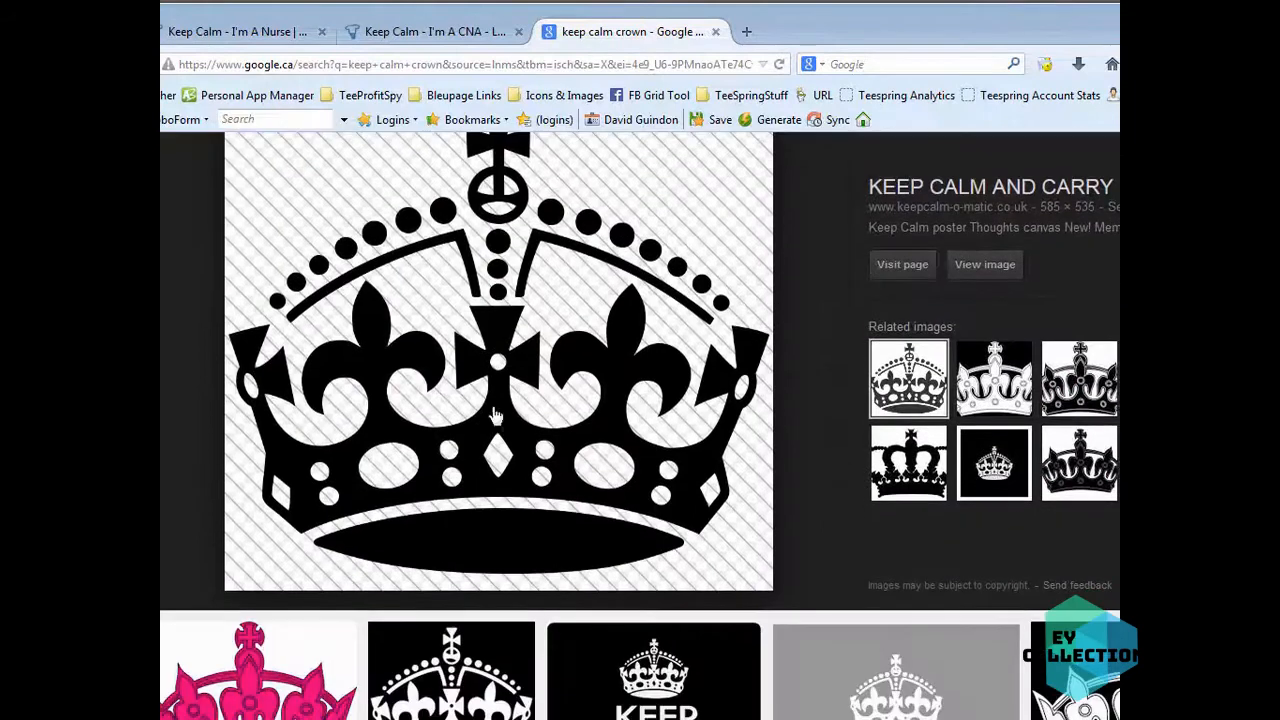
right_click(497, 410)
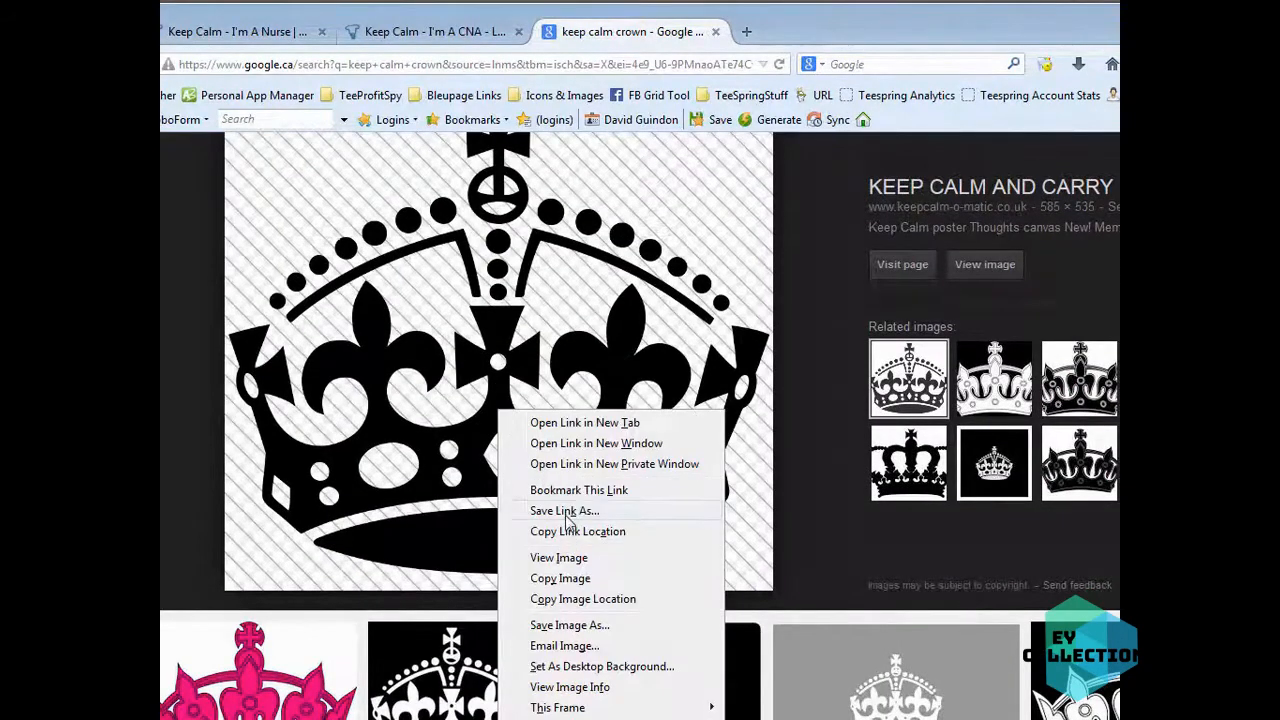
click(545, 625)
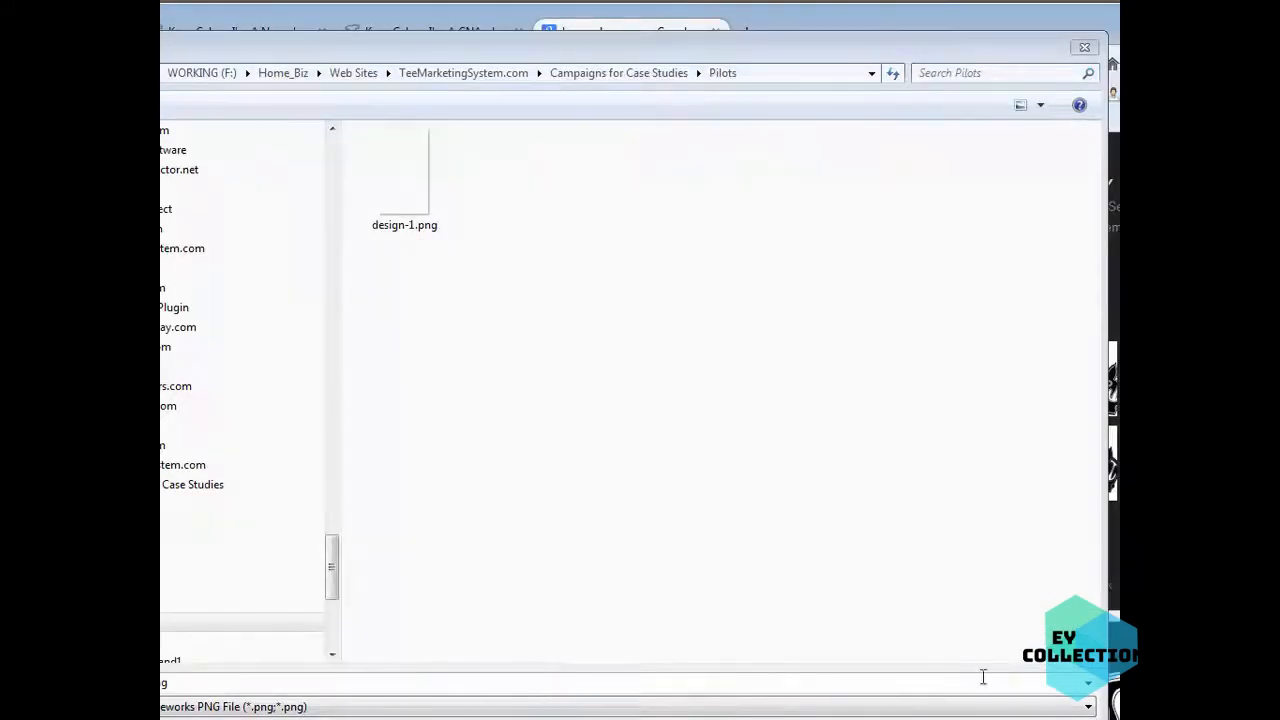
drag(402, 719, 402, 668)
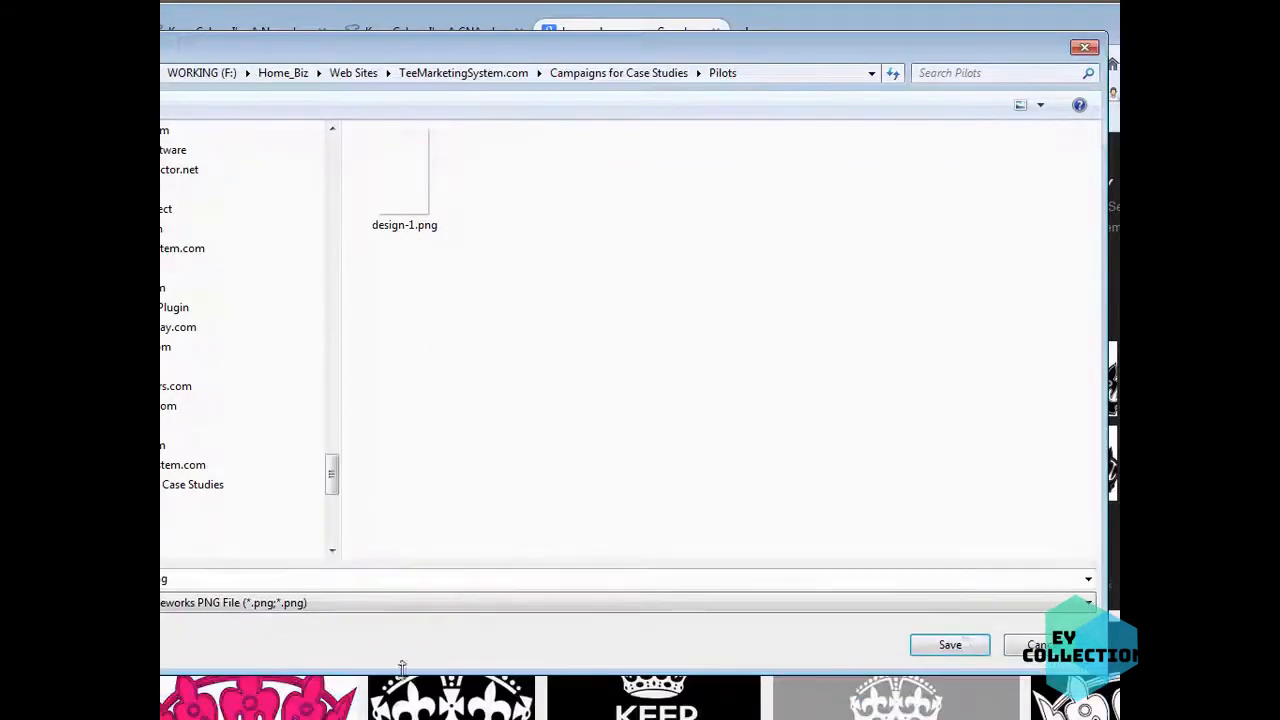
click(950, 644)
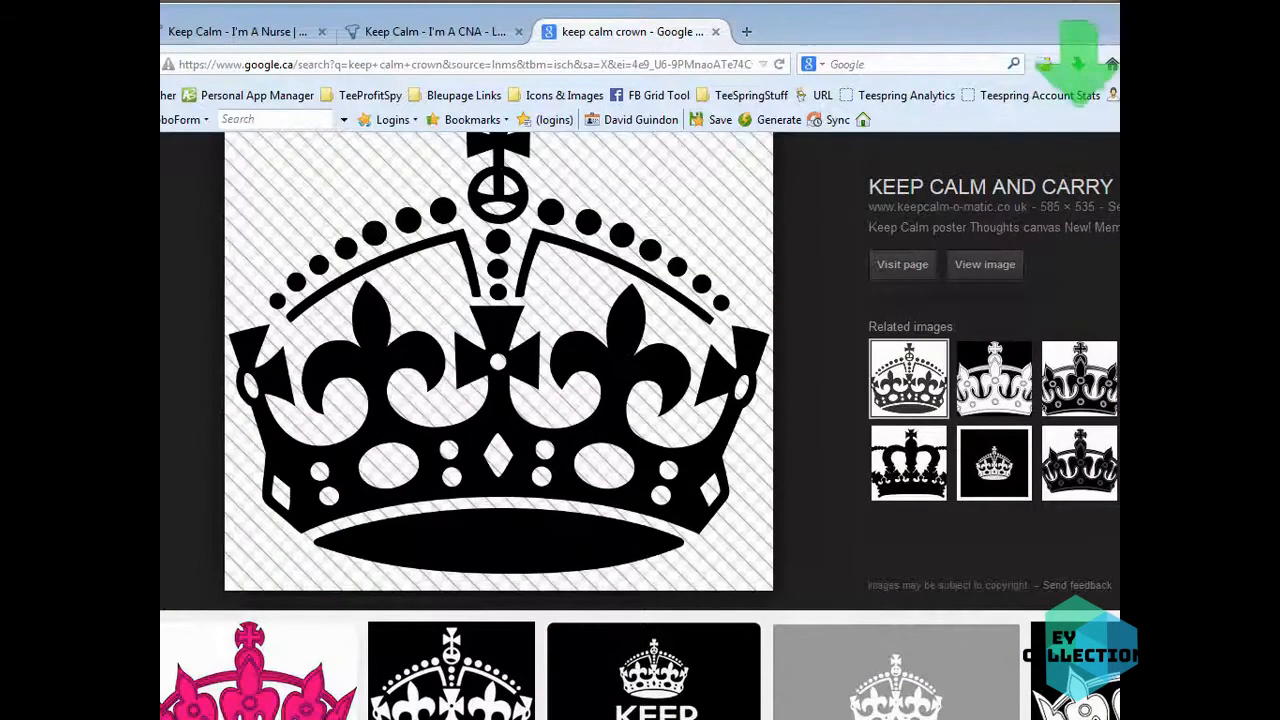
- Switch to Photoshop and open crown.png from the Pilots folder
key(alt+Tab)
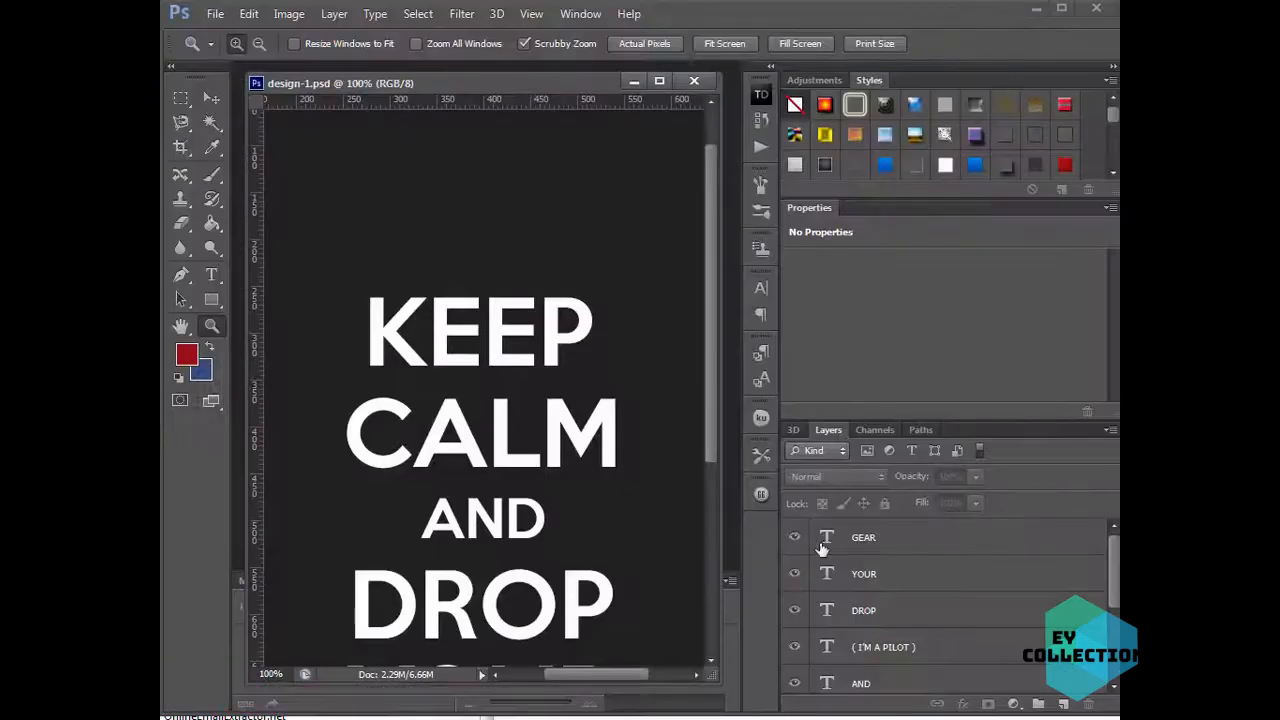
click(215, 14)
click(229, 48)
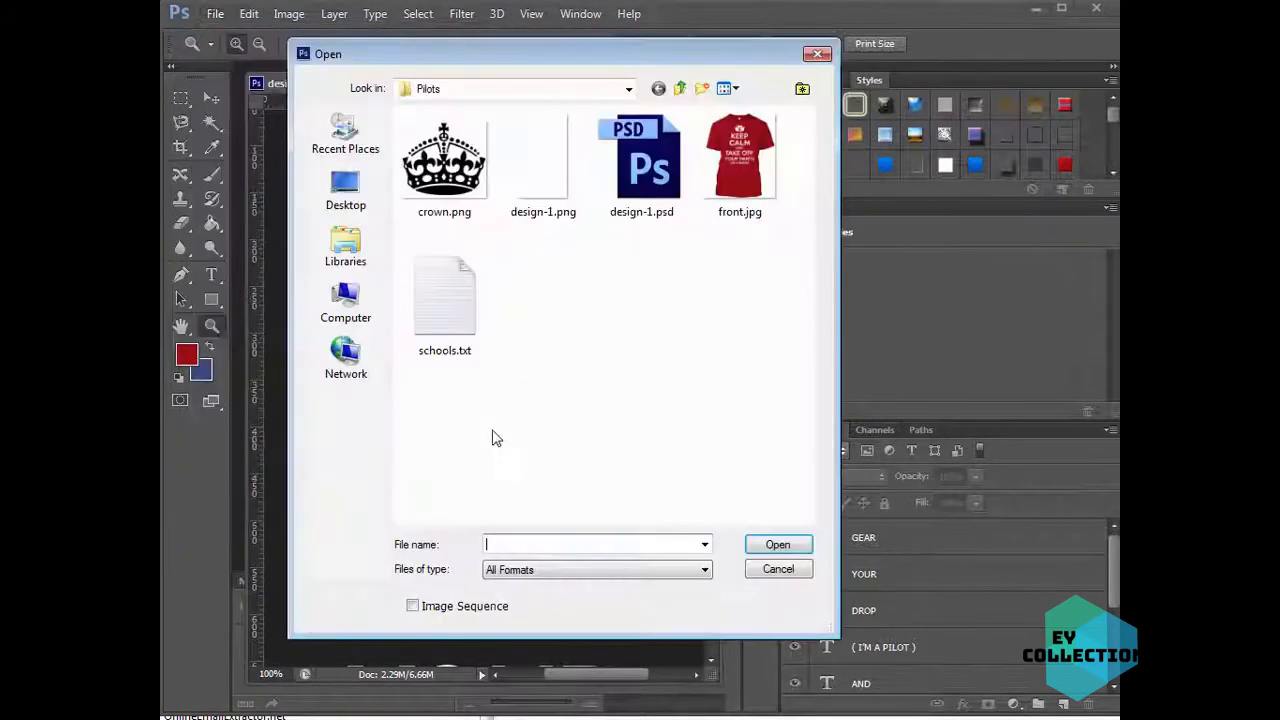
click(457, 200)
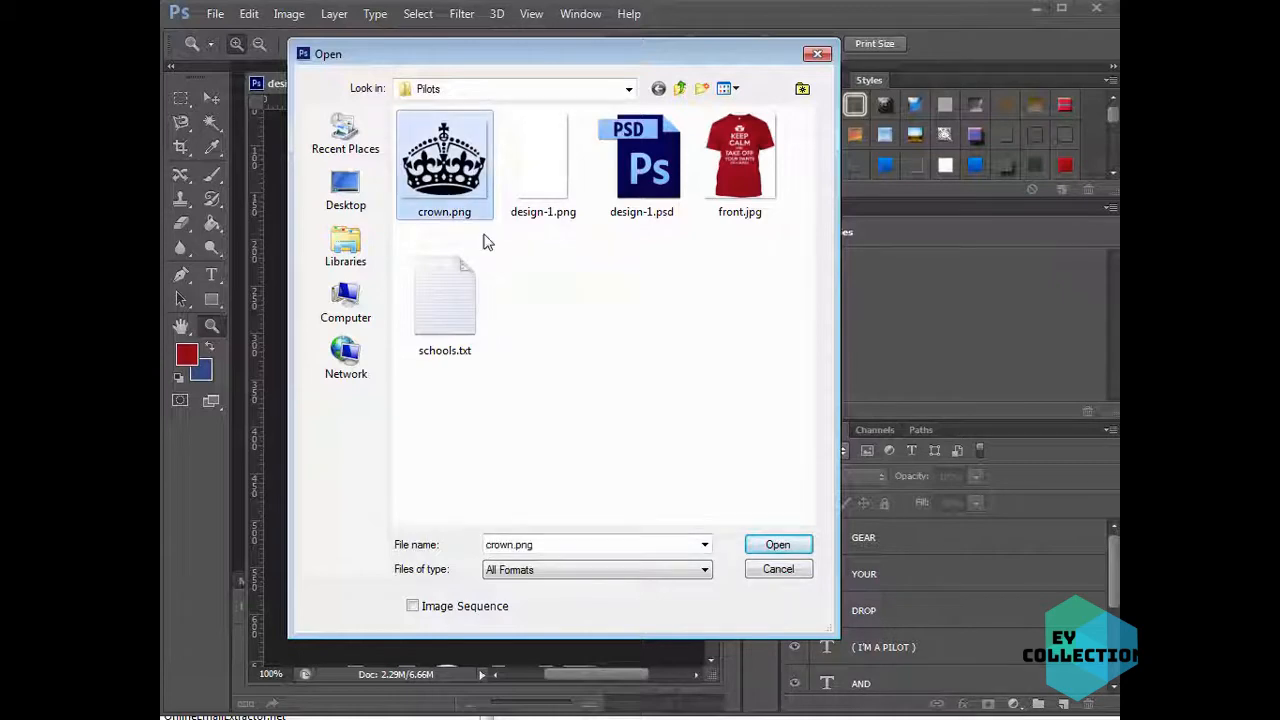
click(777, 545)
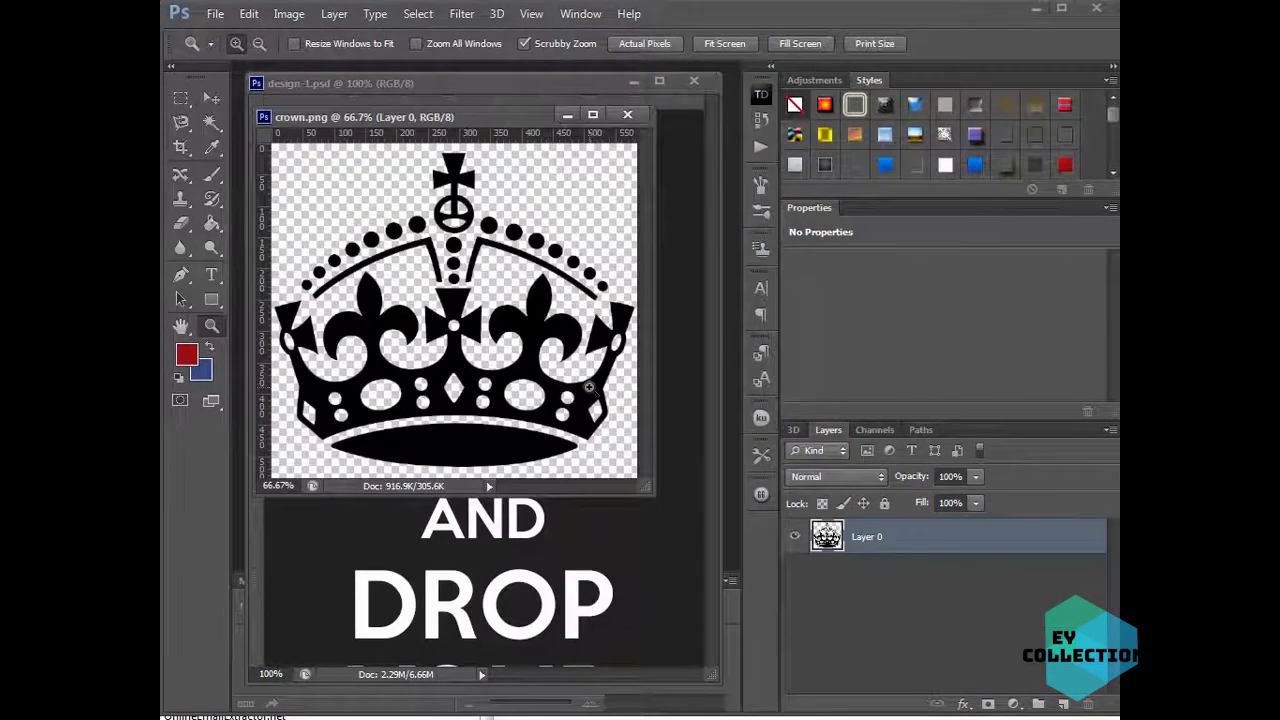
- Place the crown.png window beside the design and copy the black crown into design-1.psd
drag(486, 120, 942, 160)
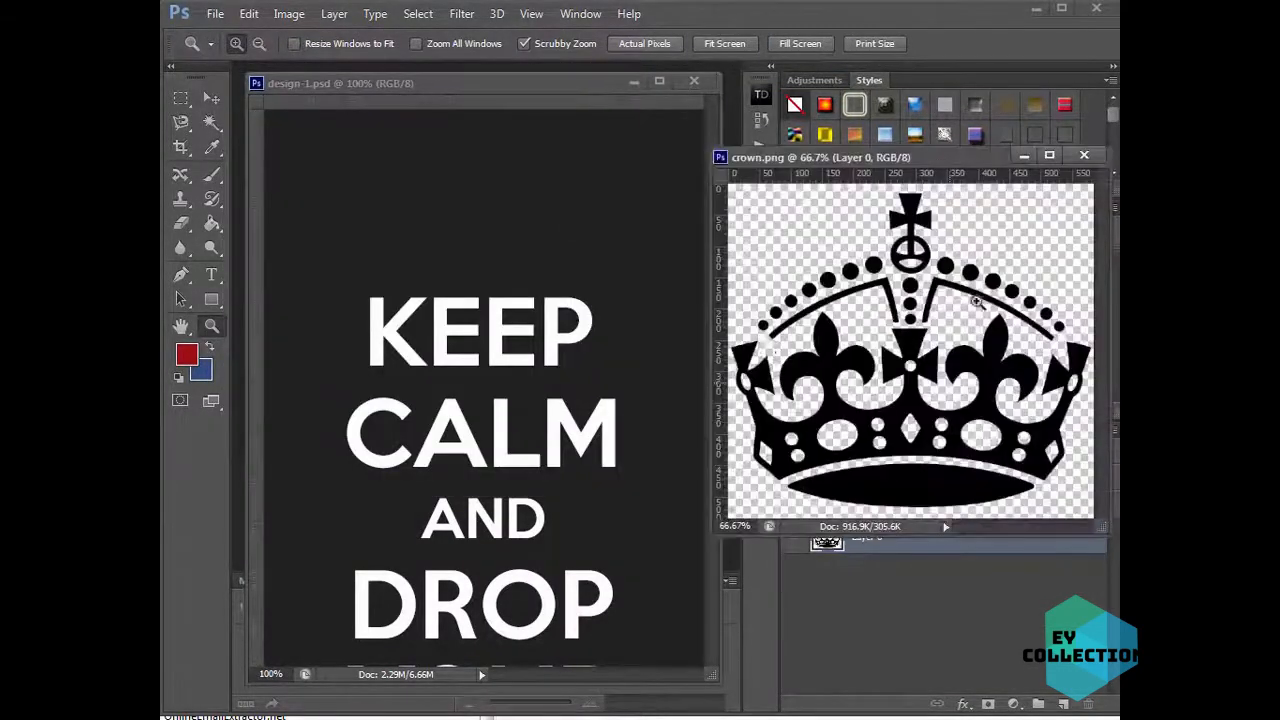
click(211, 97)
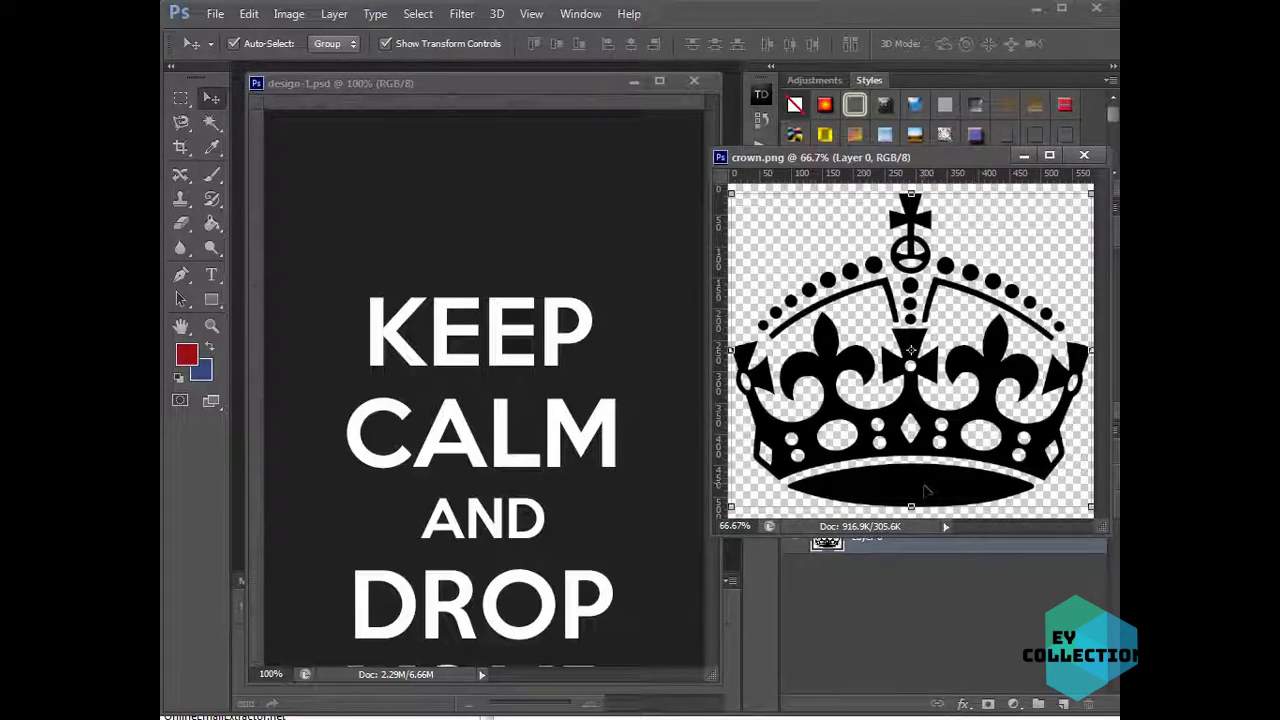
drag(925, 490, 475, 489)
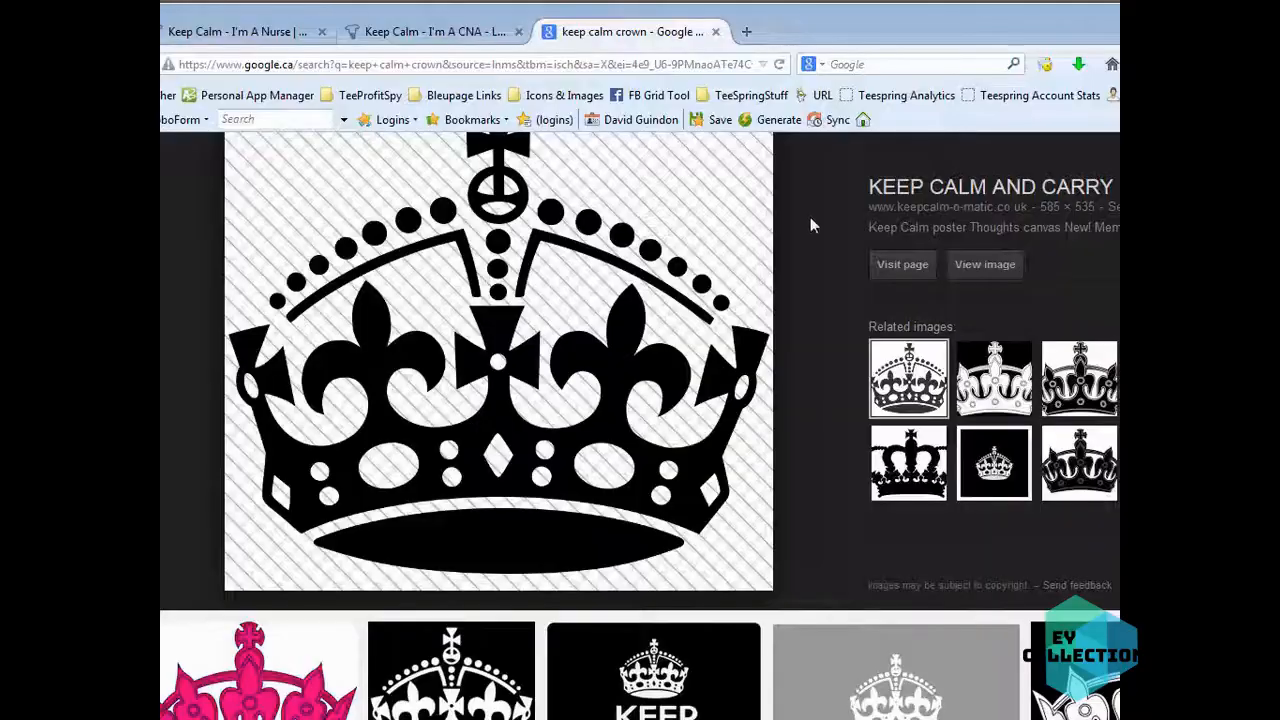
- Switch to the browser's crown results and save the white-on-red British Crown image in the Pilots folder
scroll(813, 440, up, 4)
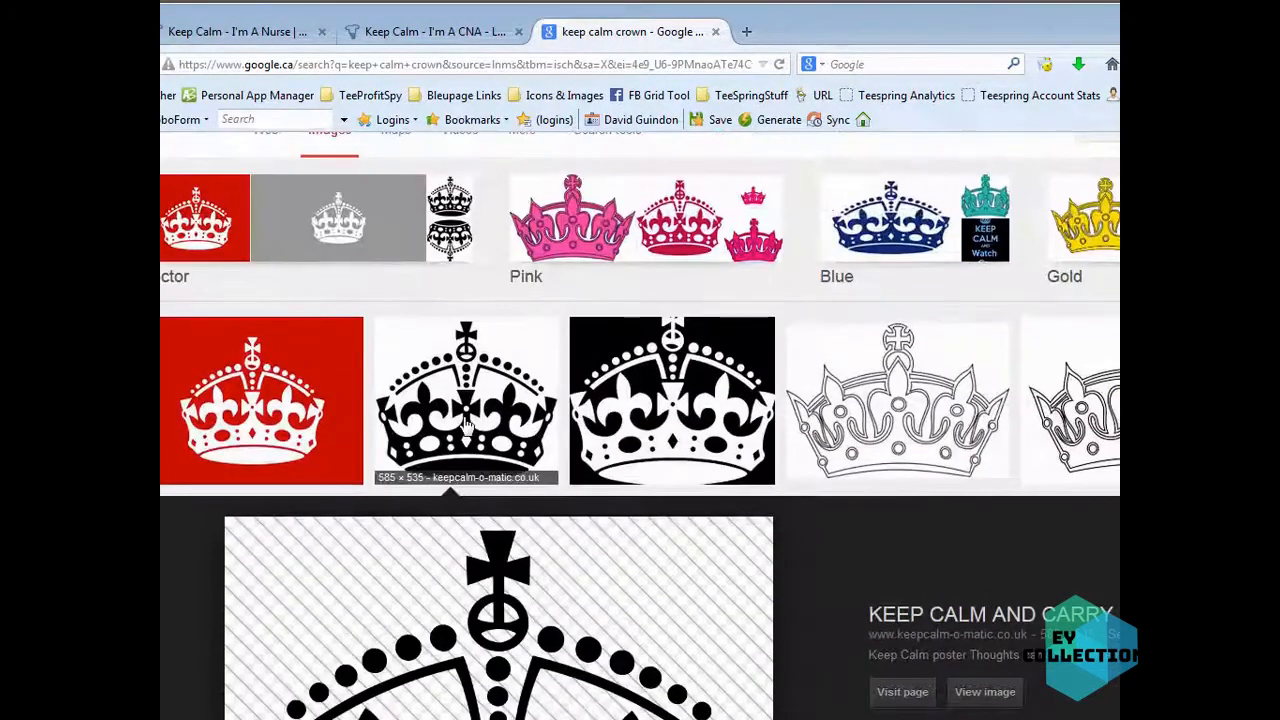
click(466, 425)
click(266, 392)
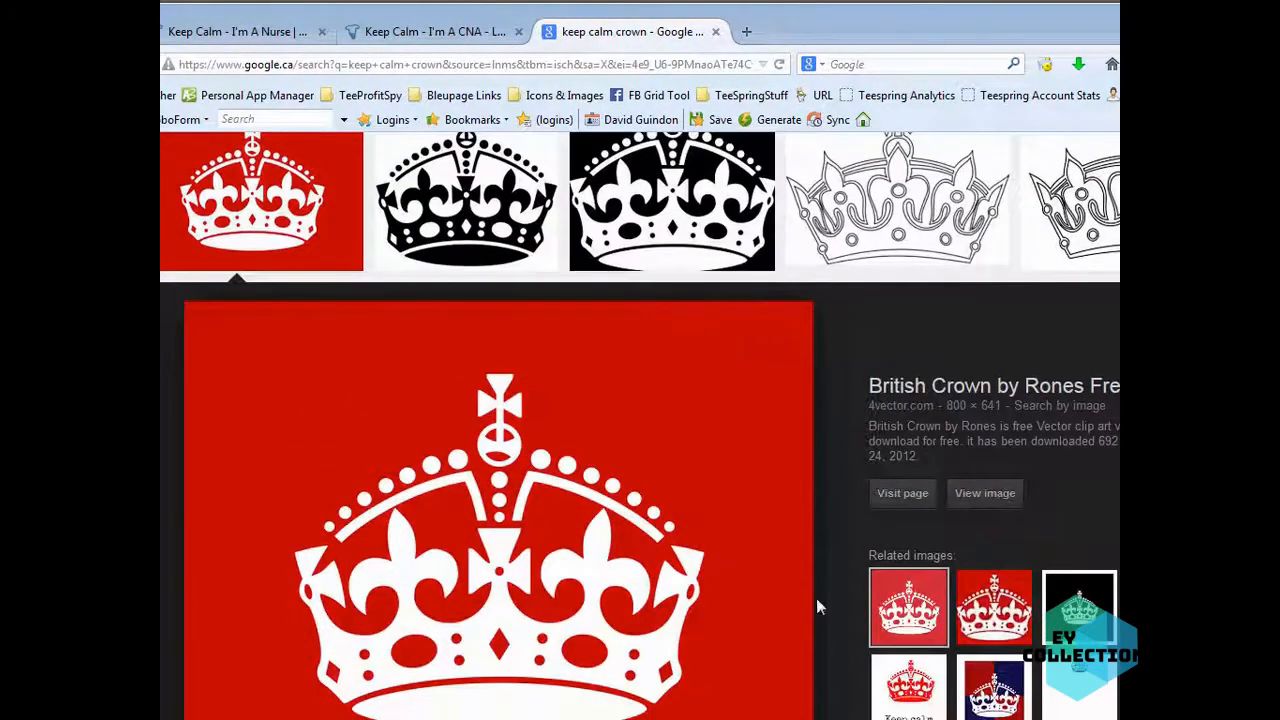
scroll(816, 606, down, 3)
right_click(459, 346)
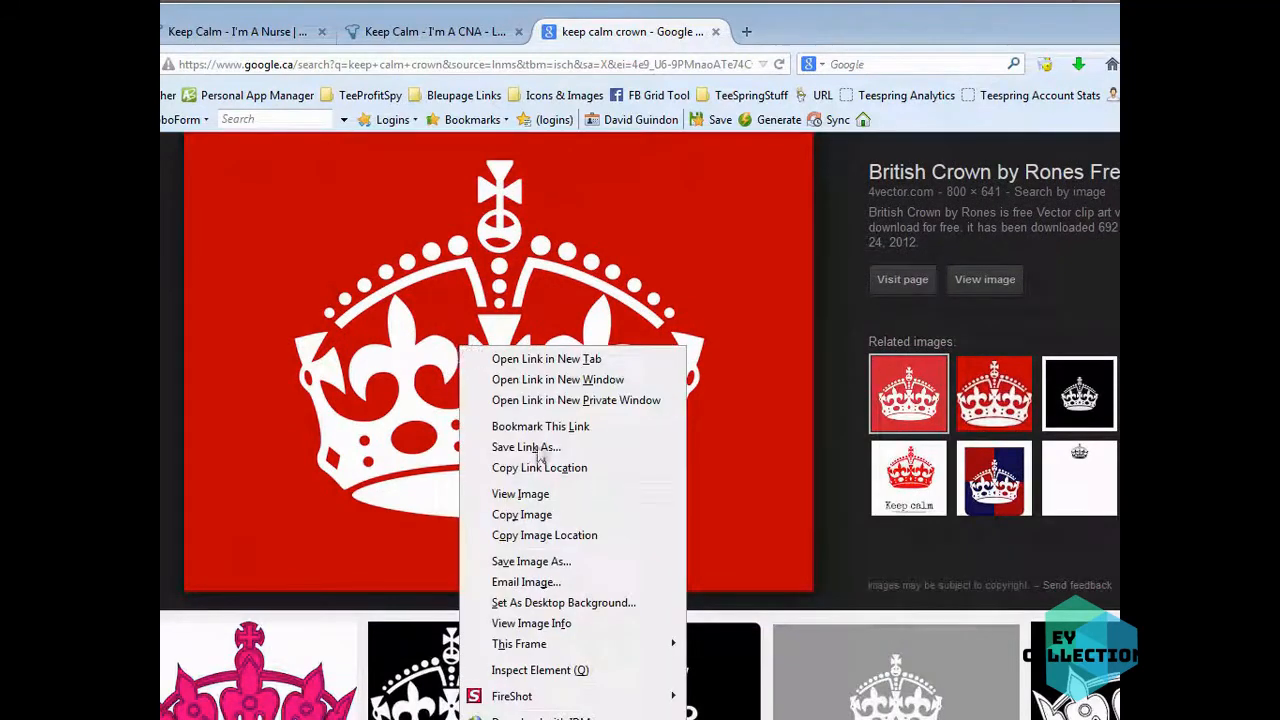
click(540, 561)
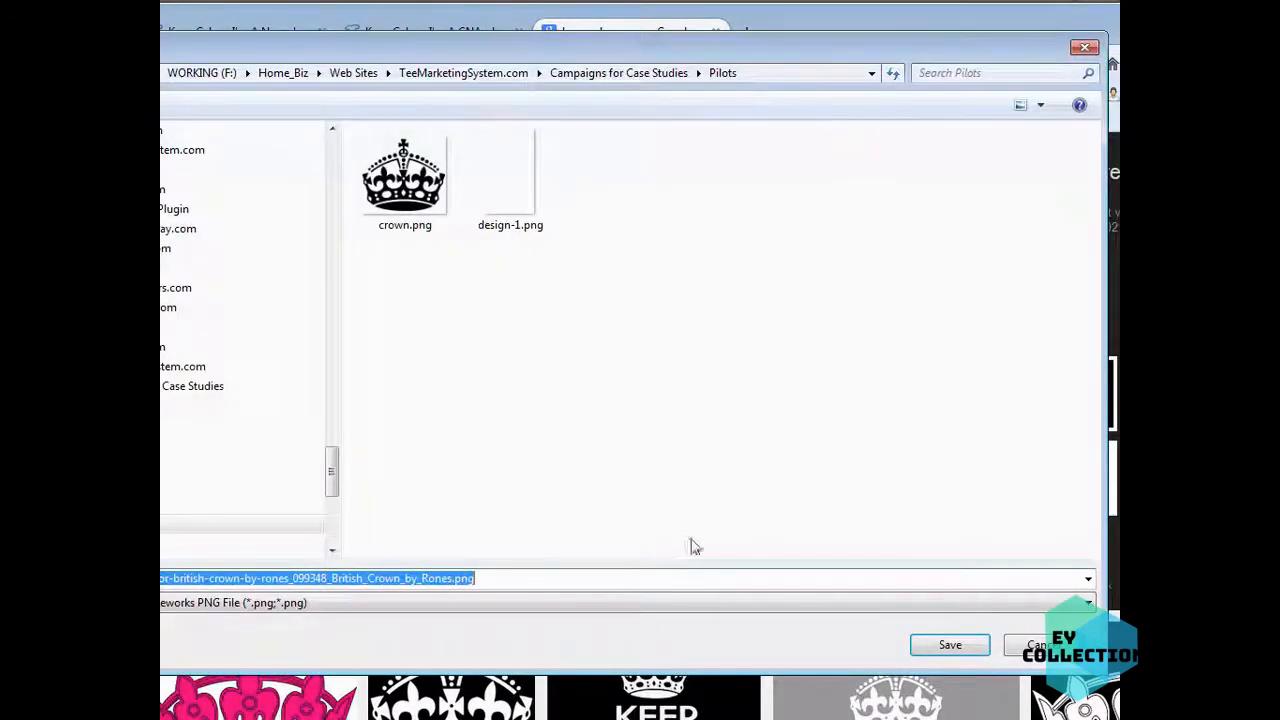
click(978, 648)
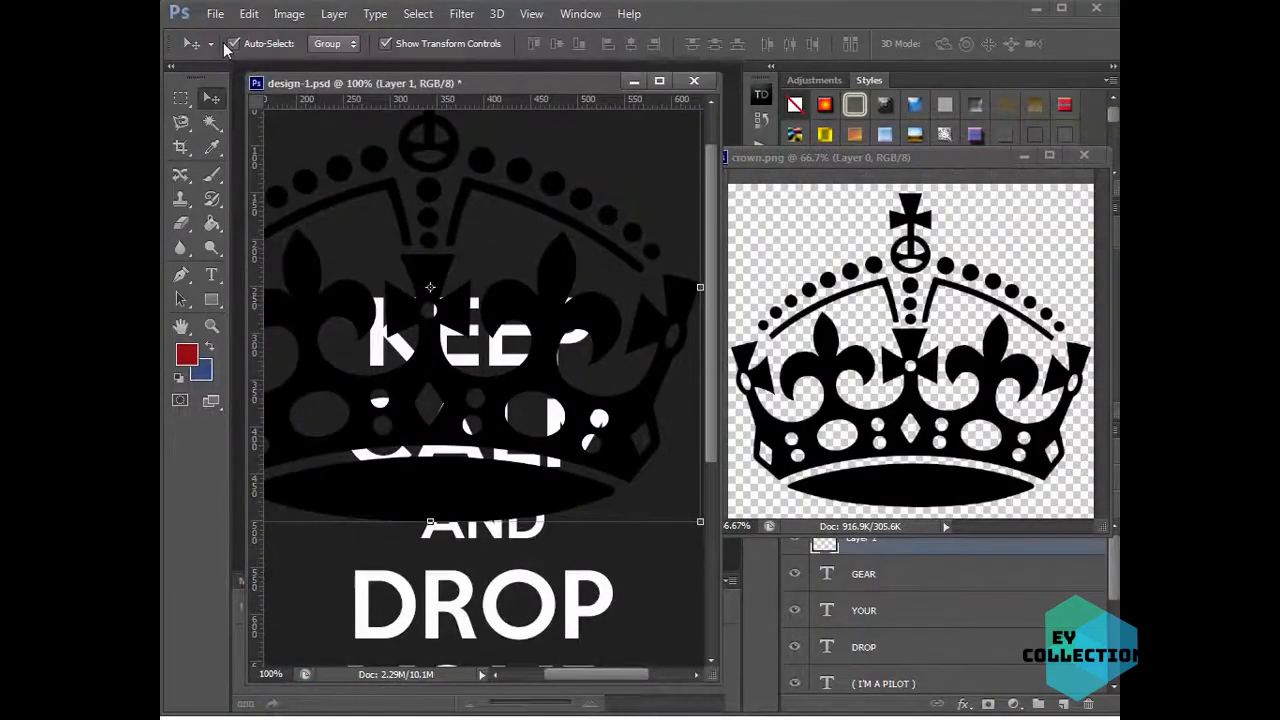
- Switch to Photoshop, open the white-on-red British Crown PNG, enlarge its window and move it beside the design
click(215, 14)
click(236, 52)
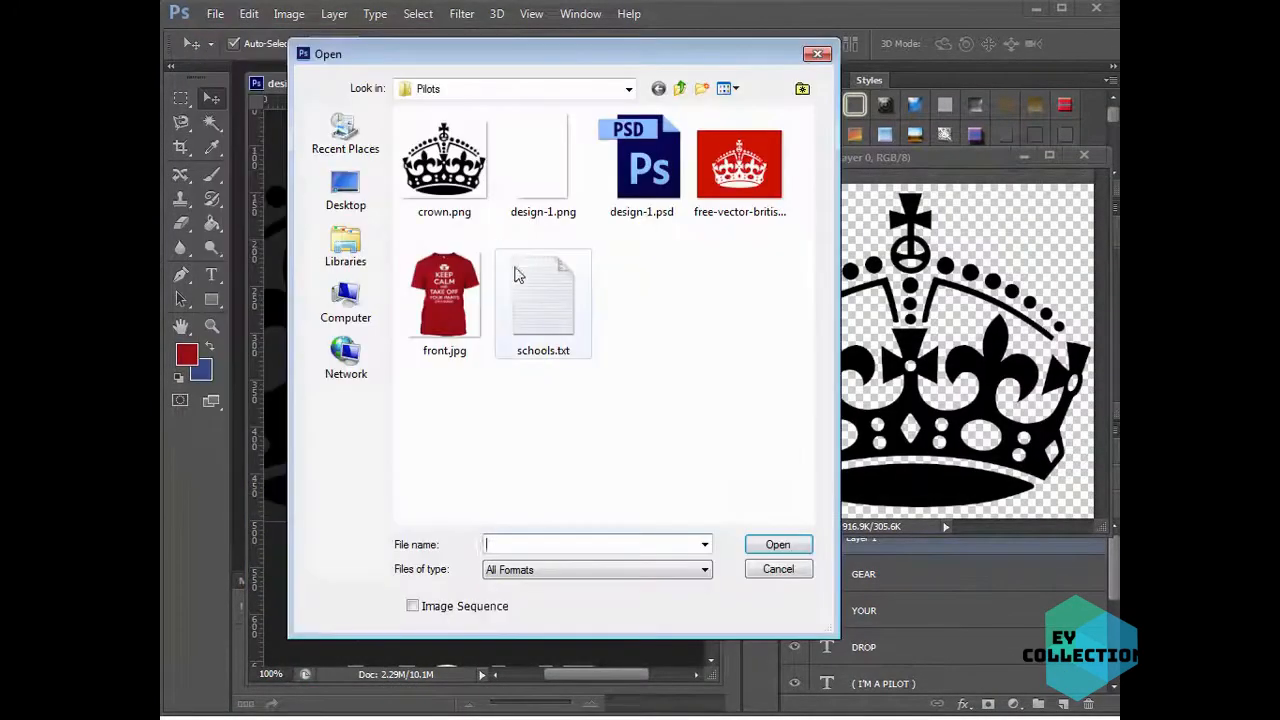
double_click(737, 165)
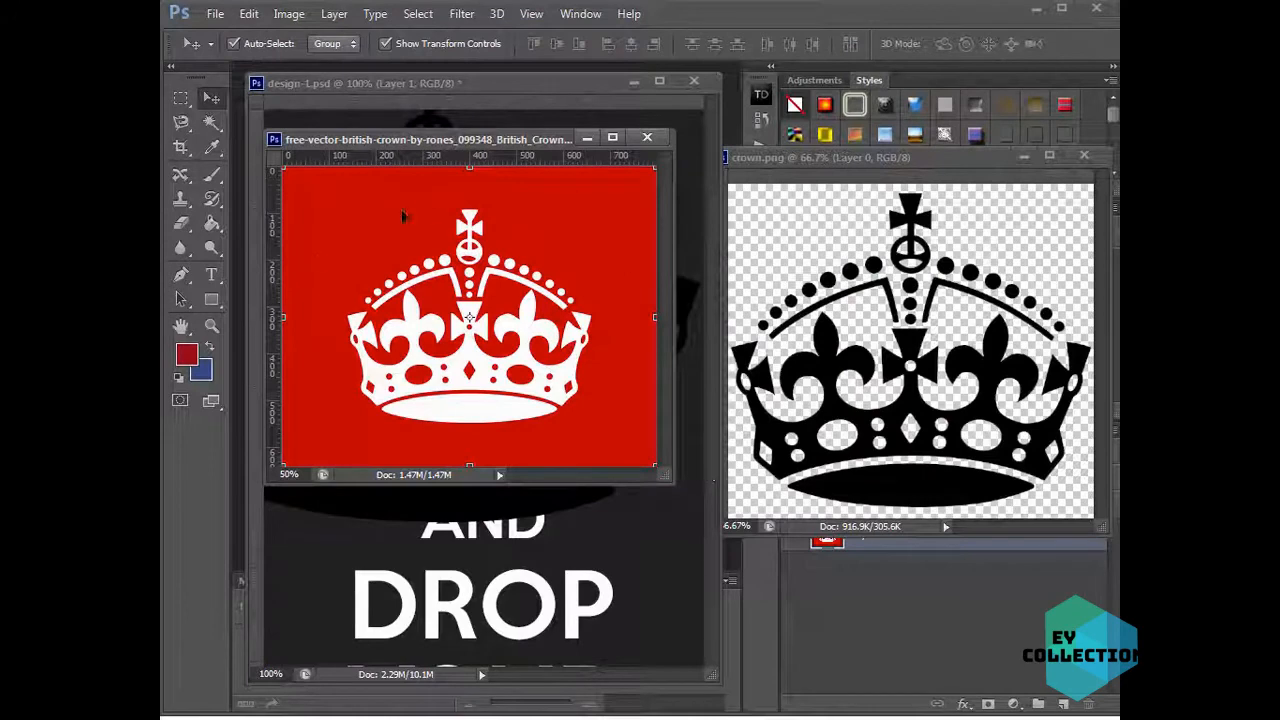
drag(660, 484, 763, 546)
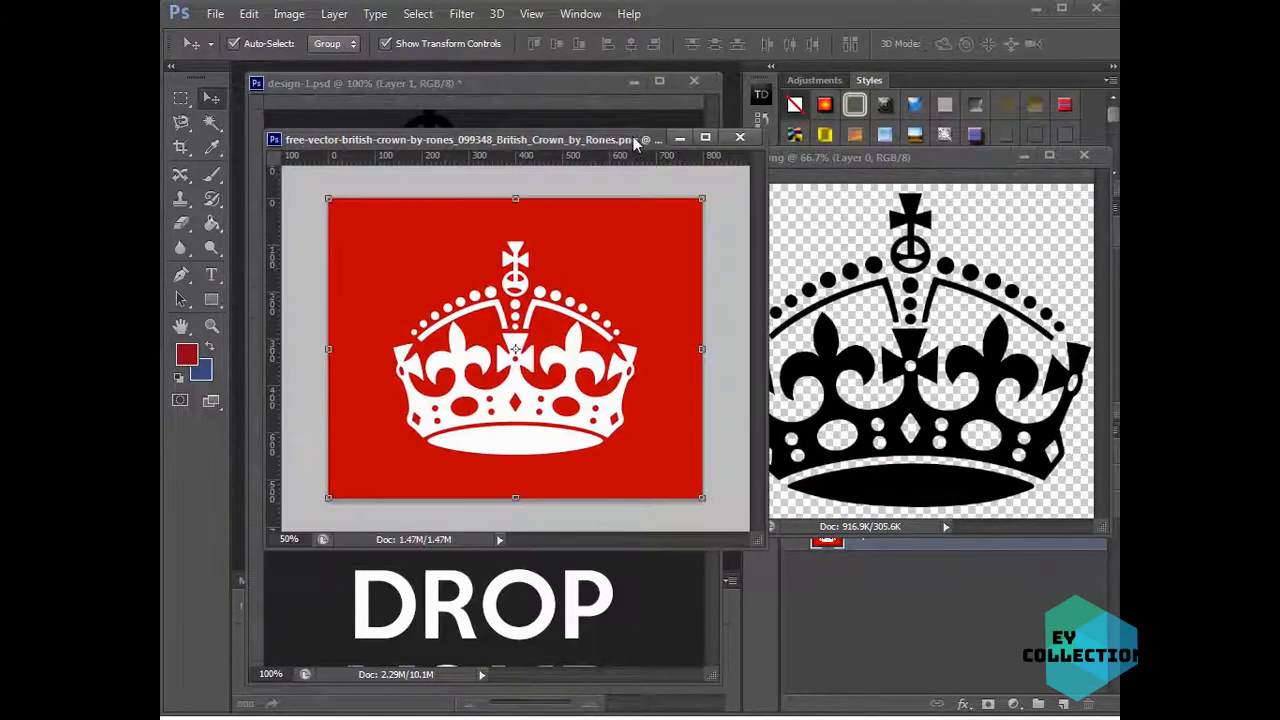
drag(634, 141, 938, 125)
- Try the white-on-red crown image as a new layer in design-1.psd, and delete that layer
drag(900, 395, 505, 478)
drag(455, 332, 566, 372)
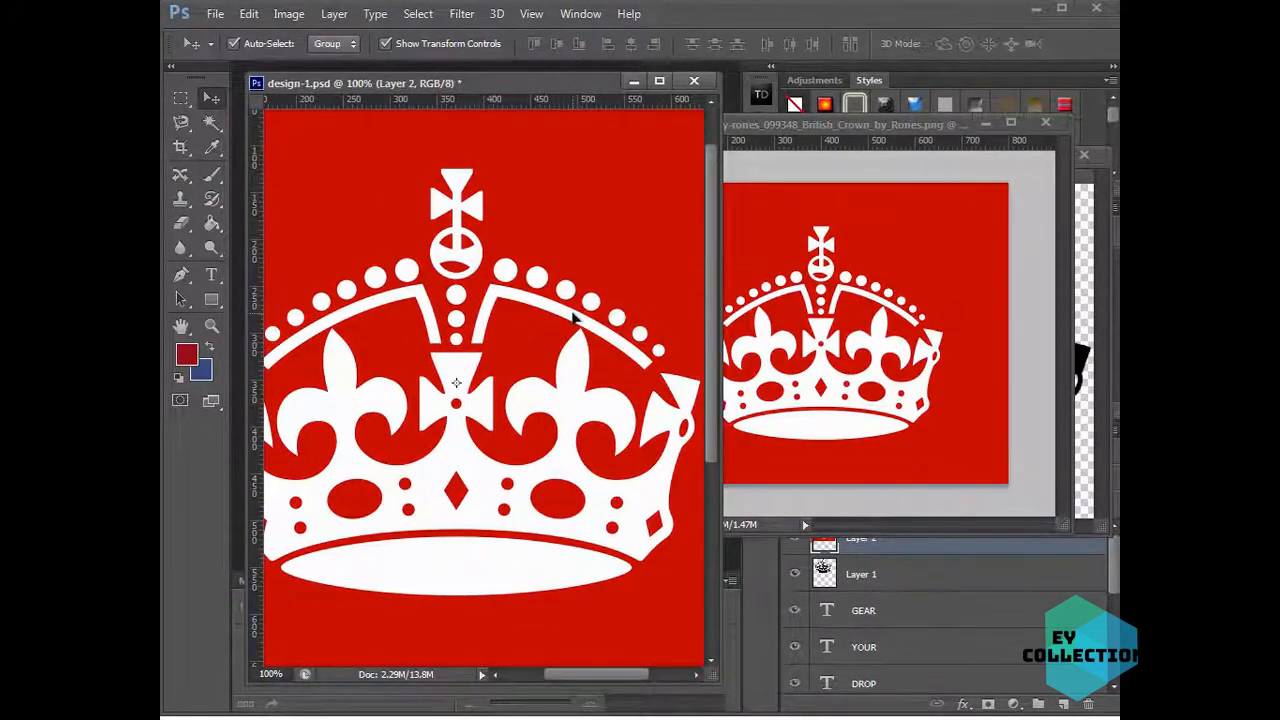
key(Delete)
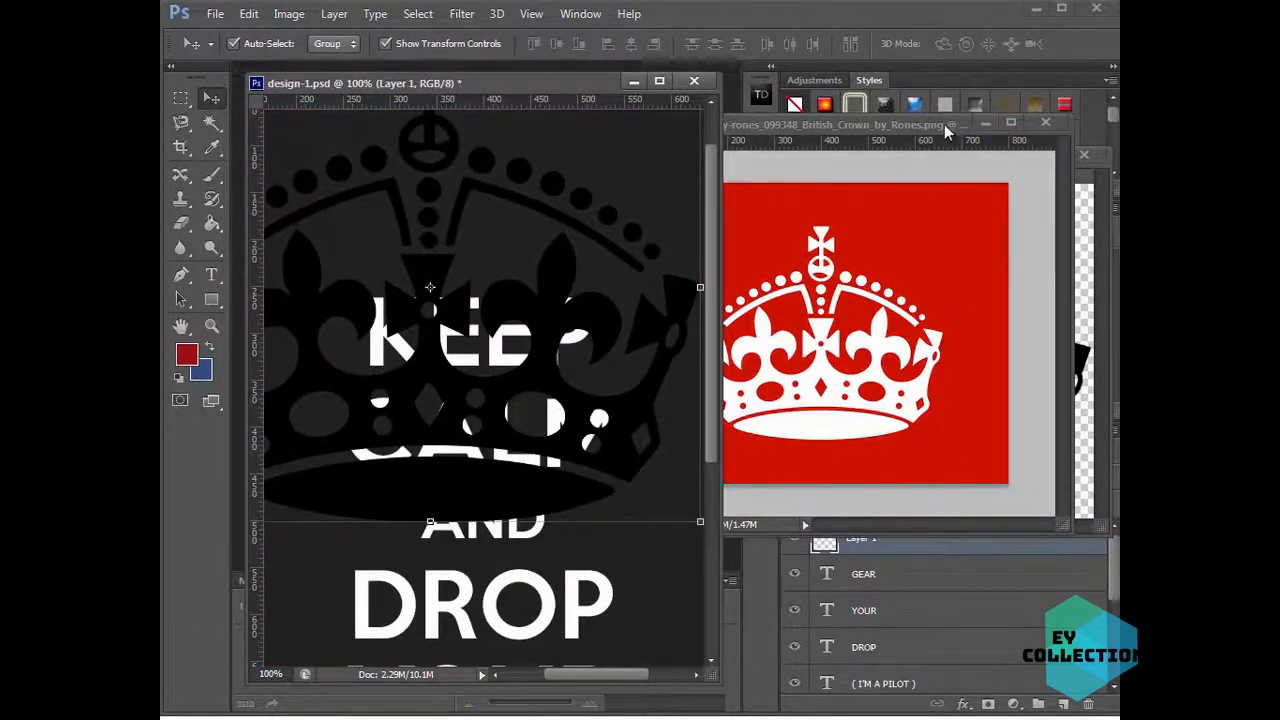
- Bring the white-on-red crown document to the front and position its window clear of the layer list
drag(980, 124, 762, 150)
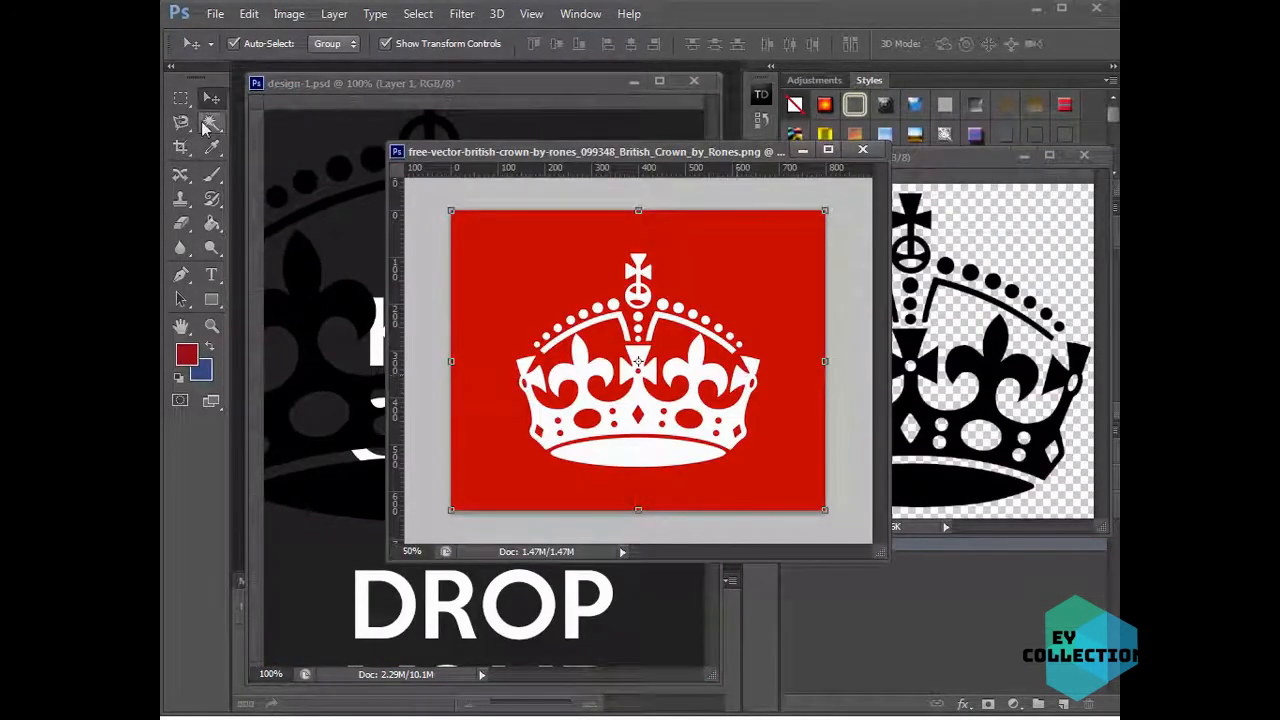
drag(590, 158, 462, 145)
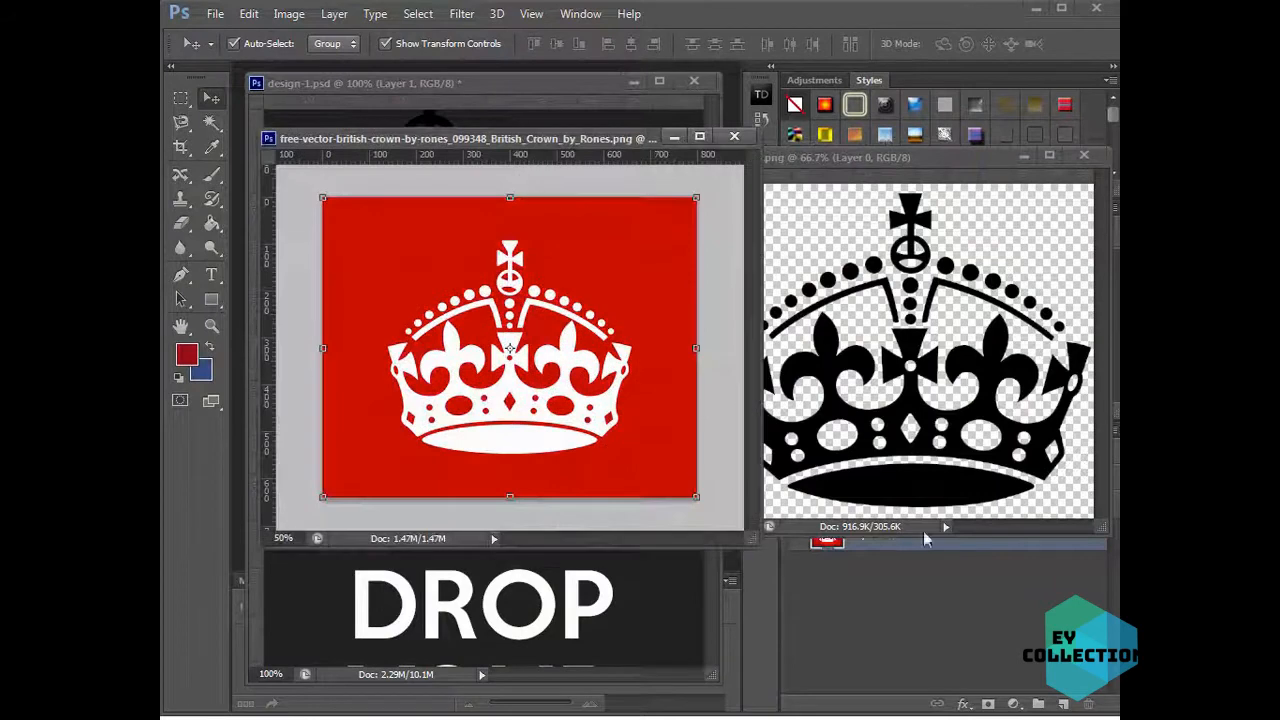
drag(615, 138, 603, 128)
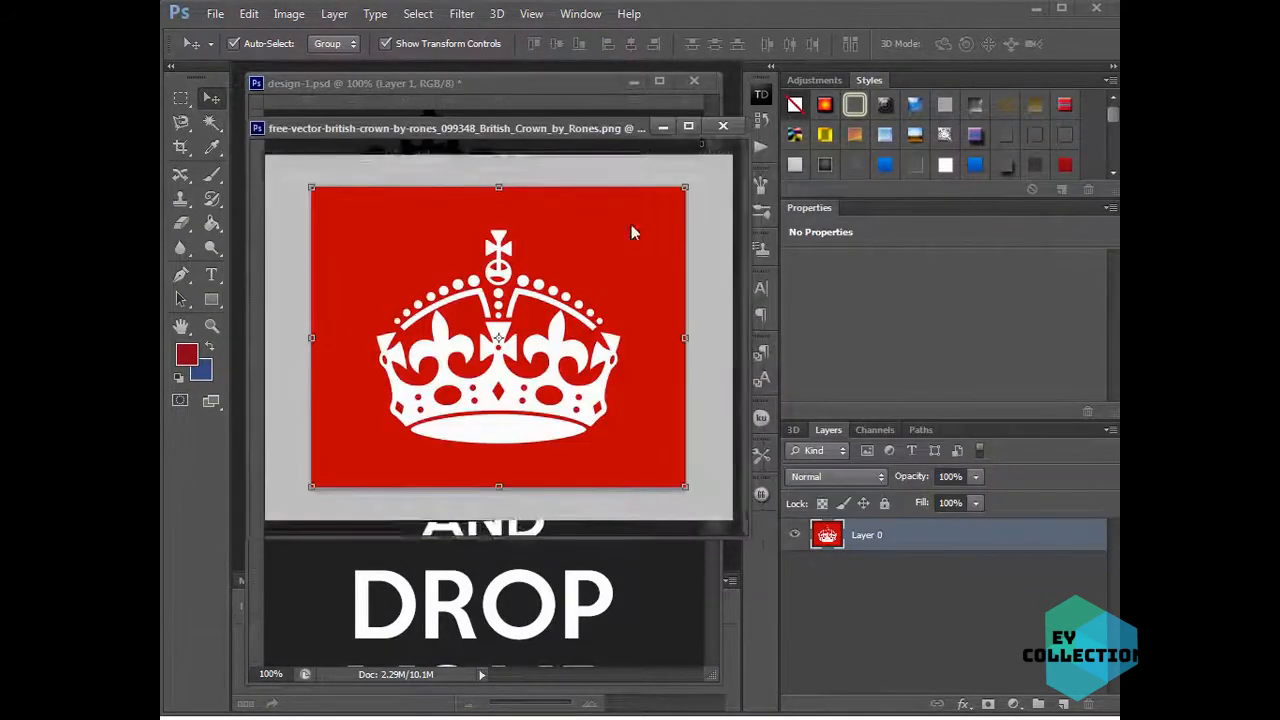
right_click(914, 545)
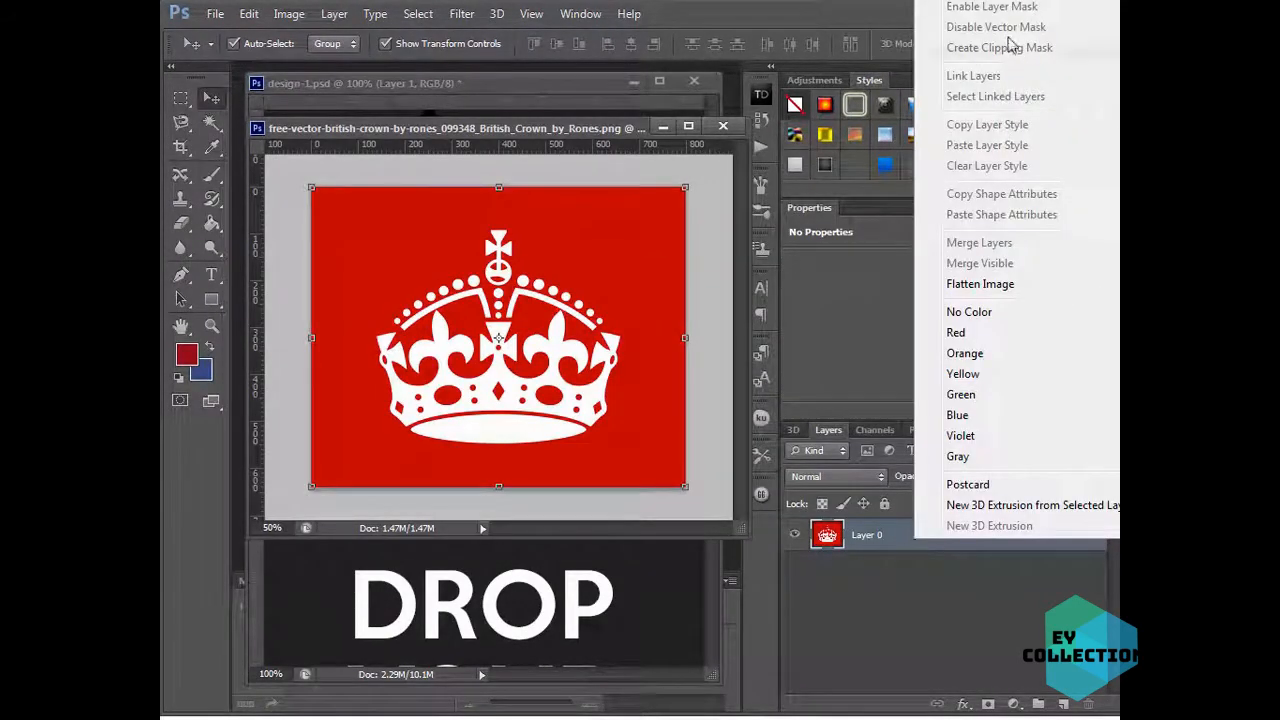
click(868, 19)
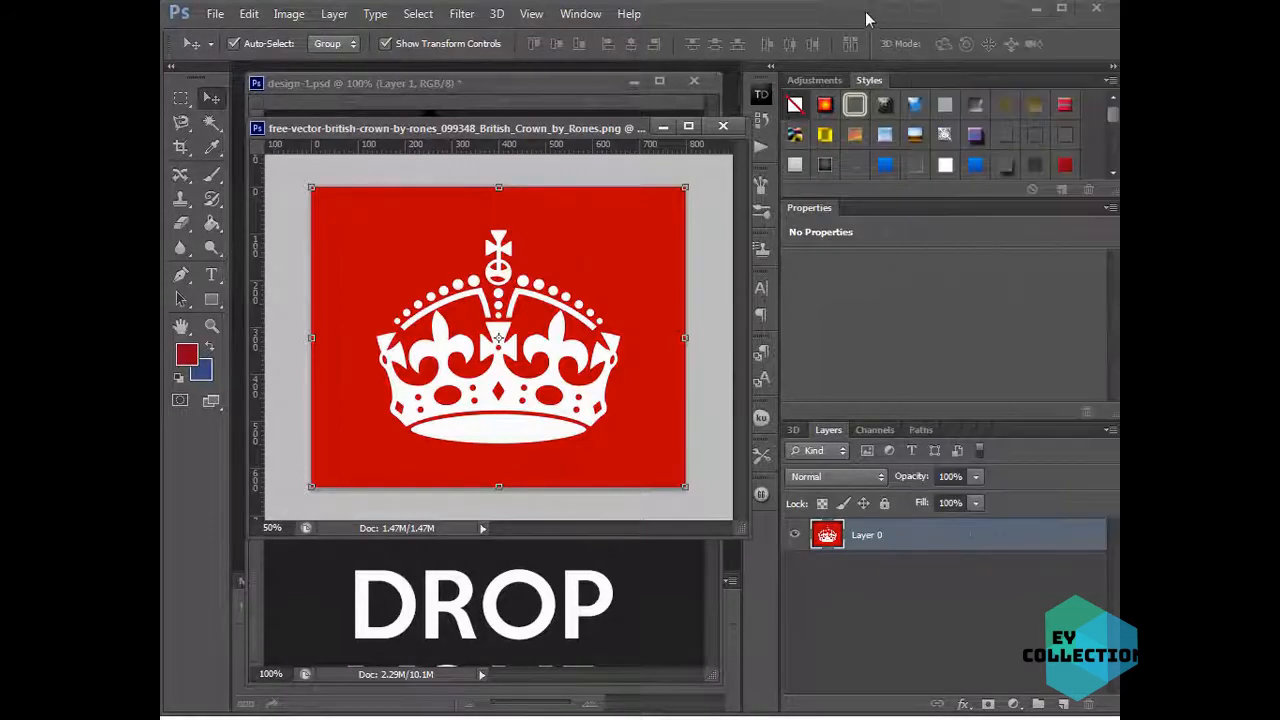
- Duplicate the red crown image's Layer 0 and hide the original layer
drag(882, 24, 889, 211)
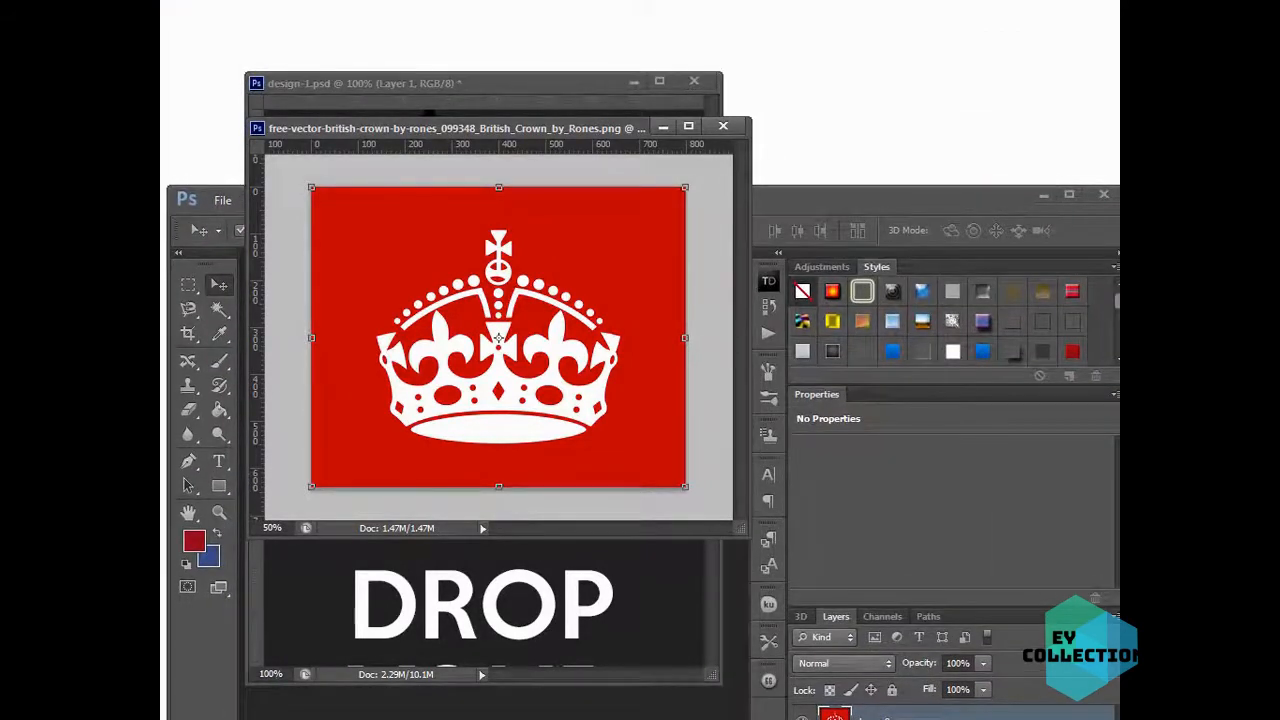
right_click(940, 717)
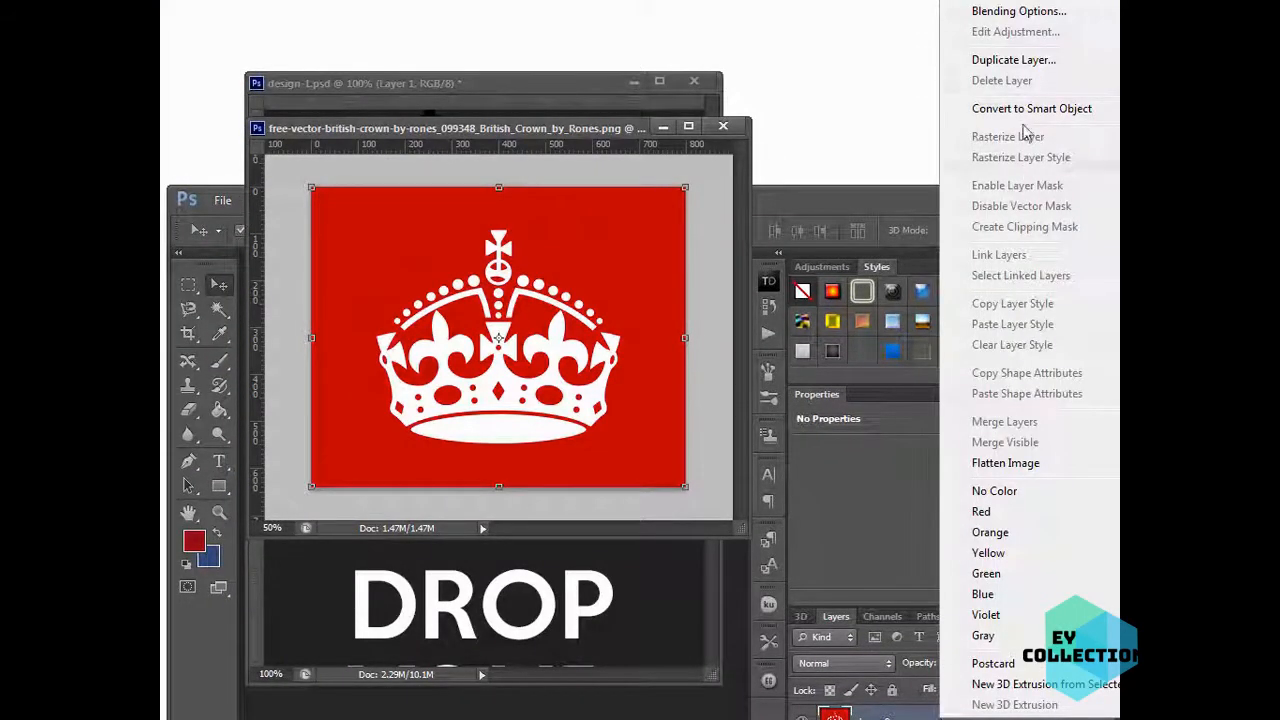
click(1006, 59)
click(907, 211)
drag(907, 211, 900, 22)
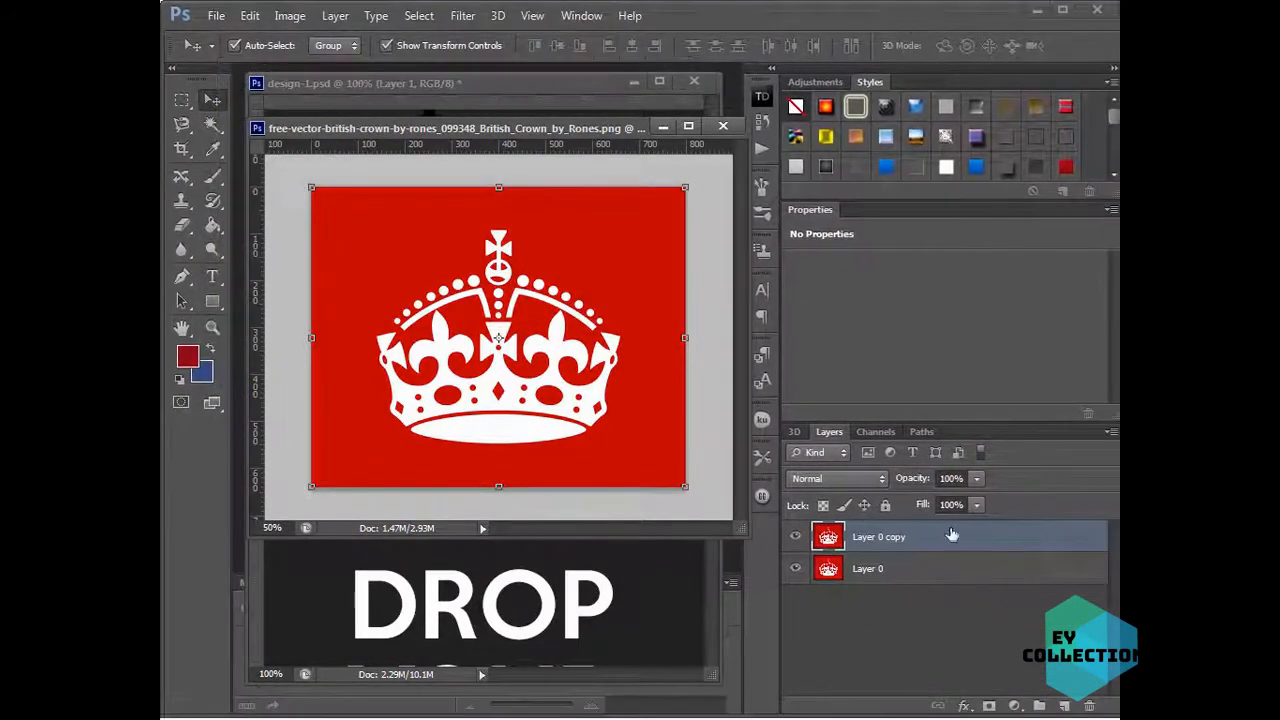
click(796, 569)
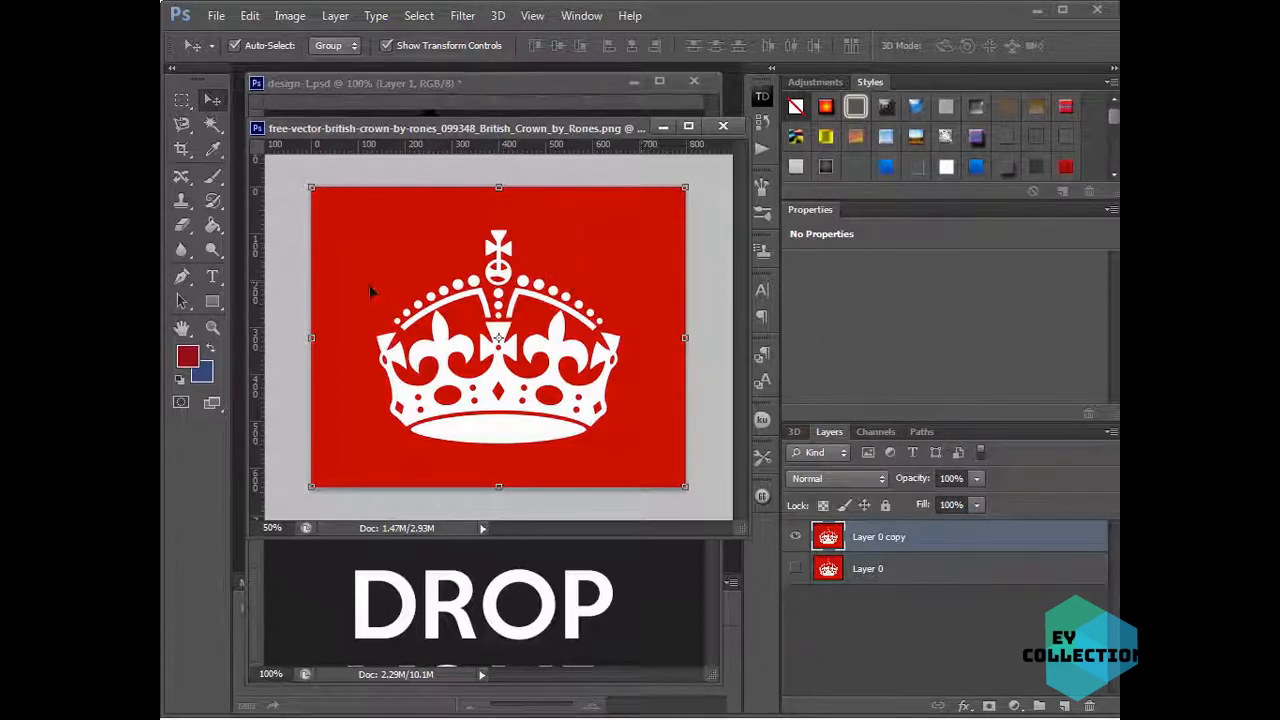
- Select the red background around the crown on the duplicate layer with the Magic Wand at tolerance 5, delete it and deselect
click(211, 126)
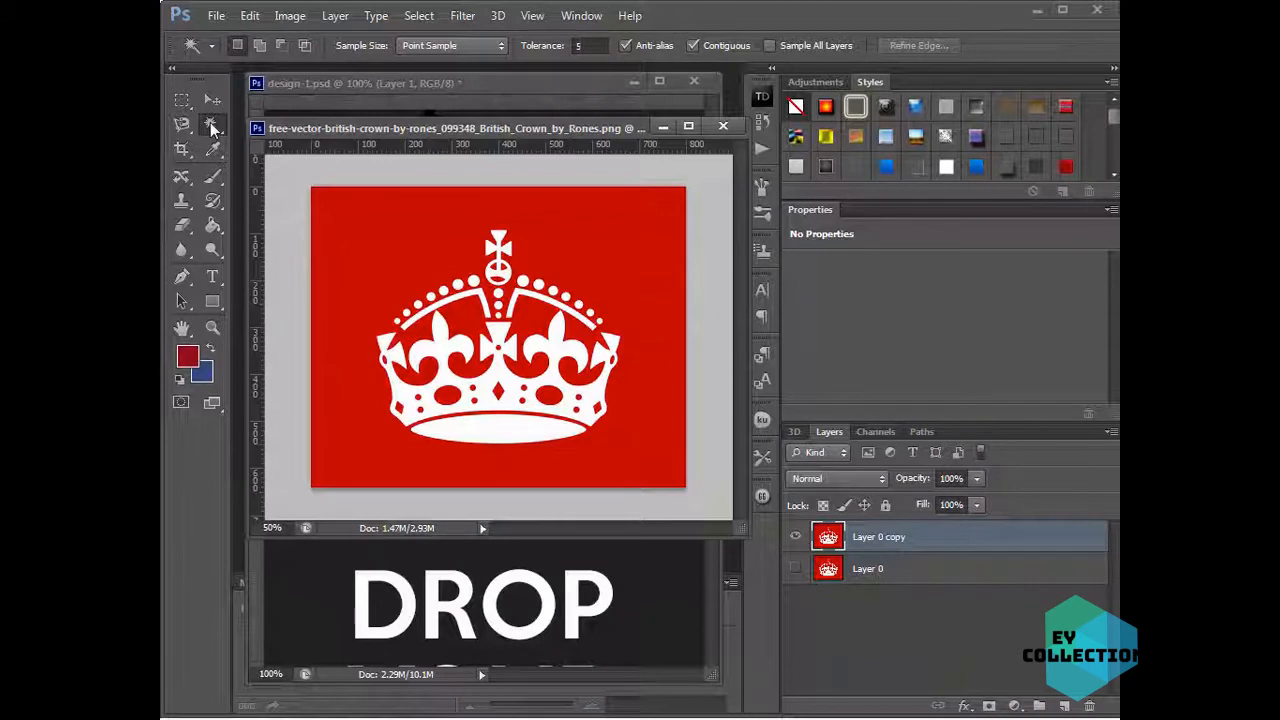
right_click(211, 126)
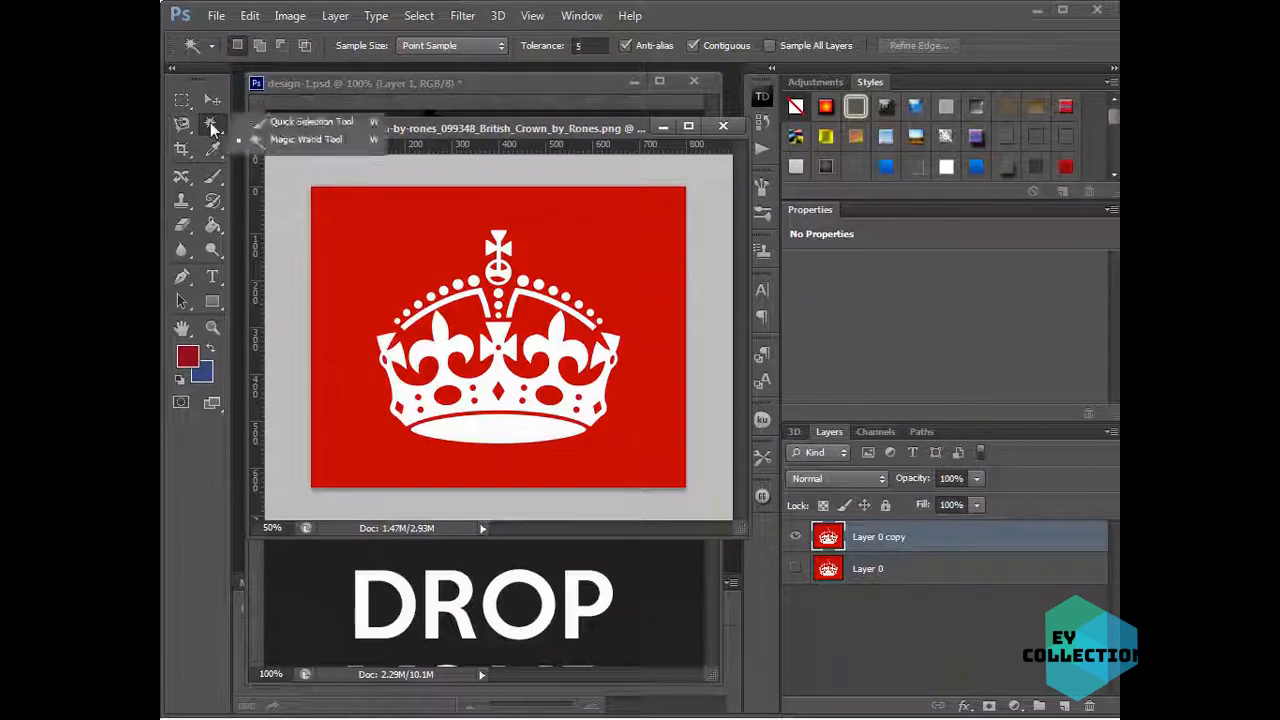
click(276, 139)
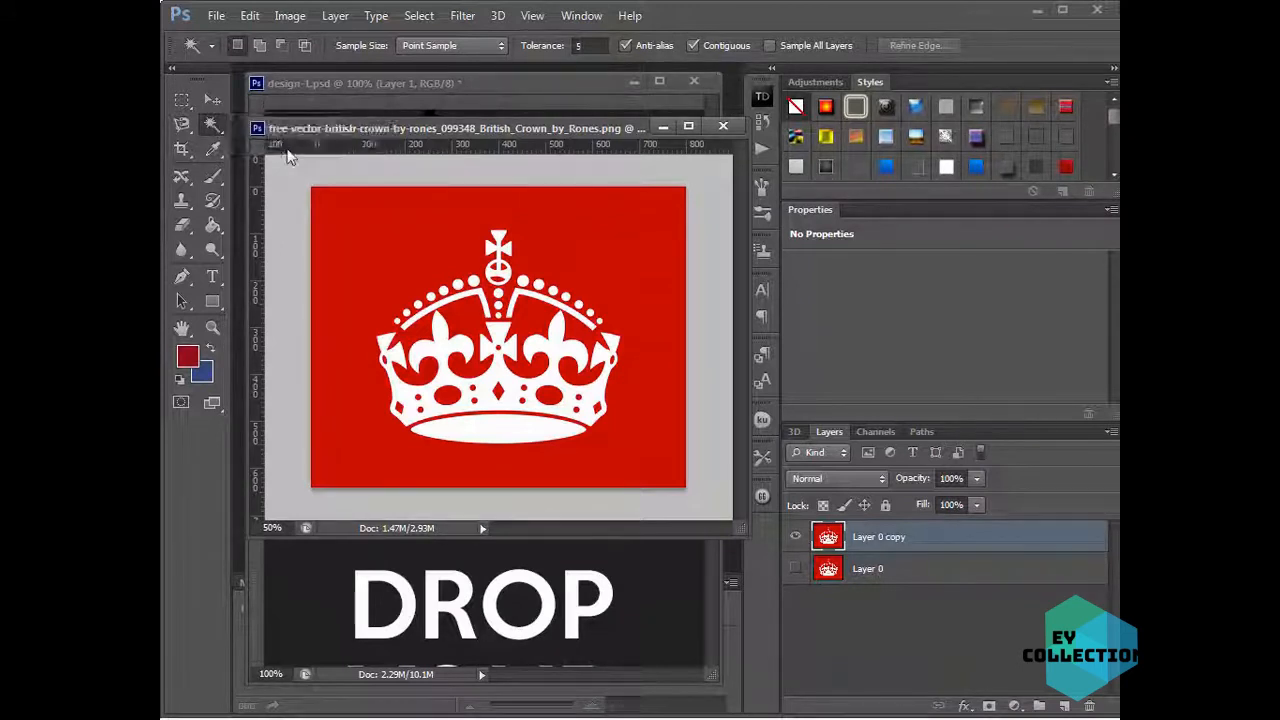
click(377, 236)
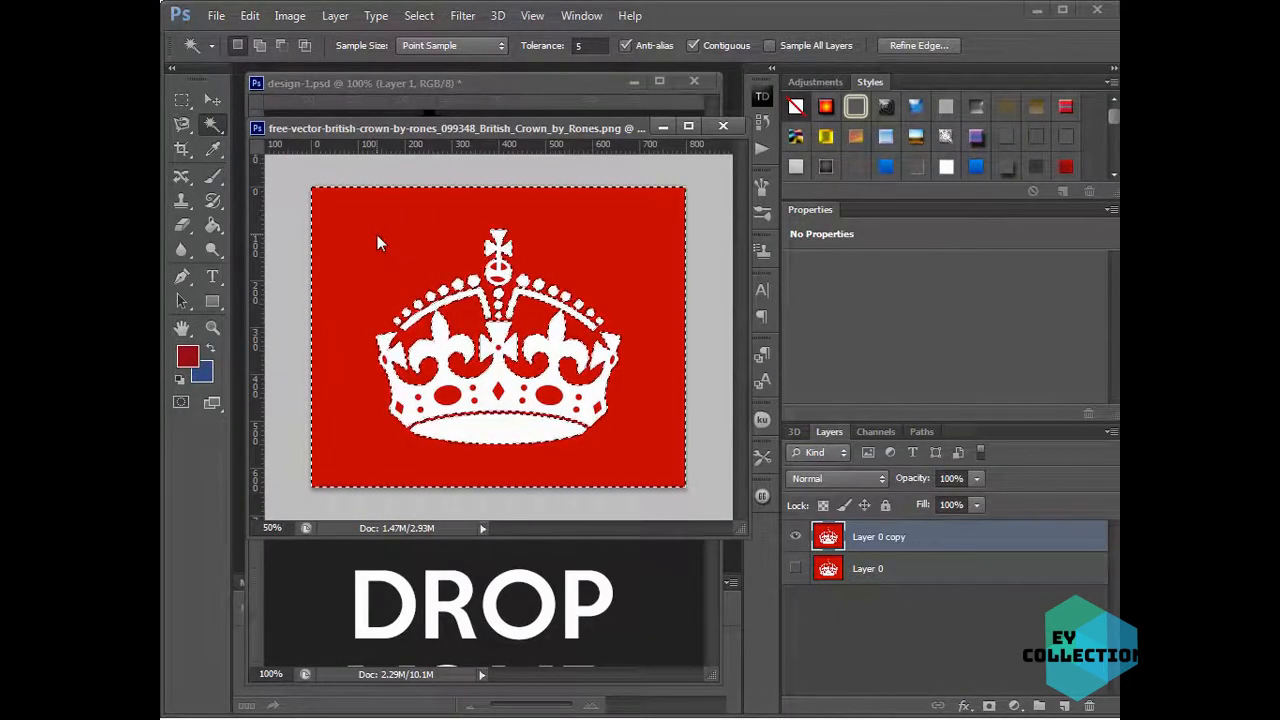
key(Delete)
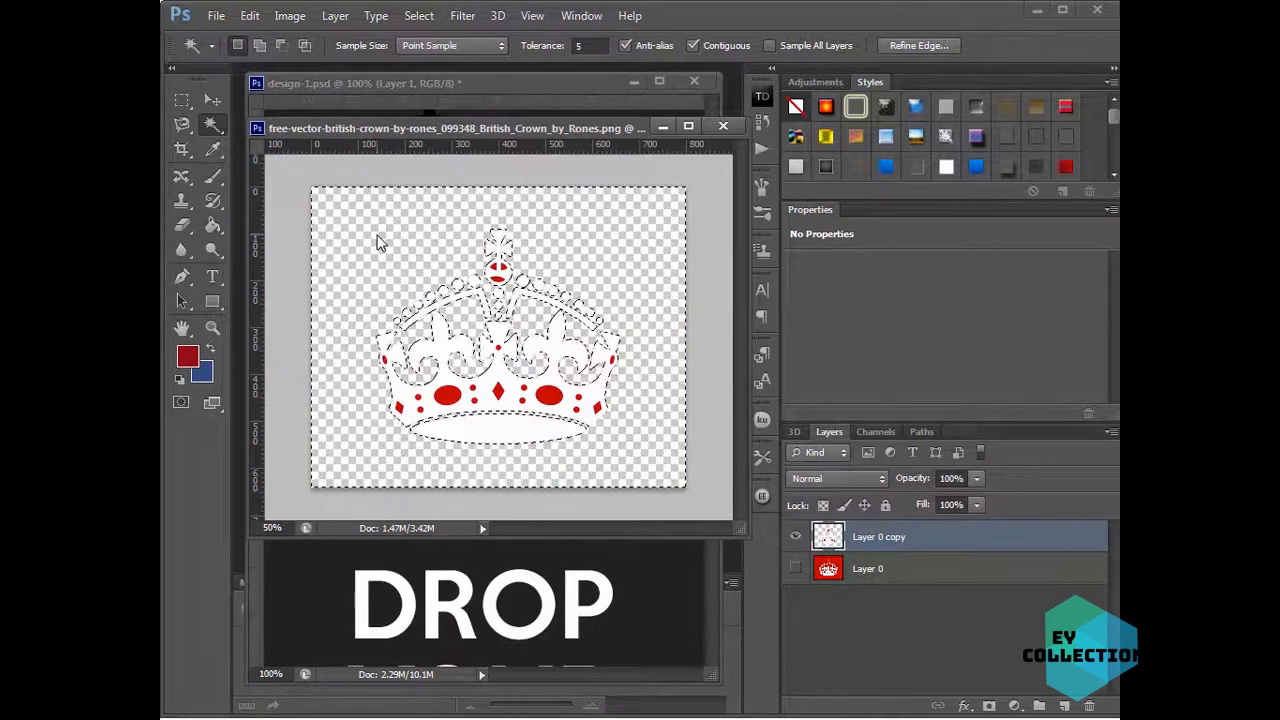
key(ctrl+d)
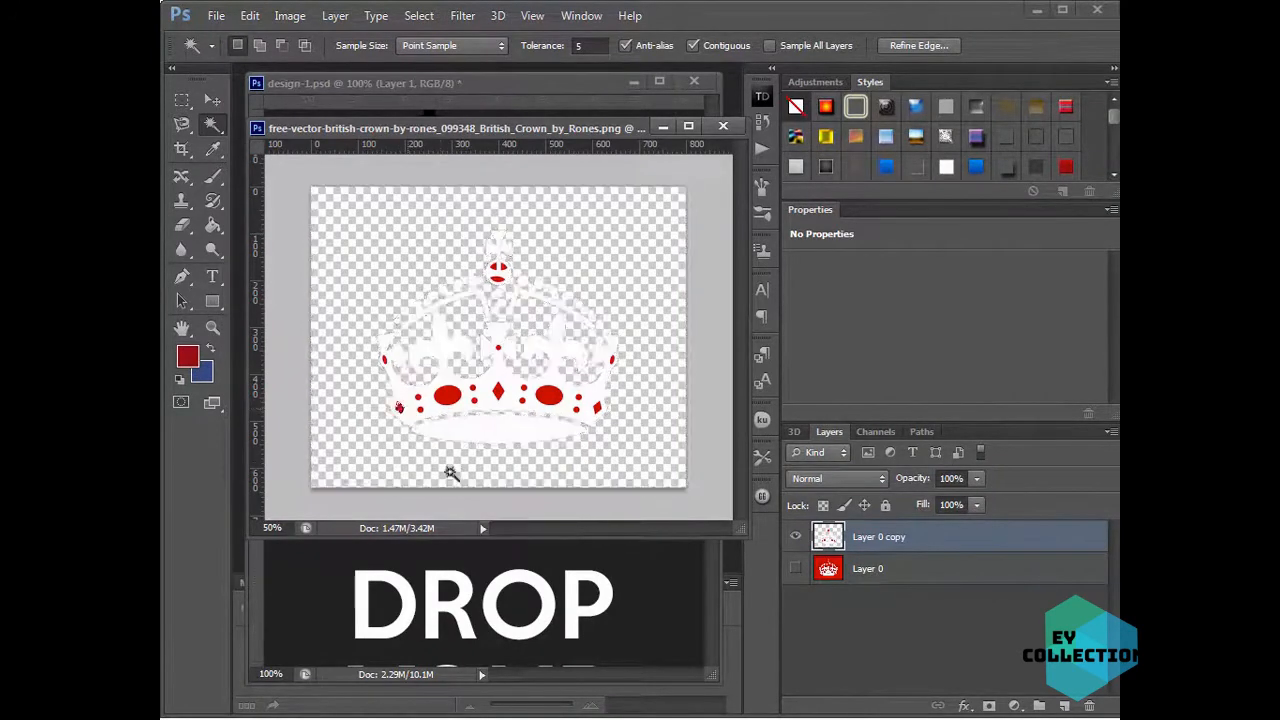
- Delete the red fills from the crown's left-hand jewels: the diamond, large oval, two outer dots and edge oval
key(Delete)
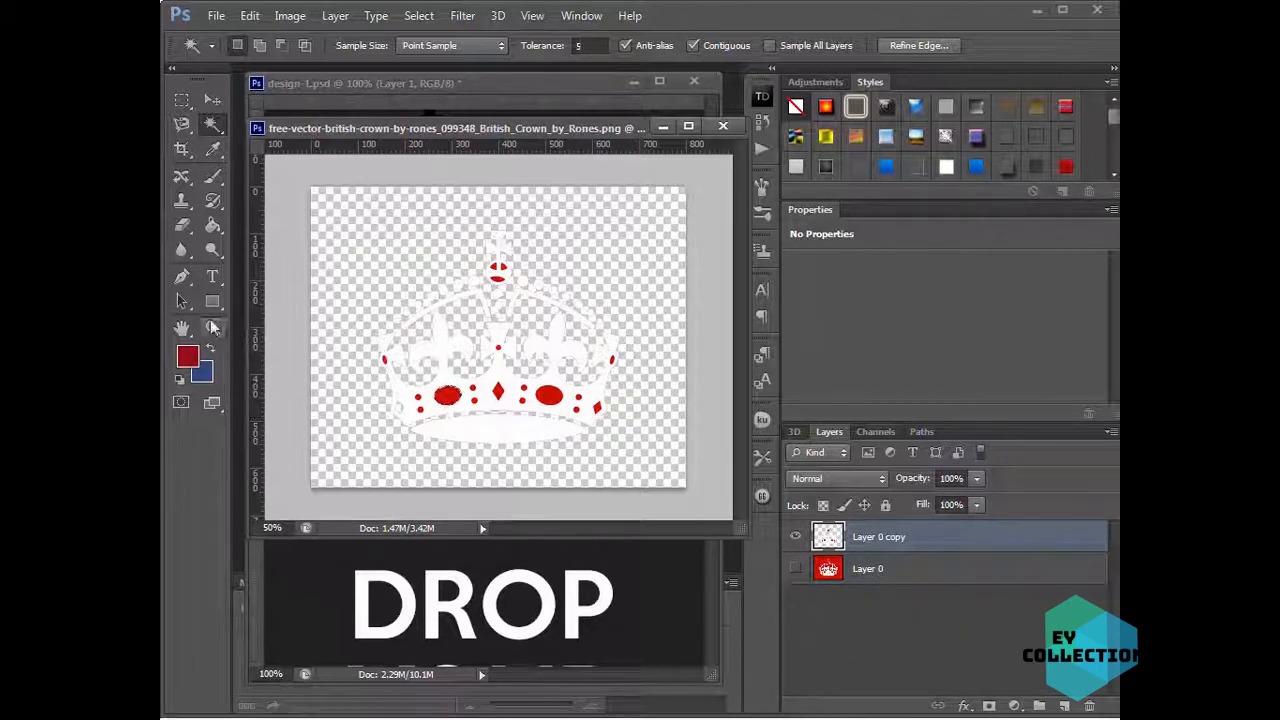
key(z)
click(487, 390)
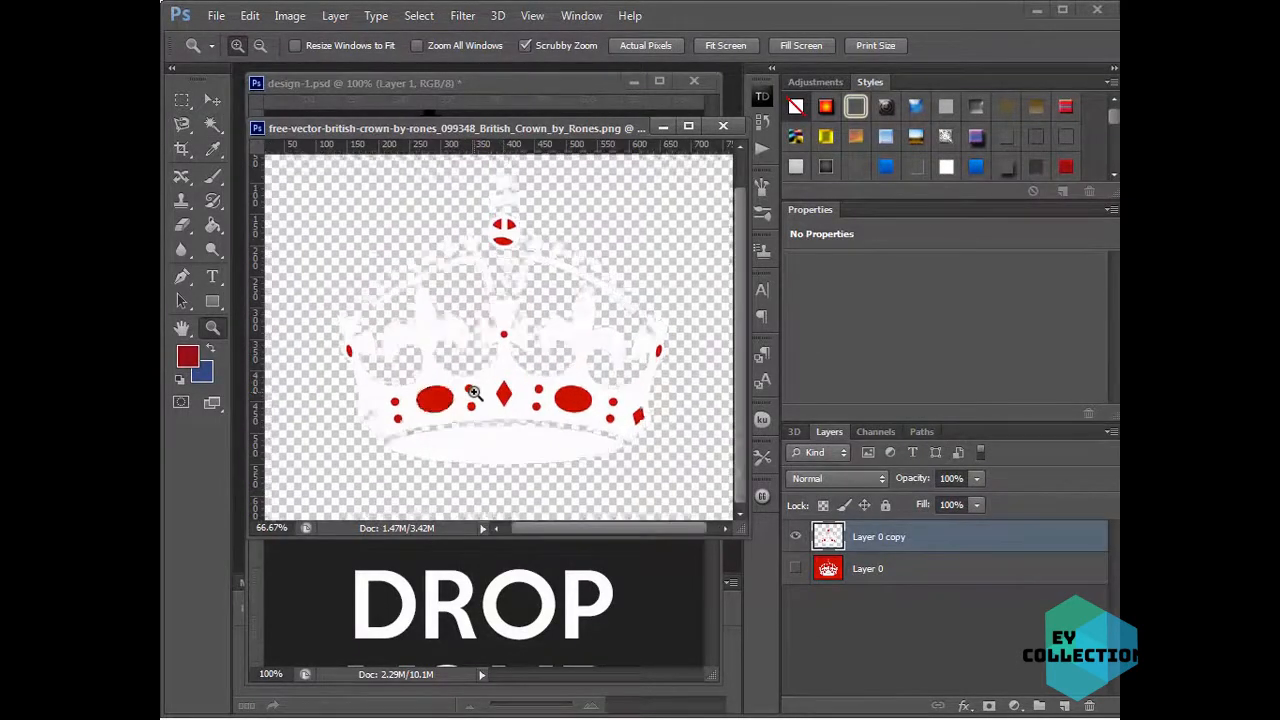
click(505, 420)
click(212, 124)
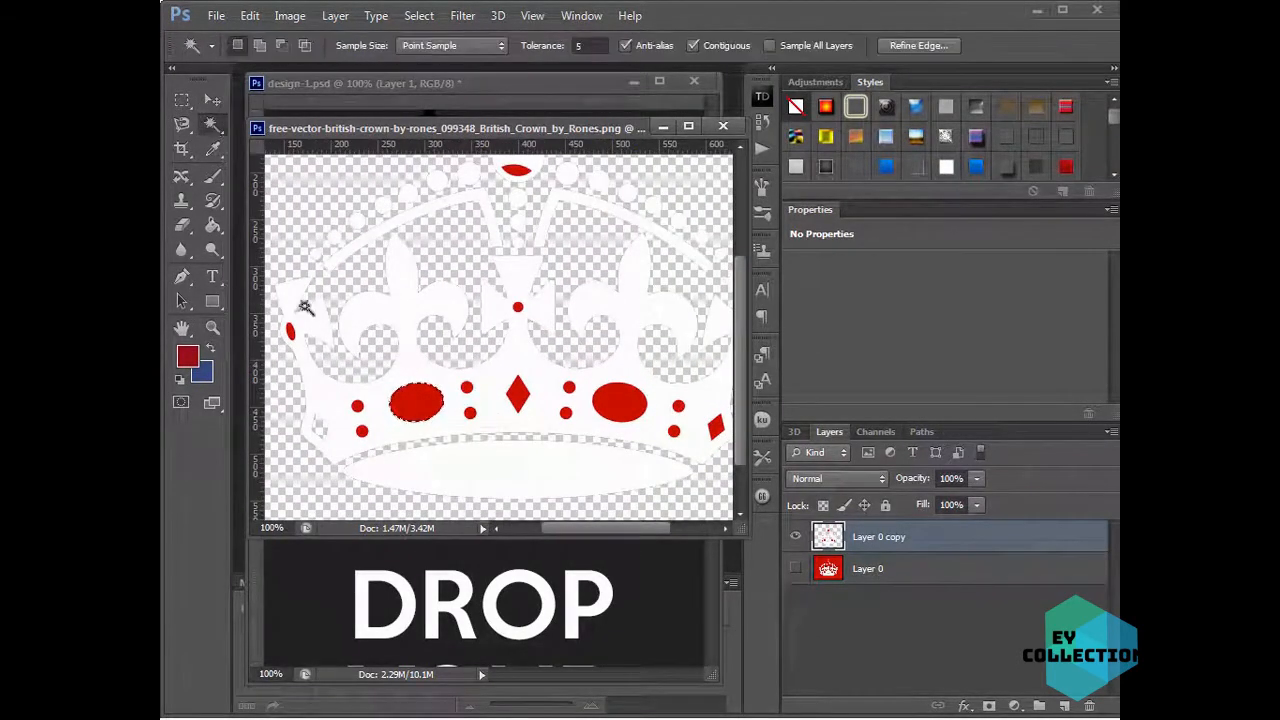
key(Delete)
click(357, 407)
key(Delete)
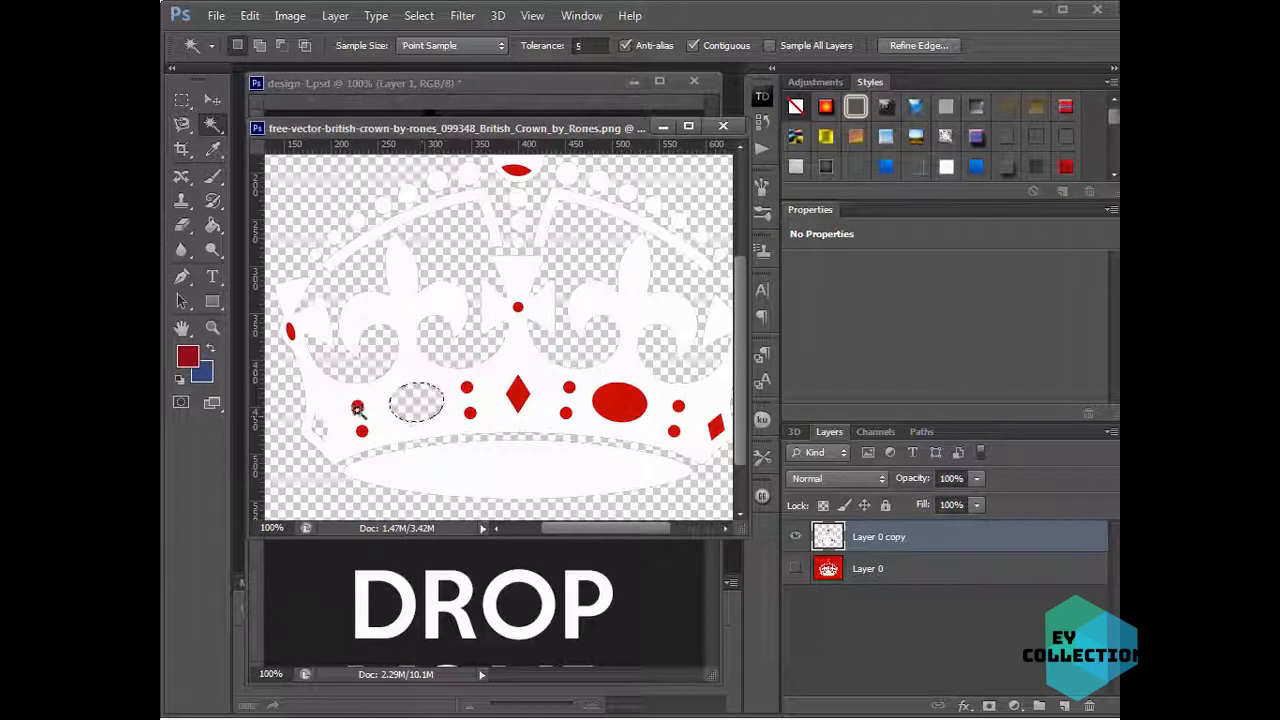
click(362, 433)
key(Delete)
click(290, 331)
key(Delete)
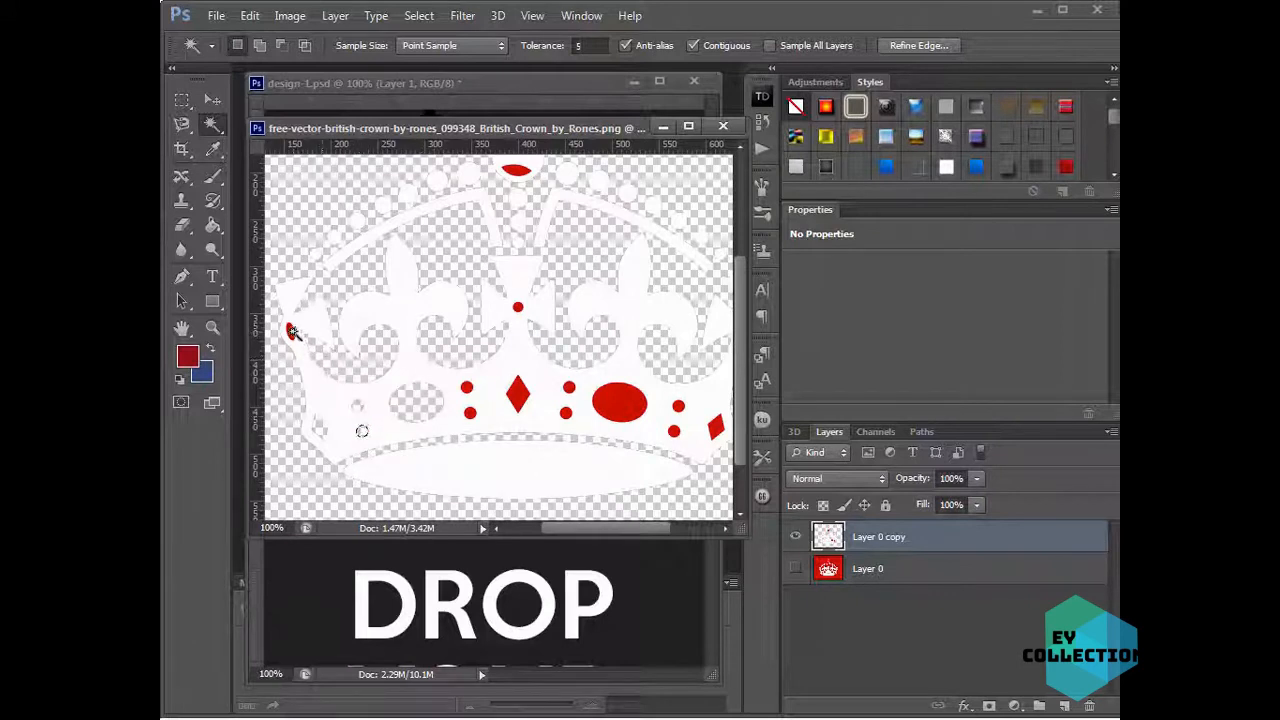
- Delete the red from the crown's central dot, the central diamond and the two dots just left of that diamond
click(518, 306)
key(Delete)
key(Delete)
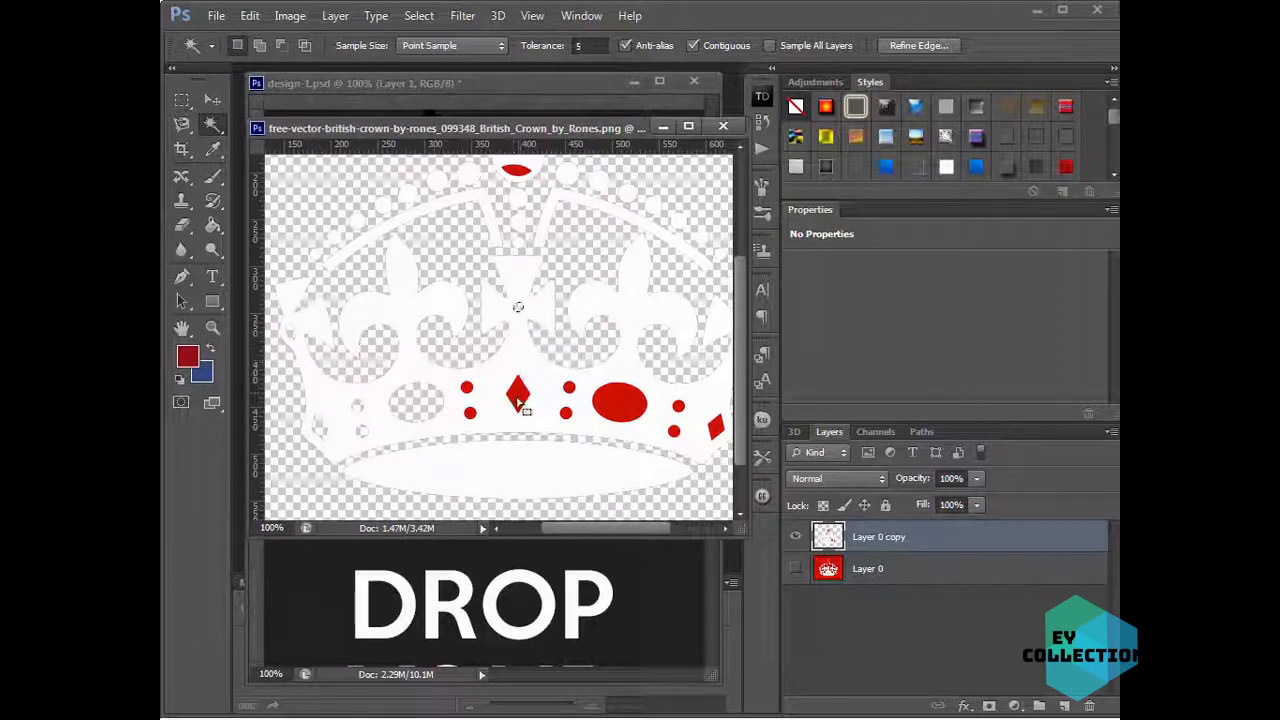
key(Delete)
click(467, 387)
key(Delete)
click(470, 413)
key(Delete)
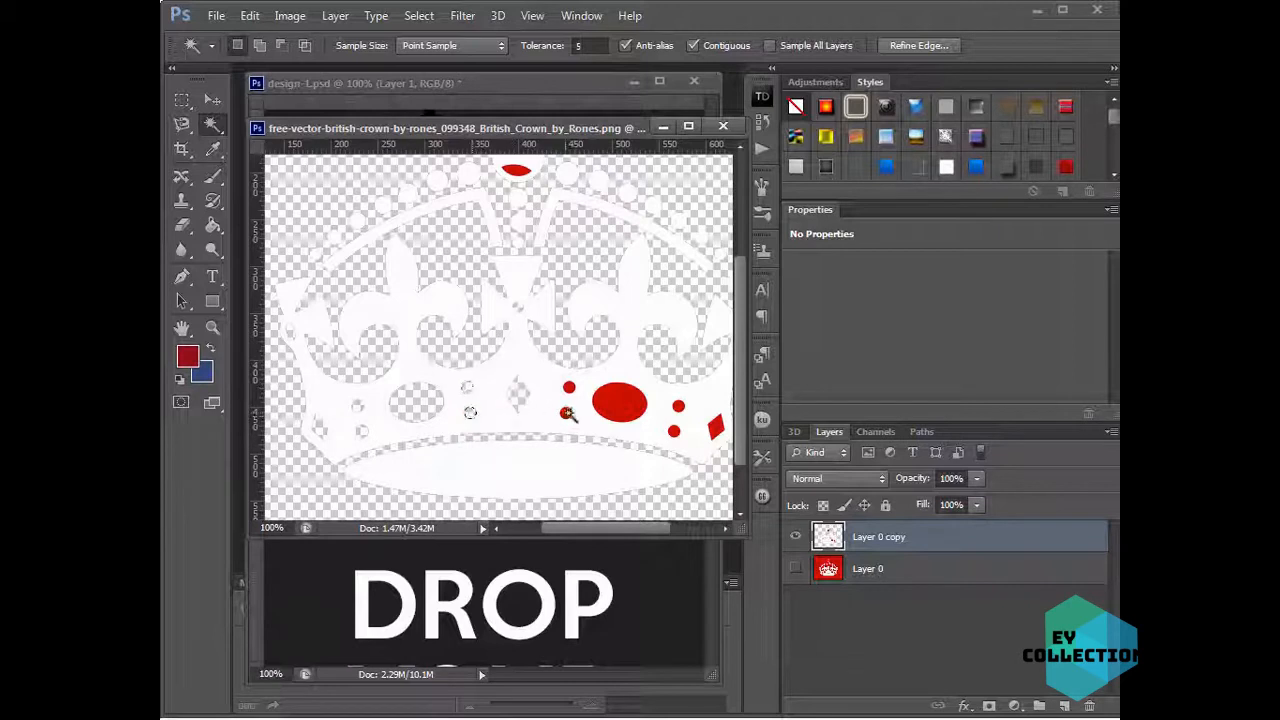
- Delete the red from the two dots just right of the central diamond and from the large right-hand oval
click(566, 413)
key(Delete)
click(568, 387)
key(Delete)
click(620, 402)
key(Delete)
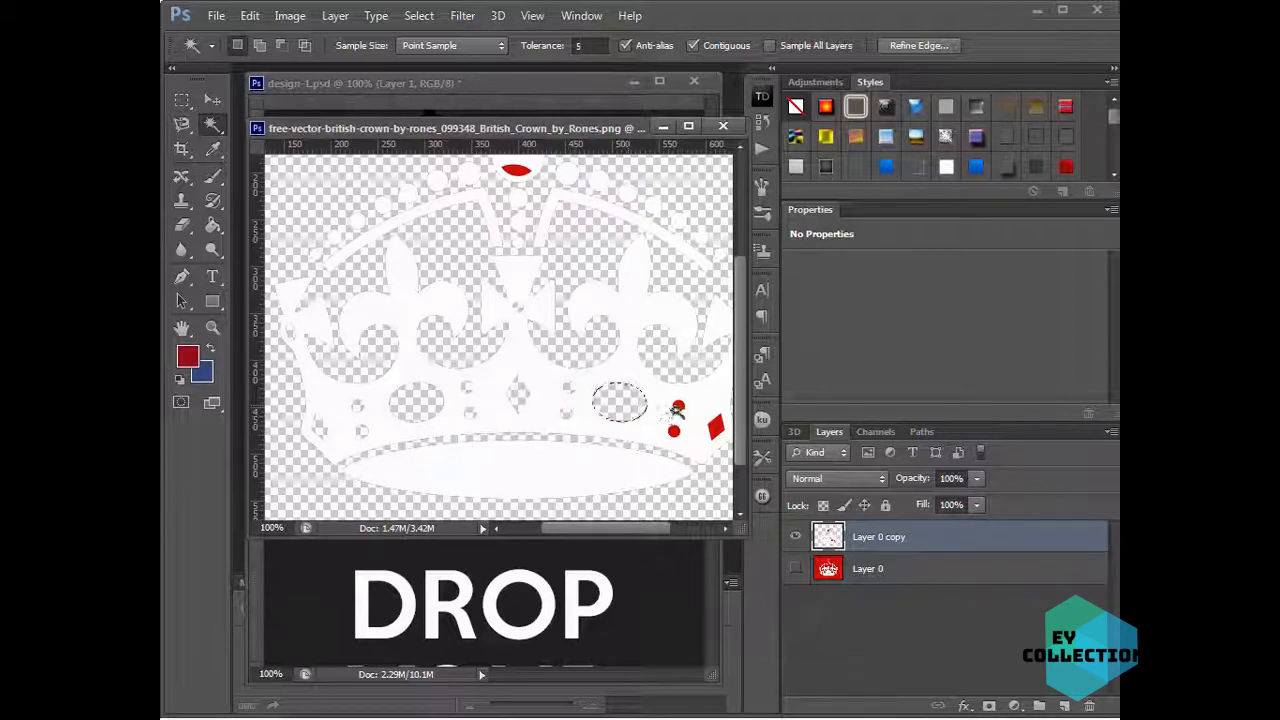
- Delete the red from the two outer right-hand dots and the right-hand diamond of the crown band
click(678, 405)
key(Delete)
click(700, 437)
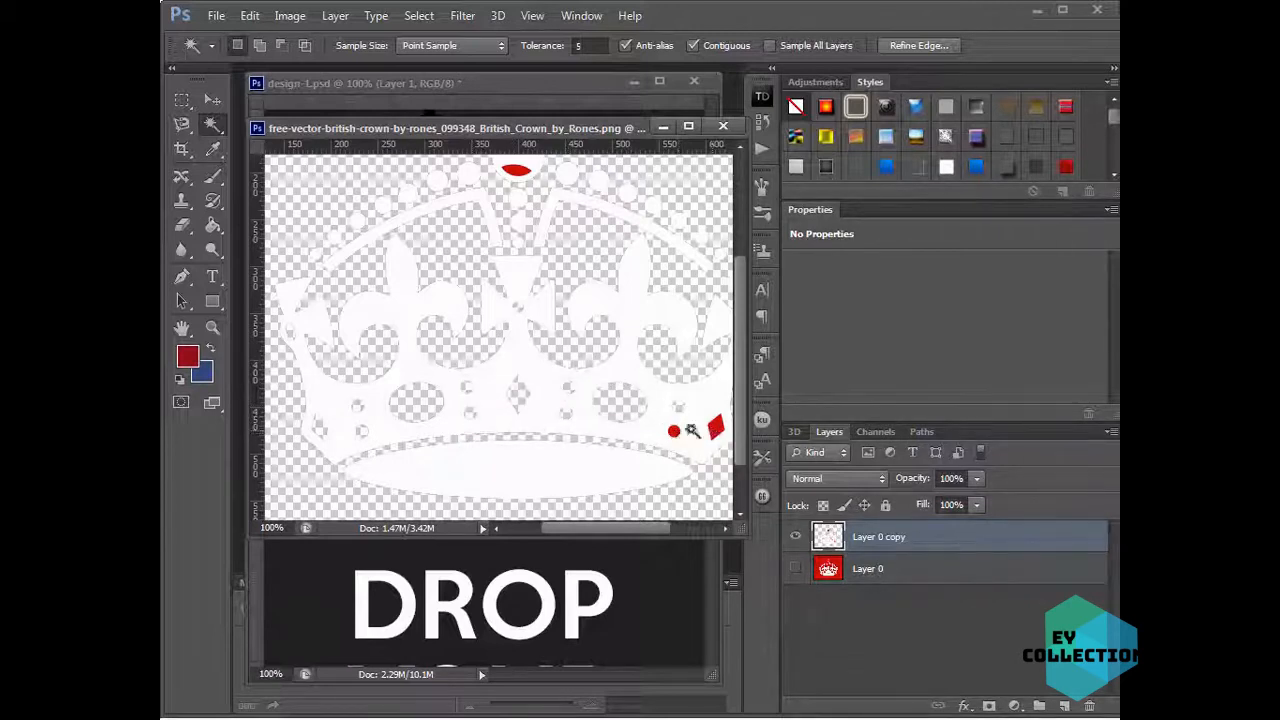
click(675, 431)
key(Delete)
click(716, 429)
key(Delete)
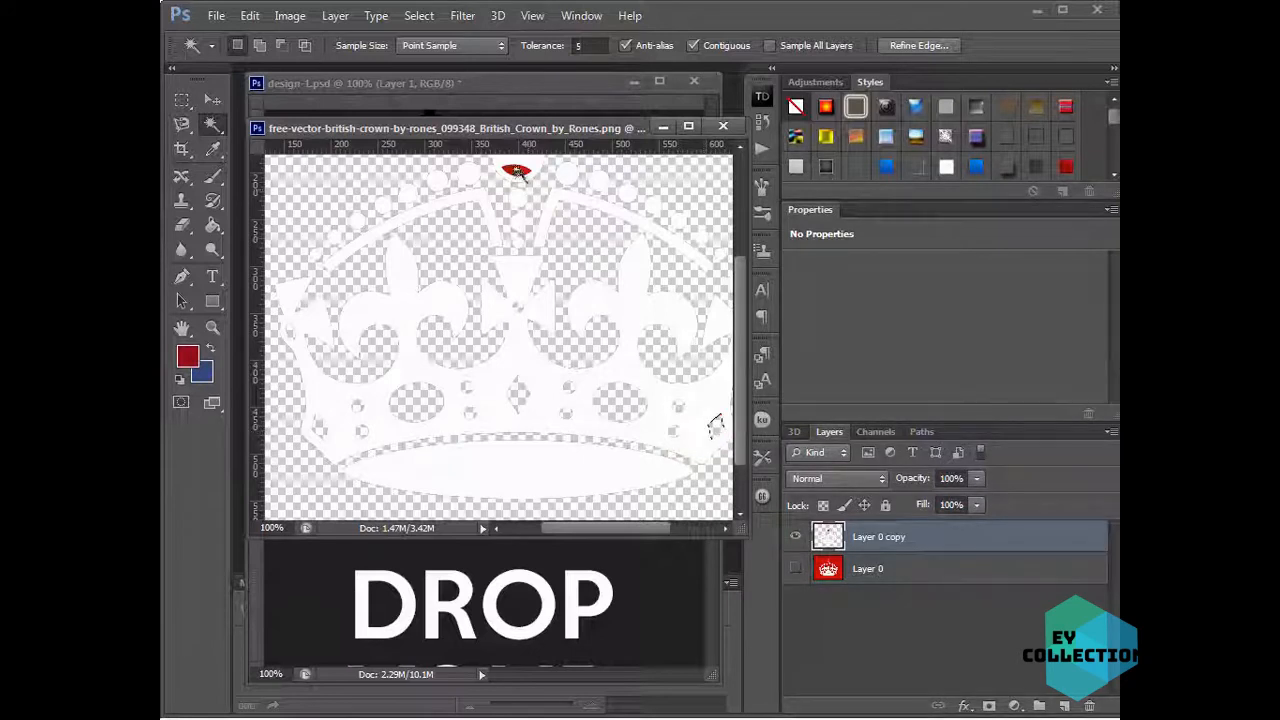
- Delete the remaining red from the orb below the cross and the crown's right edge oval, and clear the selection
click(515, 170)
key(Delete)
drag(580, 527, 610, 530)
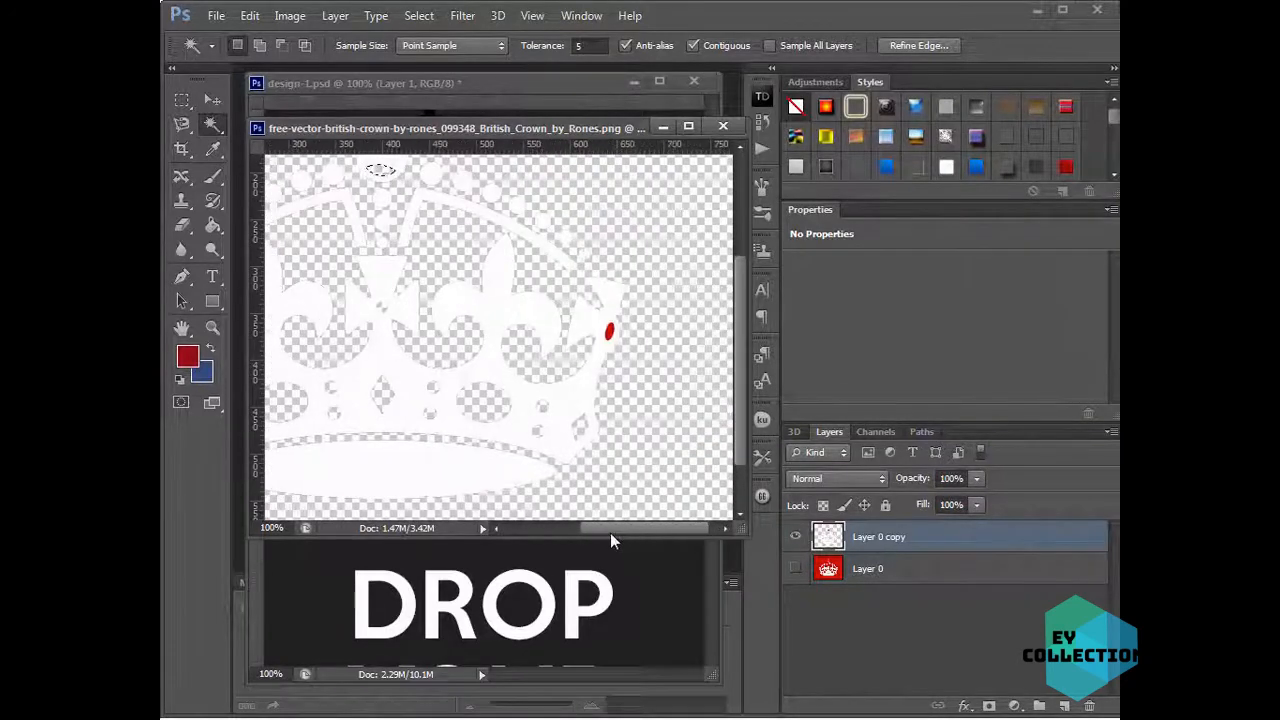
click(608, 332)
key(Delete)
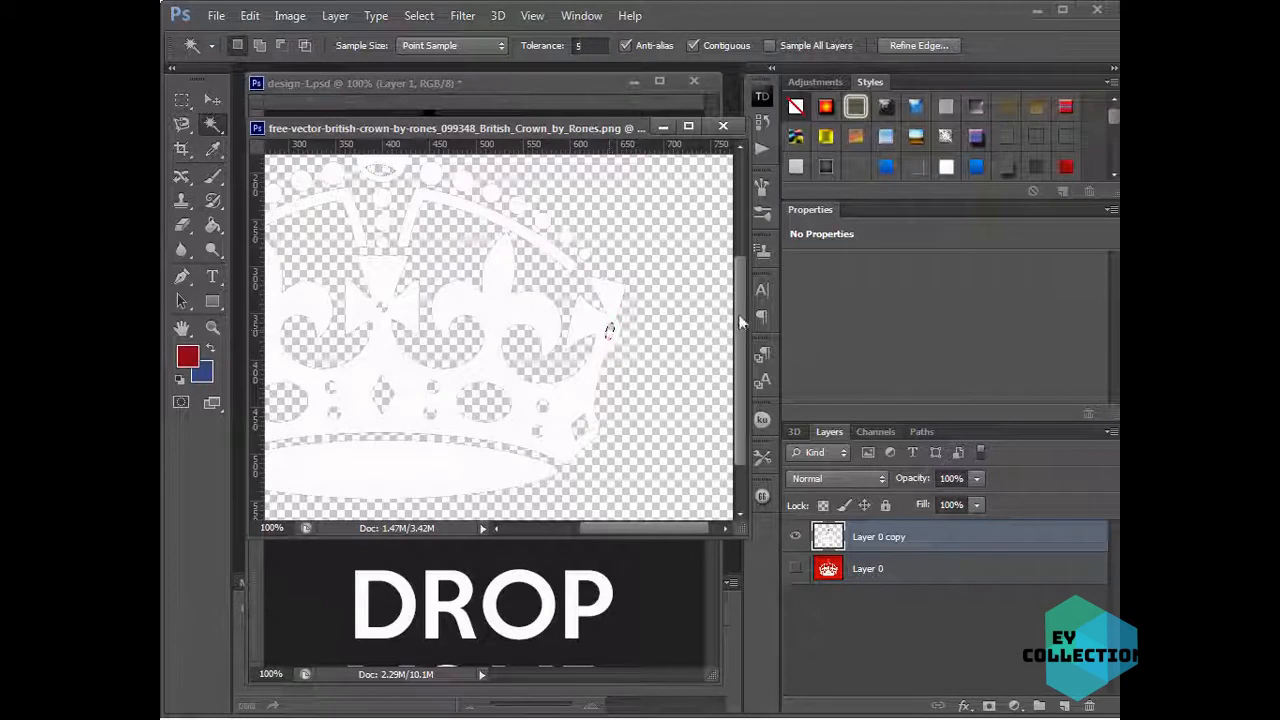
drag(740, 322, 740, 252)
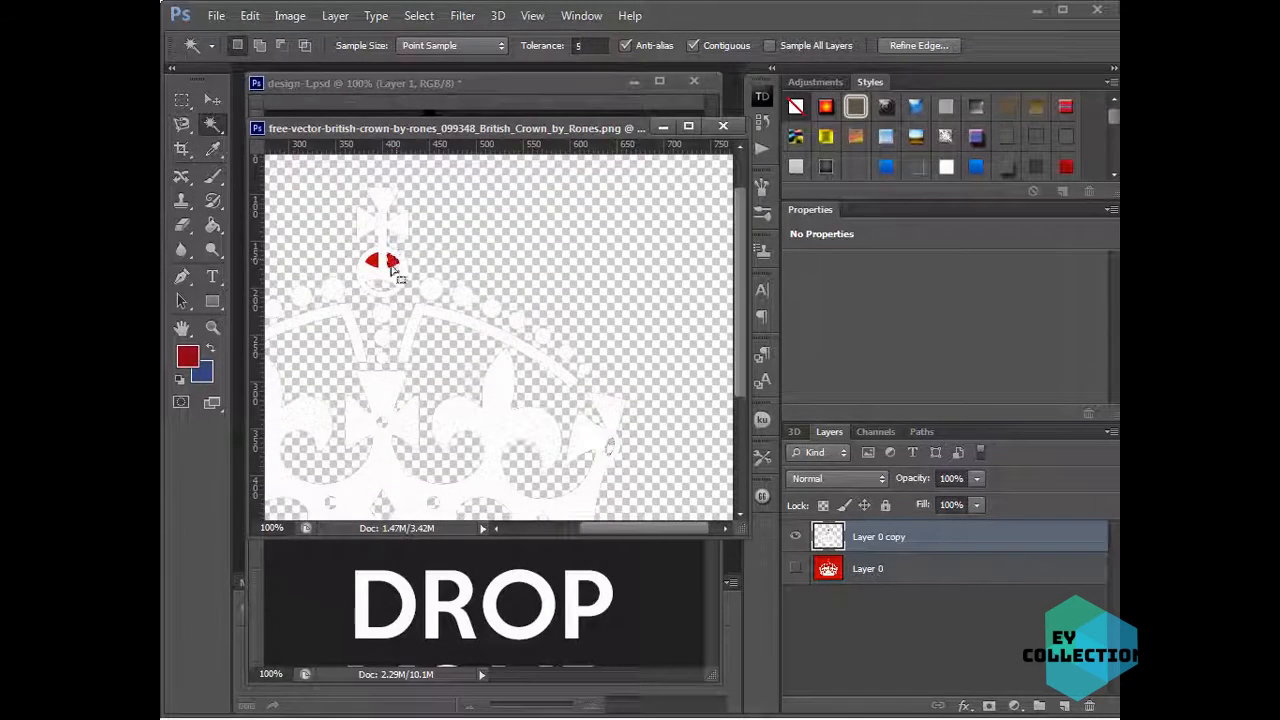
click(389, 264)
key(Delete)
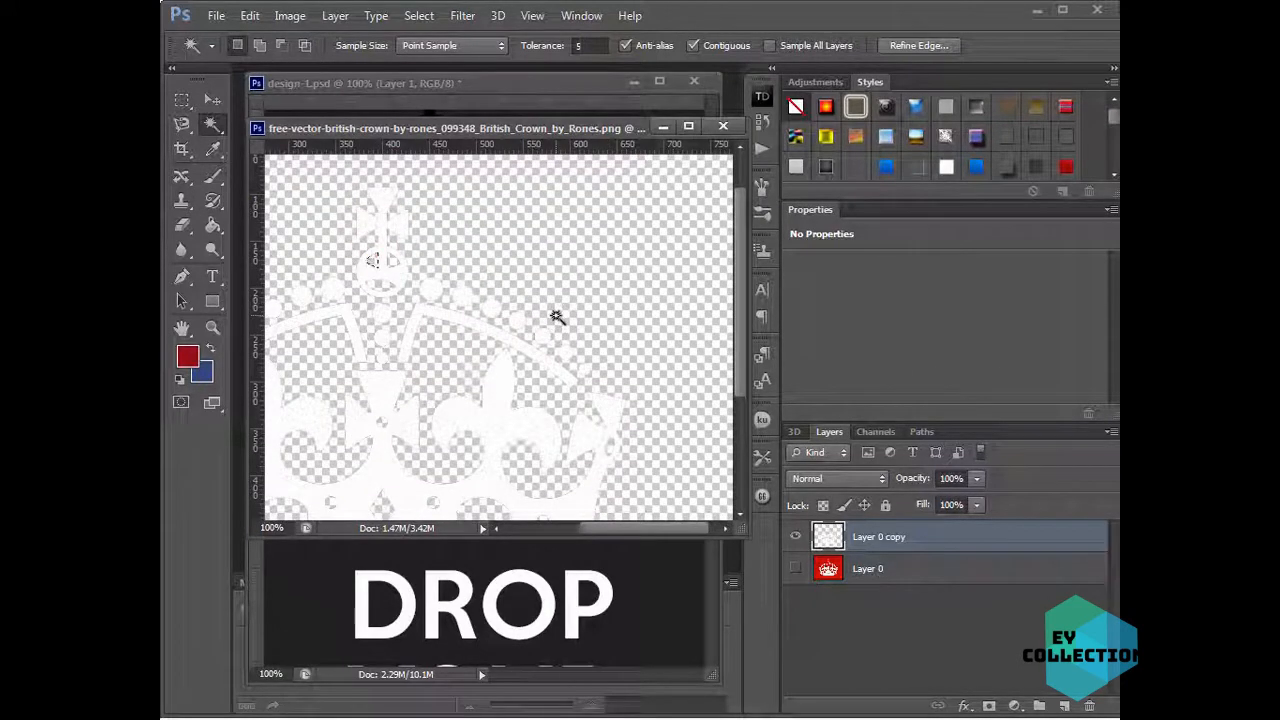
key(ctrl+d)
- Enlarge the crown document's window, set it beside the design, and copy the cut-out white crown into design-1.psd with the Move tool
drag(625, 528, 554, 528)
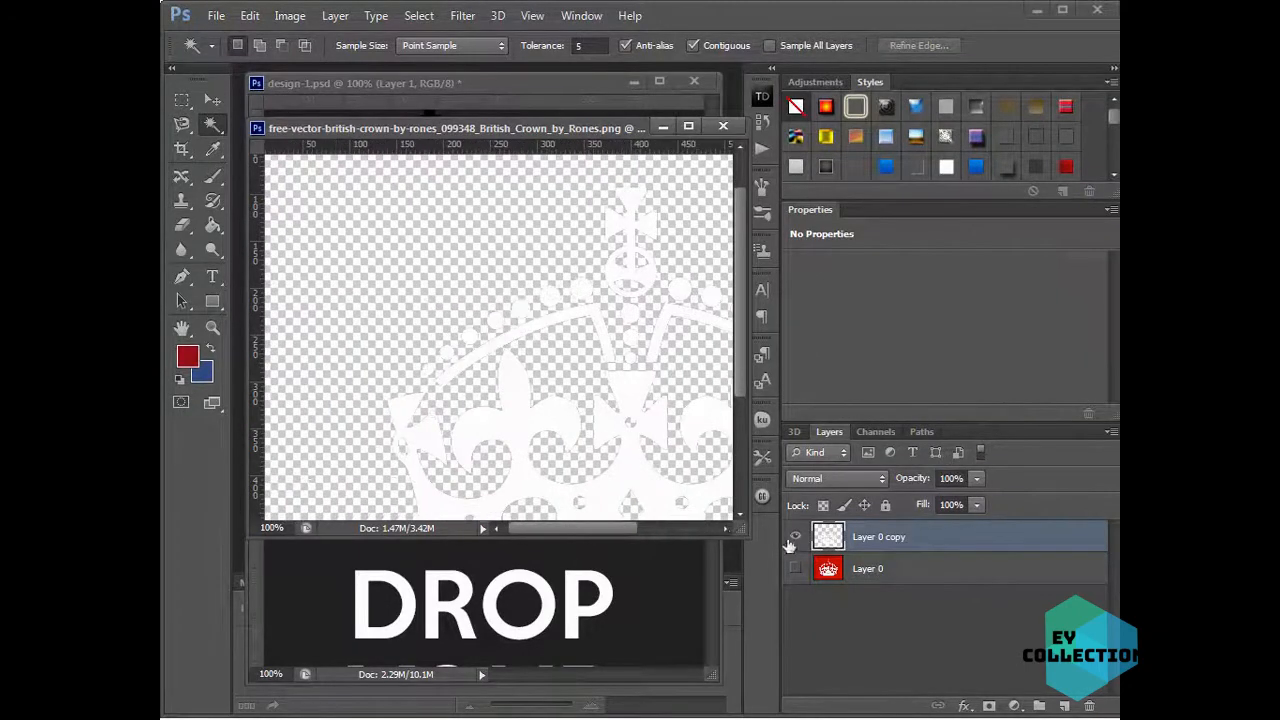
drag(741, 532, 992, 668)
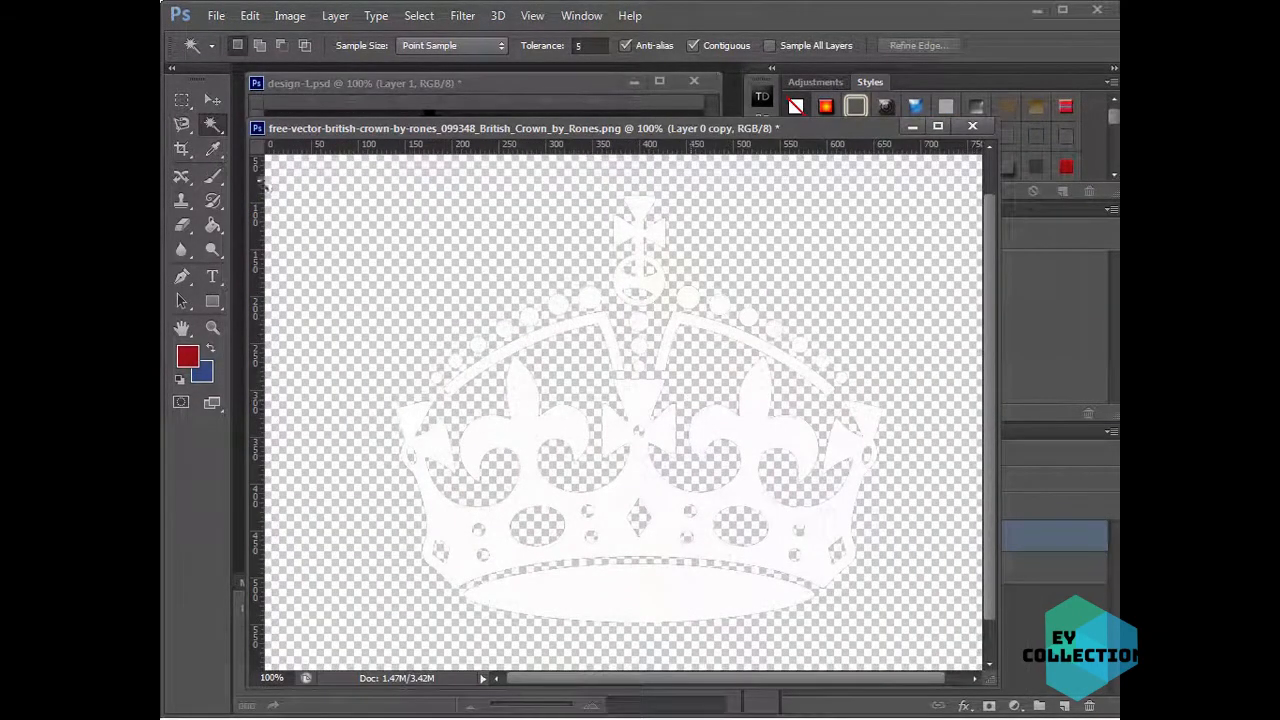
click(209, 100)
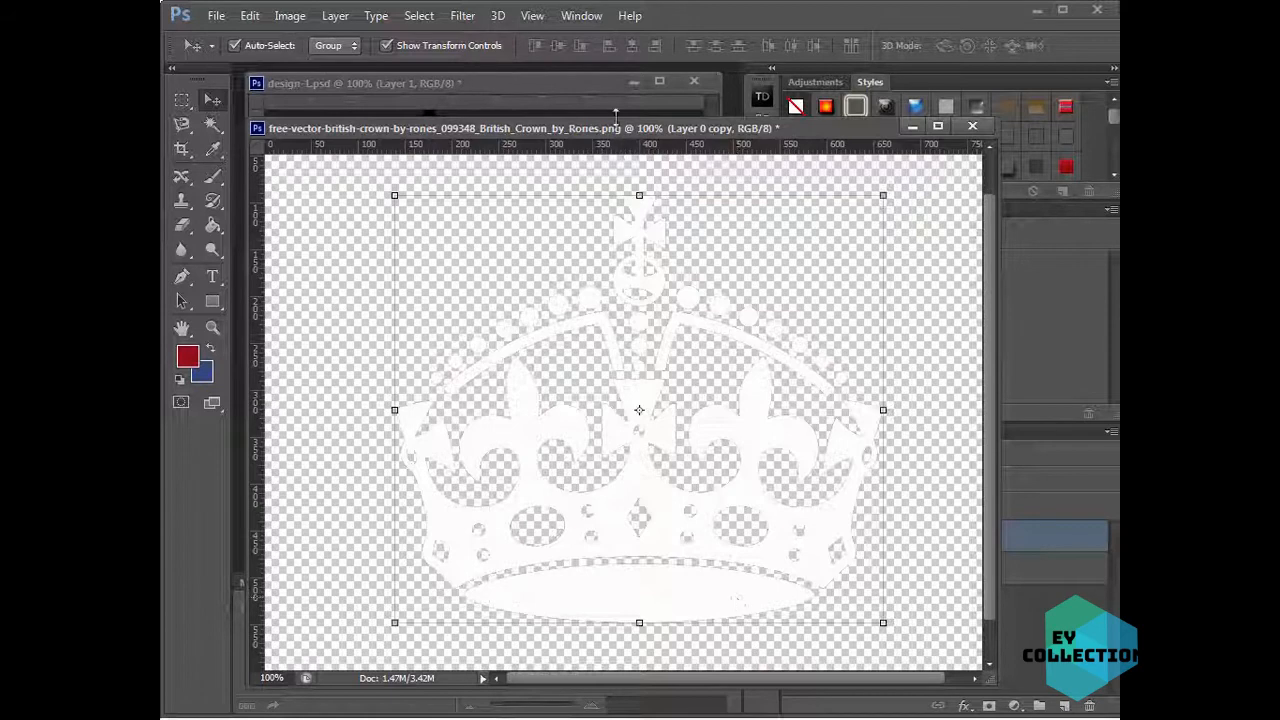
drag(549, 133, 1022, 117)
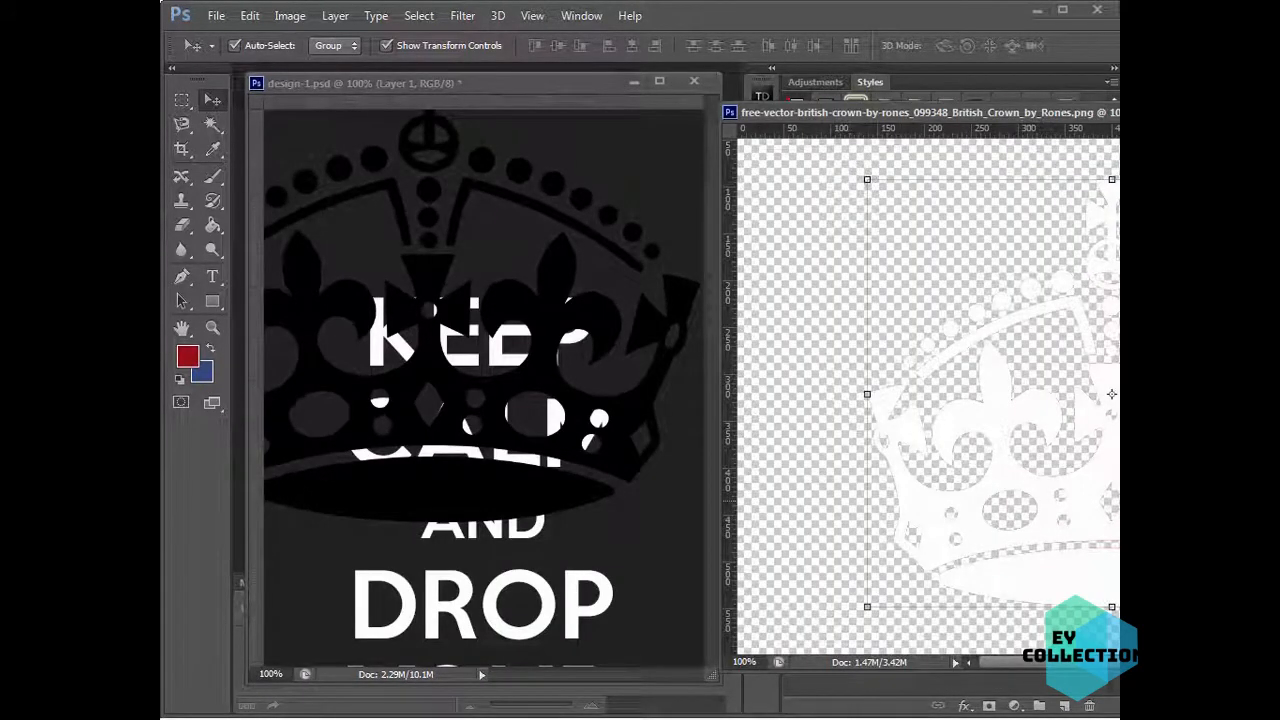
drag(1111, 394, 546, 391)
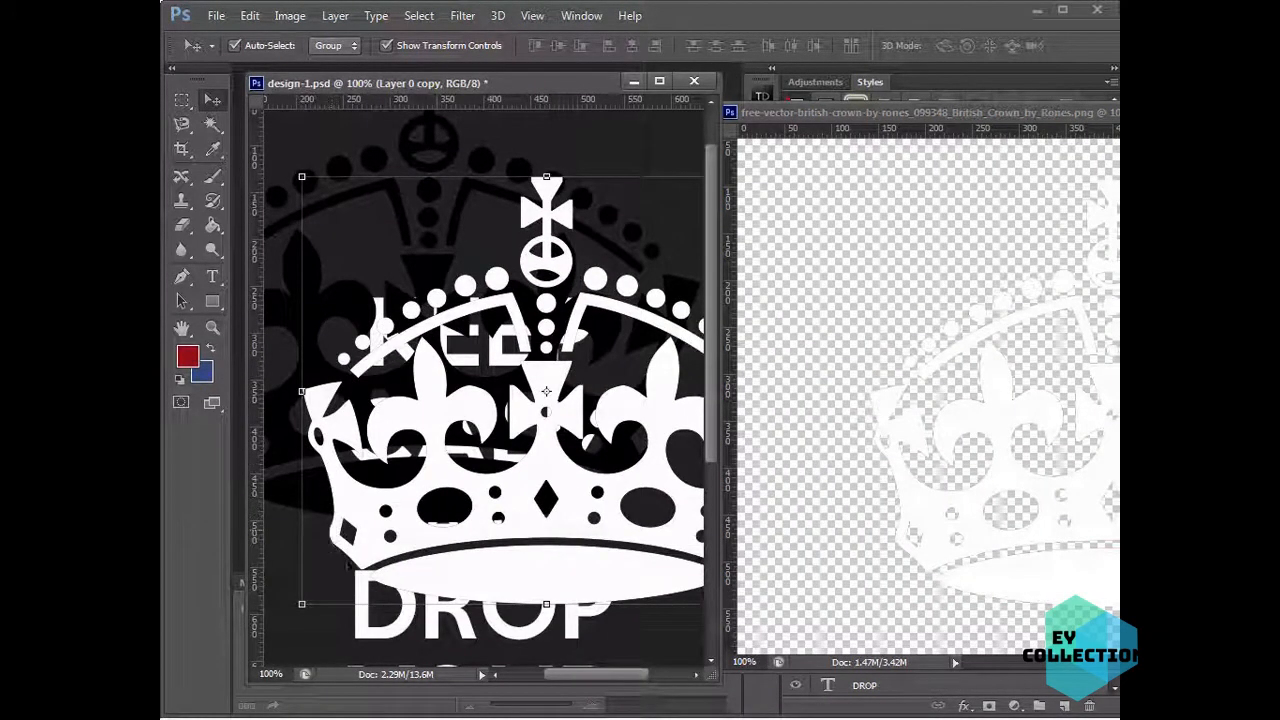
- Move the crown document's window clear of the layer list and shift the white crown up over KEEP CALM, centred across the design
drag(522, 588, 490, 596)
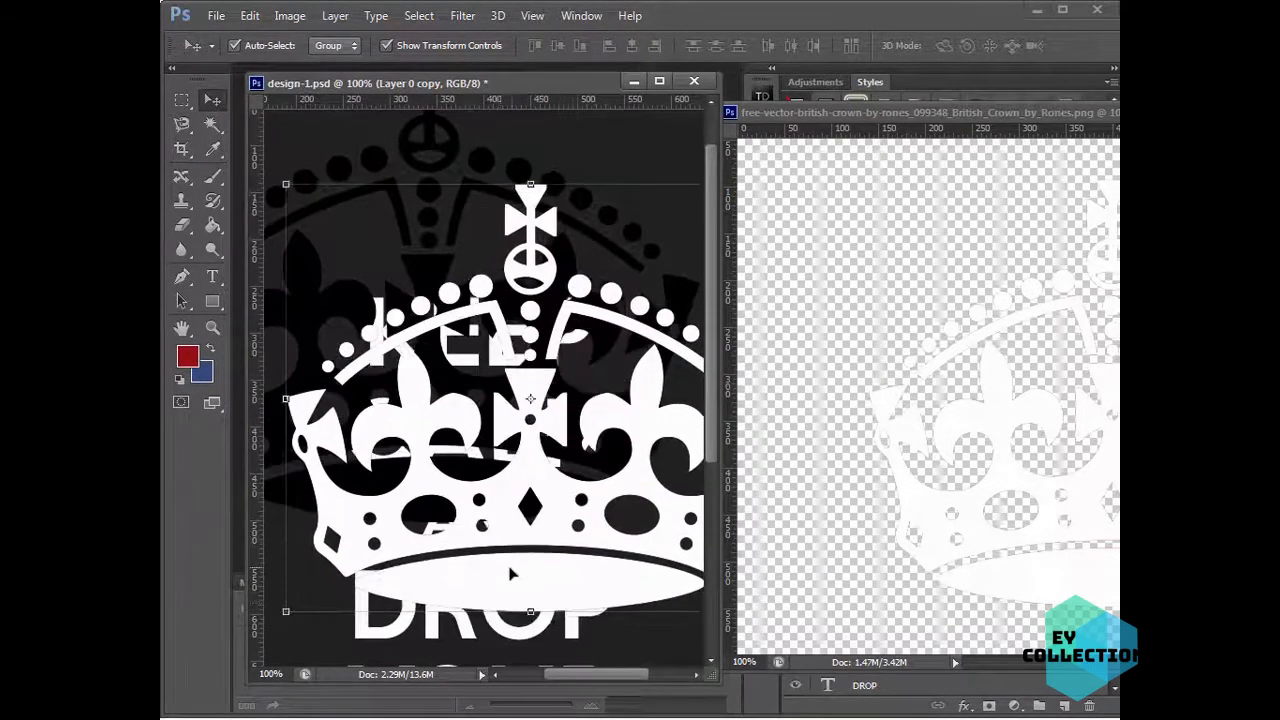
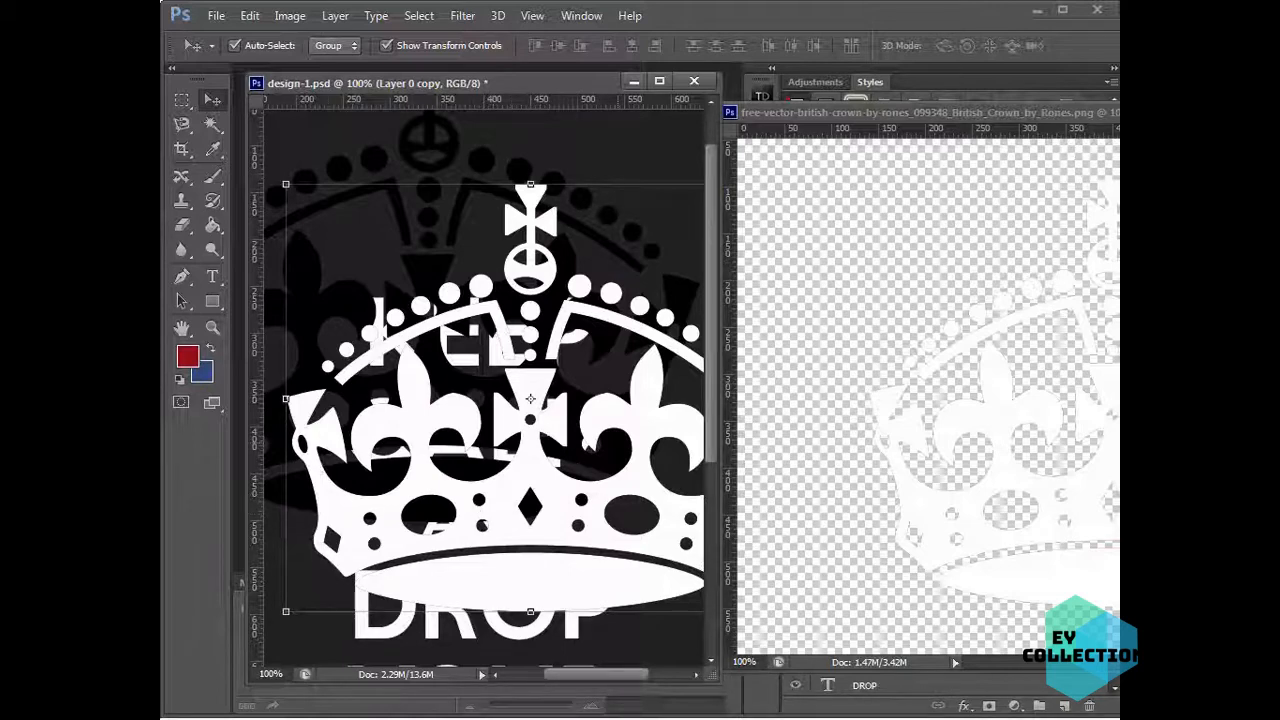
click(1117, 112)
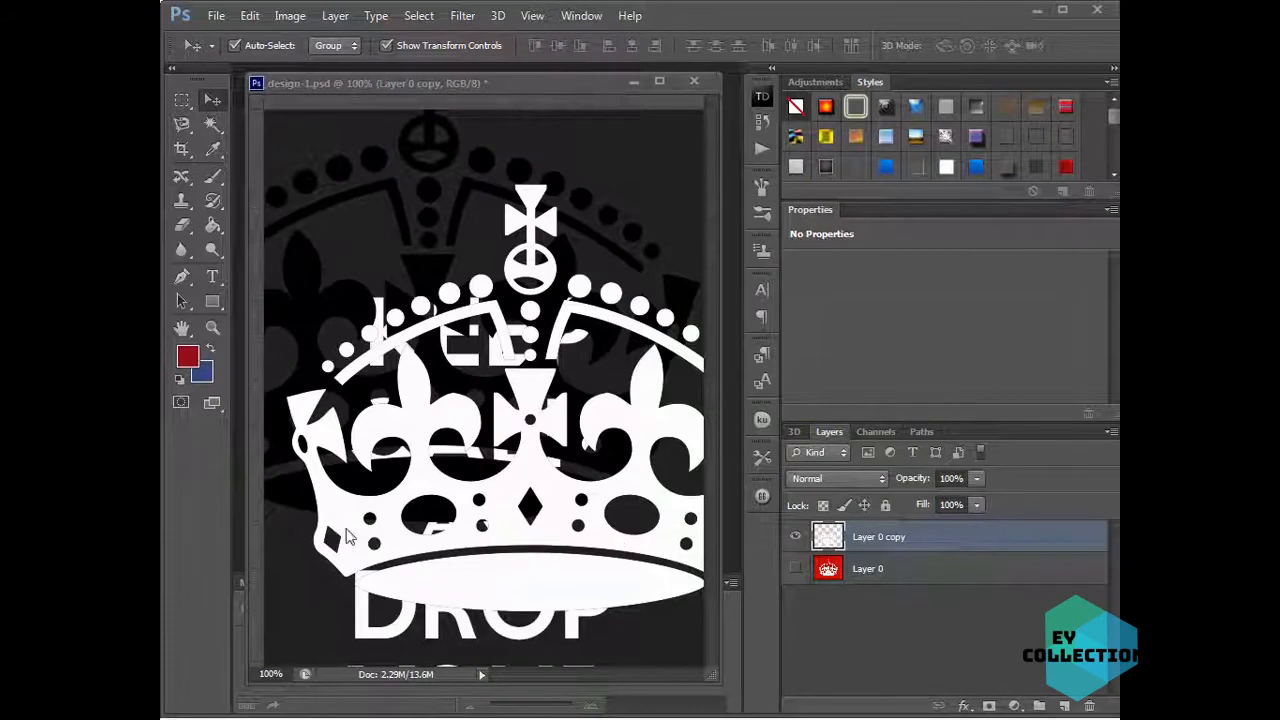
drag(612, 490, 564, 397)
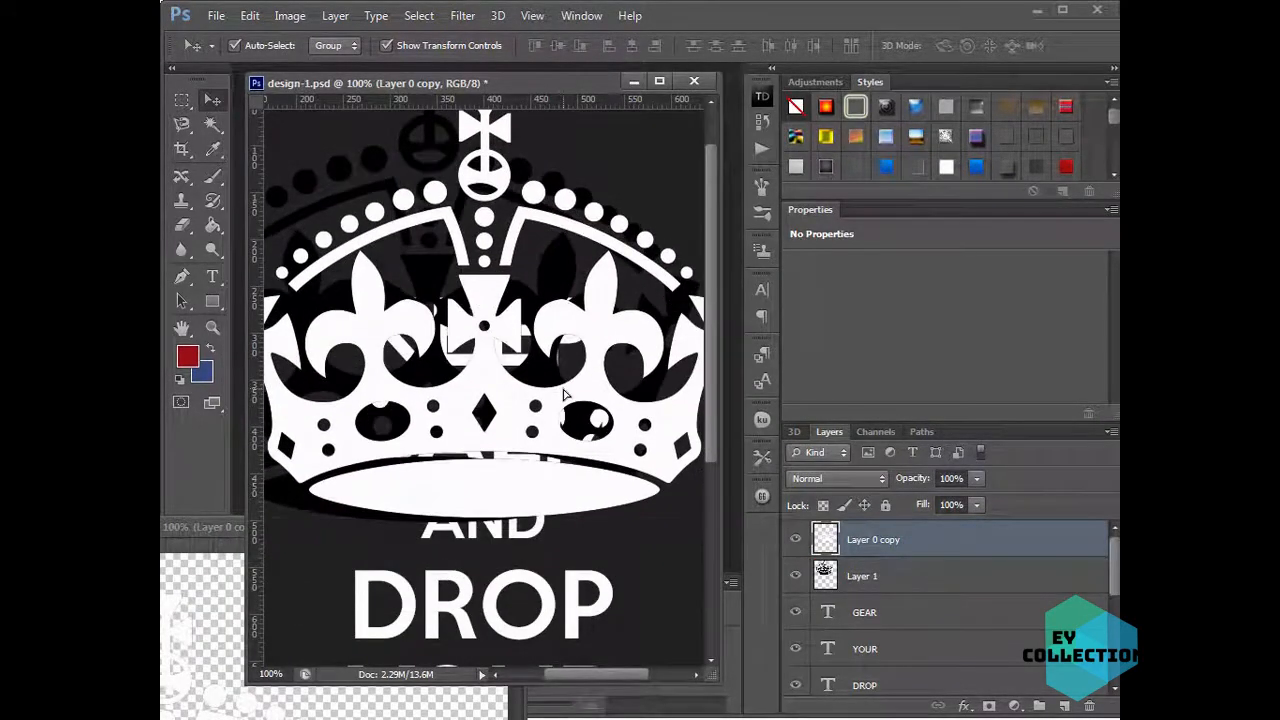
- Give the cut-out crown layer, Layer 0 copy, a Color Overlay in white ffffff at 100% opacity
double_click(951, 544)
drag(1100, 529, 577, 185)
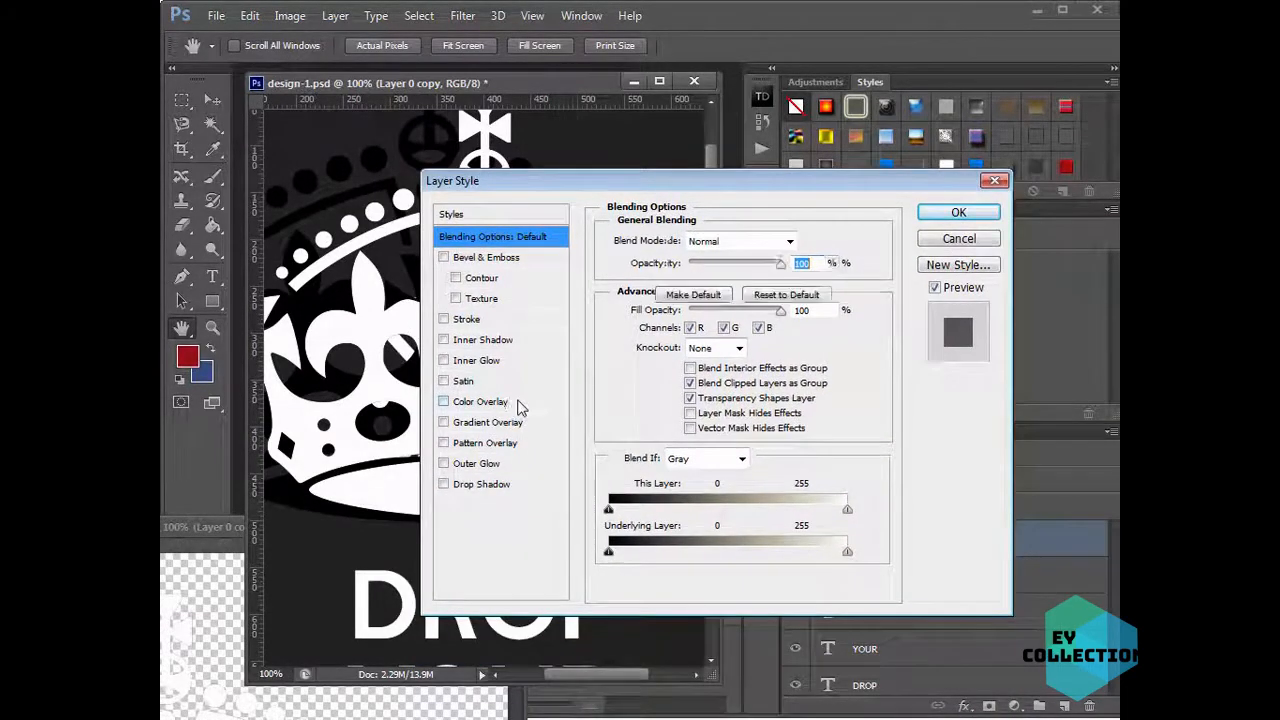
click(519, 404)
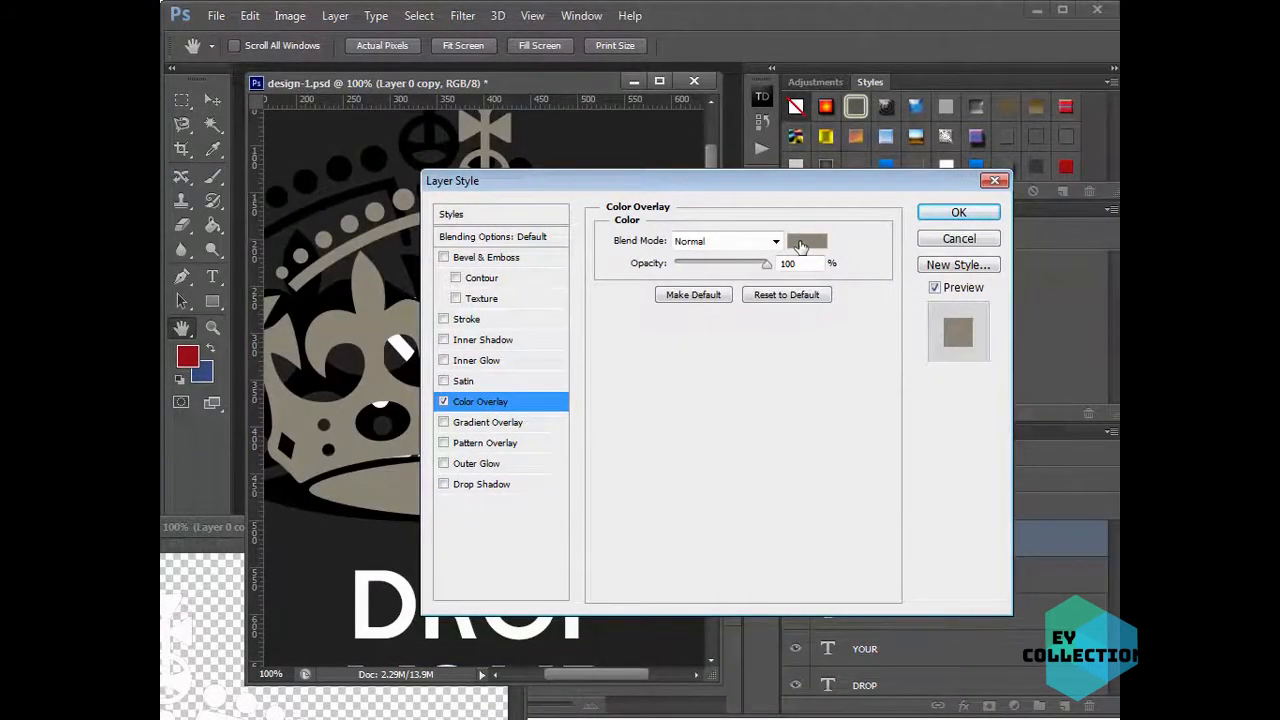
click(791, 248)
click(408, 315)
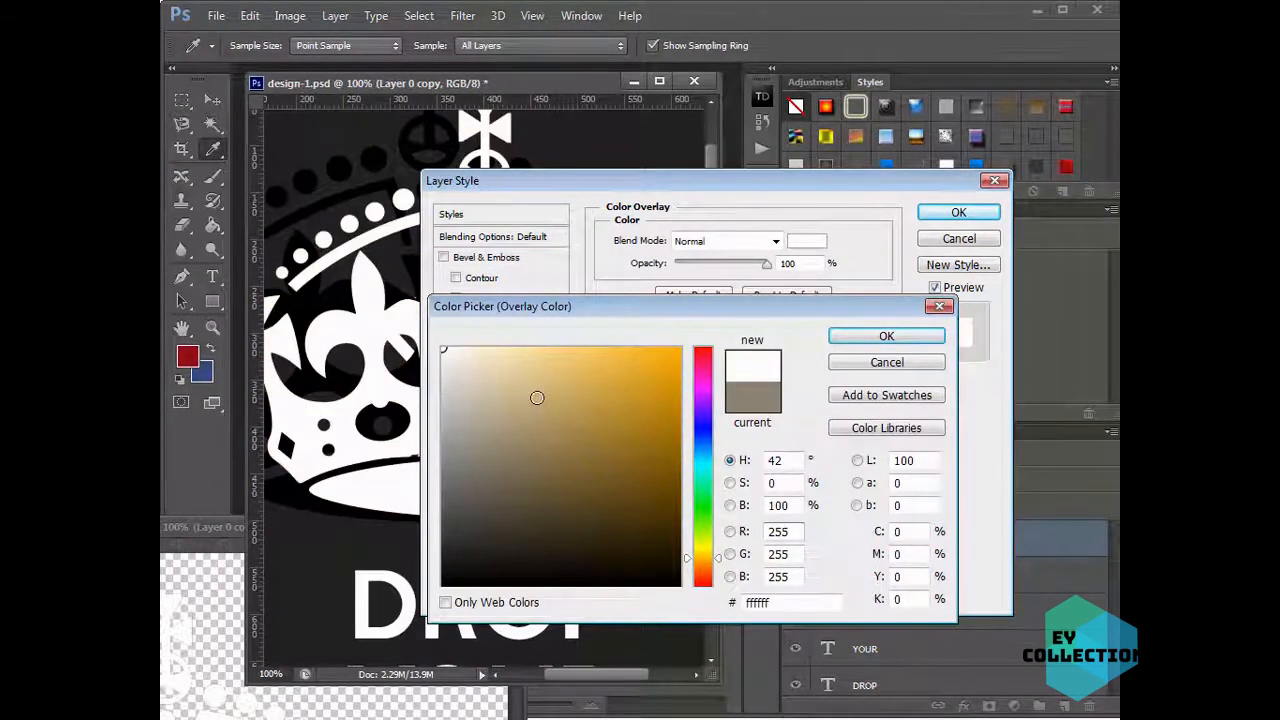
click(886, 336)
click(962, 215)
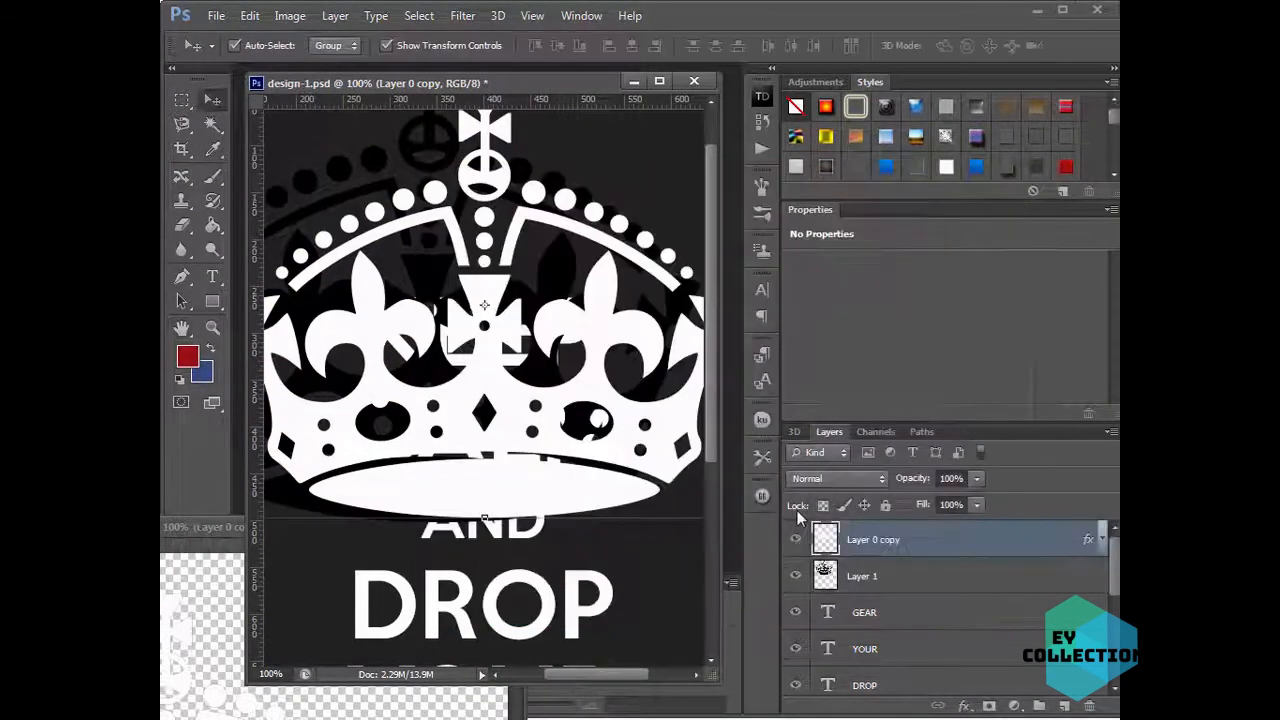
- Move the cut-out white crown down over DROP and shift the black crown on Layer 1 slightly to the right
drag(536, 486, 508, 522)
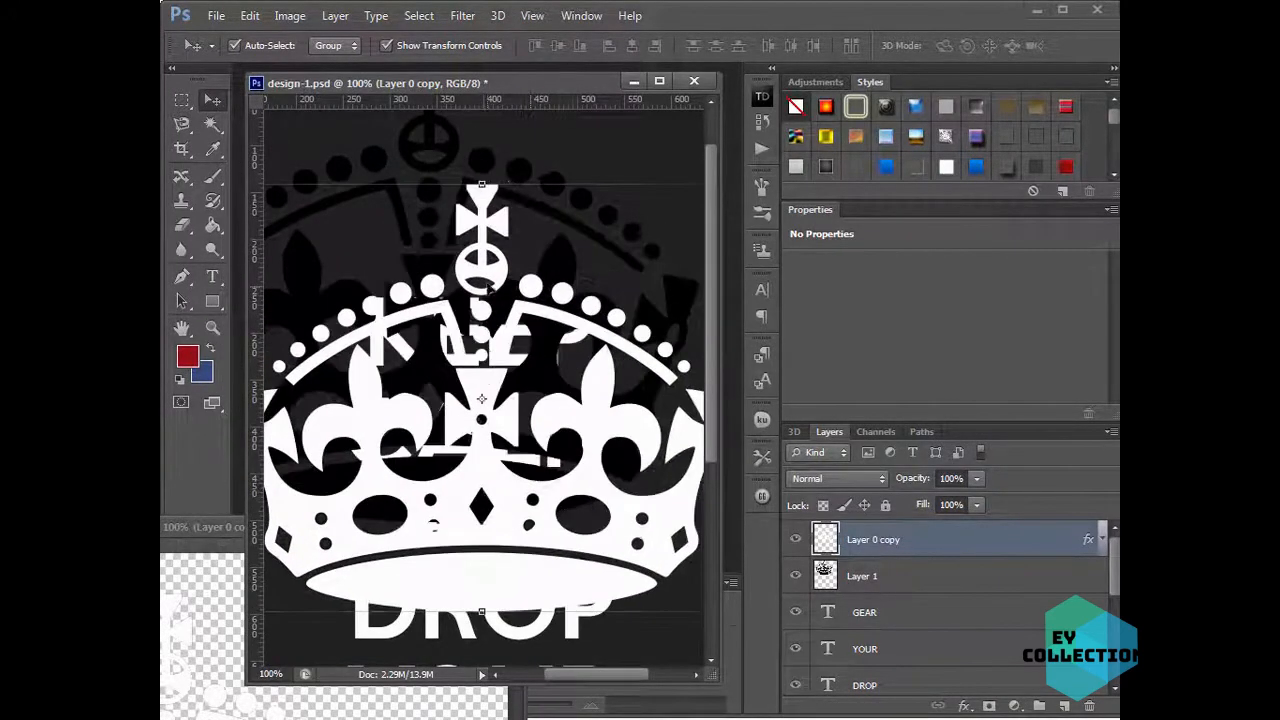
drag(488, 286, 436, 426)
click(467, 193)
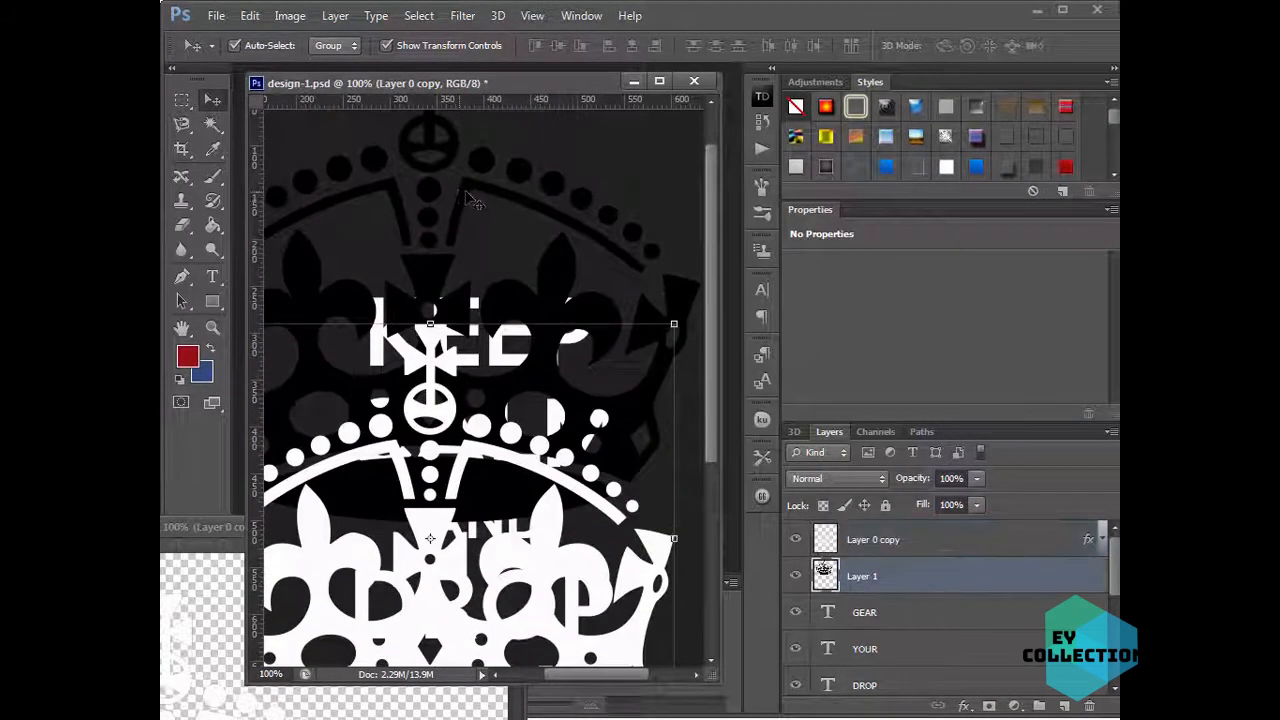
mouse_move(467, 193)
mouse_down()
mouse_move(474, 209)
mouse_move(479, 190)
mouse_up()
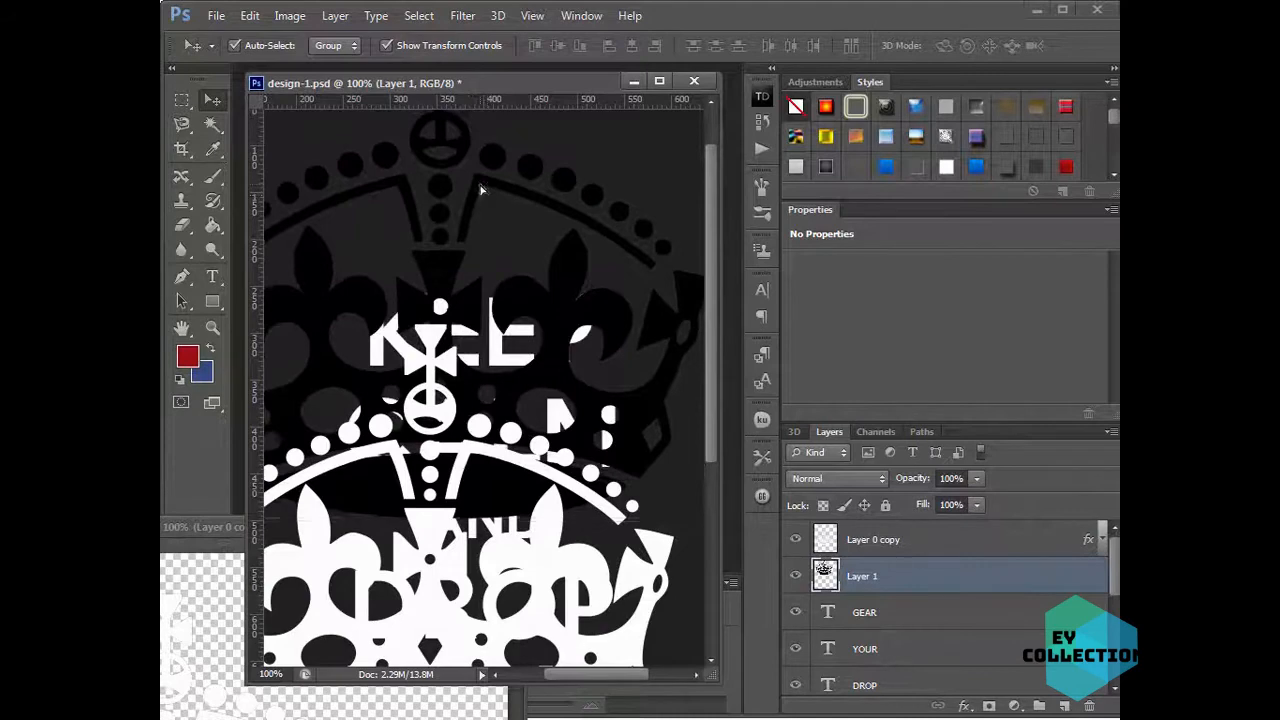
- Give the black crown on Layer 1 a Color Overlay in white ffffff at 100% opacity
double_click(909, 580)
click(537, 401)
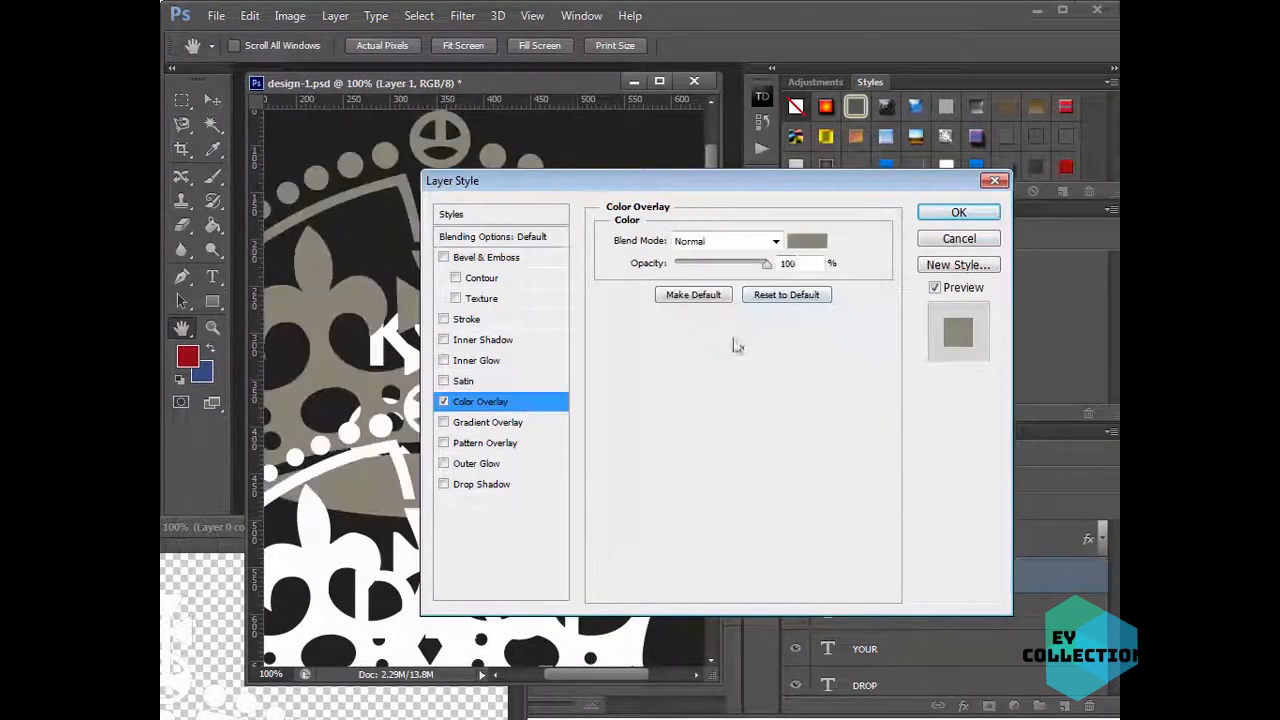
click(807, 241)
click(444, 350)
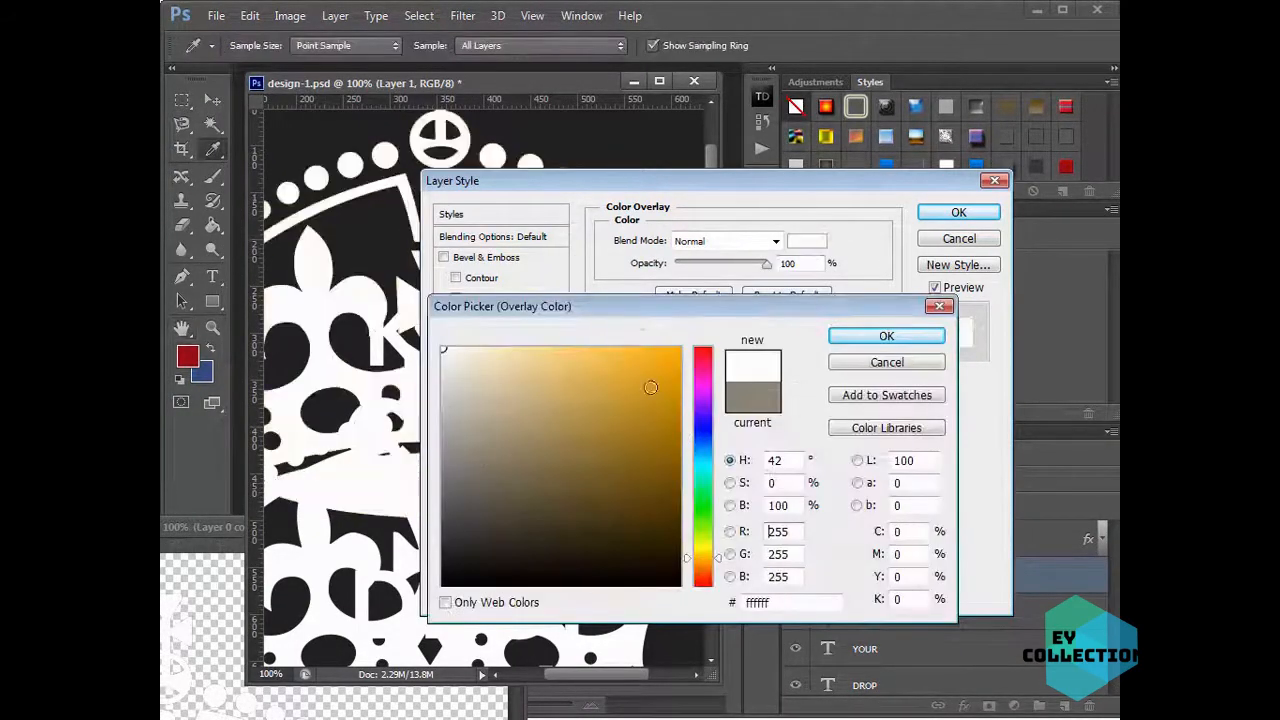
click(913, 337)
click(972, 214)
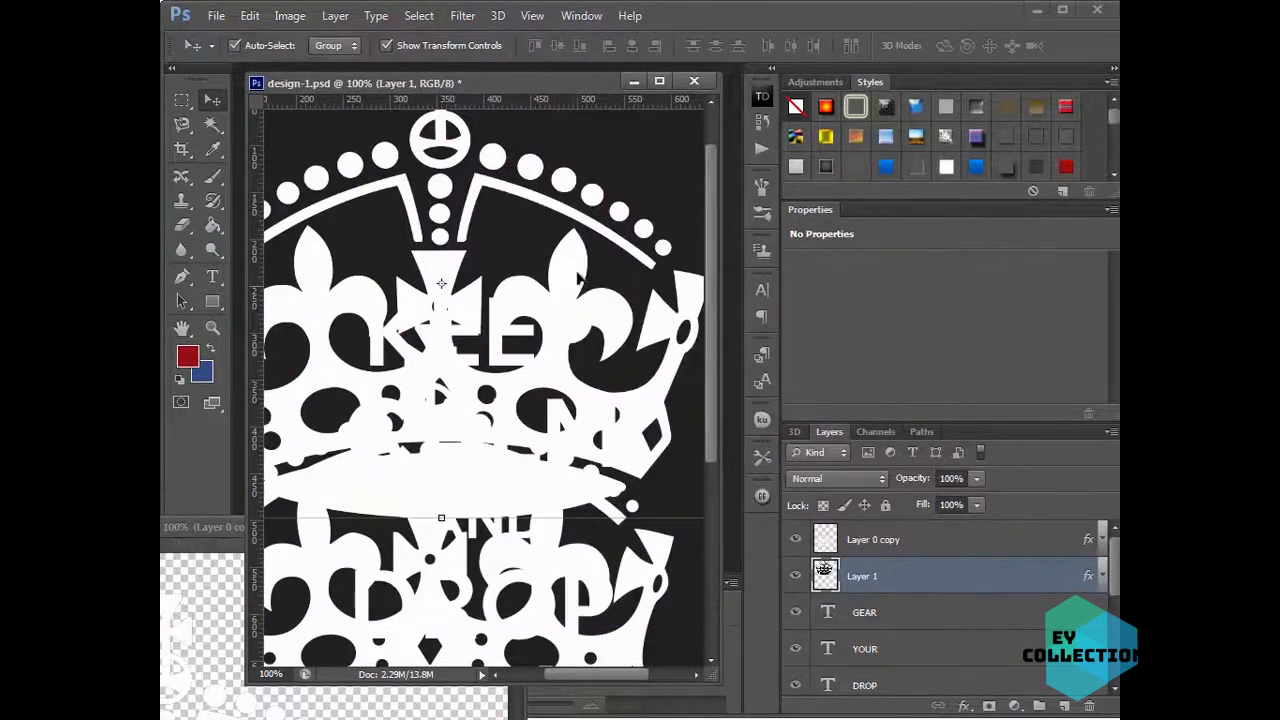
- Delete the lower crown layer, Layer 0 copy, reposition the Layer 1 crown over KEEP CALM, and save design-1.psd
drag(577, 275, 590, 215)
click(563, 565)
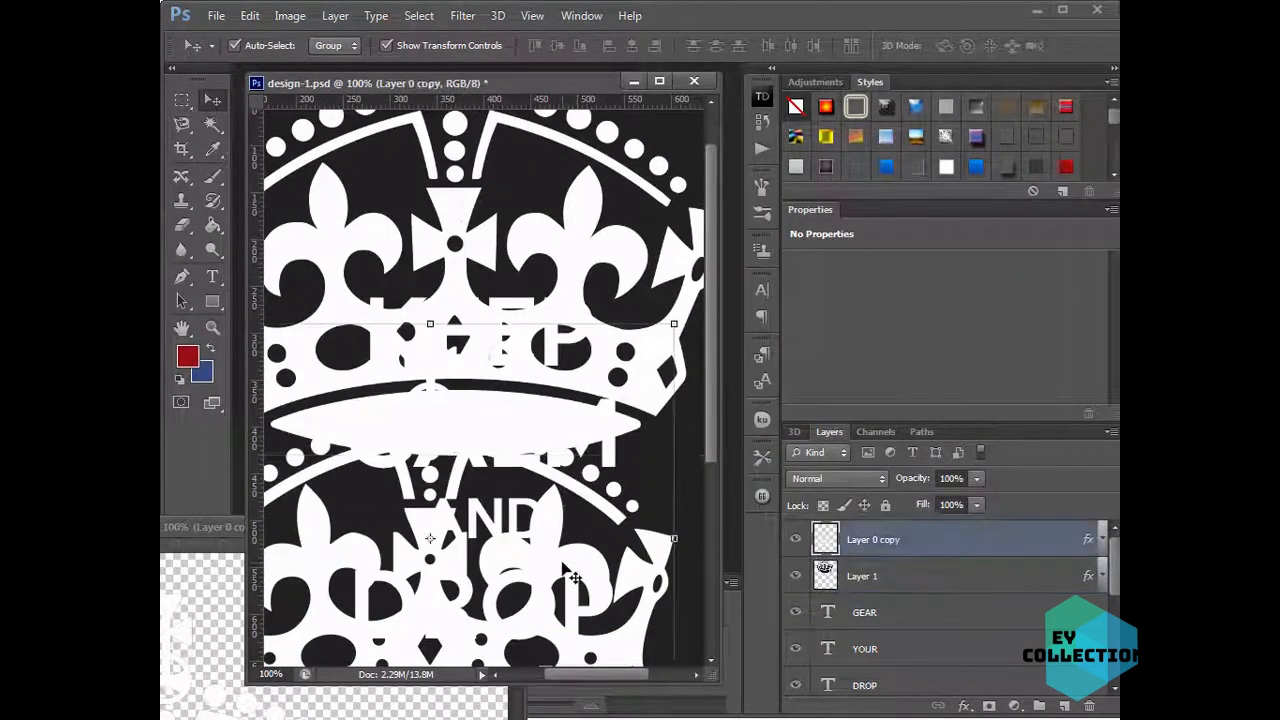
key(Delete)
drag(593, 262, 585, 340)
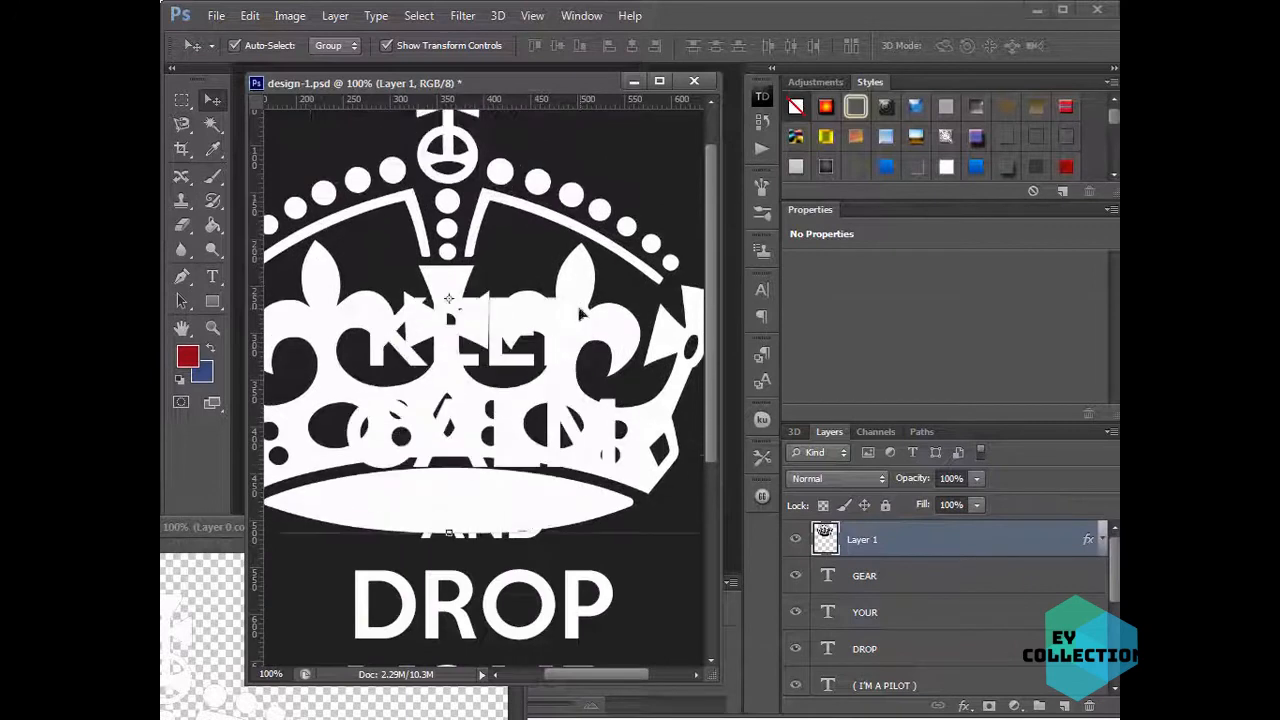
key(ctrl+s)
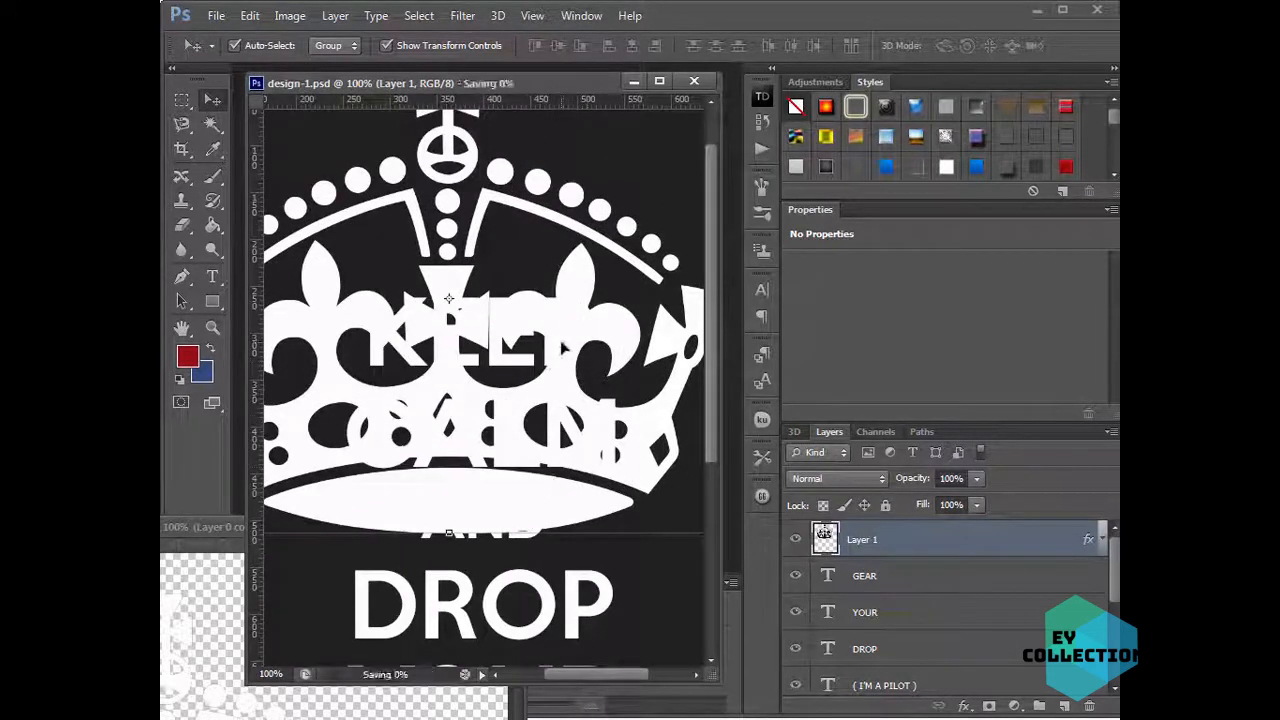
- Bring the British crown document to the front, enlarge its window, and delete its cut-out layer, Layer 0 copy
drag(180, 531, 641, 77)
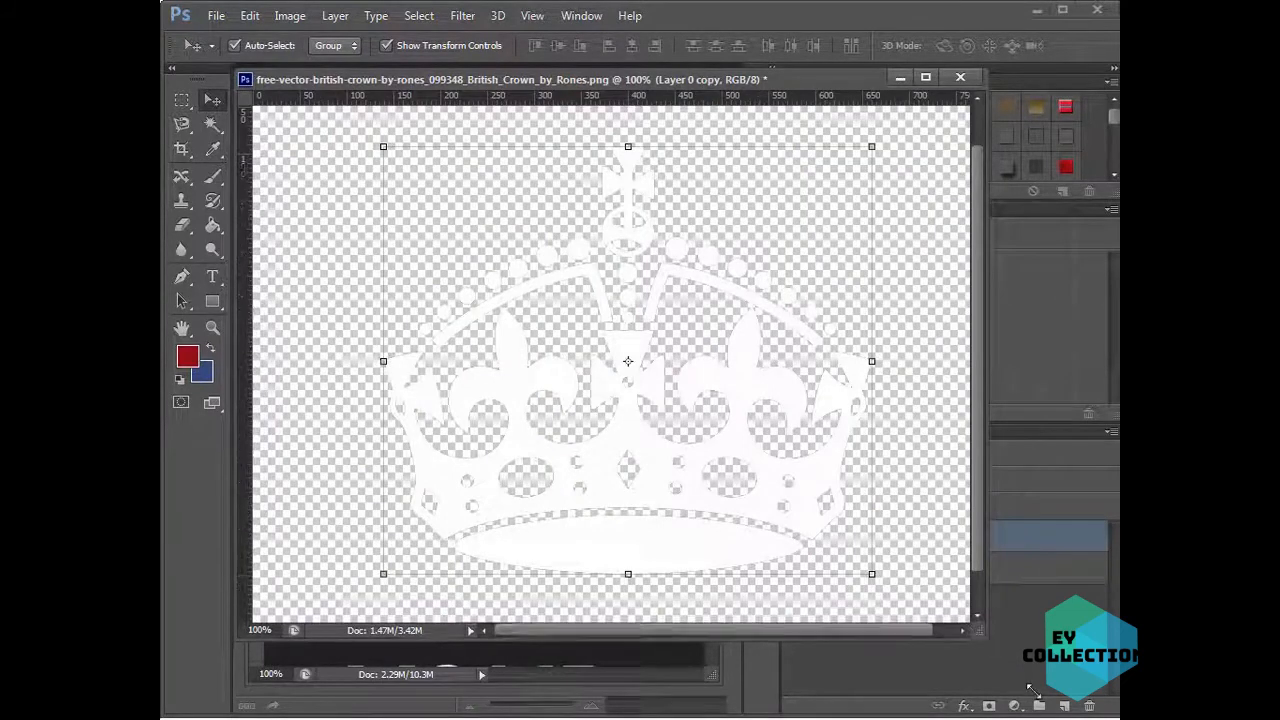
drag(974, 628, 1026, 676)
drag(768, 80, 490, 53)
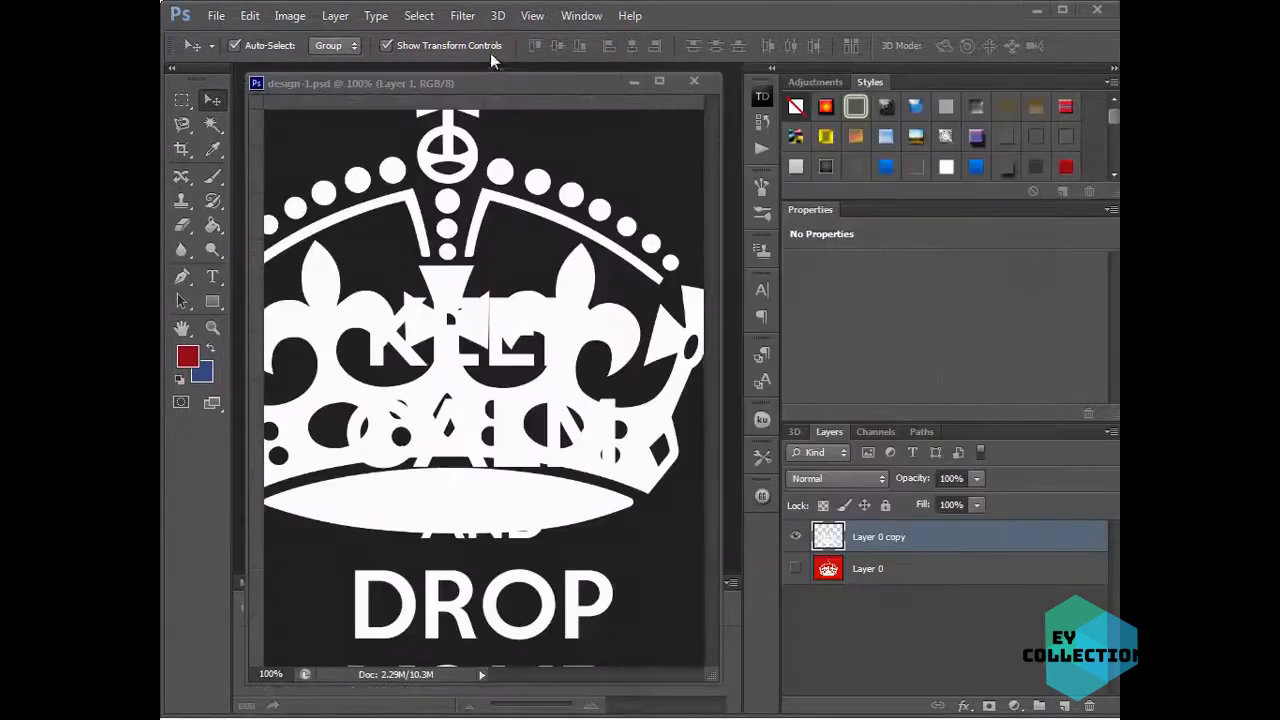
key(Delete)
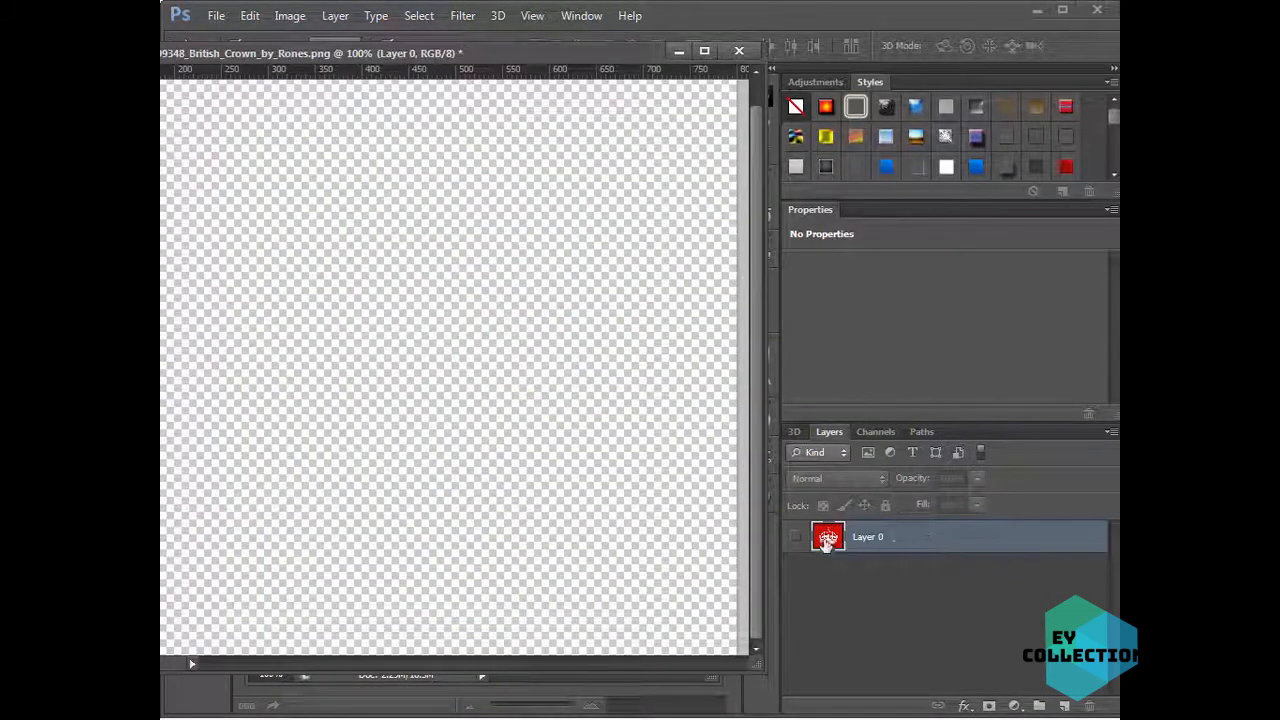
- Make the red crown layer, Layer 0, visible, duplicate it as Layer 0 copy, and hide the original
click(797, 540)
right_click(908, 540)
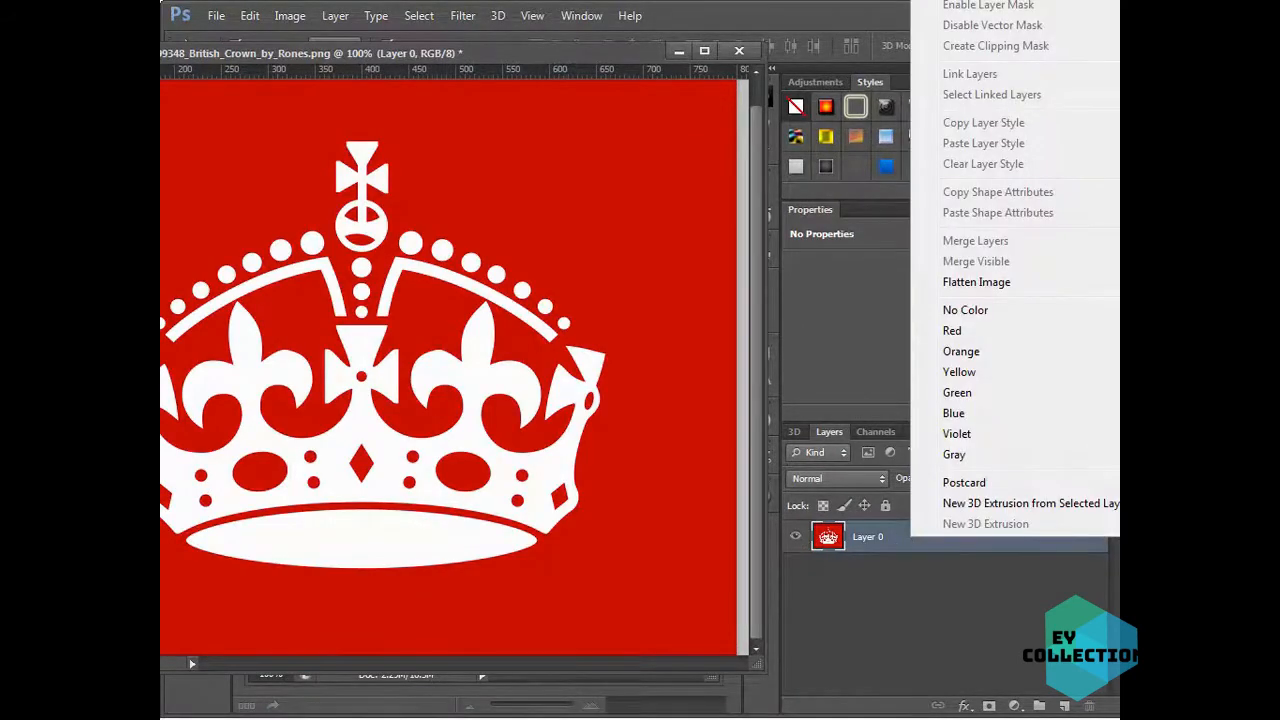
click(985, 1)
click(890, 215)
click(795, 568)
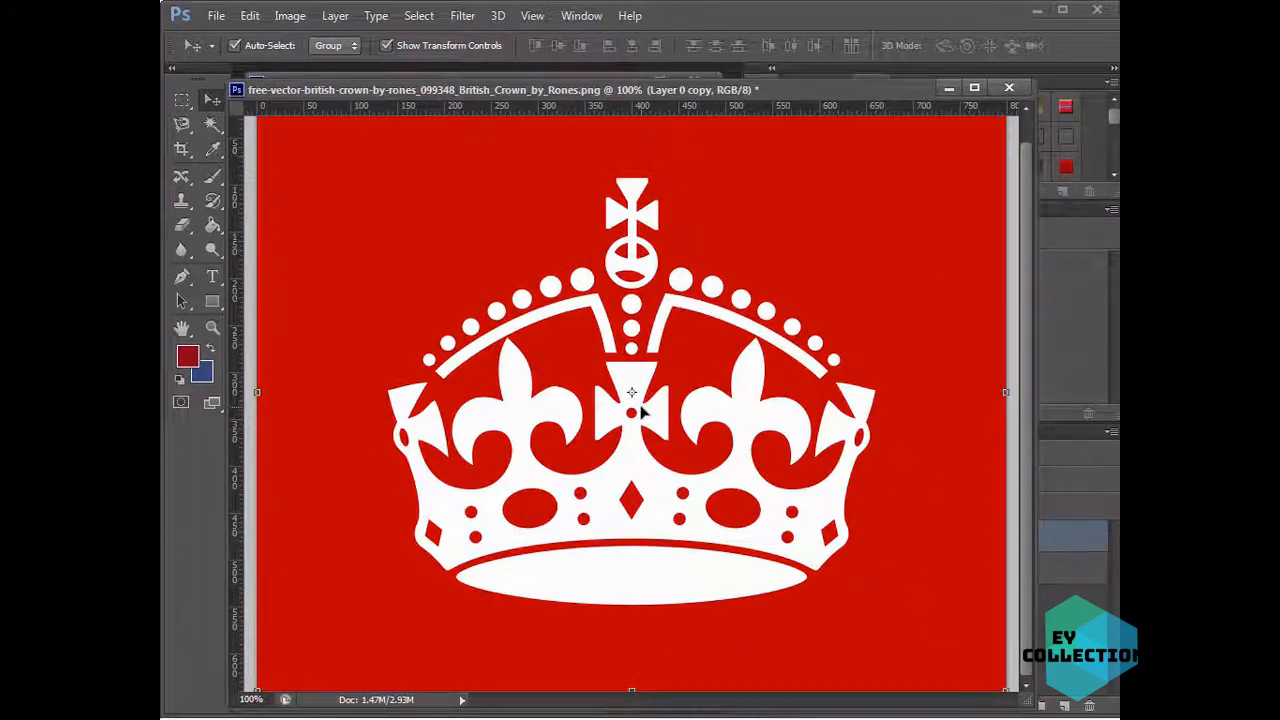
- Select the red with Color Range, sampled from the background at fuzziness 100, delete it from Layer 0 copy, and clear the selection
click(419, 15)
click(452, 178)
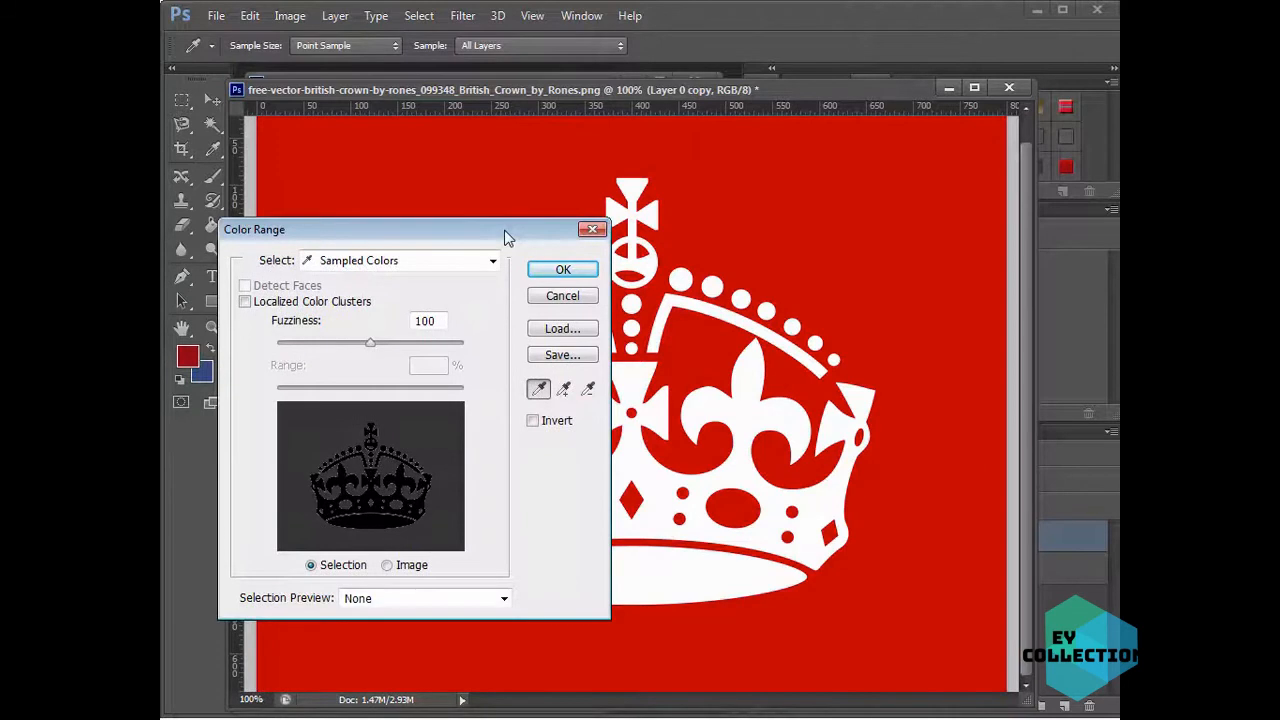
drag(510, 218, 508, 299)
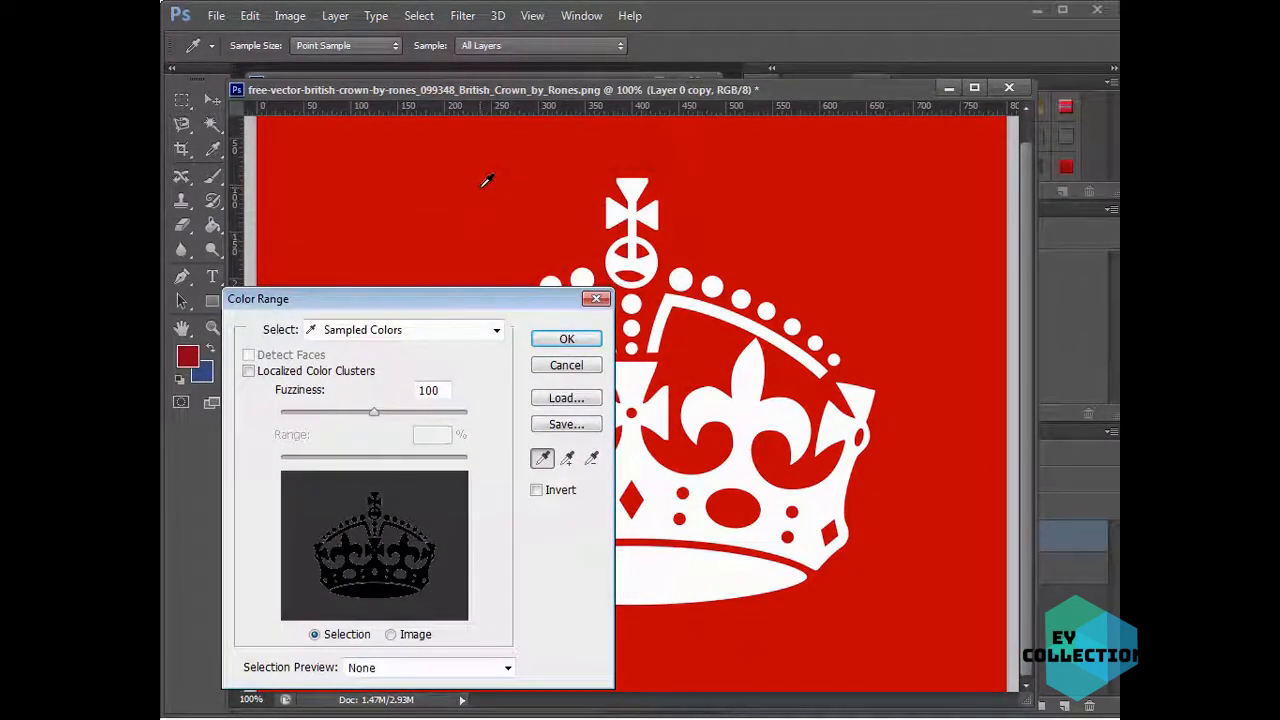
click(484, 184)
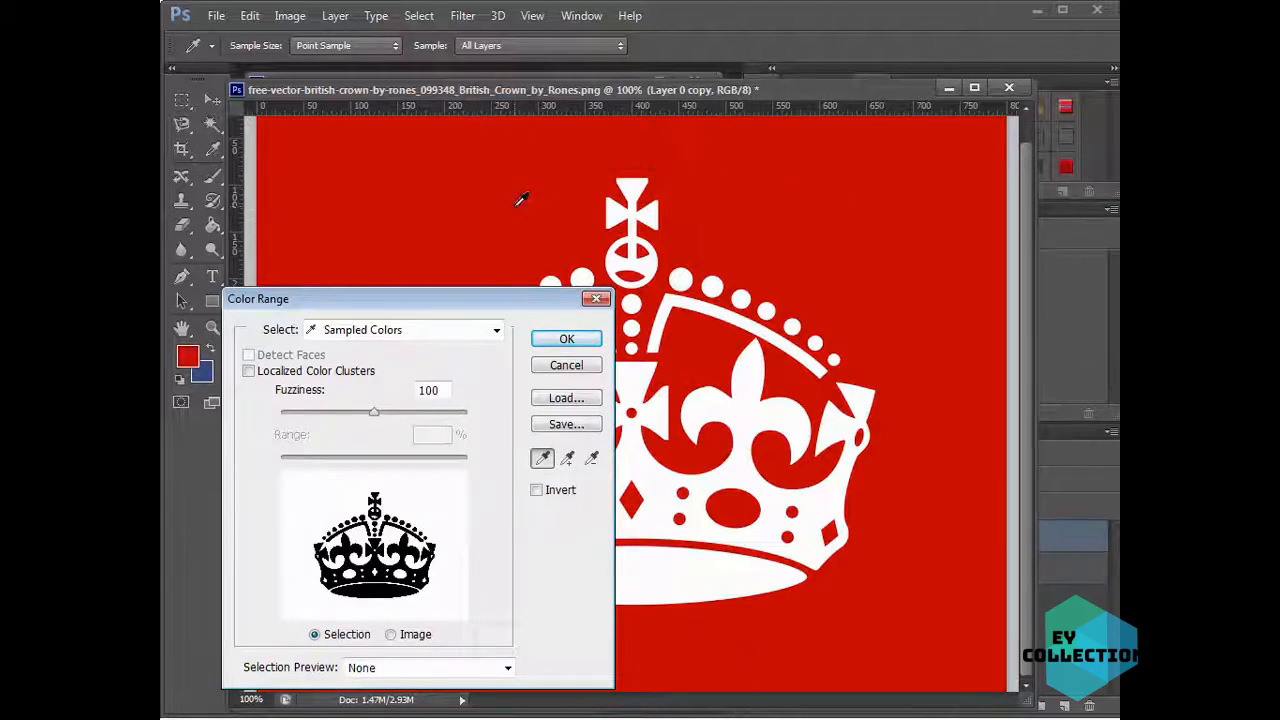
click(560, 339)
key(v)
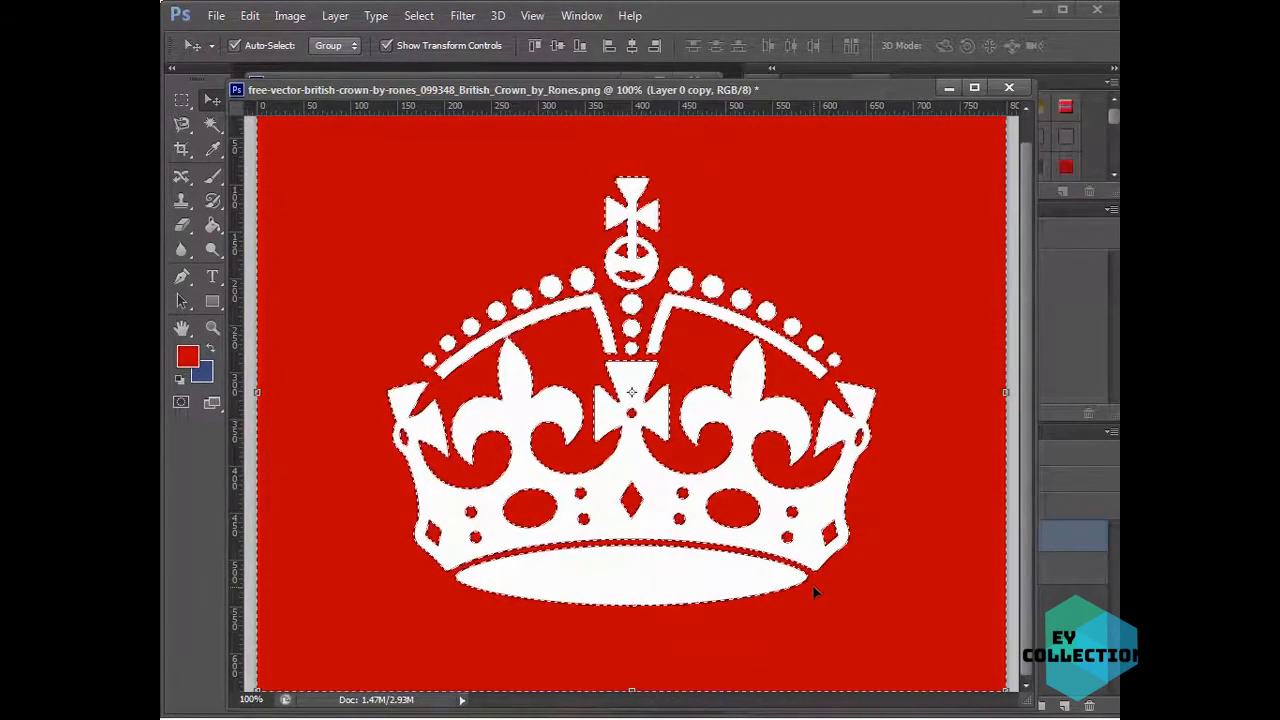
key(Delete)
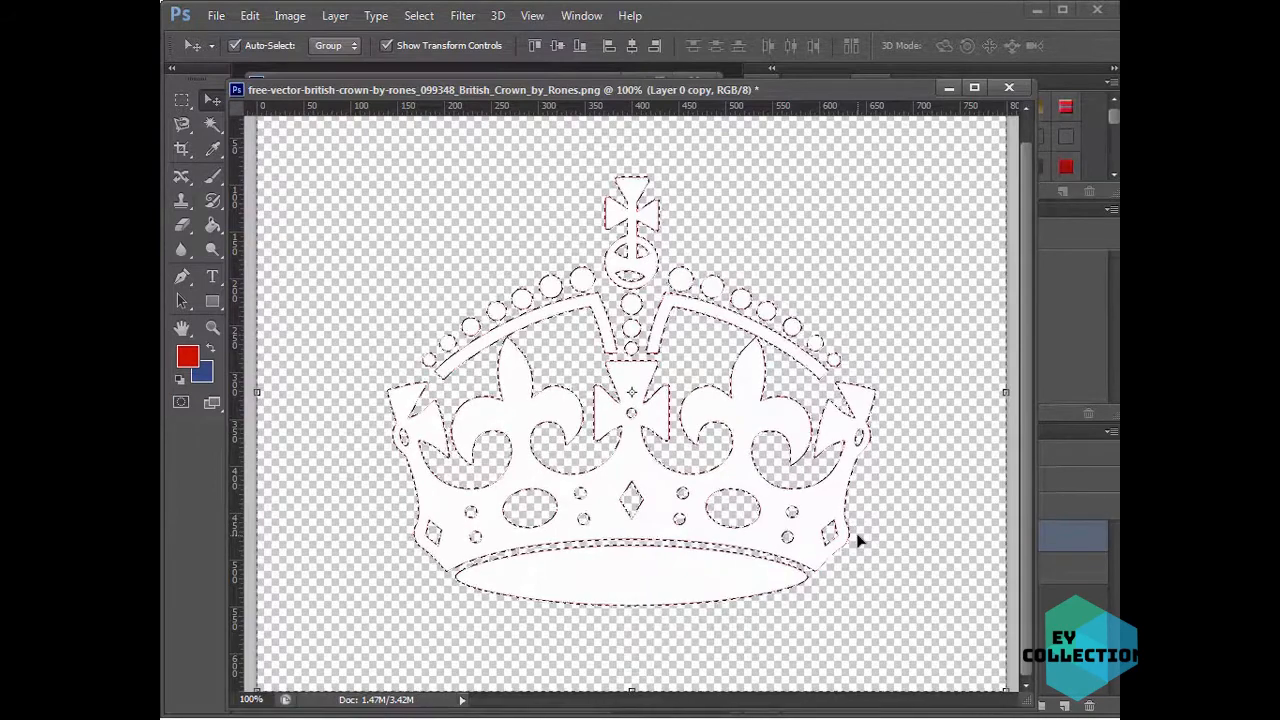
key(ctrl+d)
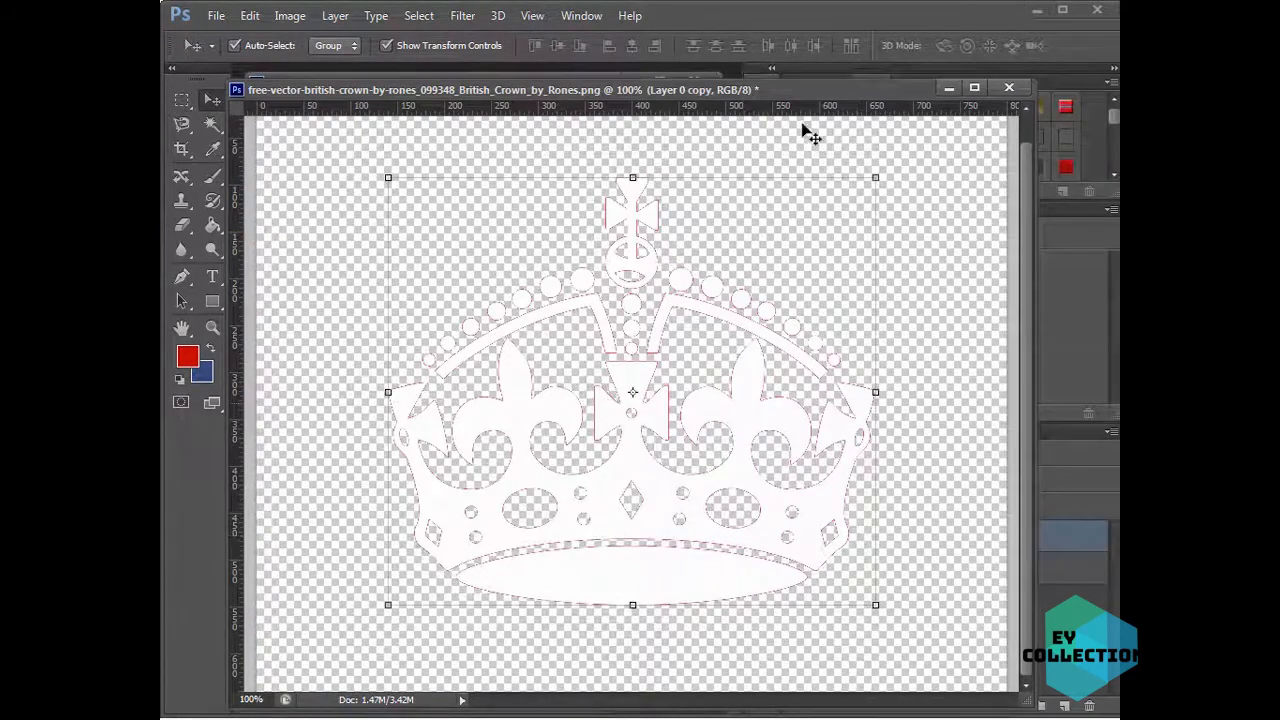
- Apply a white Color Overlay at 100% opacity to Layer 0 copy in the crown document to cover its red edges
drag(823, 90, 555, 74)
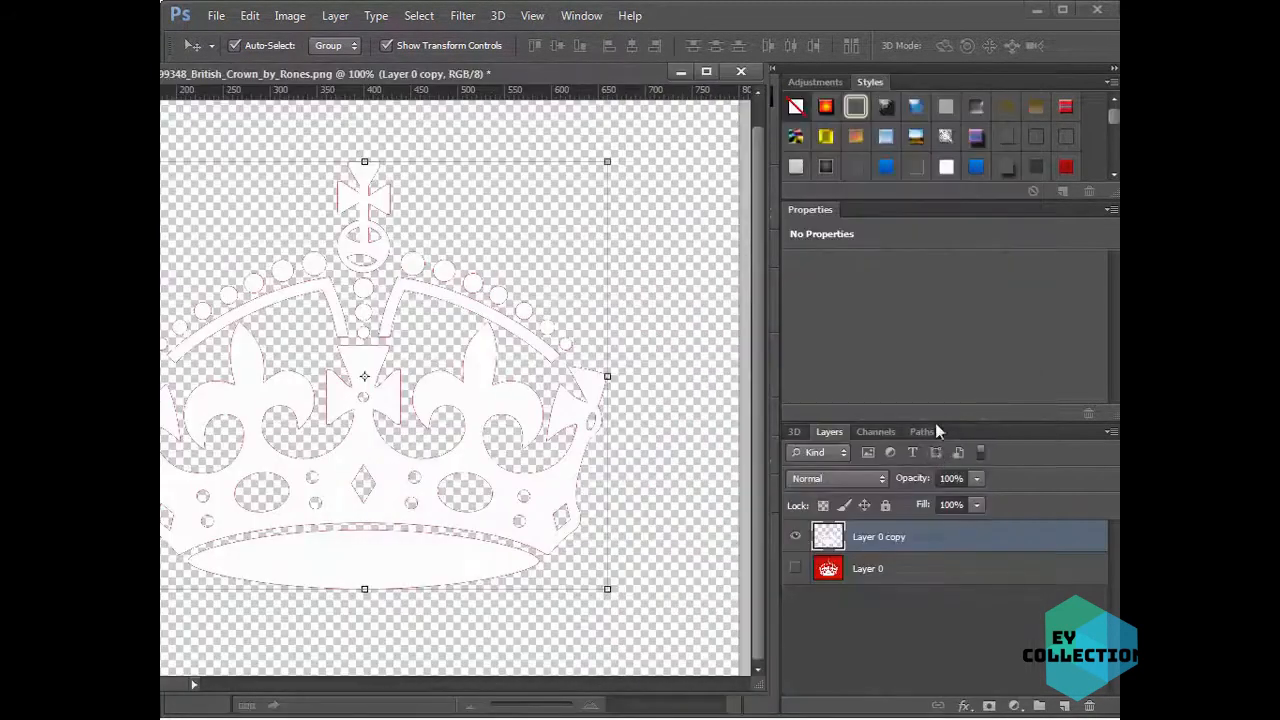
double_click(926, 540)
click(520, 401)
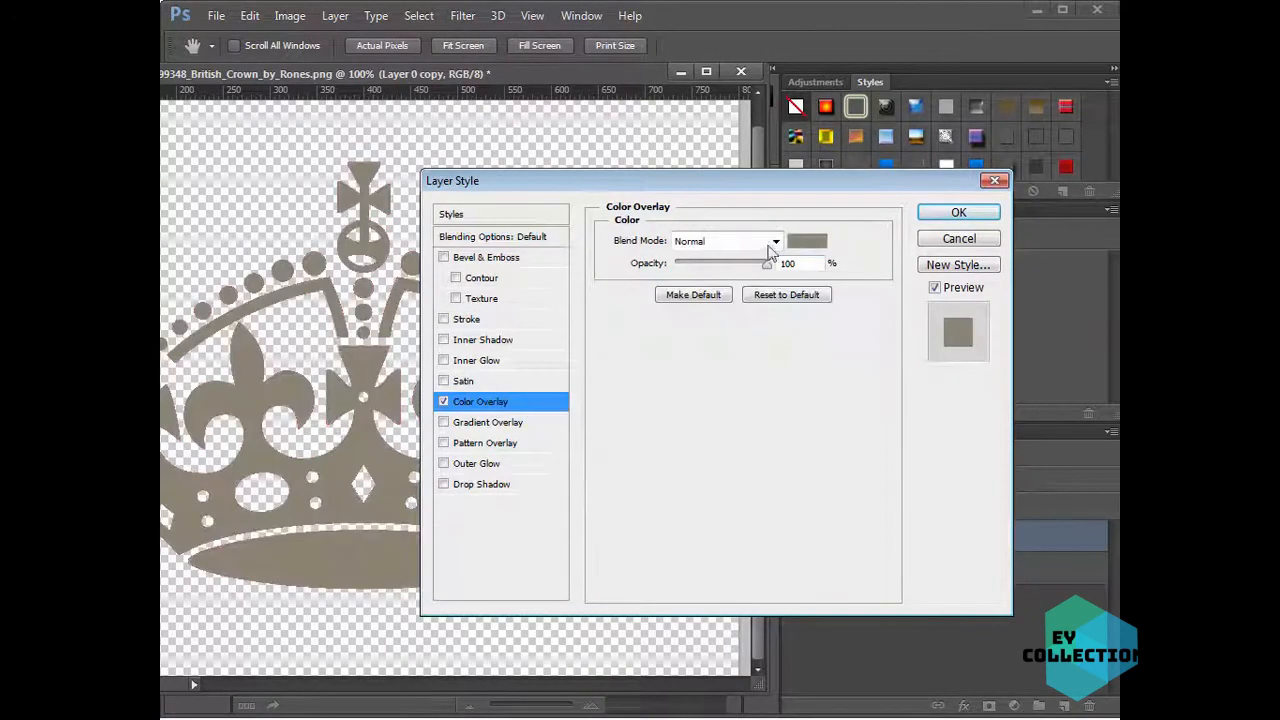
click(798, 243)
drag(520, 390, 283, 232)
click(913, 340)
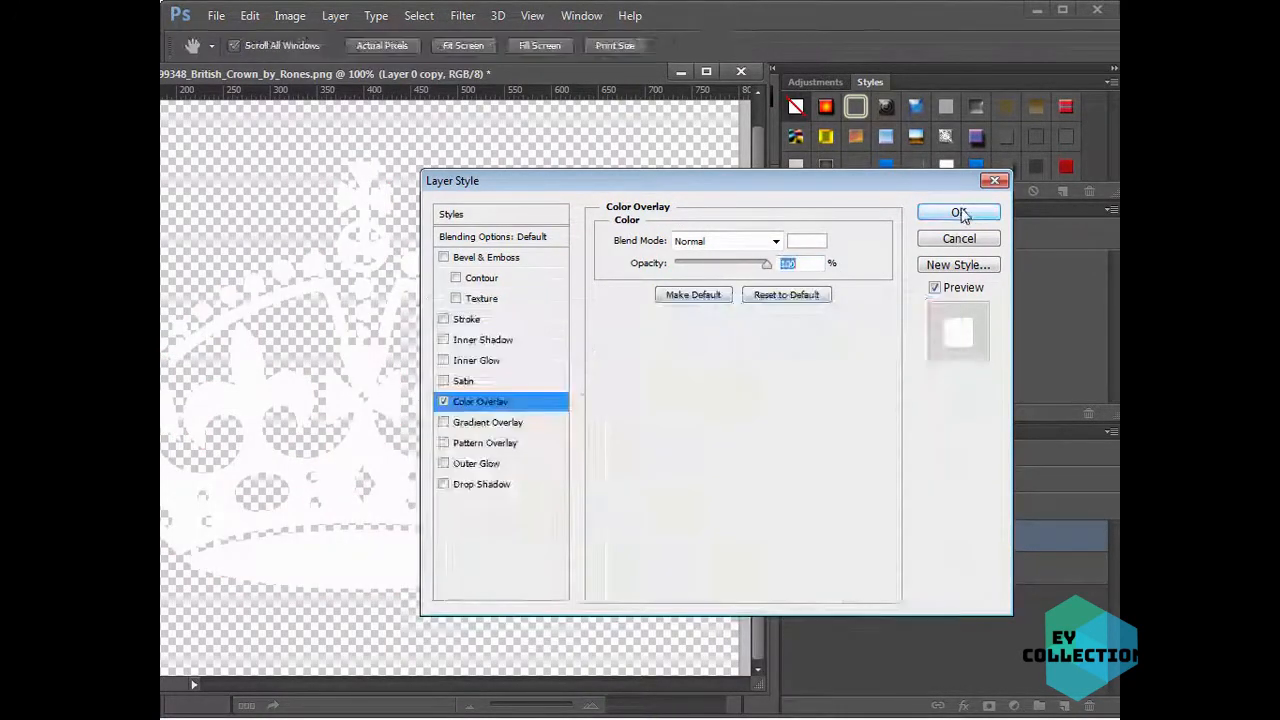
click(960, 215)
key(v)
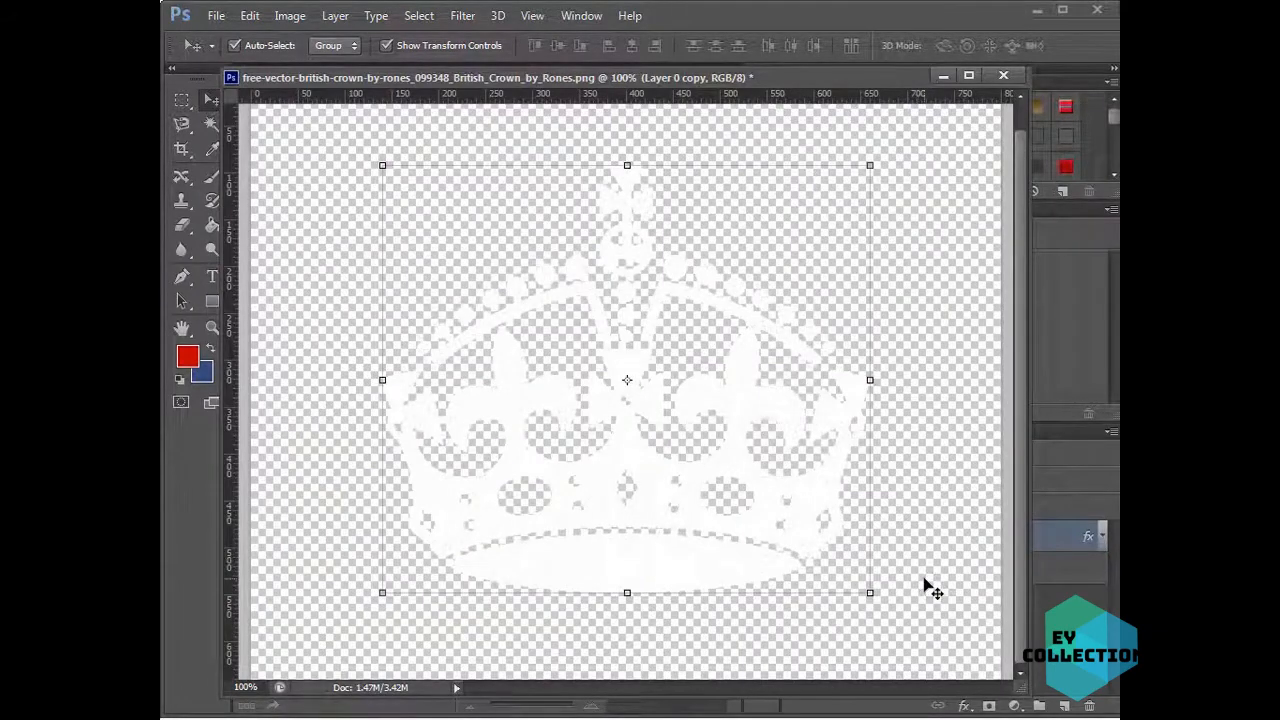
- Close the British crown document without saving it and enlarge the design-1.psd window
click(1003, 75)
click(650, 292)
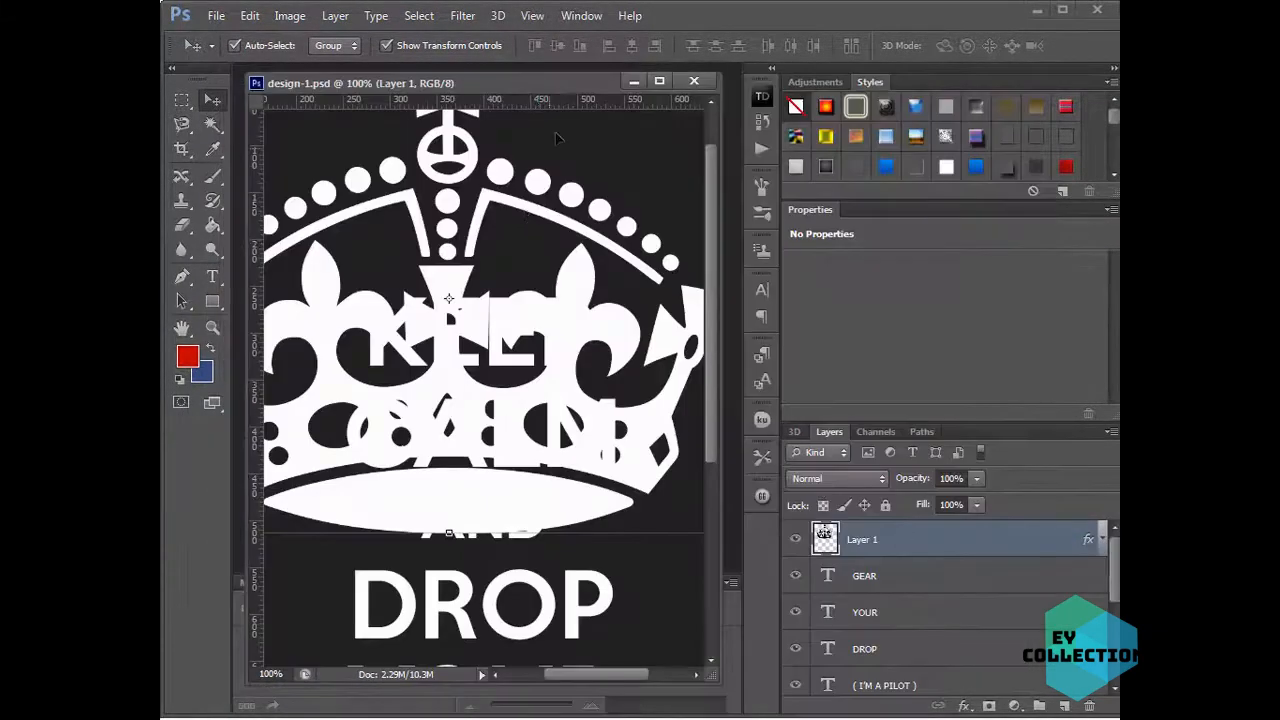
drag(715, 678, 820, 706)
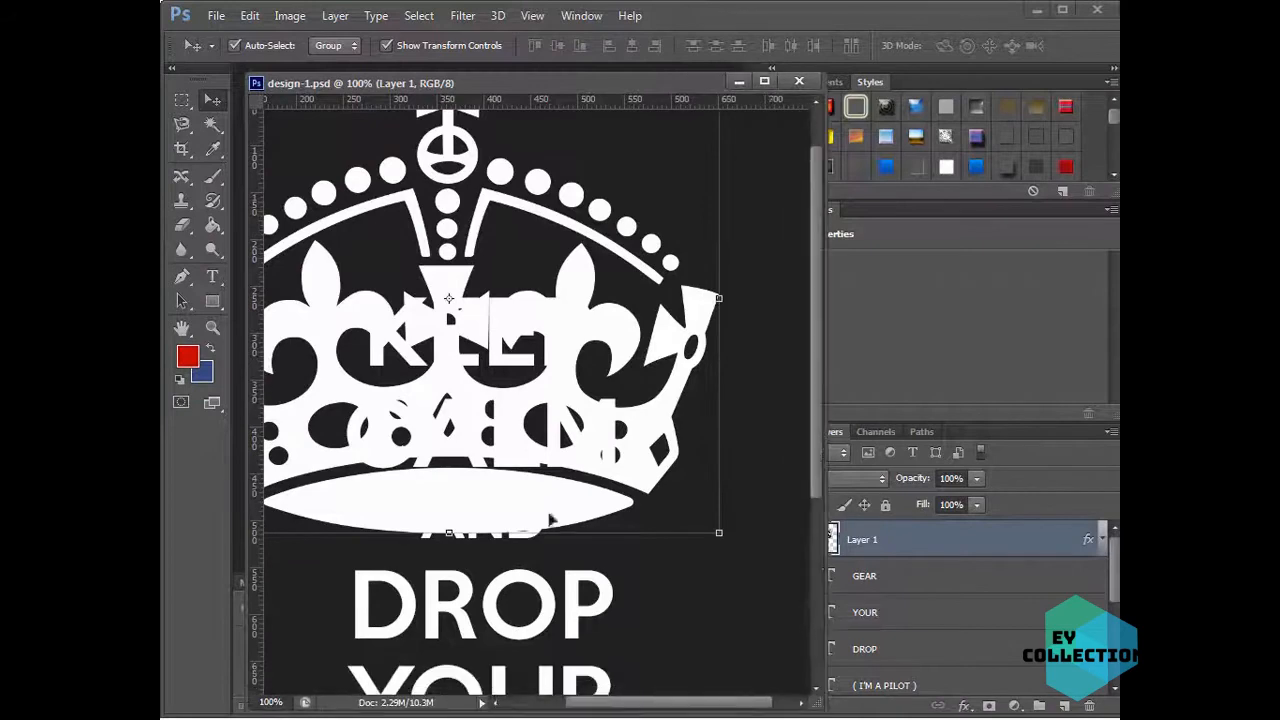
- Move the Layer 1 crown down and right so all of it fits on the canvas, keeping the window clear of the layer list
drag(554, 492, 618, 600)
drag(524, 174, 512, 163)
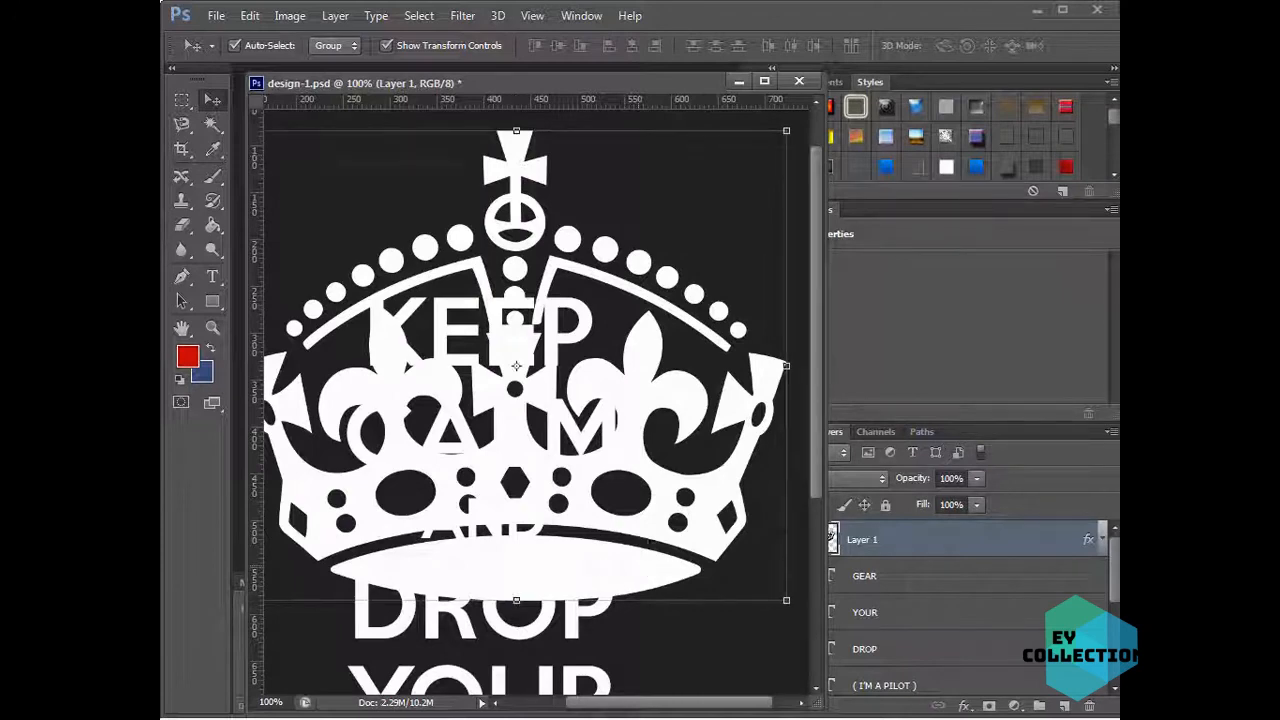
drag(609, 82, 544, 64)
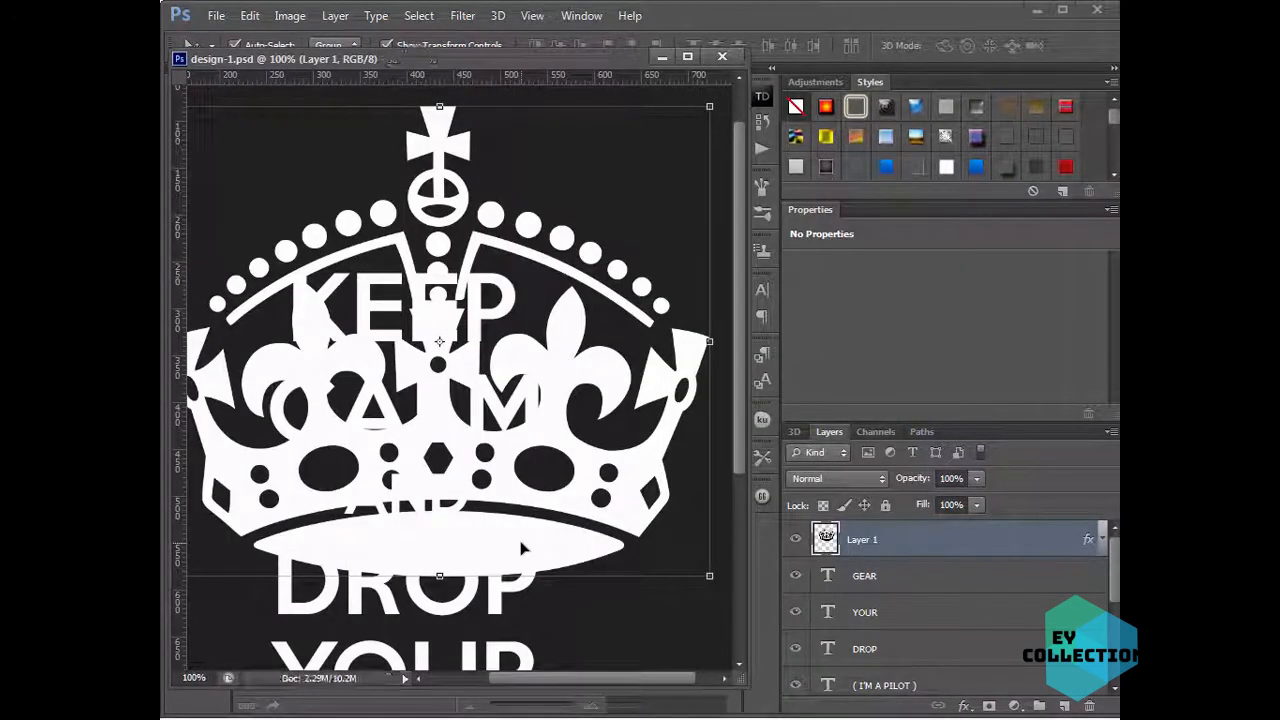
drag(520, 542, 525, 546)
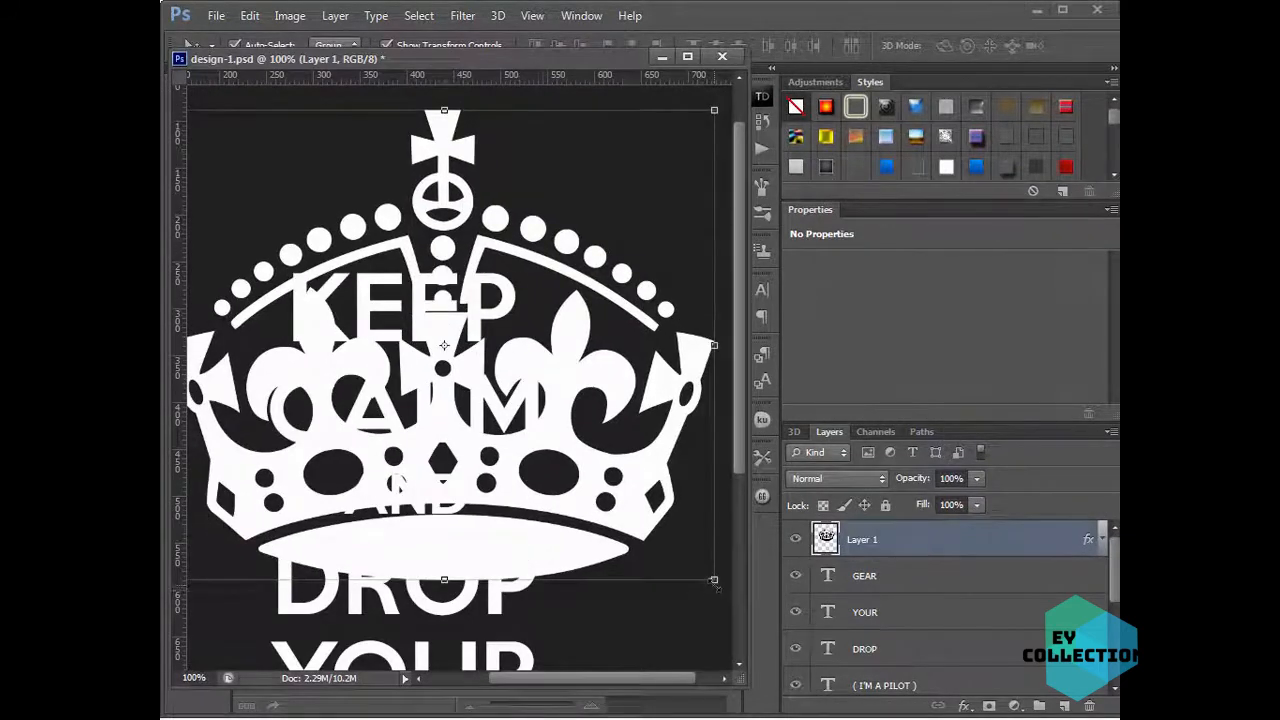
- Try scaling the Layer 1 crown down to about 37%, and undo the scaling
click(716, 586)
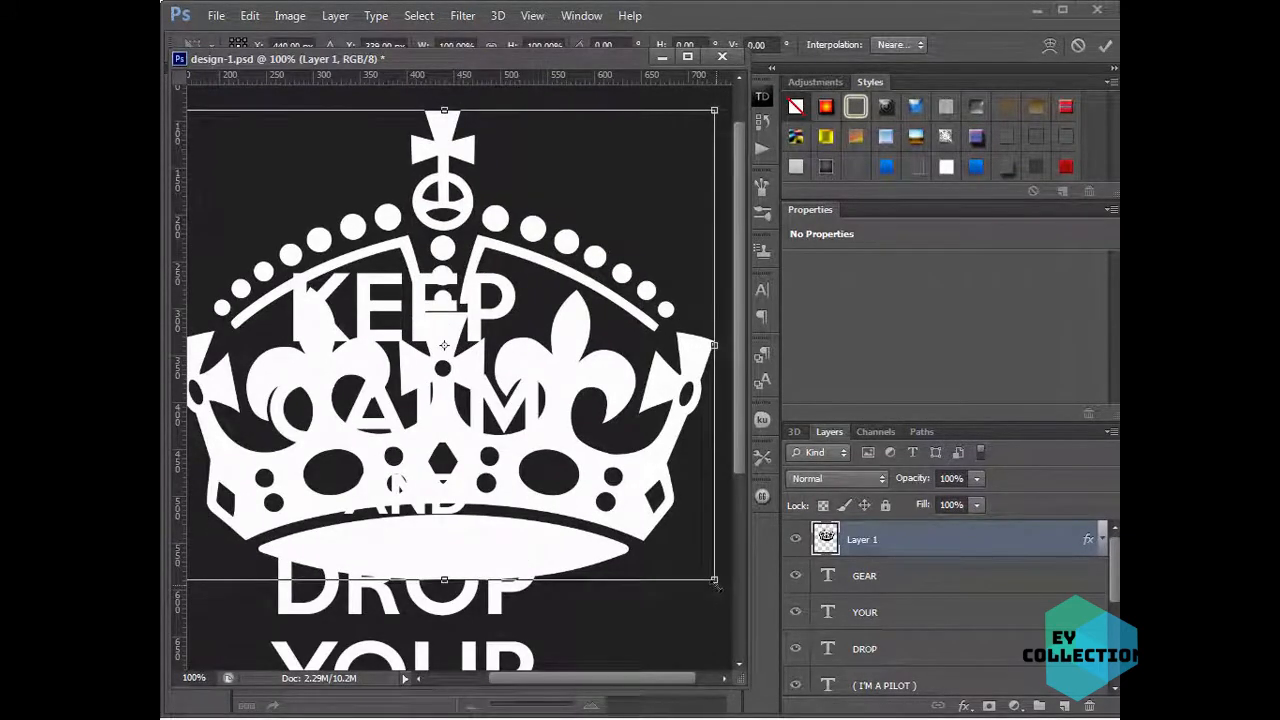
drag(714, 578, 375, 285)
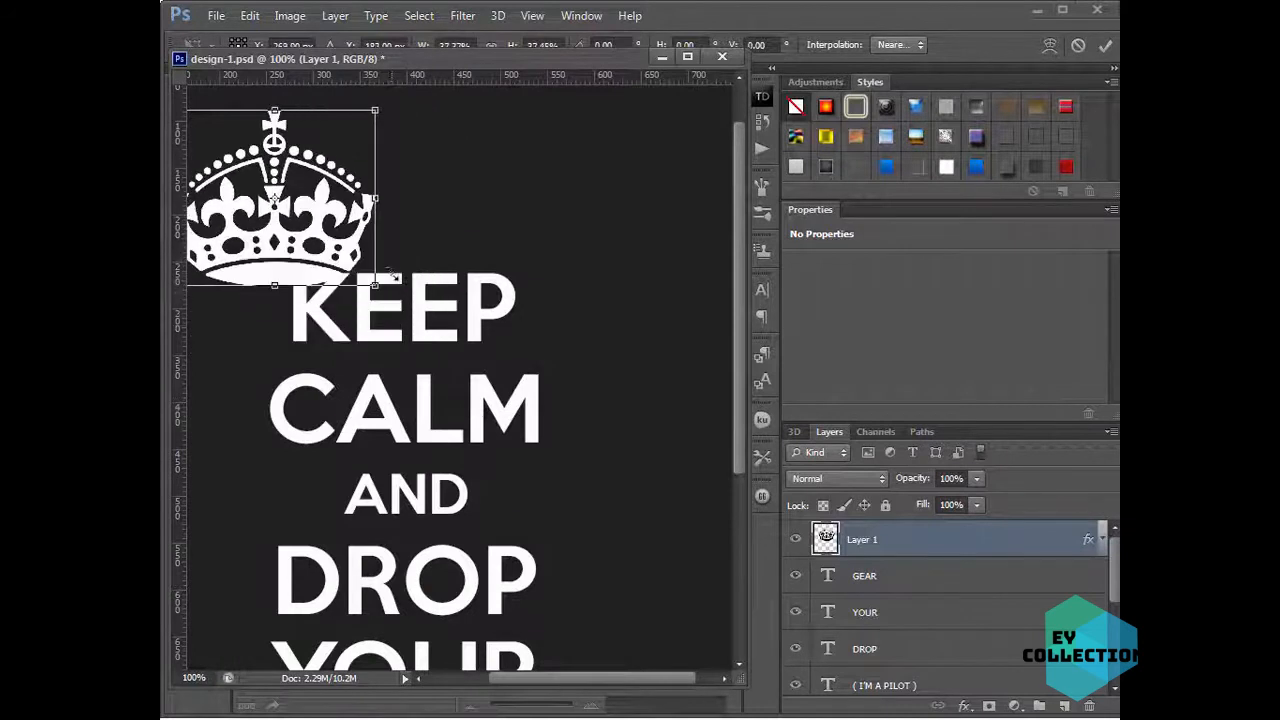
key(Return)
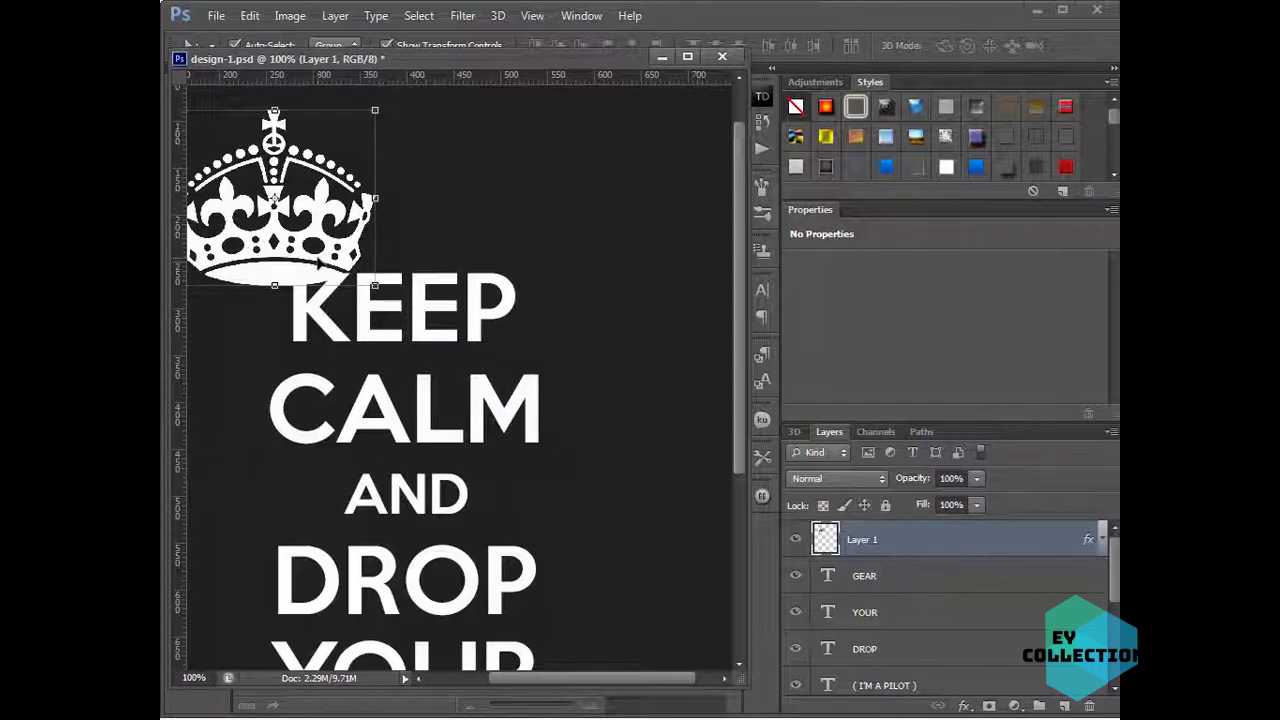
key(ctrl+z)
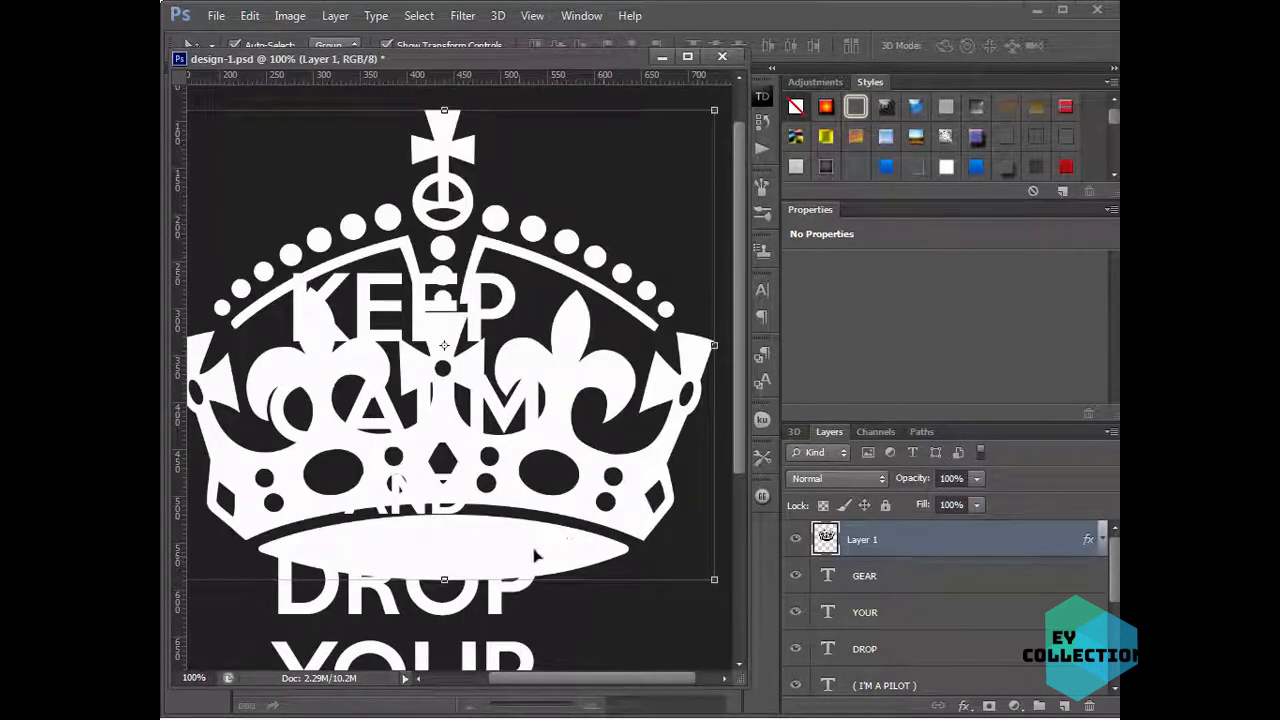
- Convert the Layer 1 crown to a Smart Object, moving the application window down for access to the option and back up
right_click(909, 543)
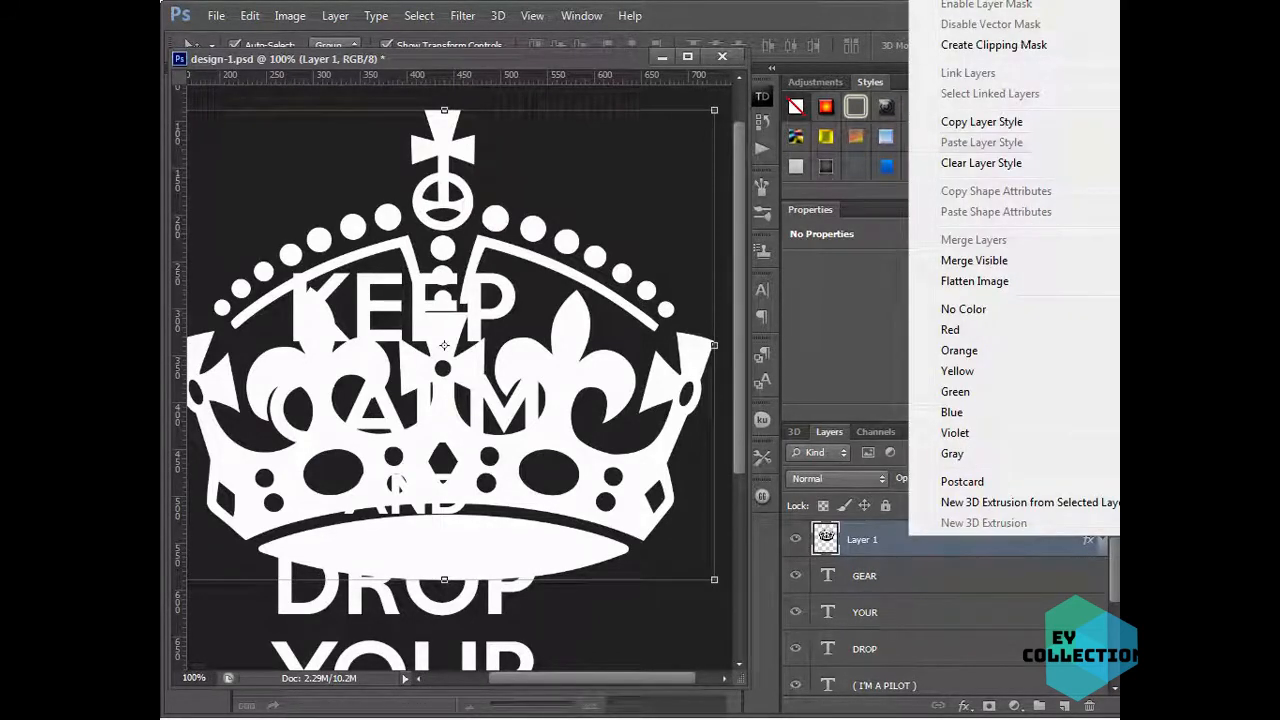
click(862, 14)
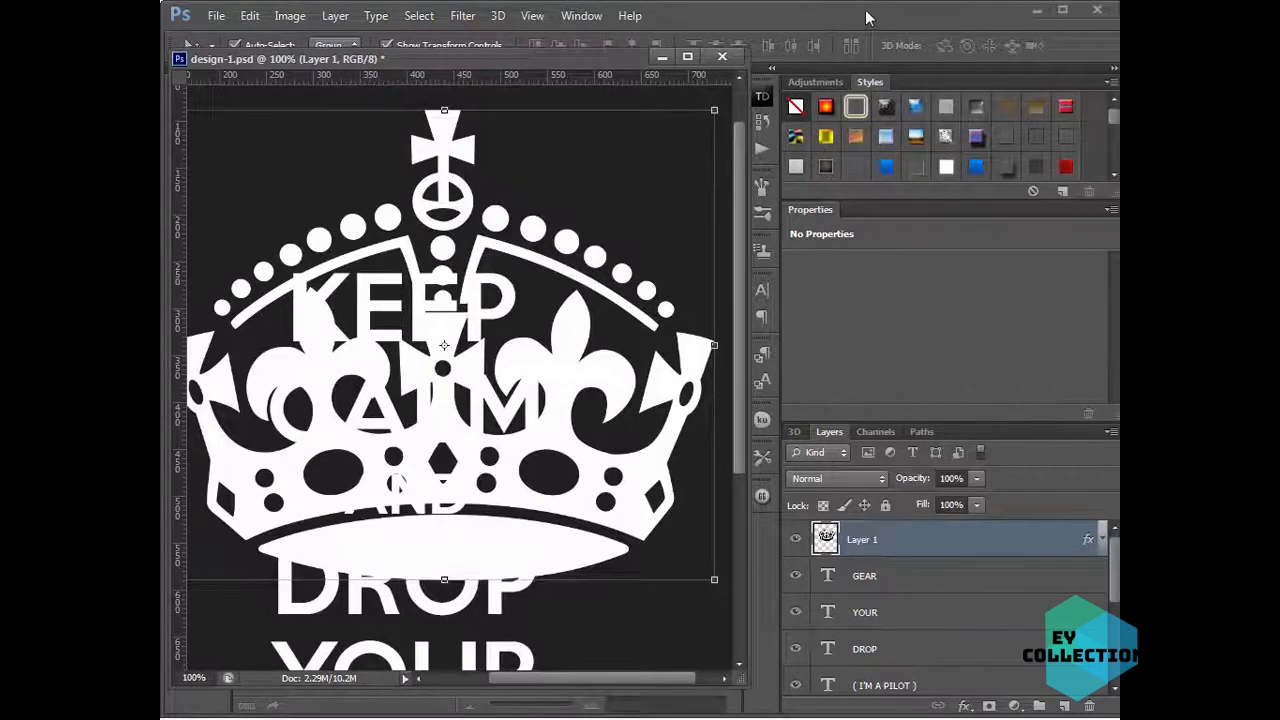
drag(867, 13, 855, 168)
right_click(909, 706)
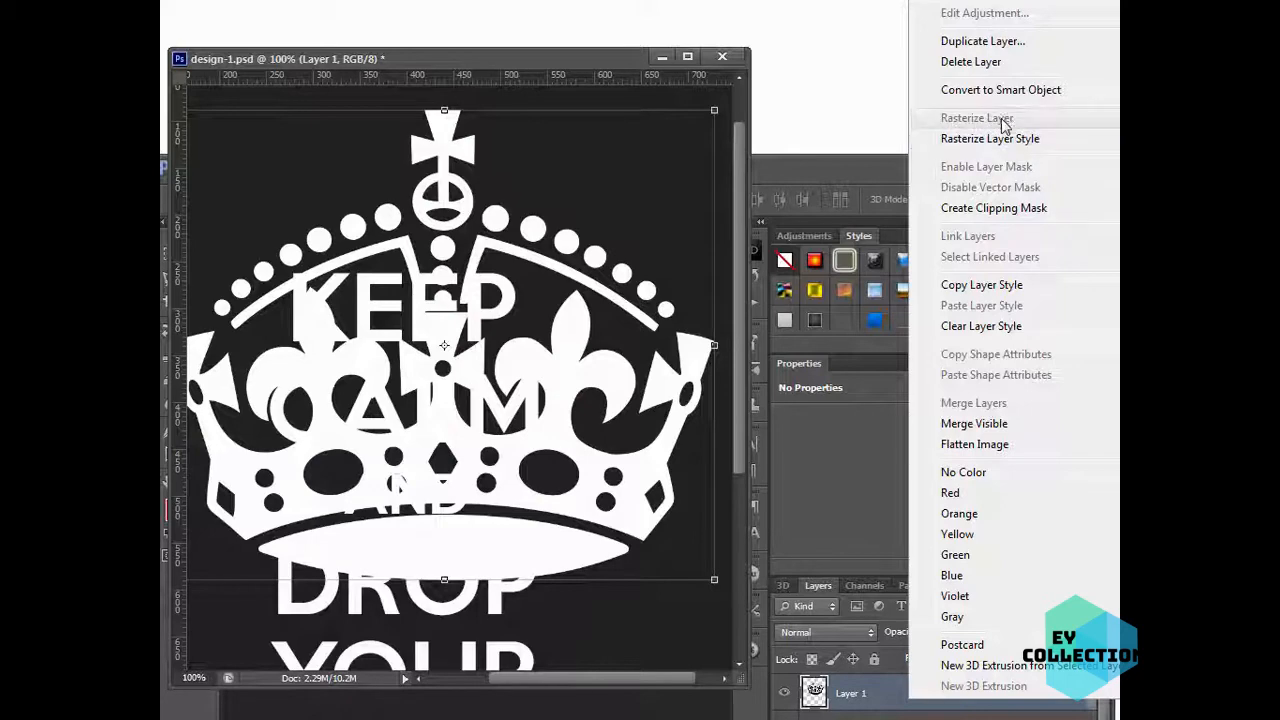
click(988, 140)
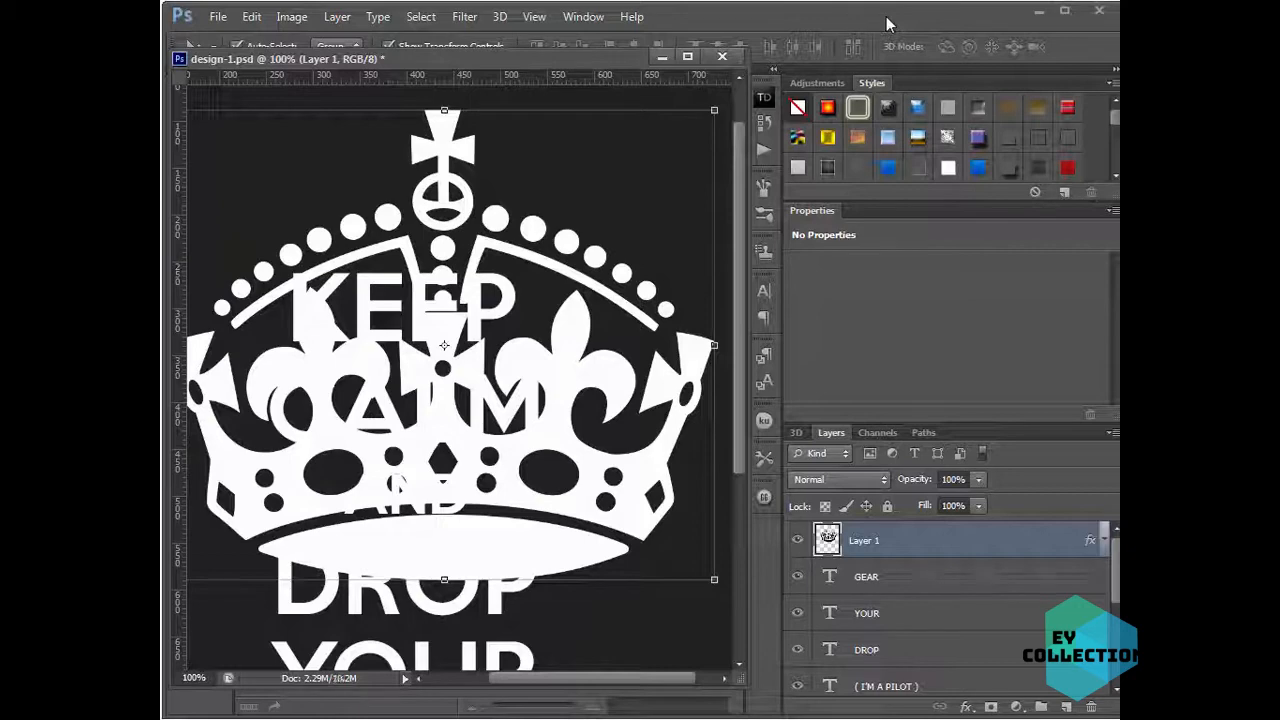
drag(886, 24, 880, 157)
right_click(913, 680)
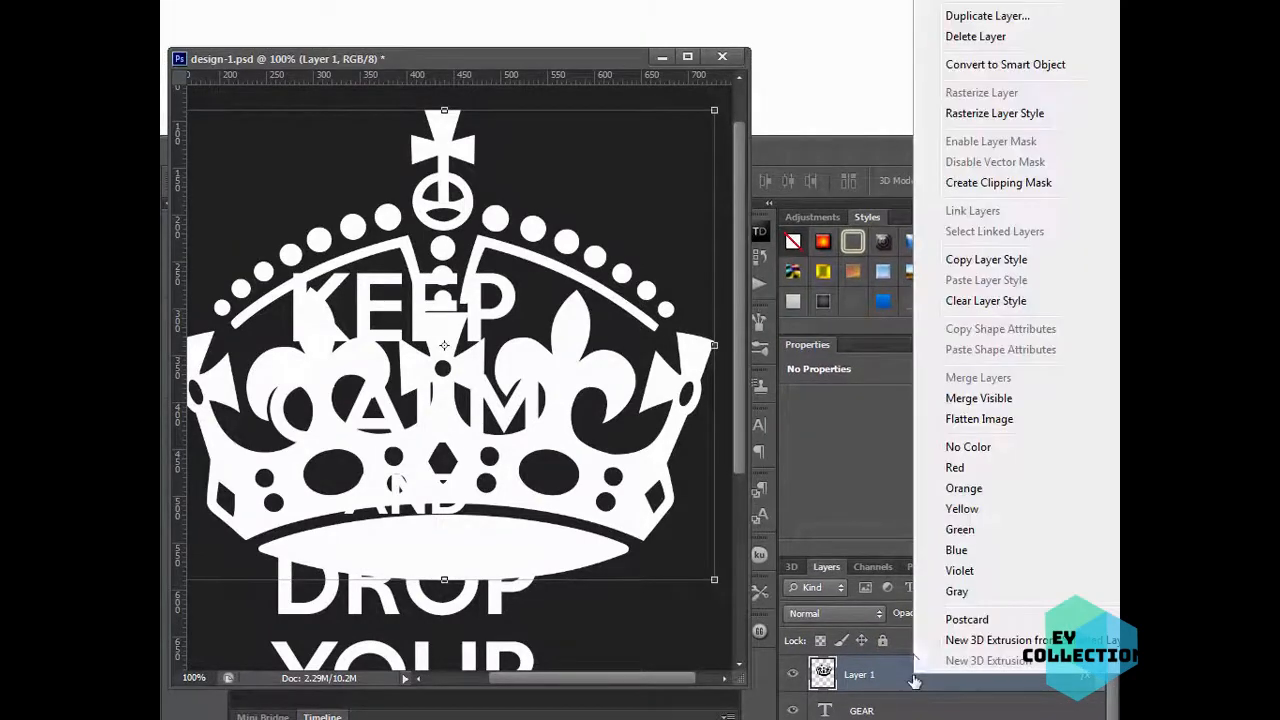
click(970, 68)
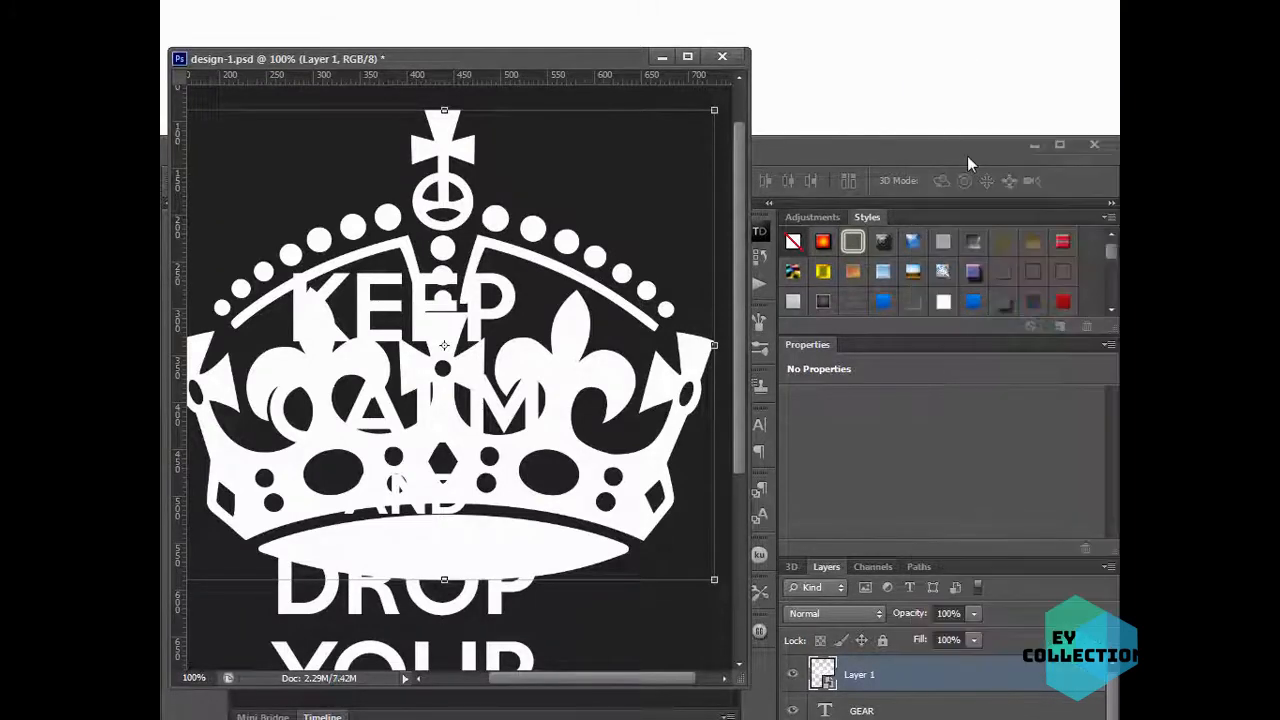
drag(967, 156, 965, 22)
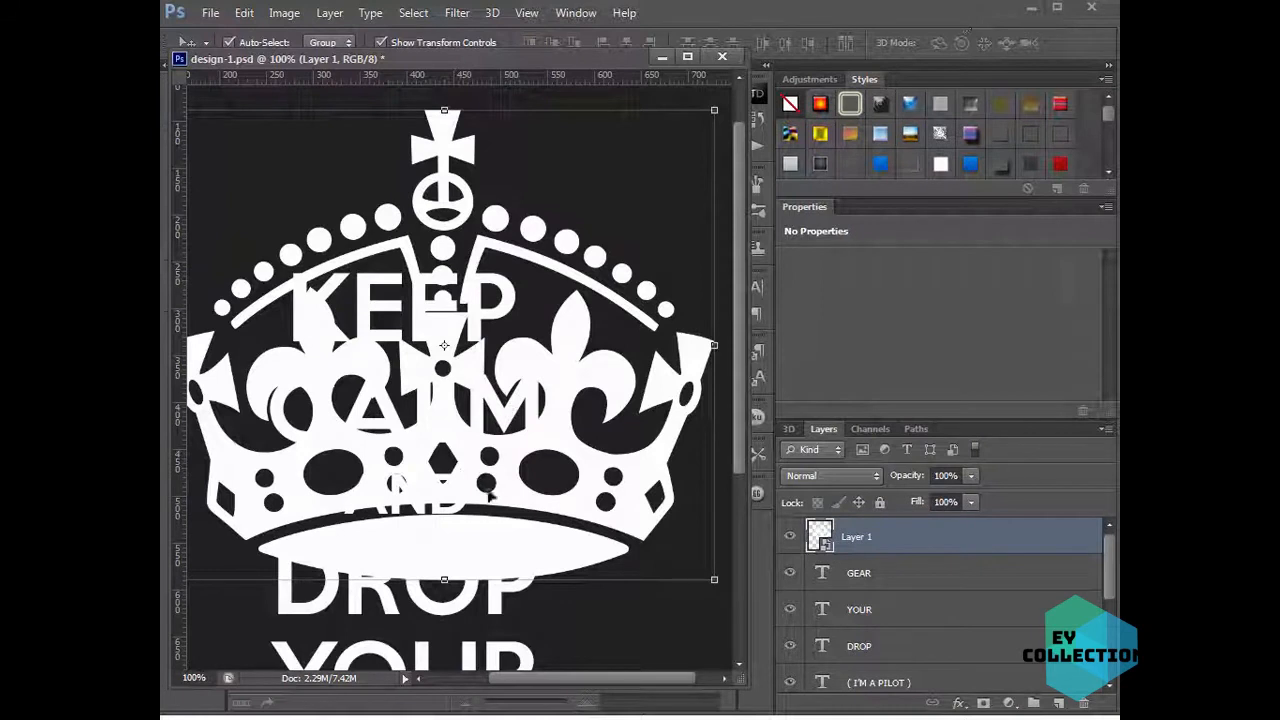
- Scale the Smart Object crown down to about 63%, shift it right and up, and enlarge it again
key(ctrl+t)
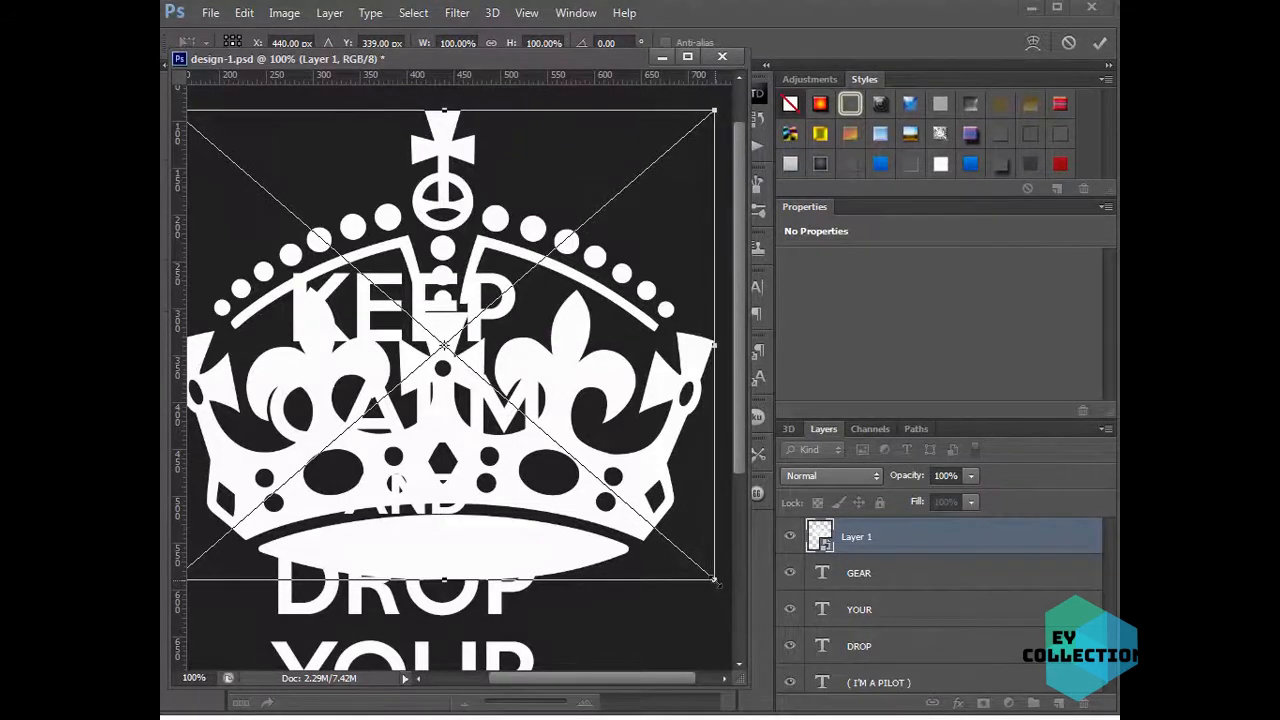
drag(714, 580, 513, 405)
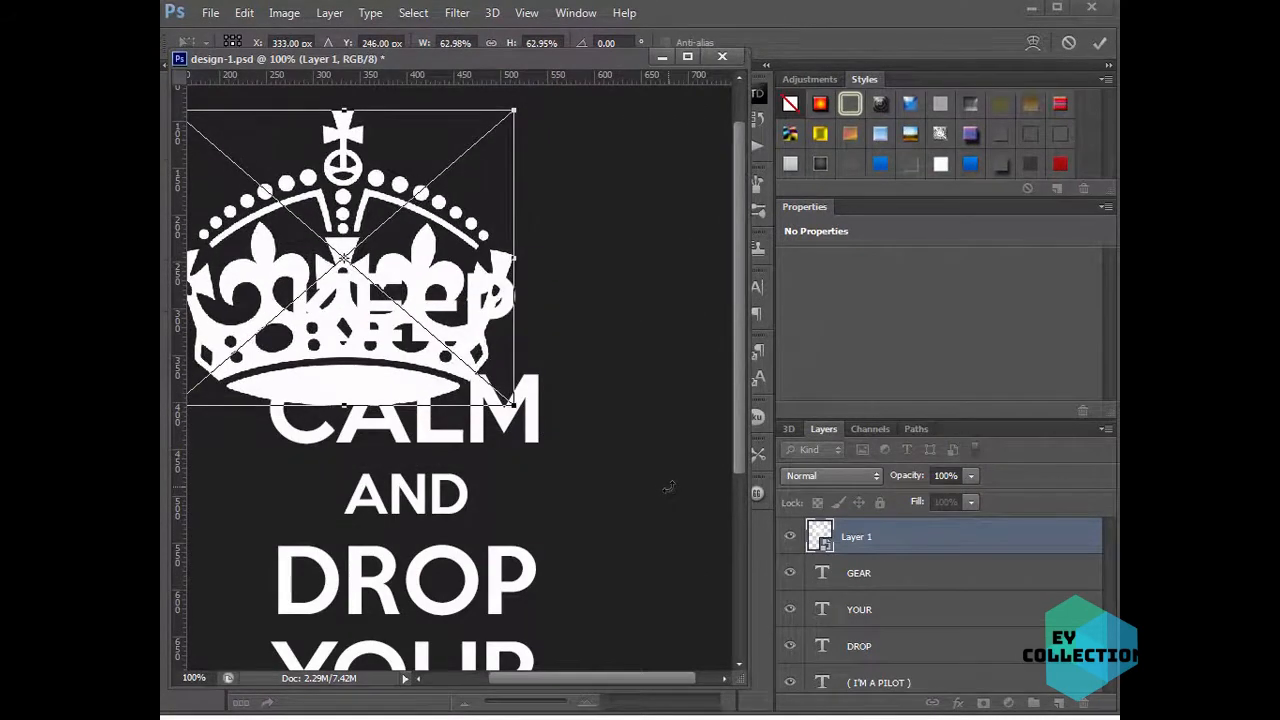
key(Return)
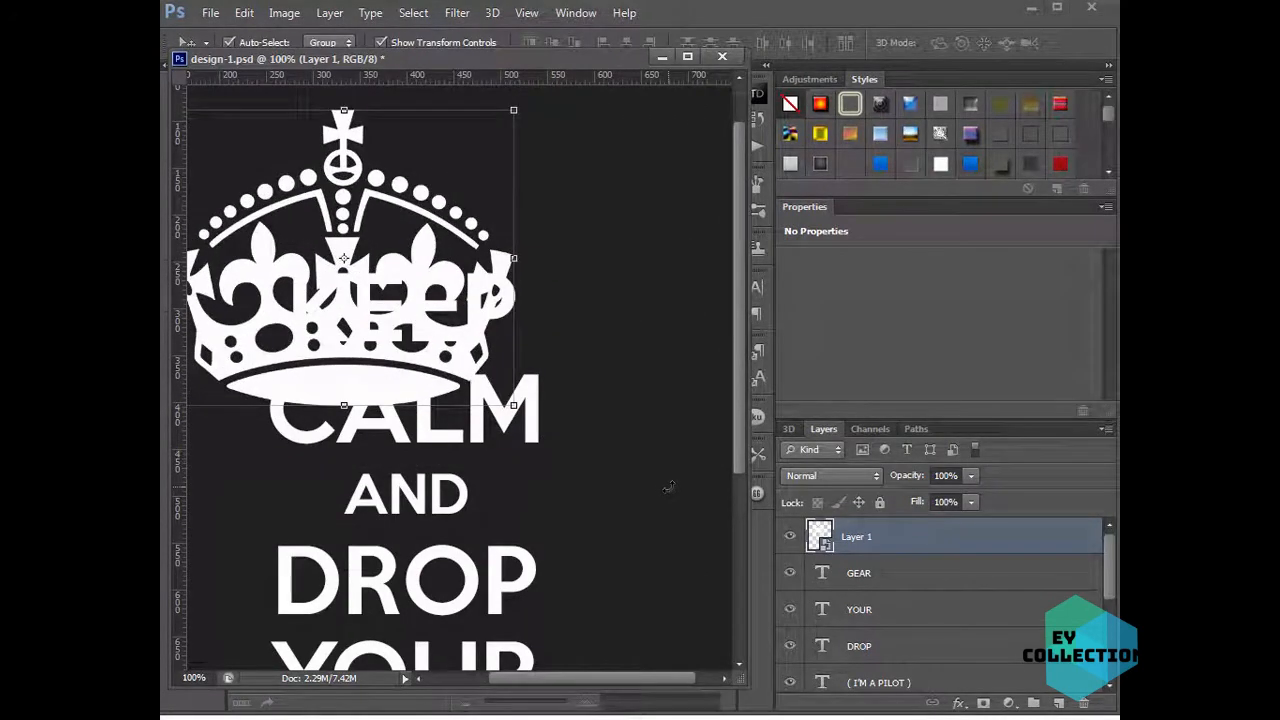
drag(376, 391, 406, 389)
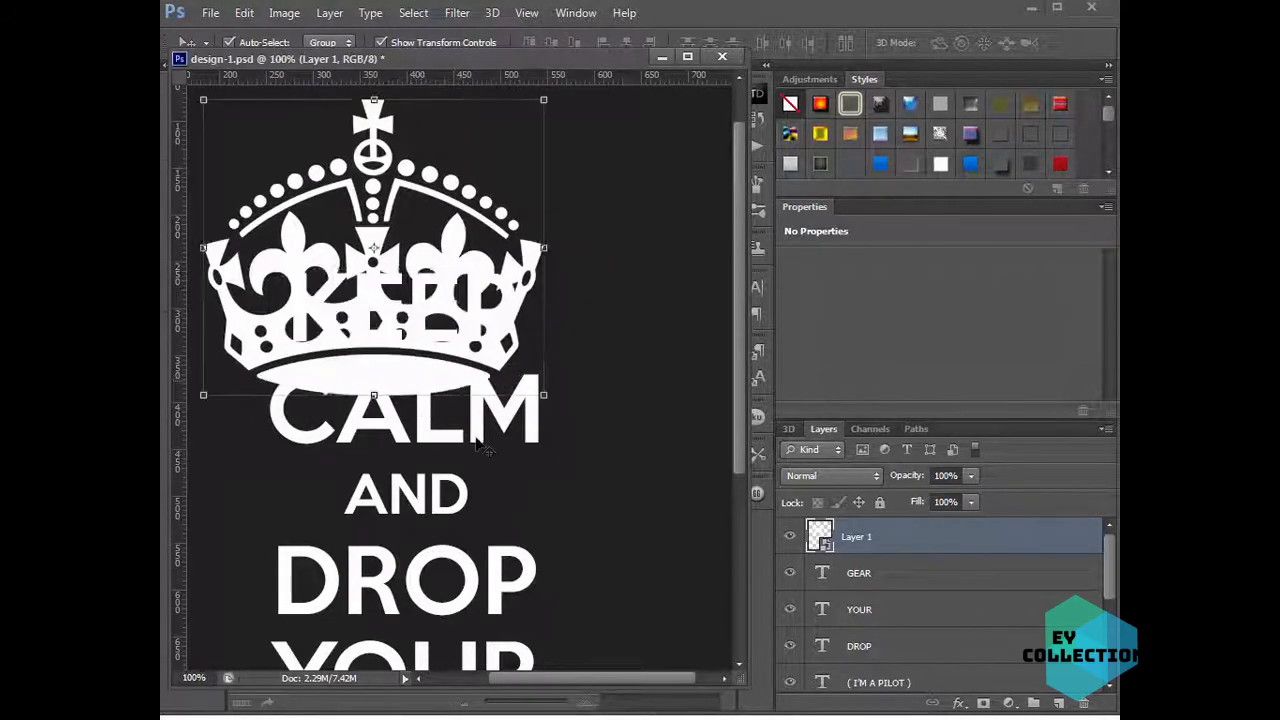
drag(545, 396, 627, 465)
key(Return)
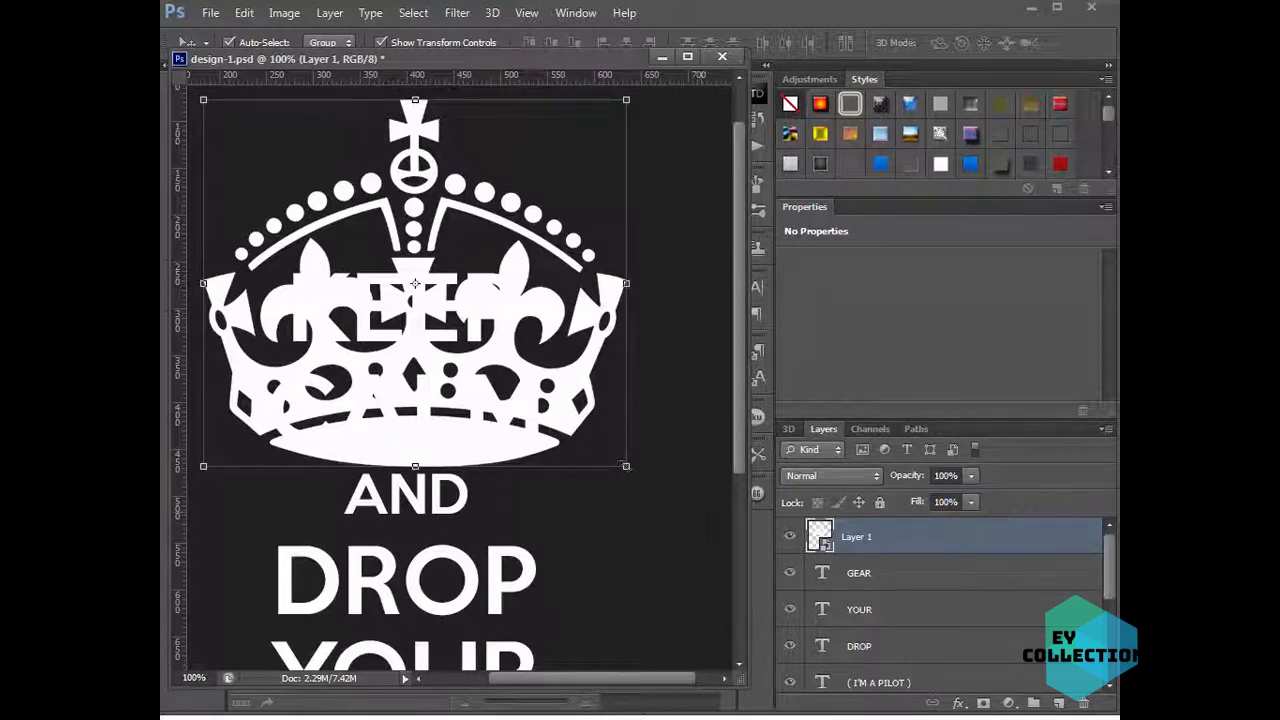
- Scale the crown down to about 40% and place it above the word KEEP
drag(626, 466, 421, 288)
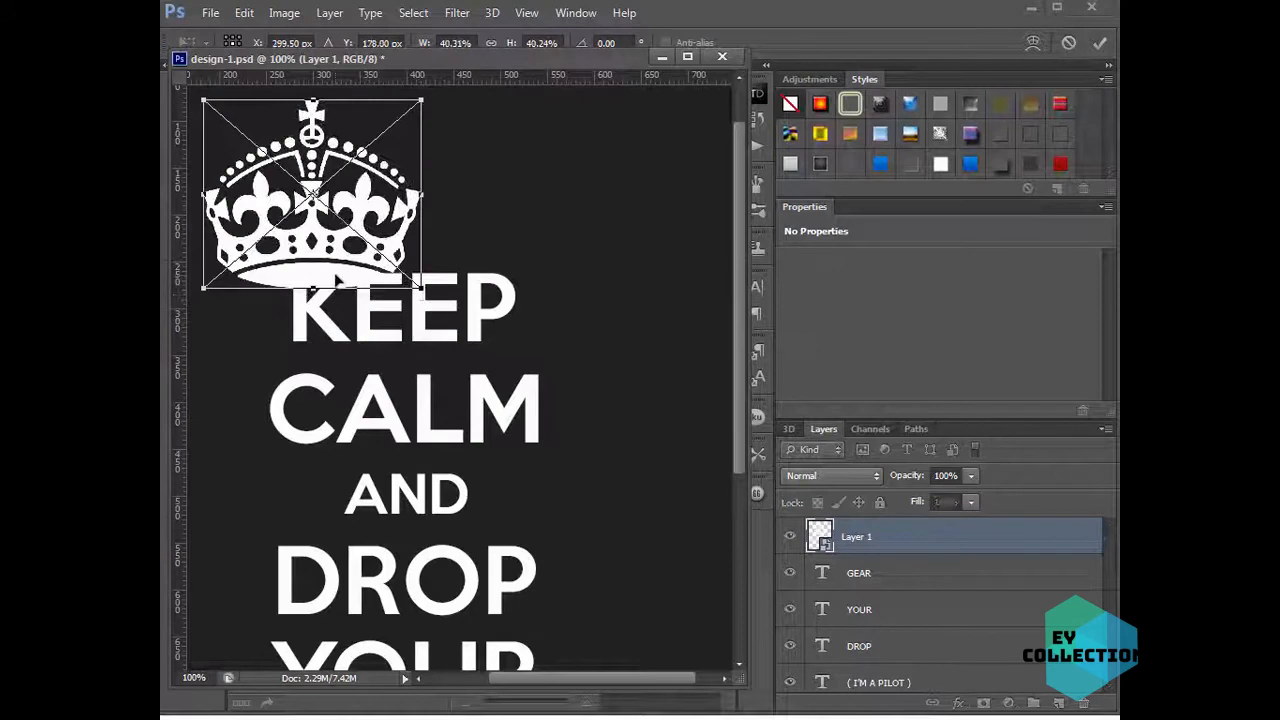
drag(338, 282, 432, 248)
key(Return)
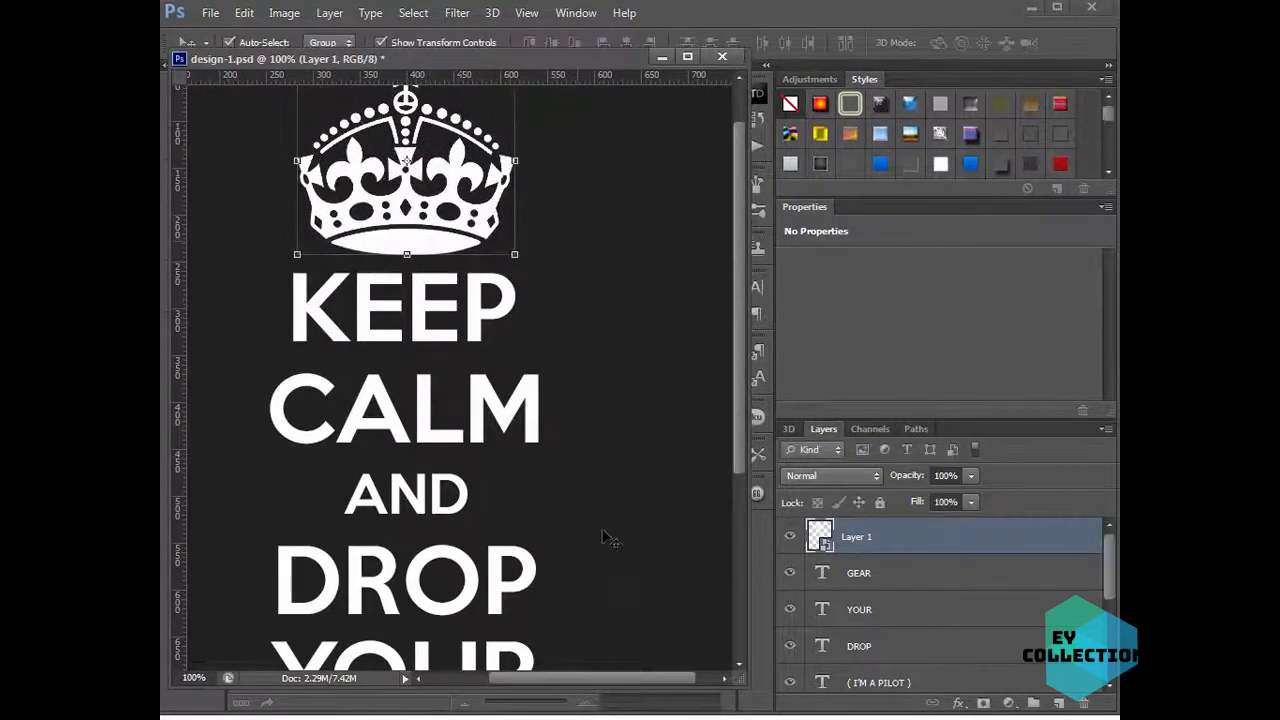
- With the whole design in view at 50%, raise the crown slightly for more space above KEEP
drag(535, 63, 650, 62)
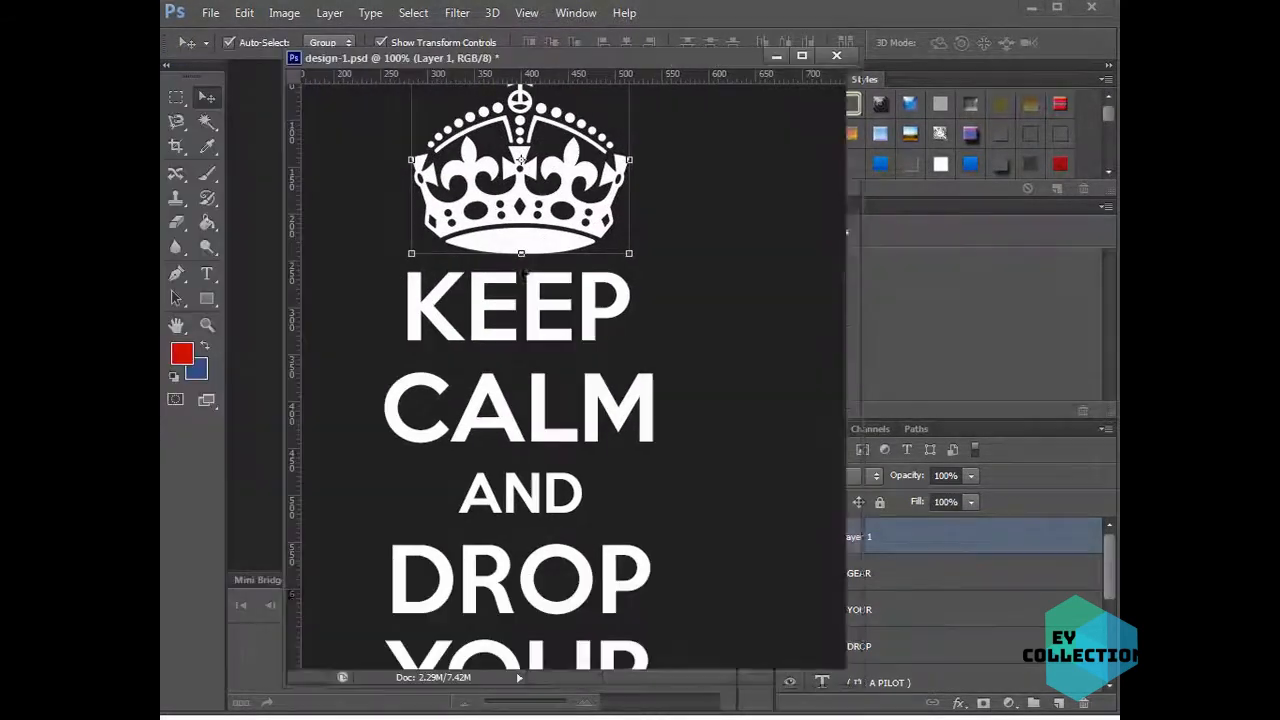
click(206, 327)
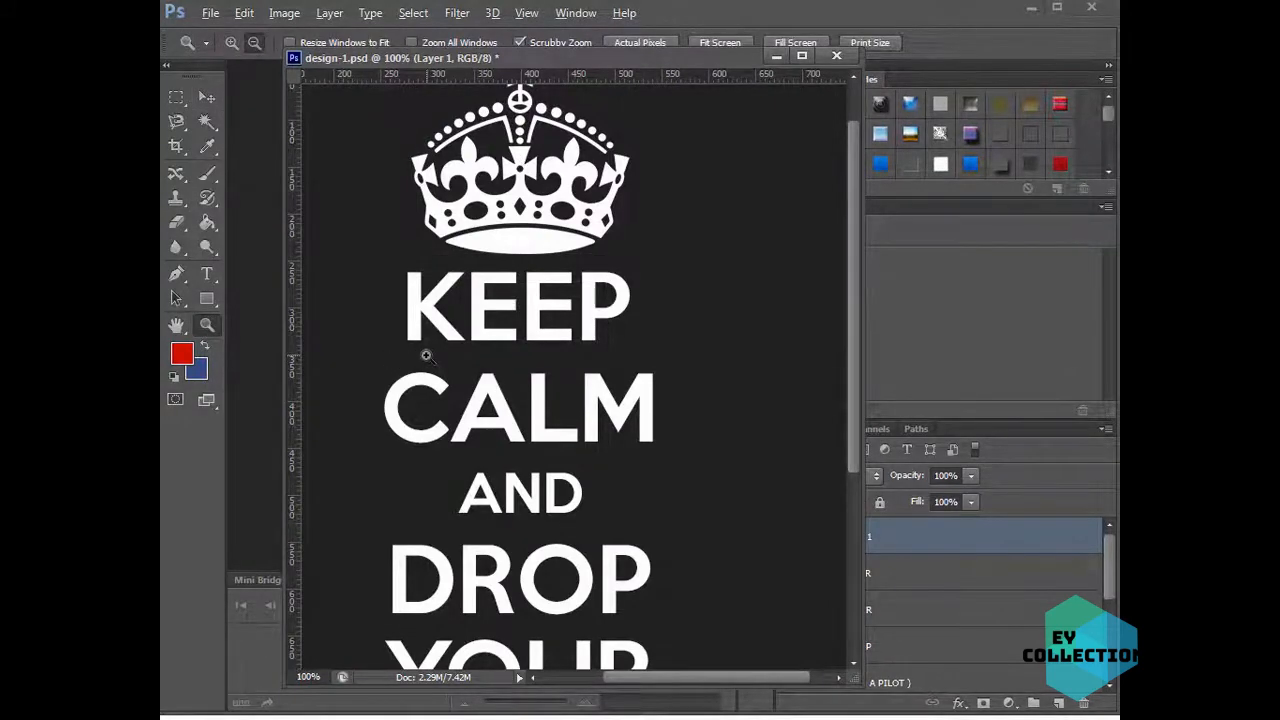
alt+click(425, 355)
alt+click(425, 355)
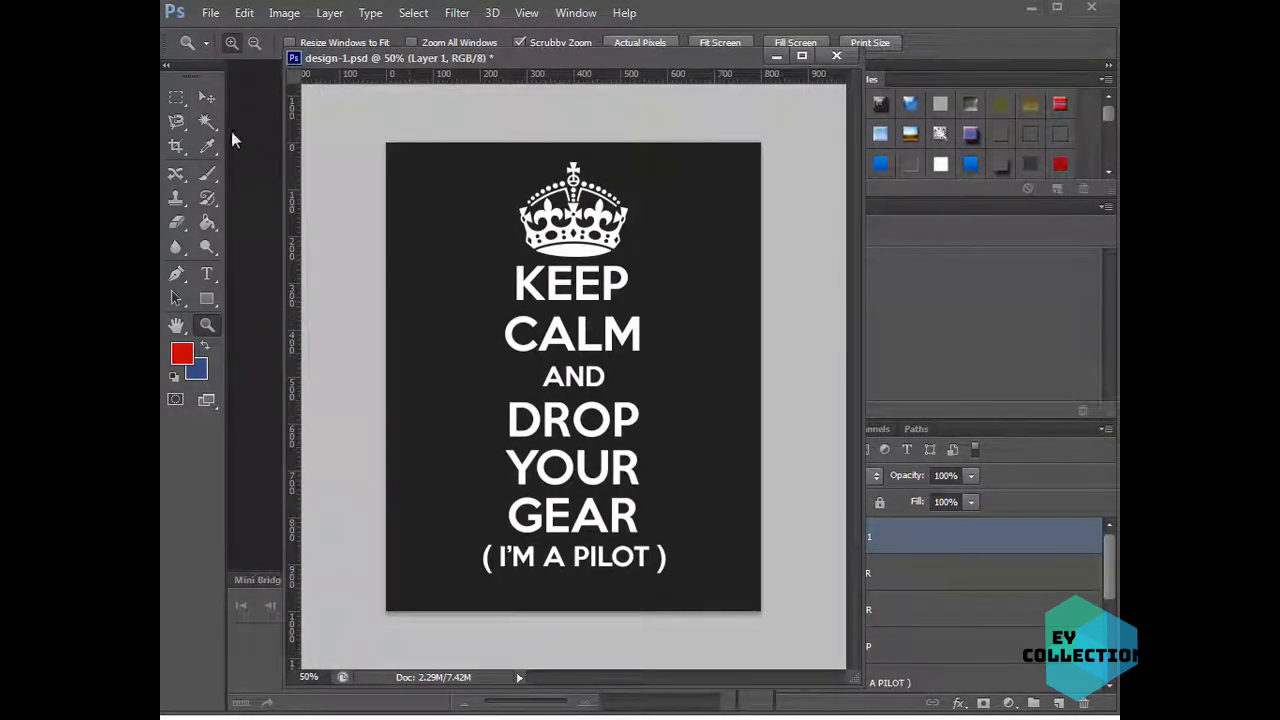
click(206, 97)
click(592, 237)
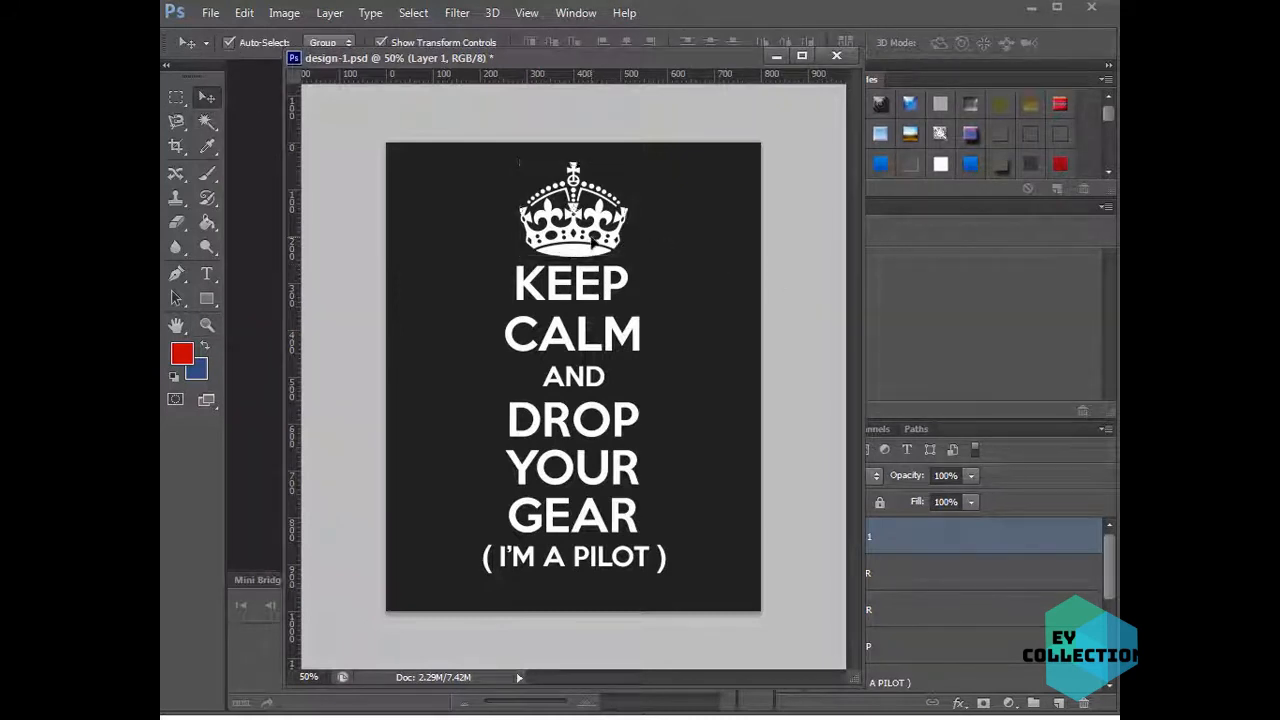
drag(593, 253, 592, 256)
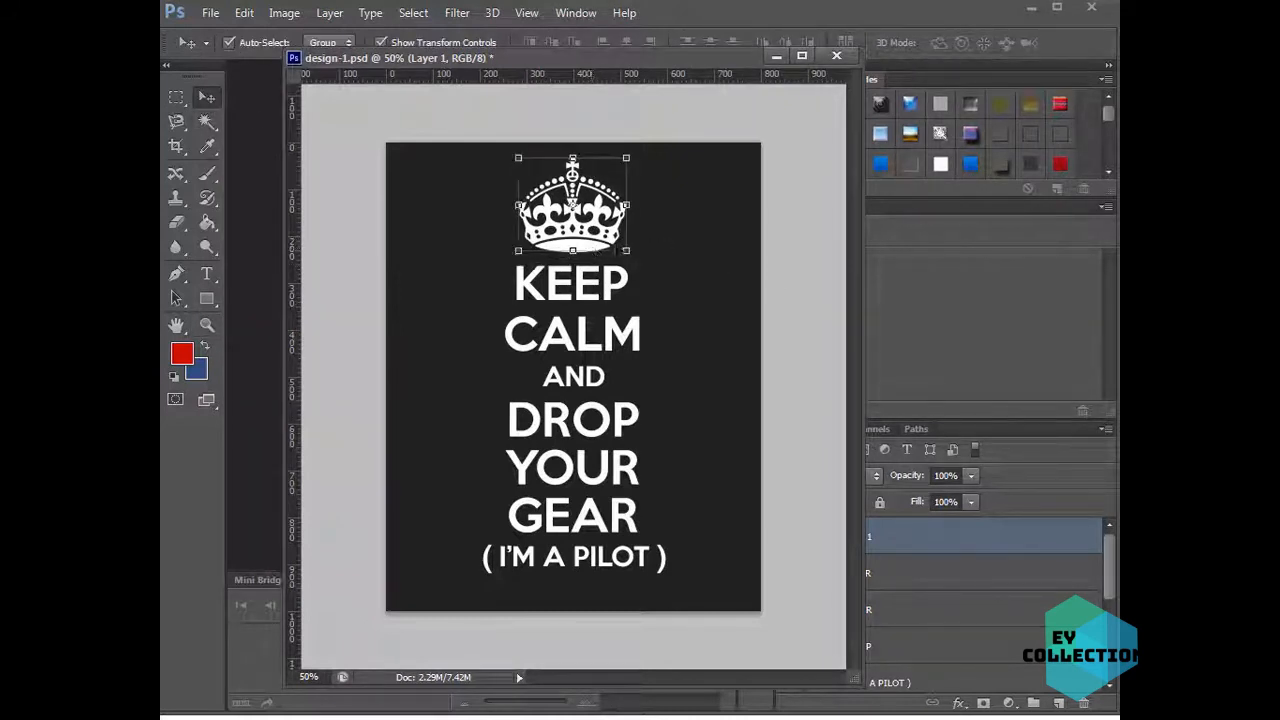
- Scale the crown about its centre to about 30%, lower it closer to KEEP, and deselect the layer
key(ctrl+t)
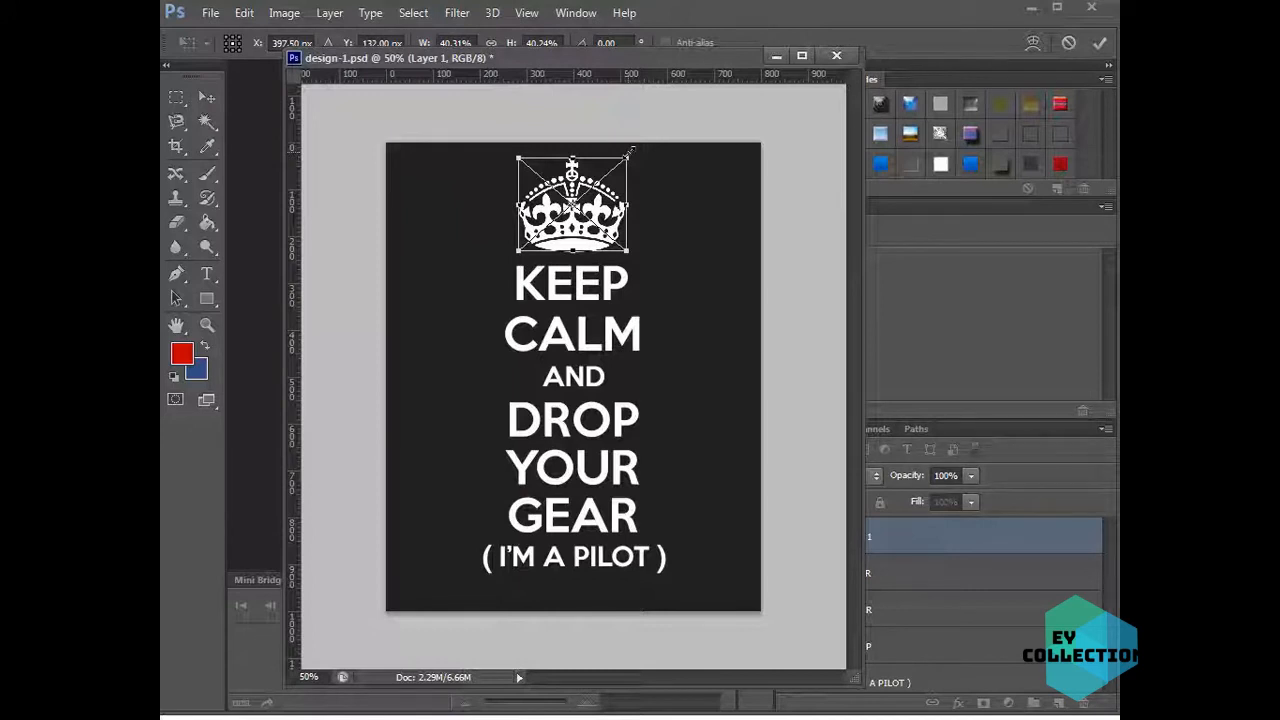
drag(630, 152, 615, 159)
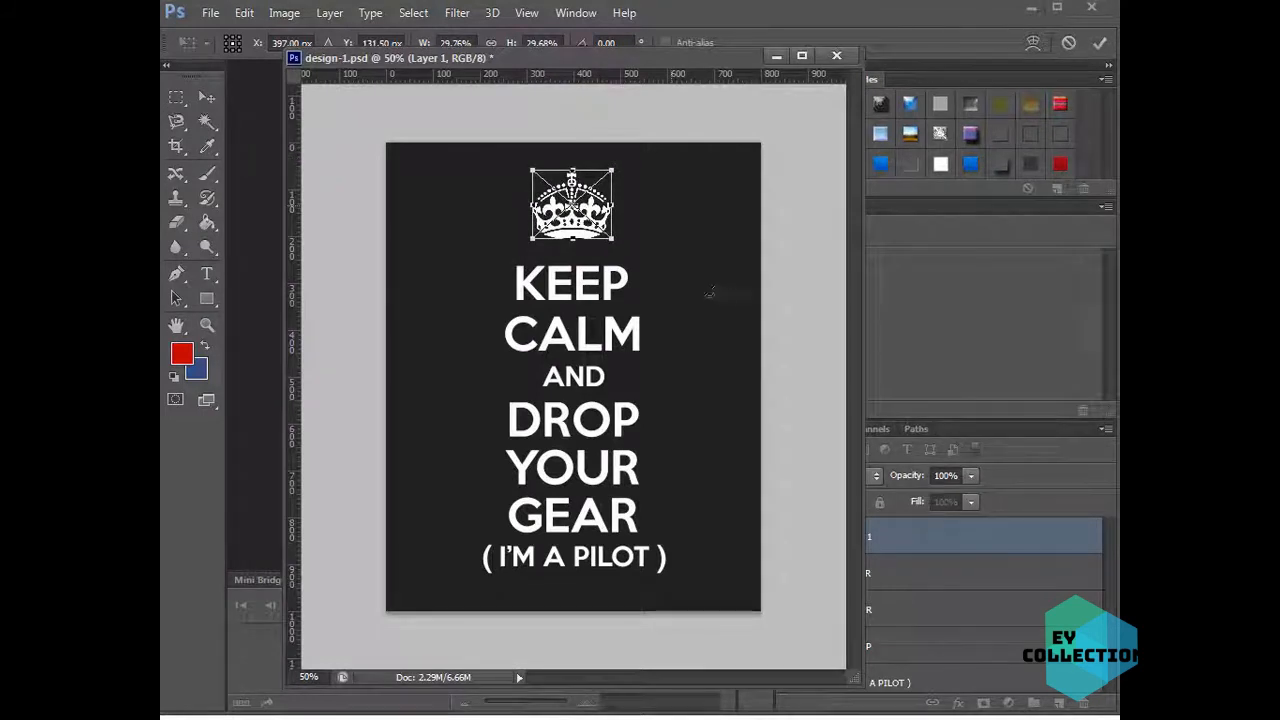
key(Return)
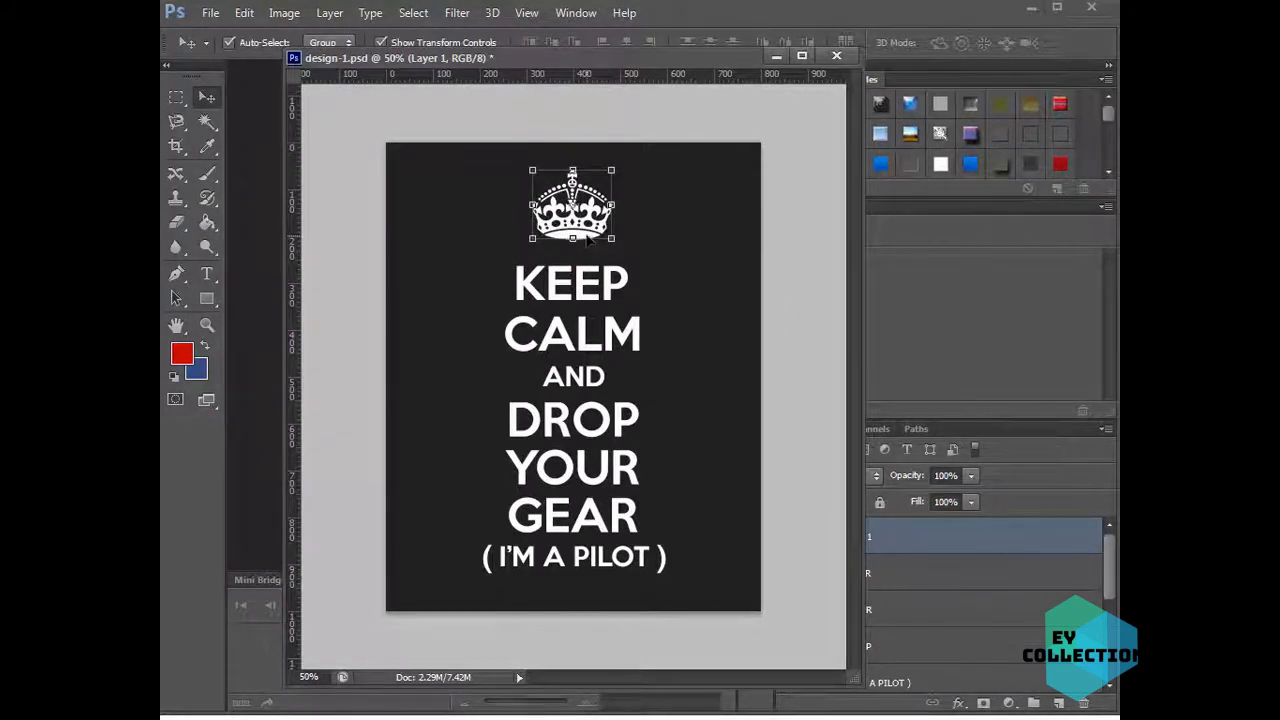
drag(589, 242, 588, 254)
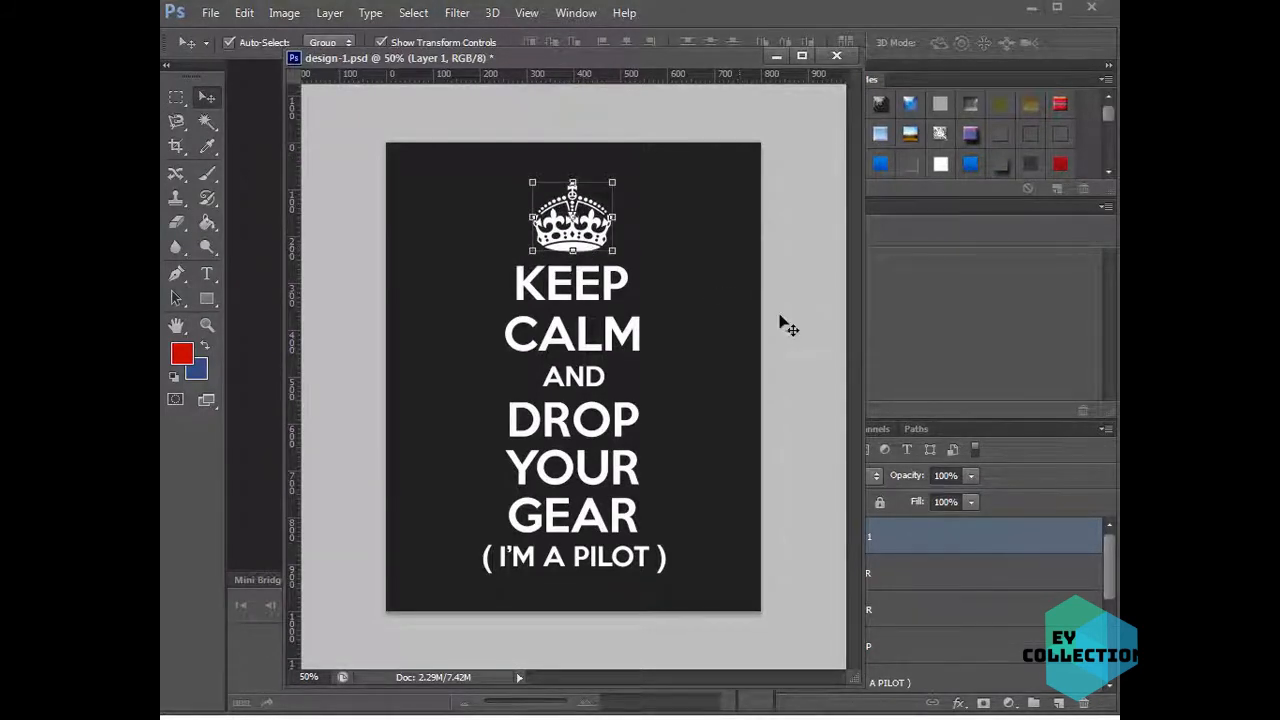
click(785, 325)
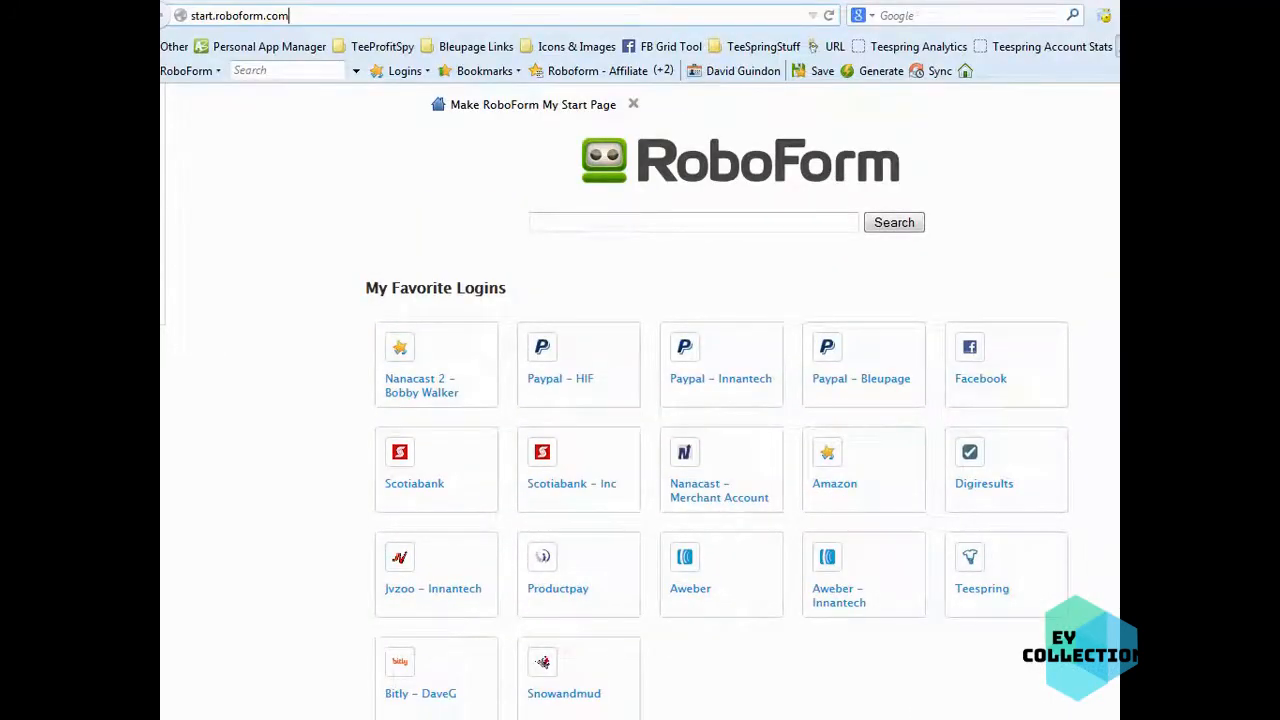
- Switch to the browser, open teeview.phatograph.com, and search its T-shirt campaigns for "keep calm"
click(1087, 318)
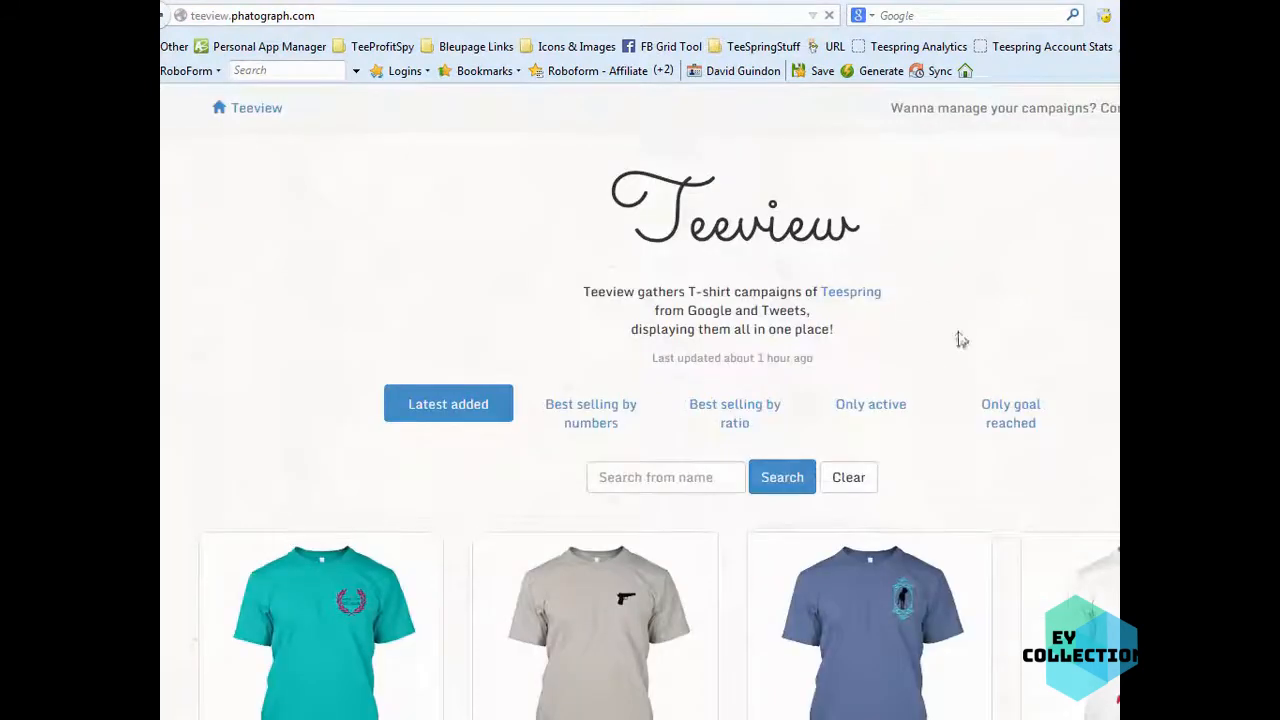
click(632, 468)
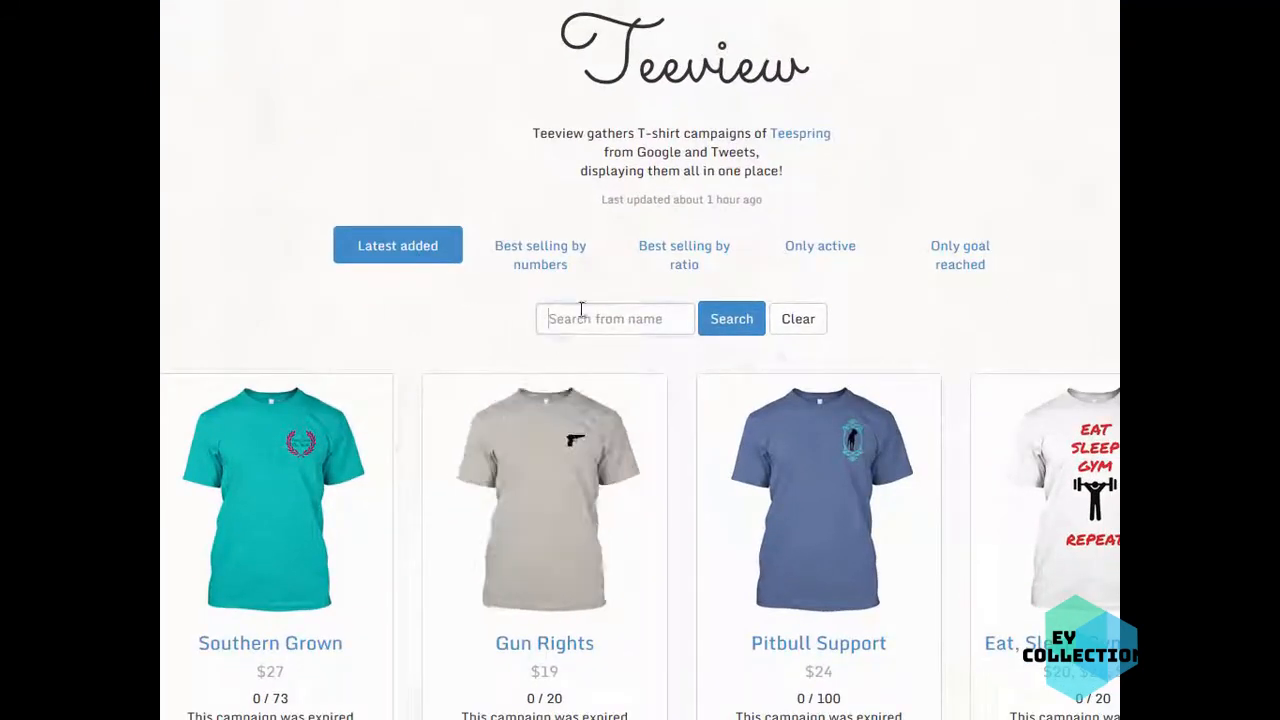
text(keep ca)
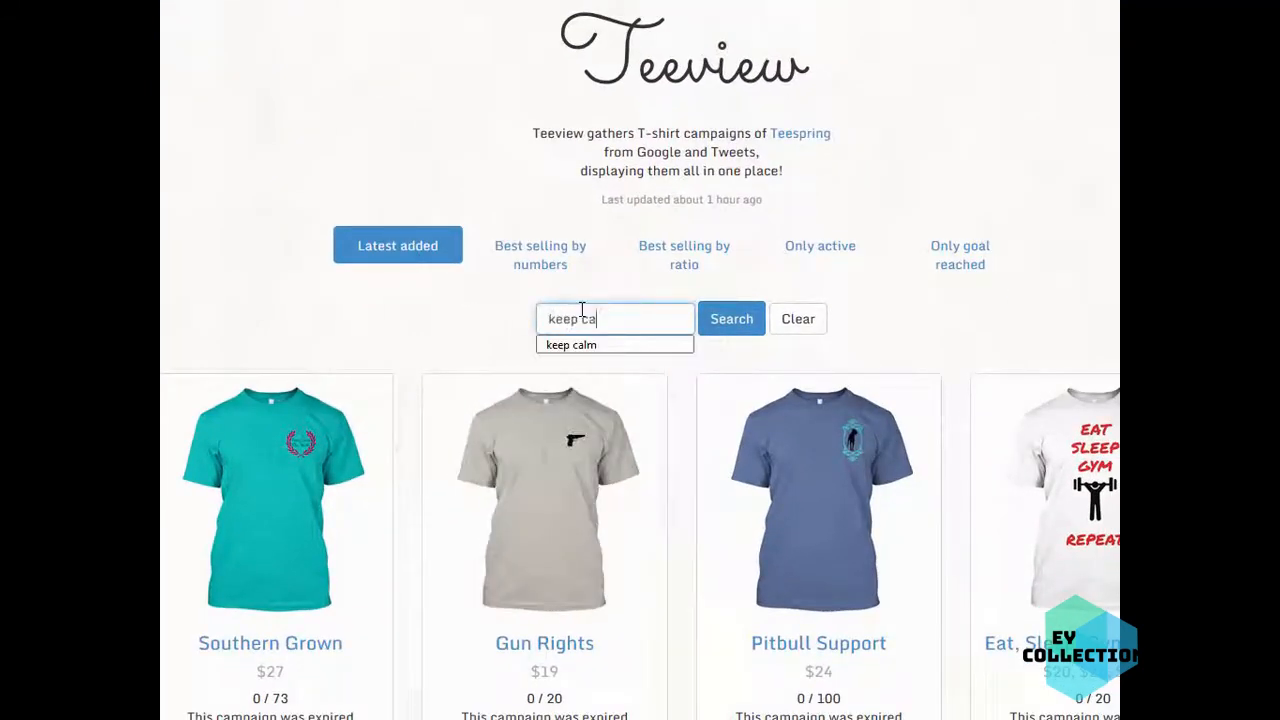
text(lm)
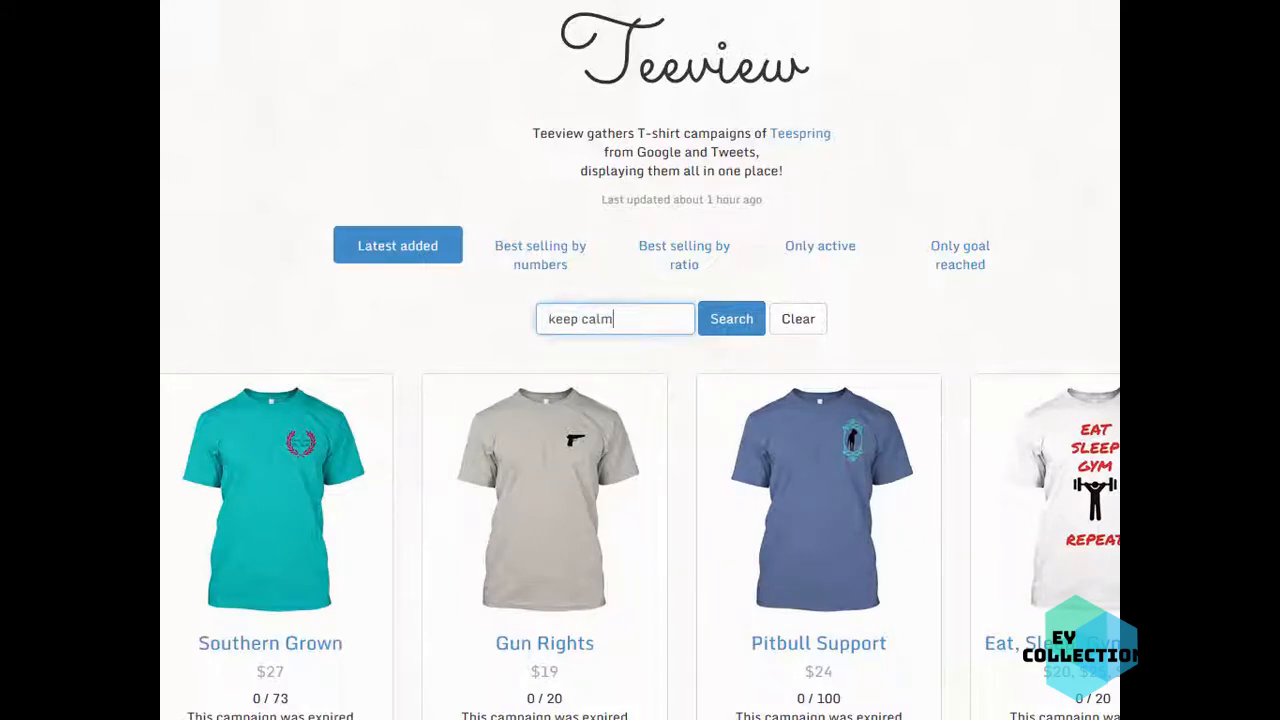
key(Return)
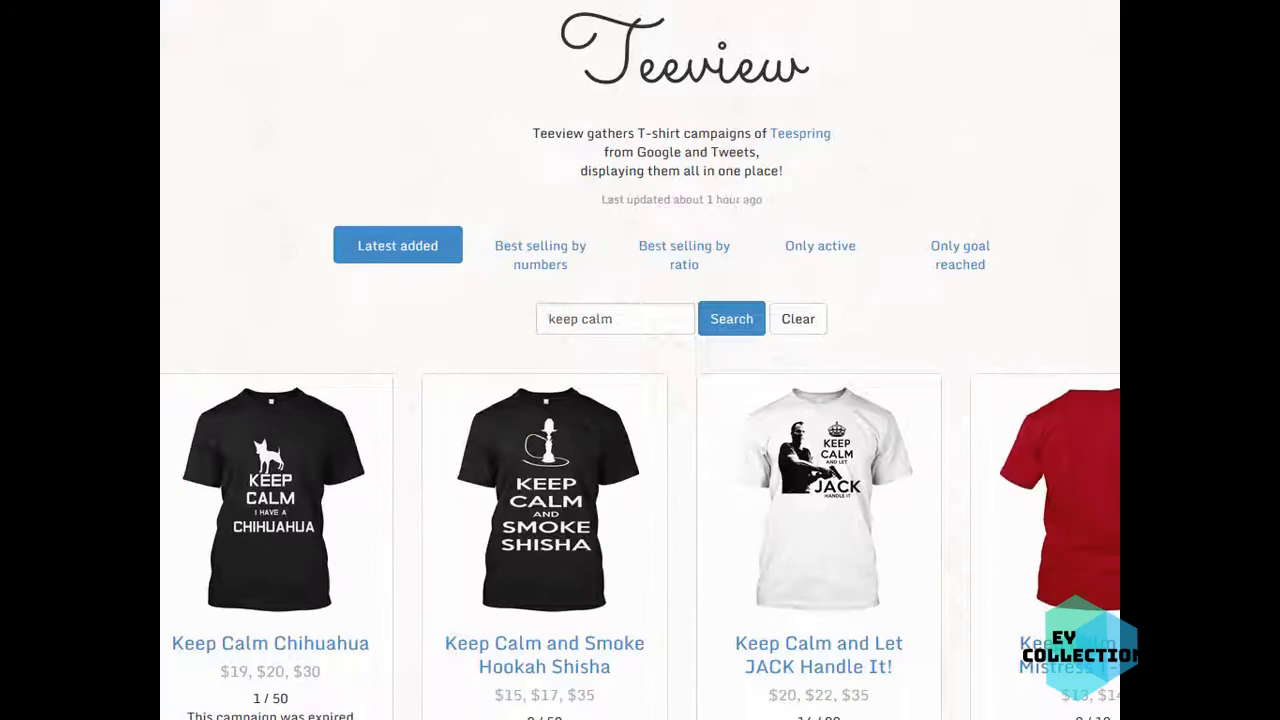
- Browse the Keep Calm shirt designs to the end of the first results page and continue to the next page
scroll(640, 360, down, 3)
scroll(640, 360, down, 5)
scroll(640, 360, down, 3)
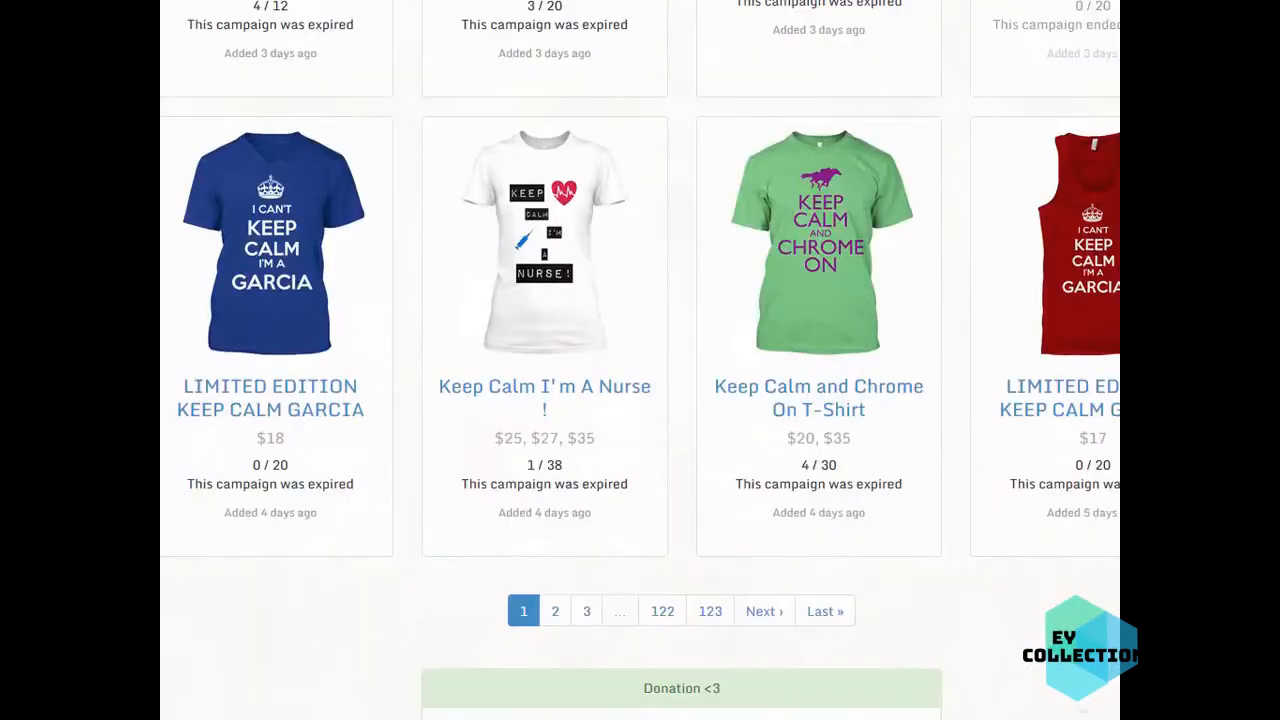
click(764, 611)
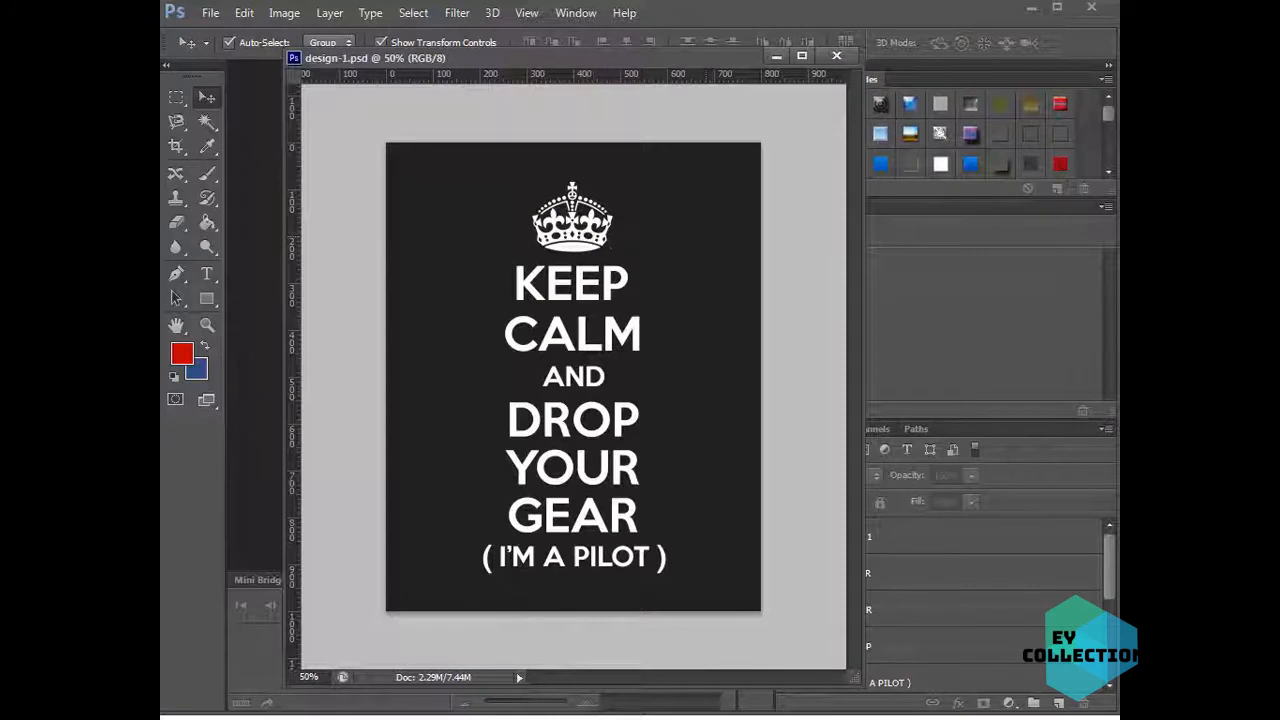
- Scale the crown proportionally about its centre to about 26% and apply the transform
click(575, 230)
key(ctrl+t)
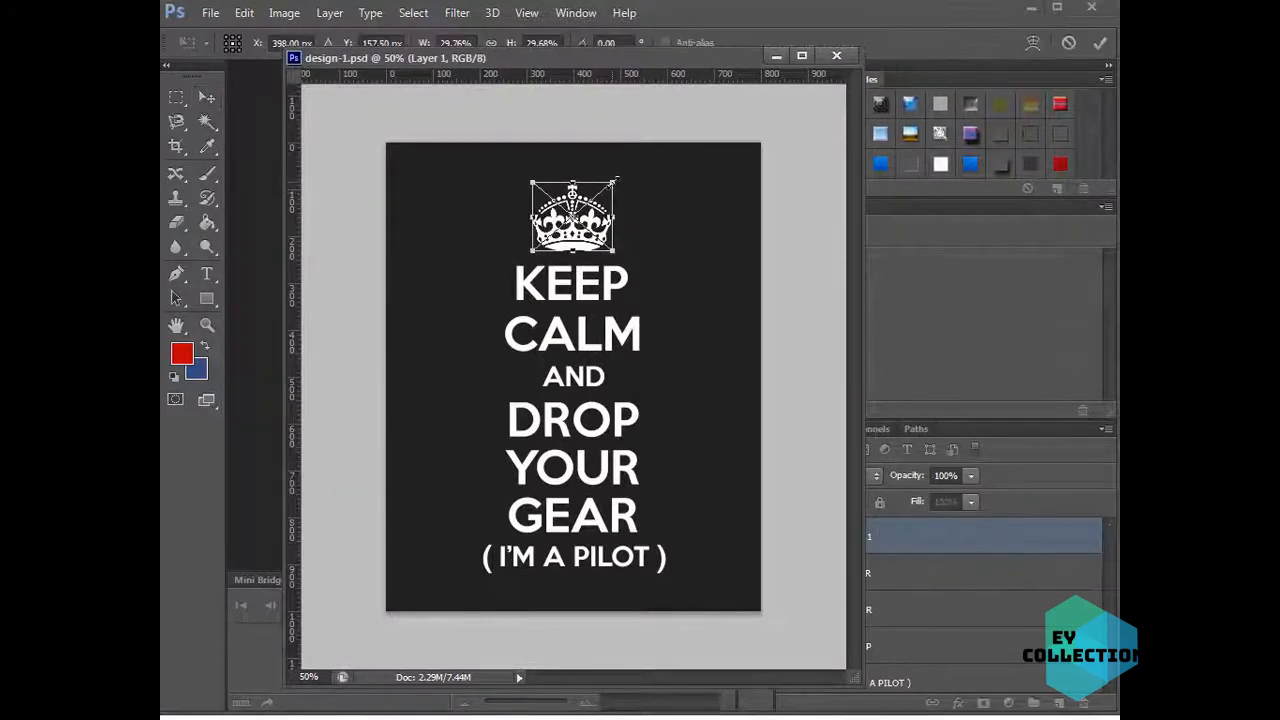
drag(614, 181, 608, 186)
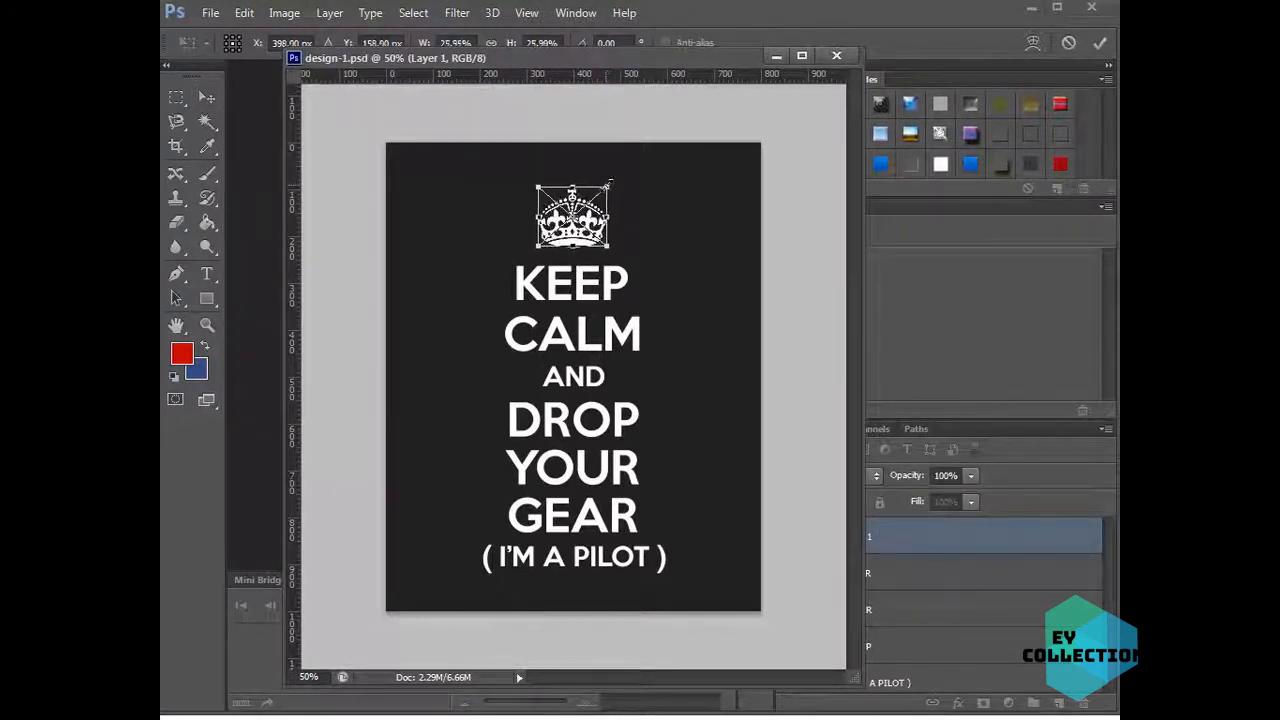
key(Return)
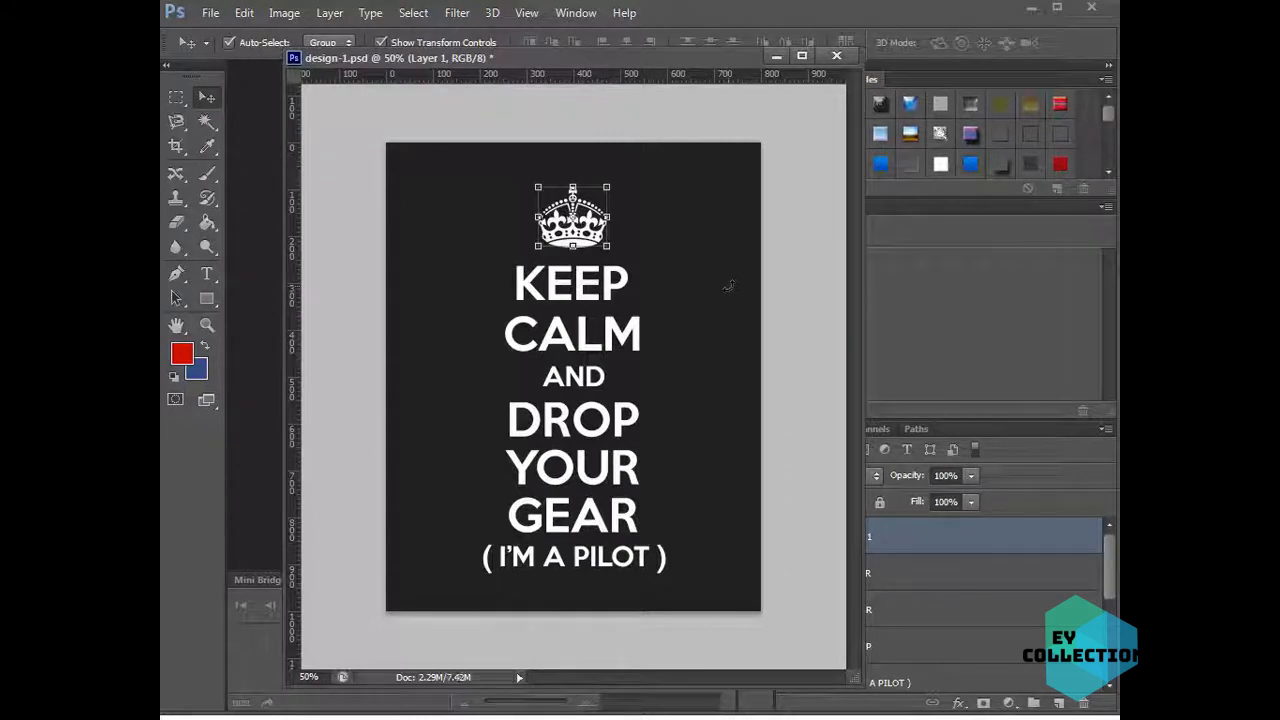
- Nudge the crown slightly down toward KEEP, and shift the crown and all text lines together slightly up on the canvas
key(Down)
key(Down)
key(Down)
key(Down)
drag(712, 594, 576, 271)
click(708, 400)
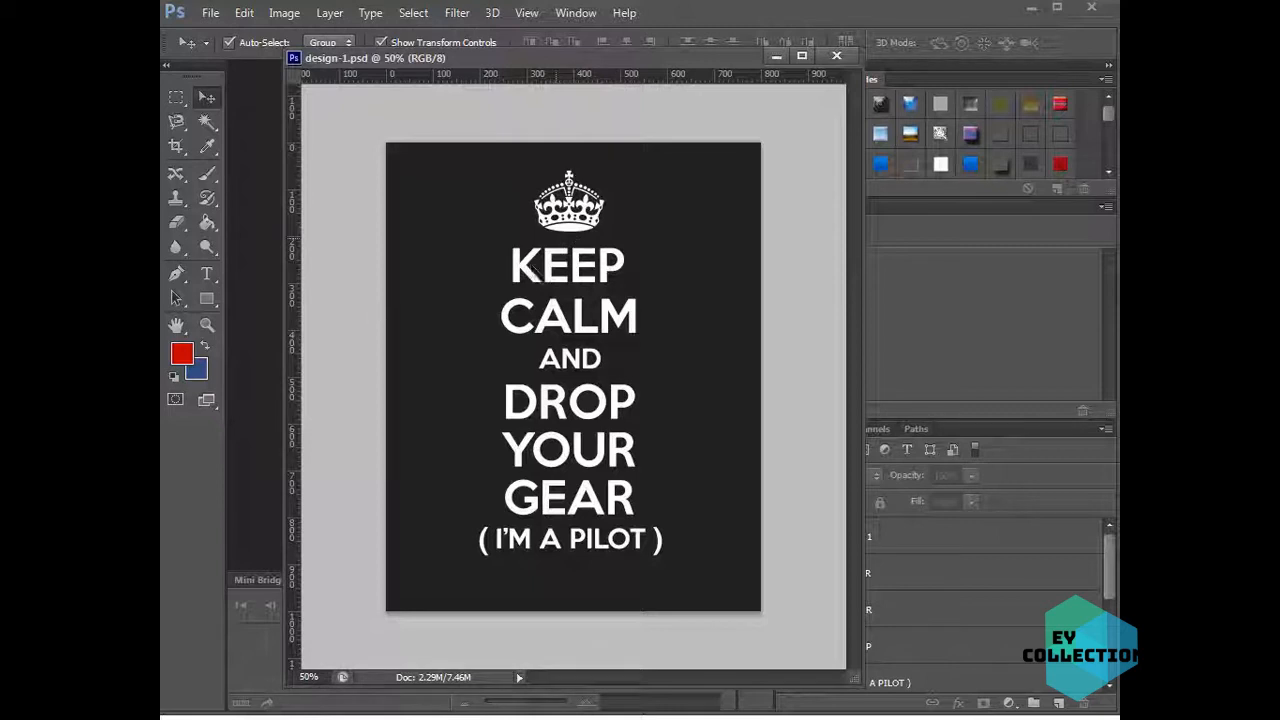
- Crop the canvas closely around the design, trimming both sides to the width of (I'M A PILOT) and the empty area below it
click(176, 148)
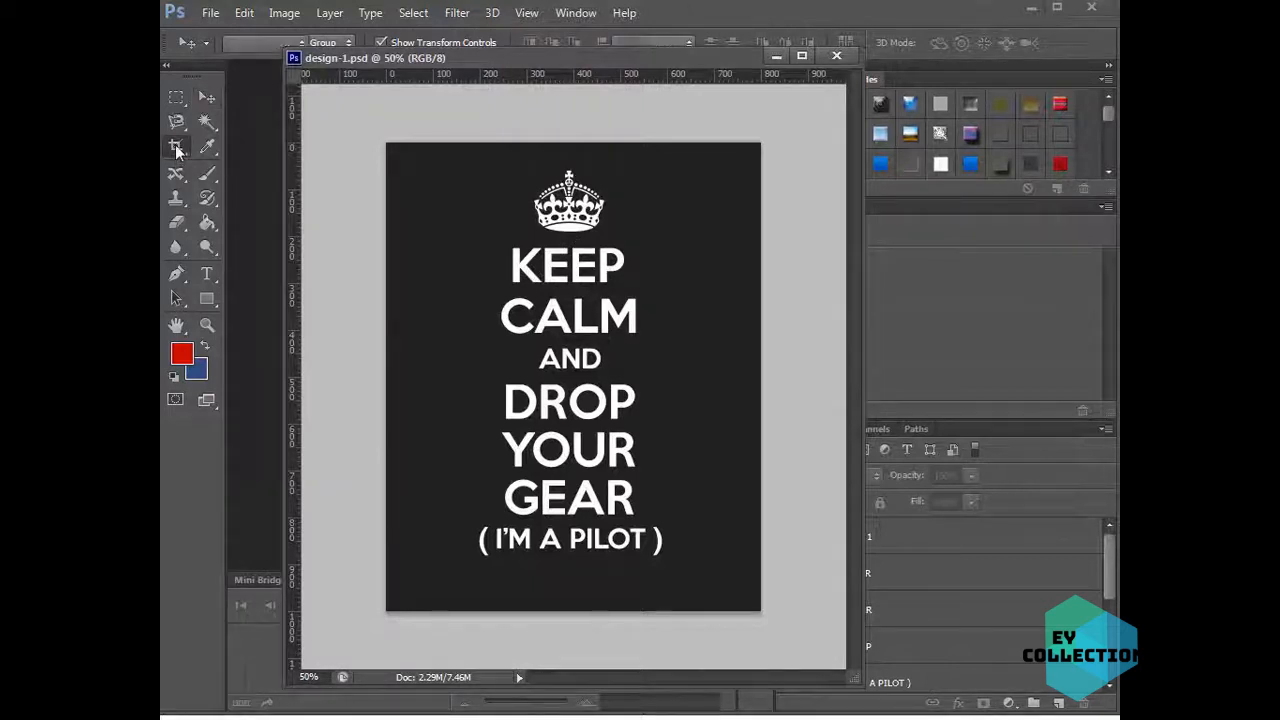
drag(383, 378, 433, 382)
drag(714, 377, 664, 371)
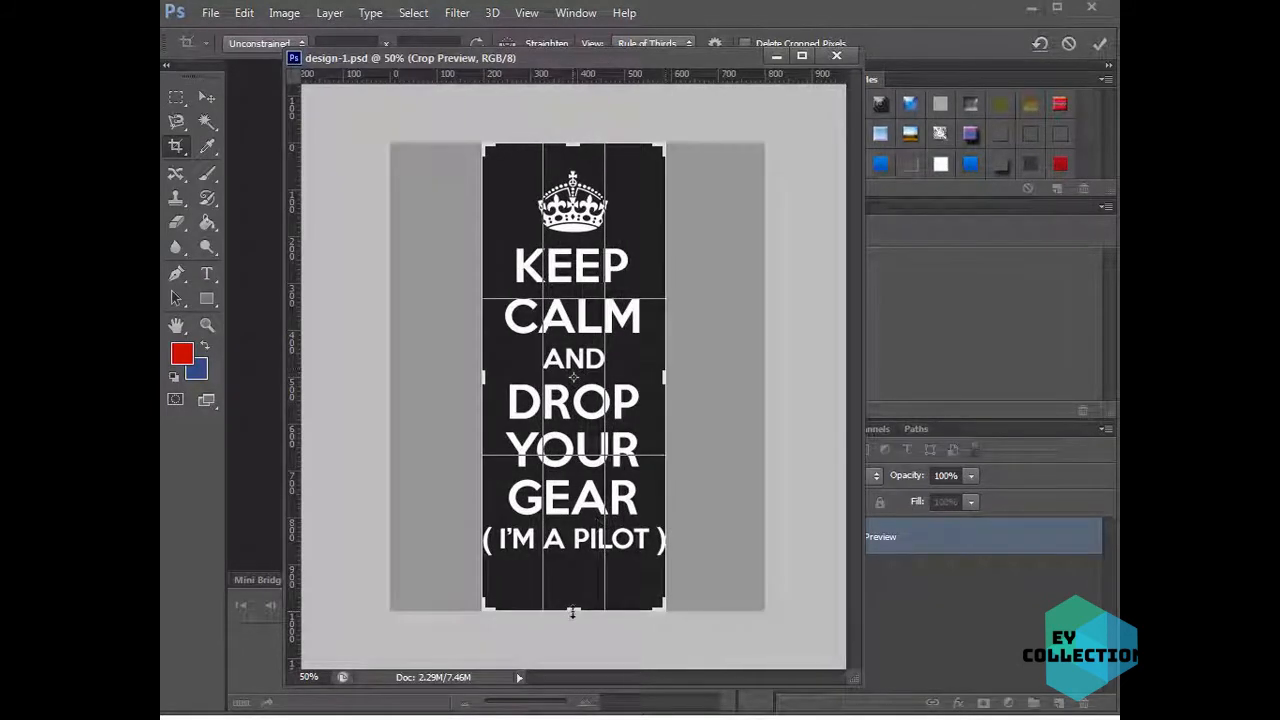
drag(572, 613, 572, 589)
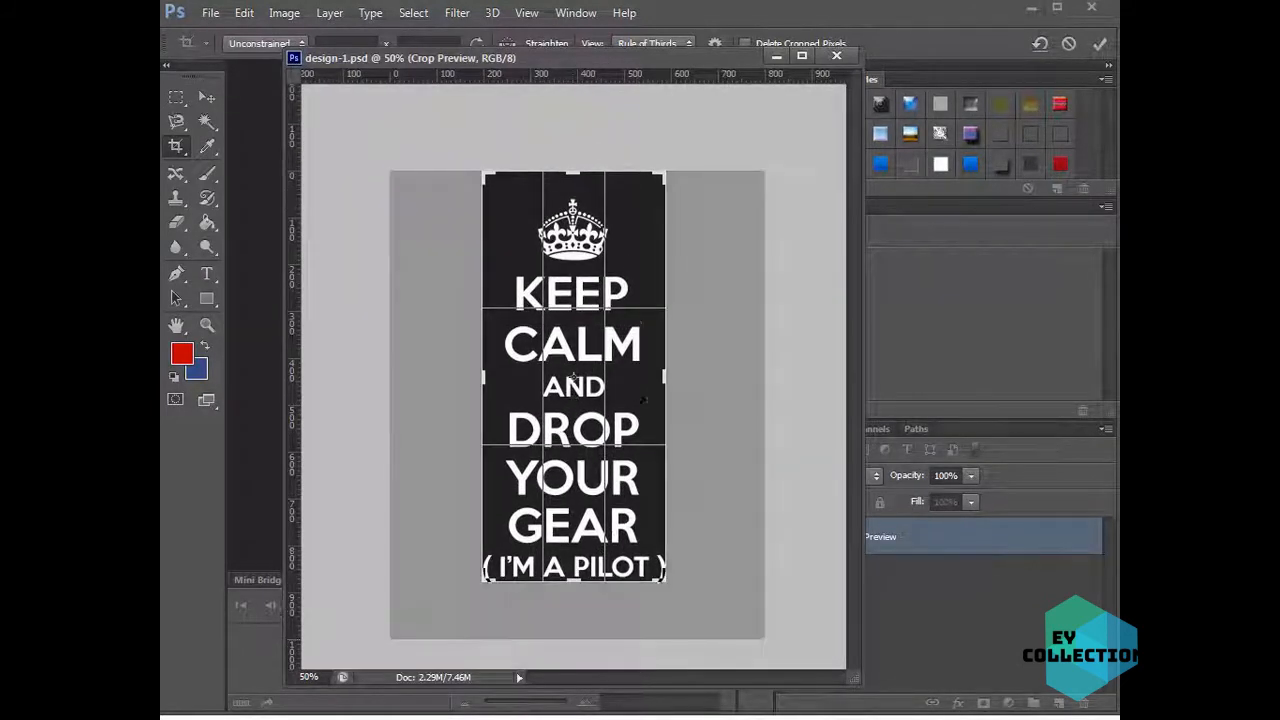
double_click(557, 183)
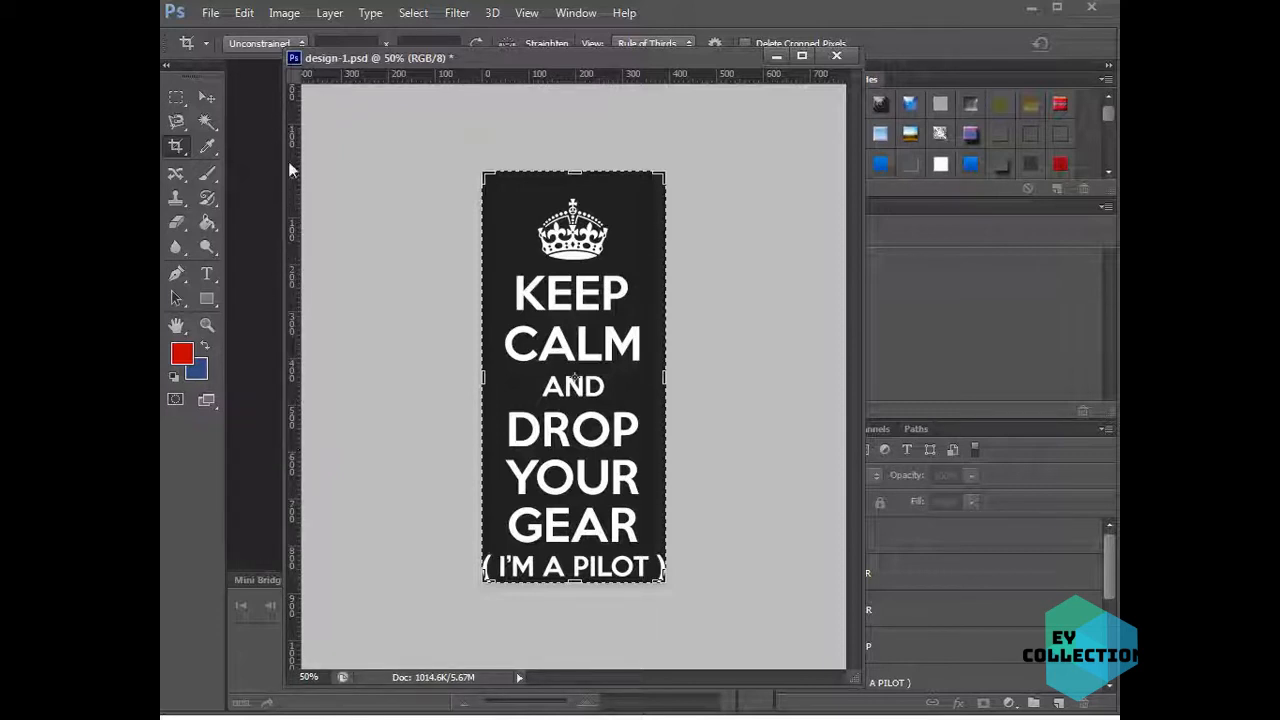
- Place a vertical guide through the horizontal centre of the cropped canvas and switch to the Move tool
click(527, 13)
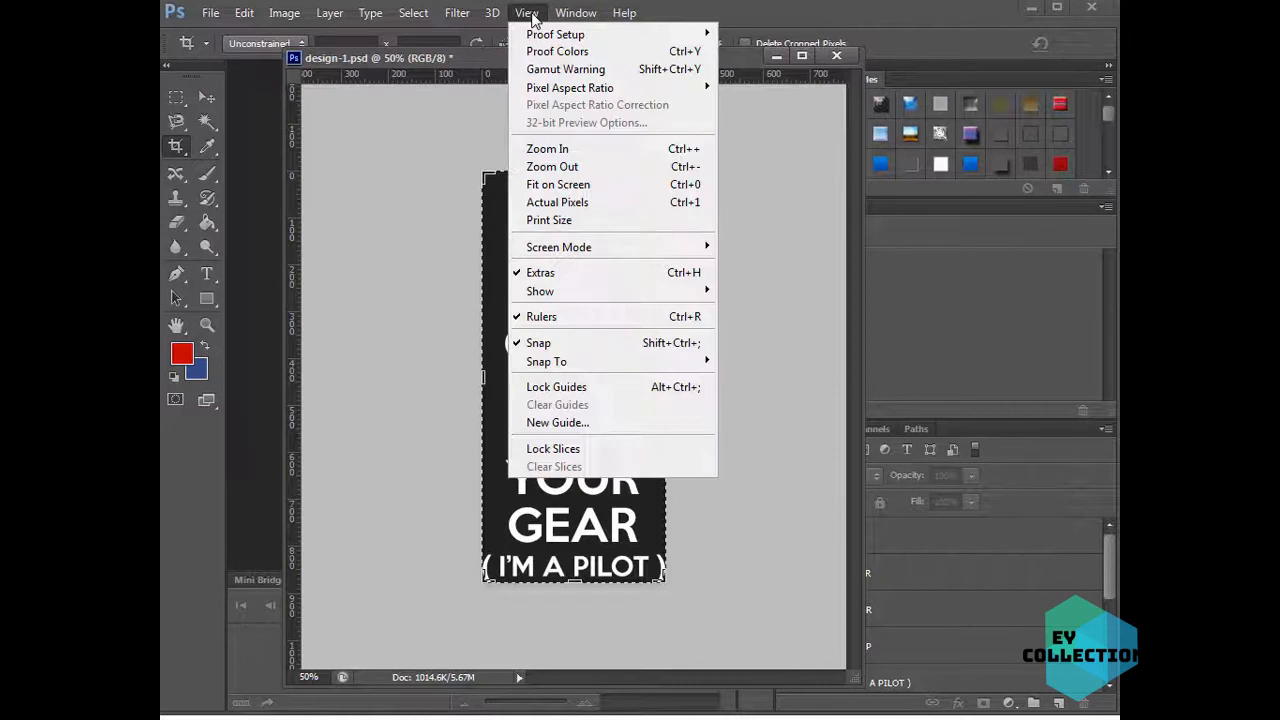
click(290, 352)
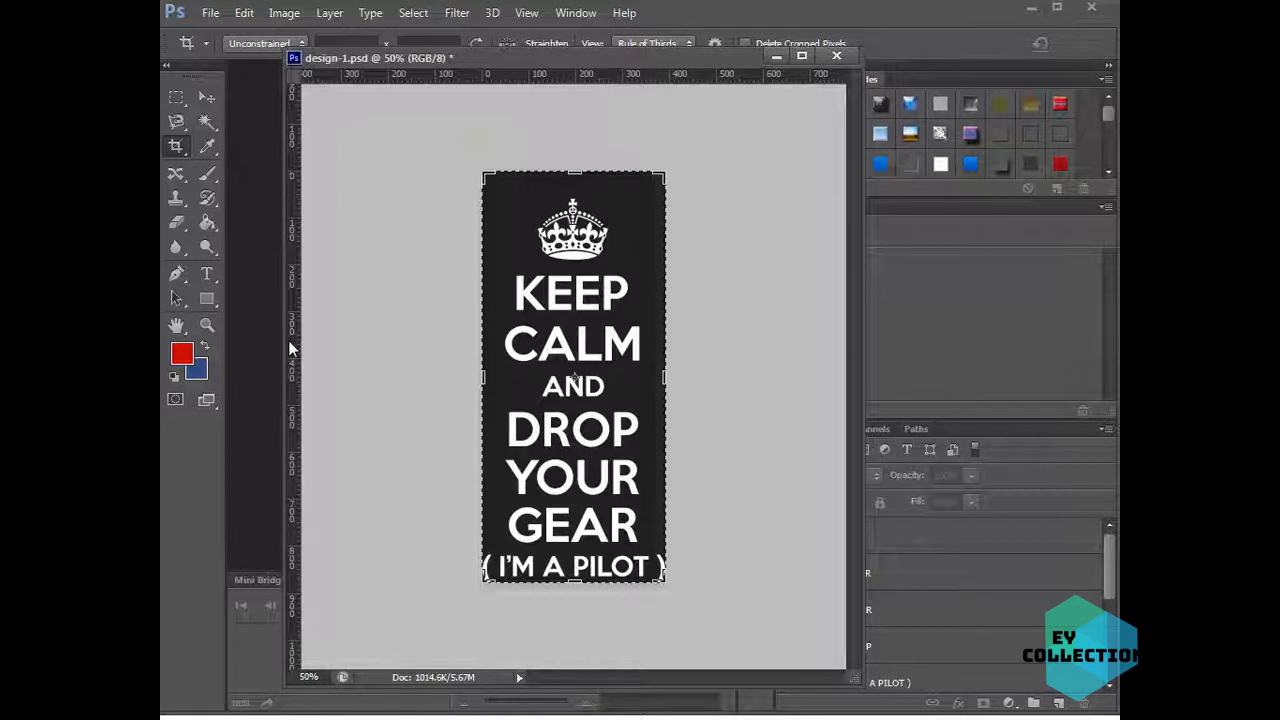
drag(289, 347, 574, 346)
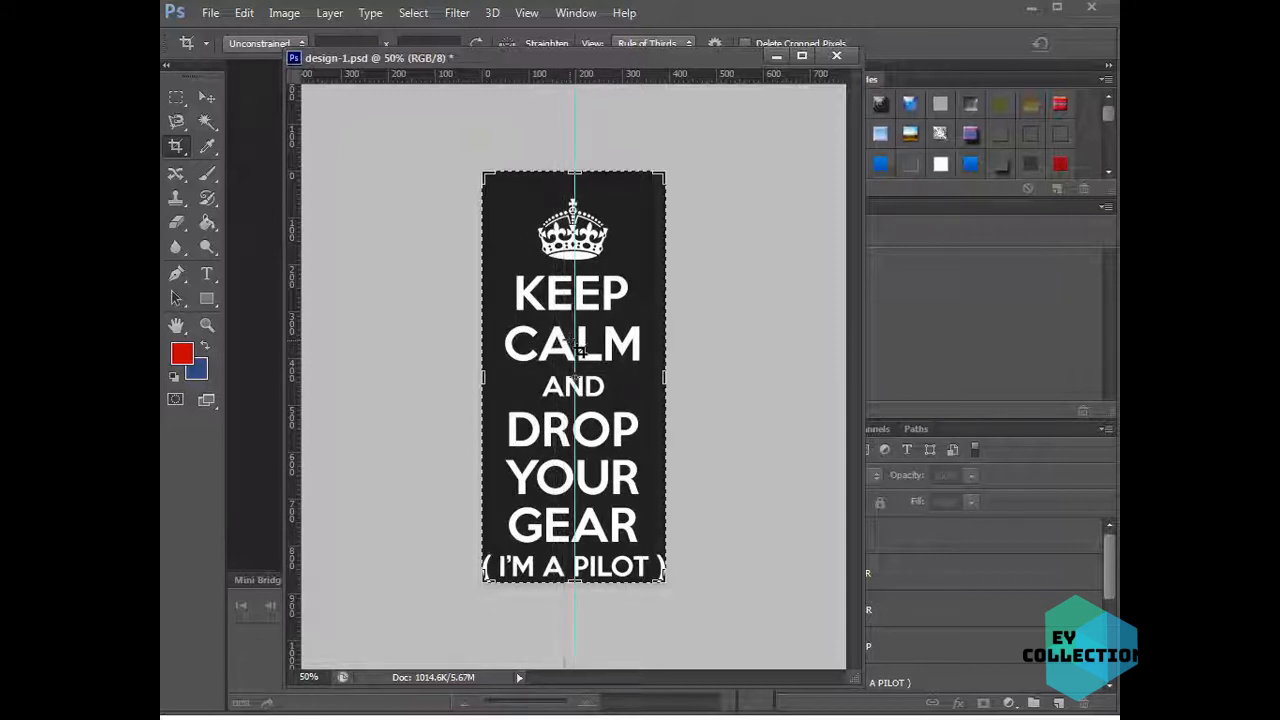
click(526, 12)
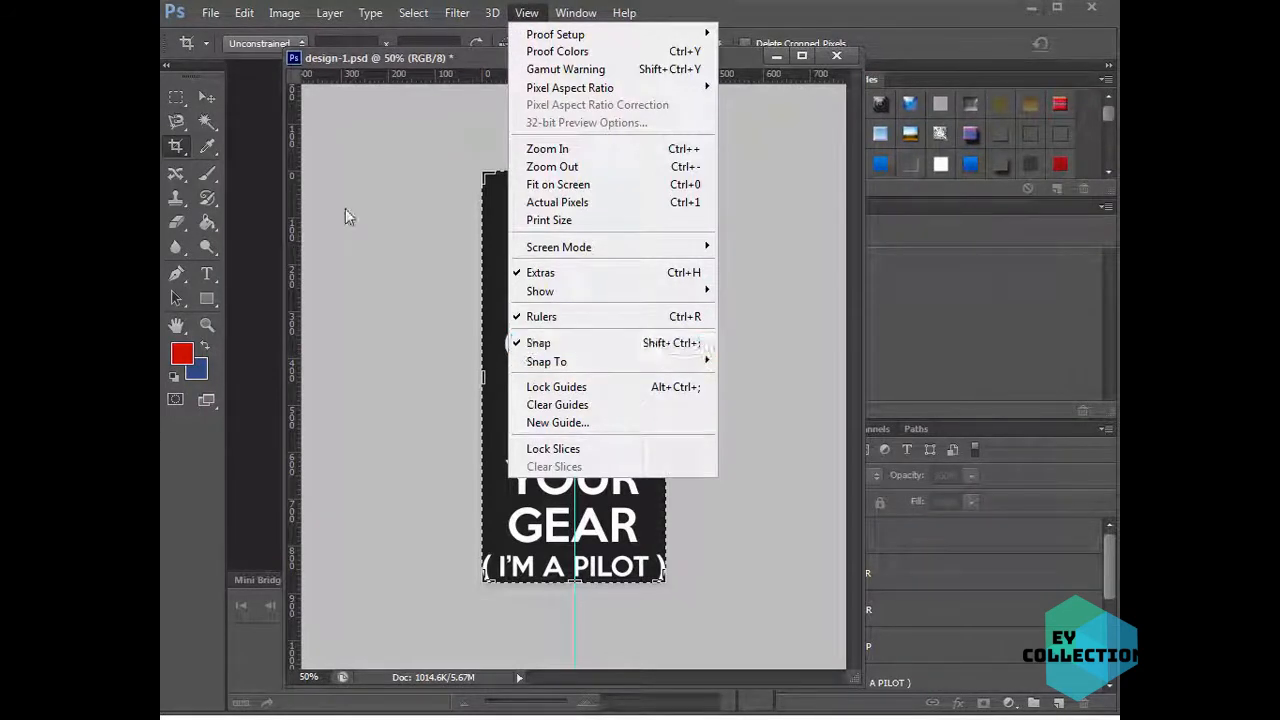
click(468, 62)
click(207, 98)
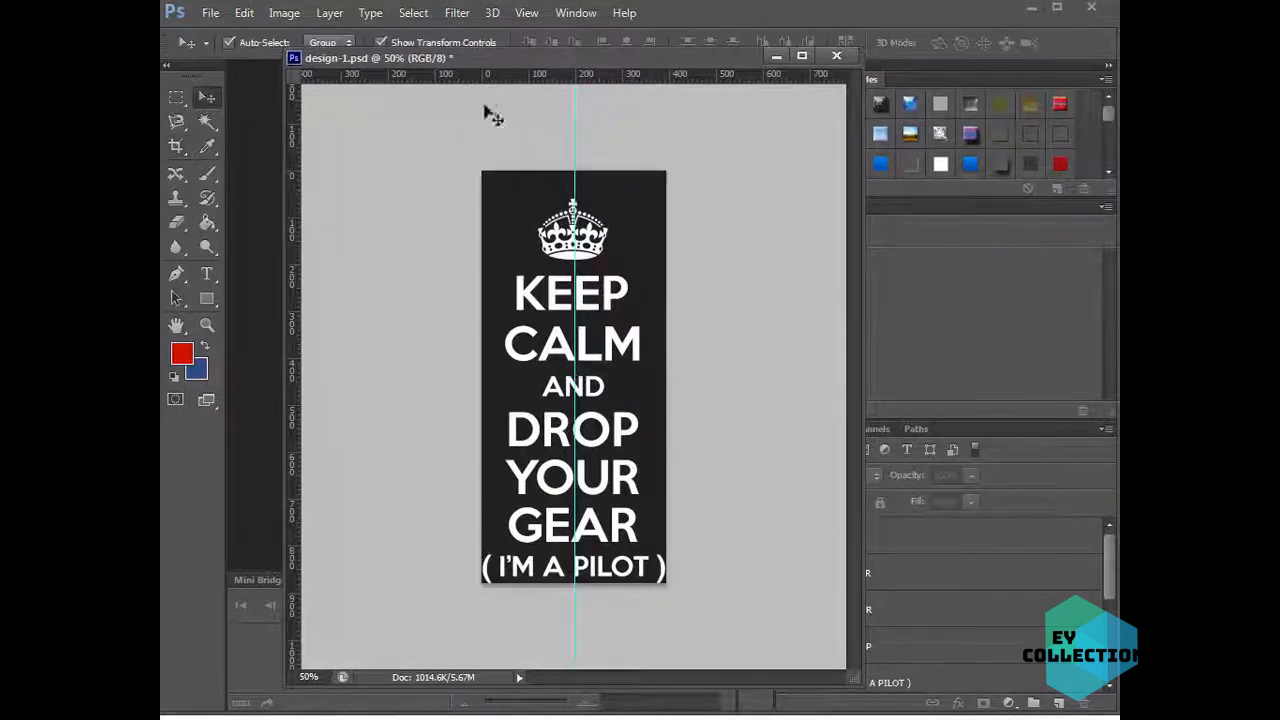
click(527, 13)
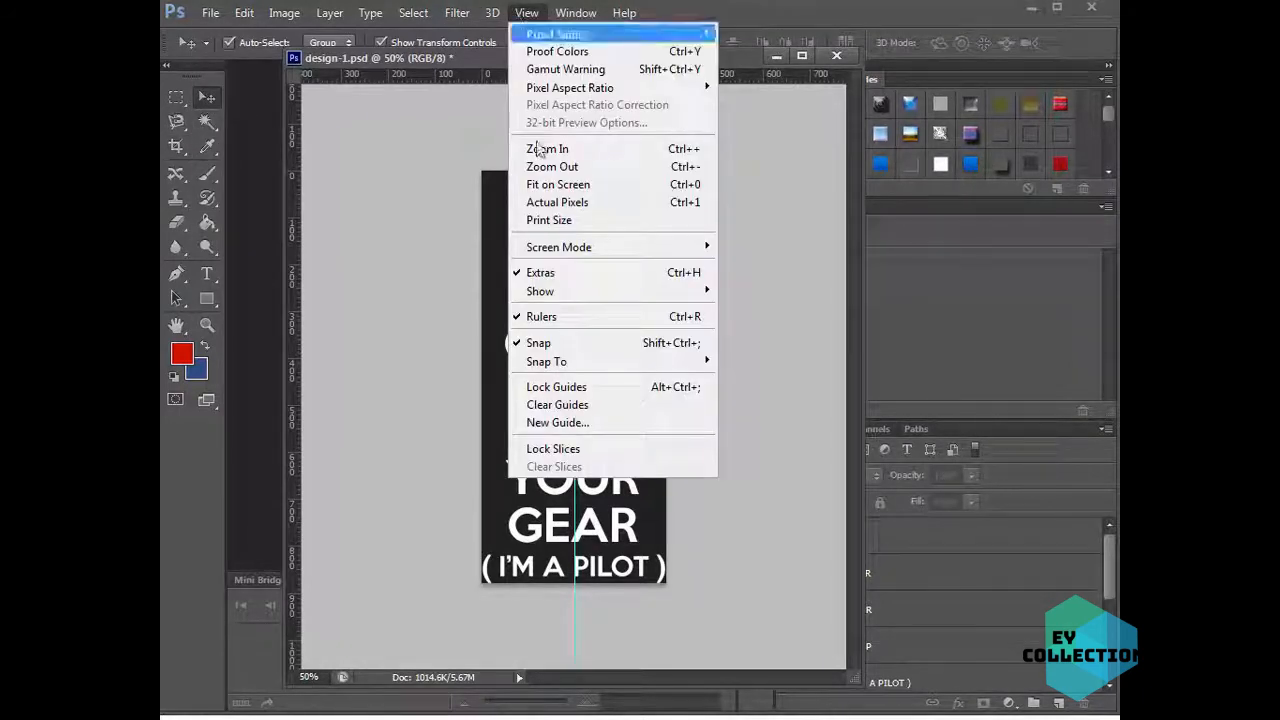
click(404, 226)
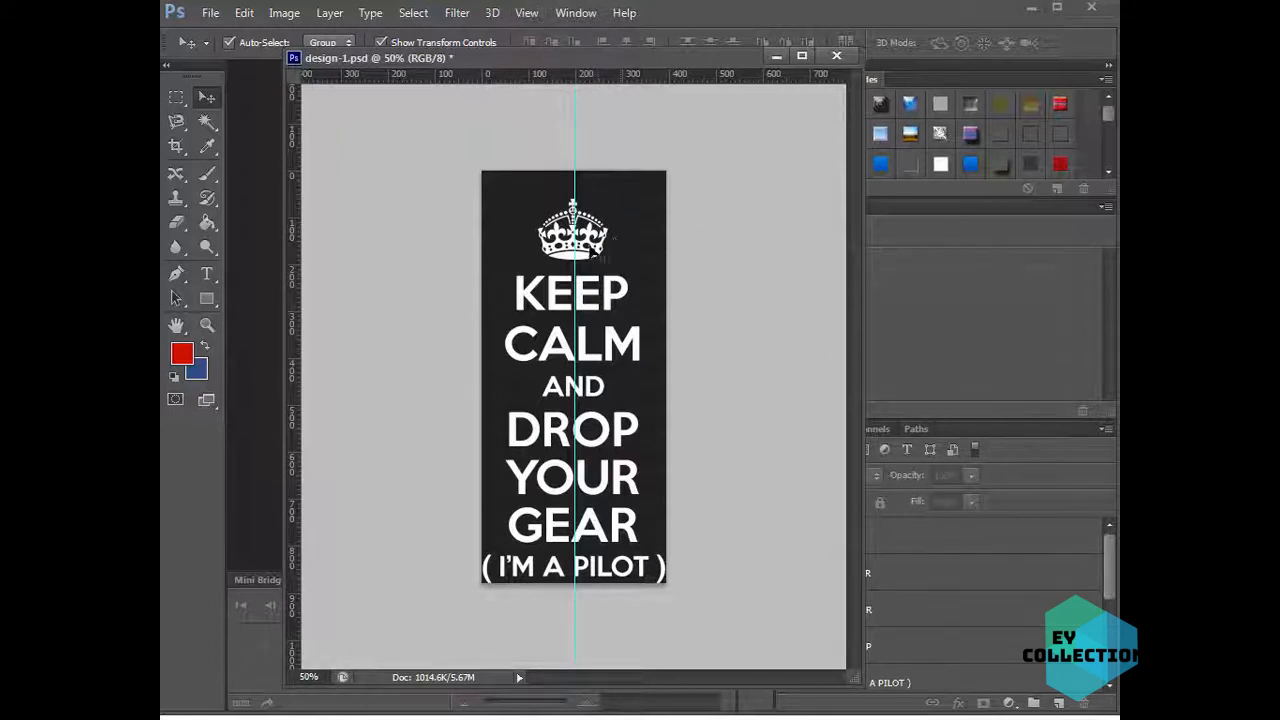
- At 200% zoom, nudge the crown right until its centre sits on the vertical guide
click(572, 232)
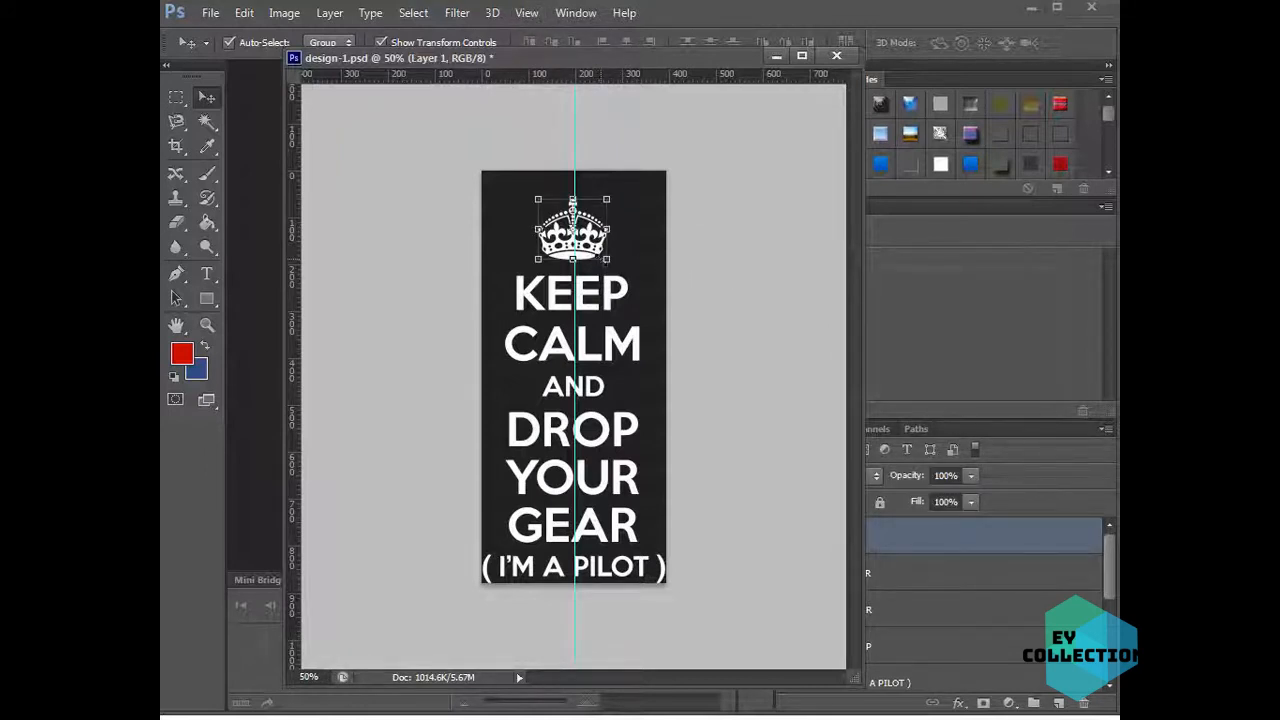
click(207, 325)
click(567, 240)
click(567, 240)
click(567, 225)
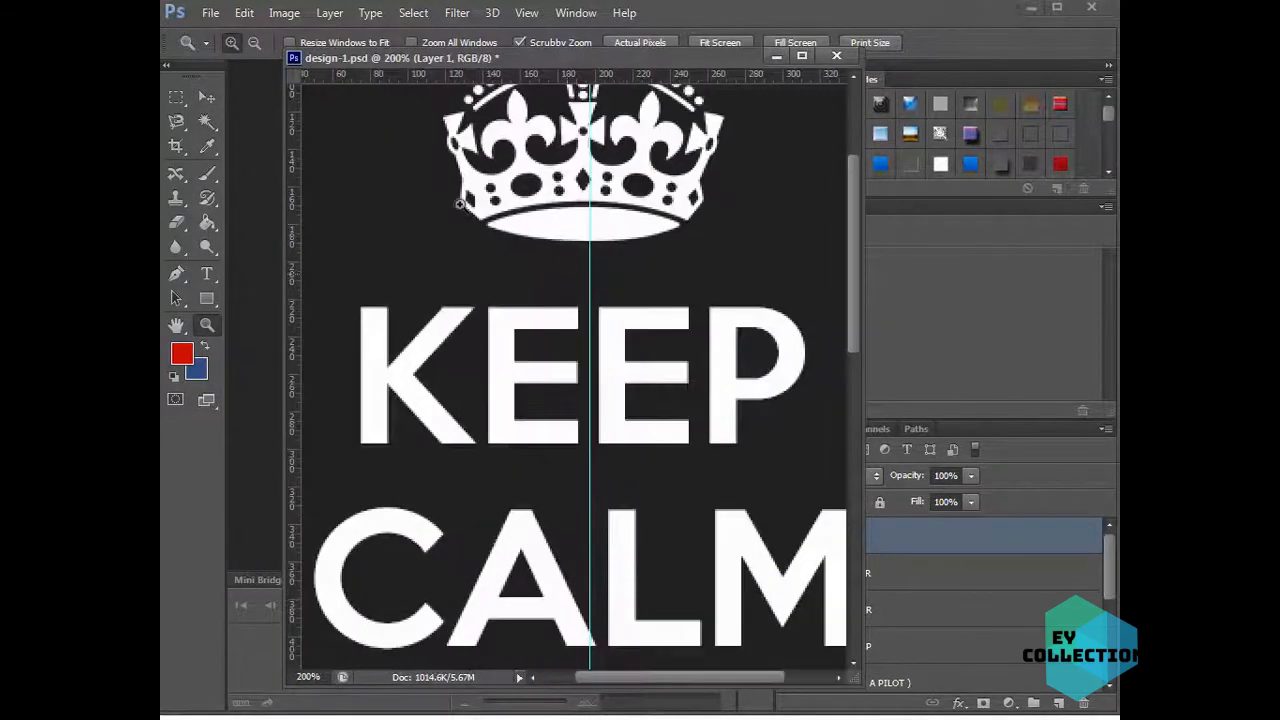
key(v)
scroll(666, 275, up, 5)
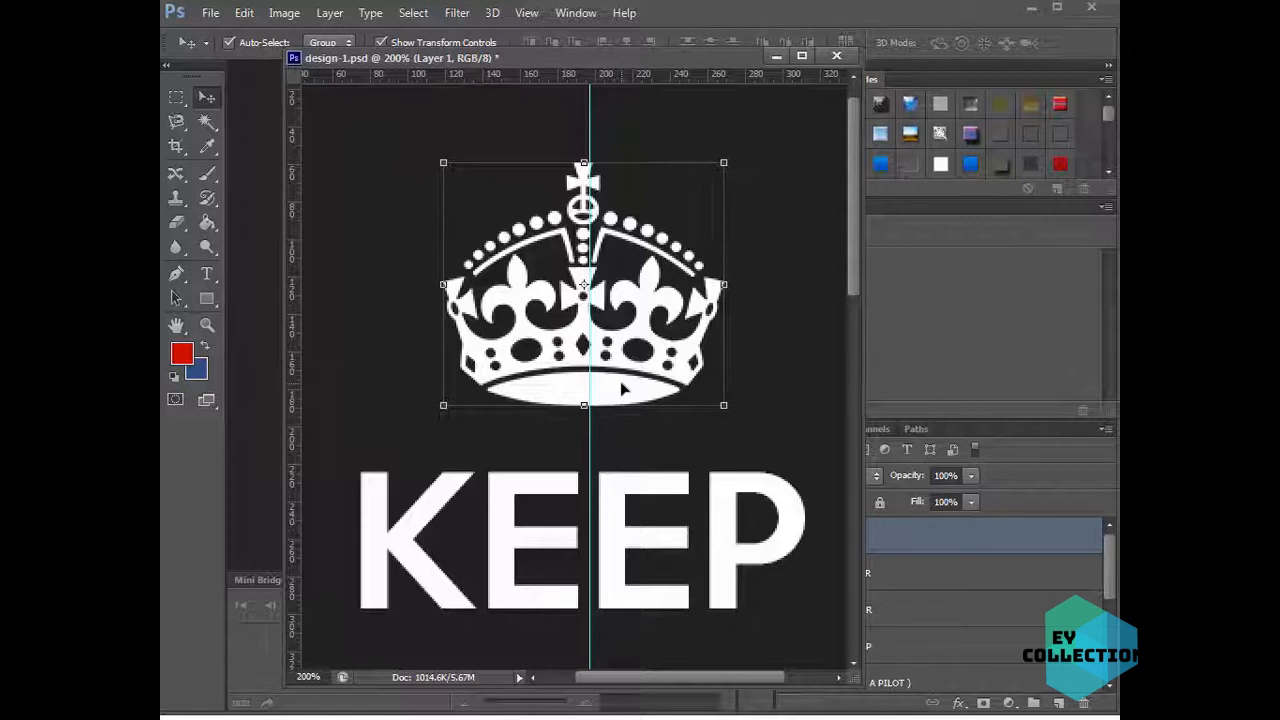
key(Right)
key(Right)
key(Right)
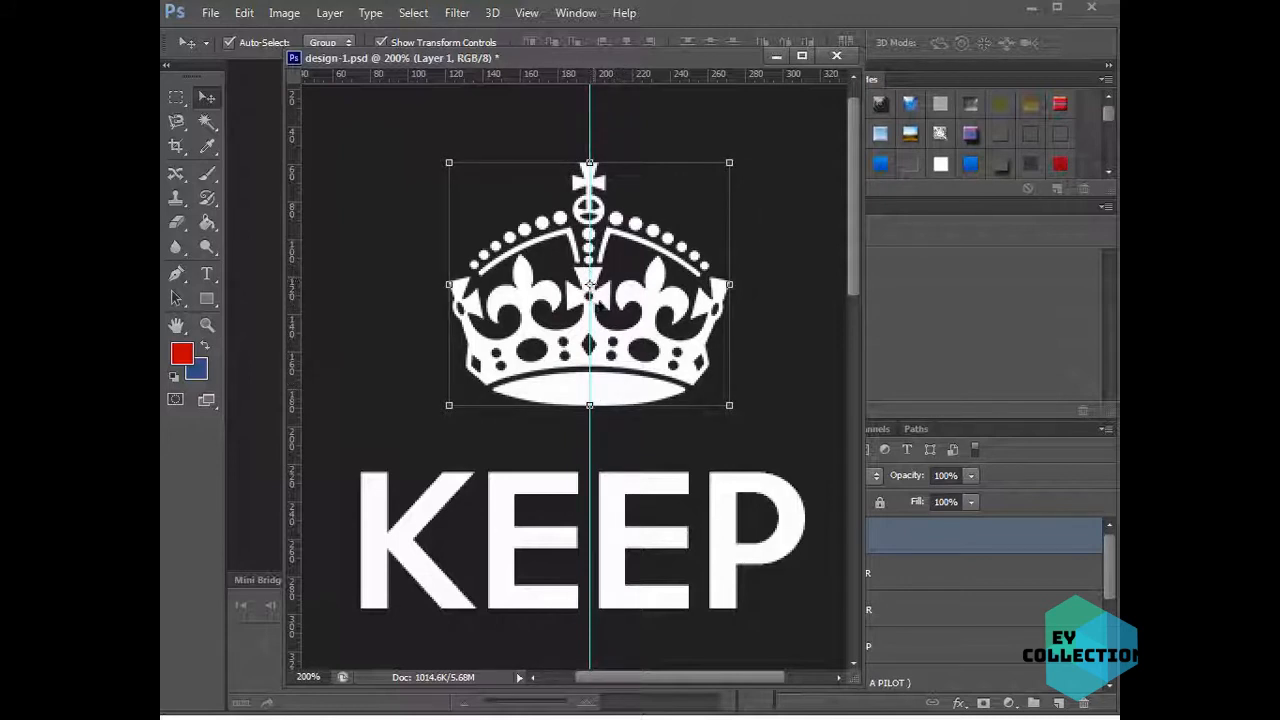
- Nudge the KEEP and CALM text layers right so that each is centred on the vertical guide
click(730, 545)
key(Right)
key(Right)
key(Right)
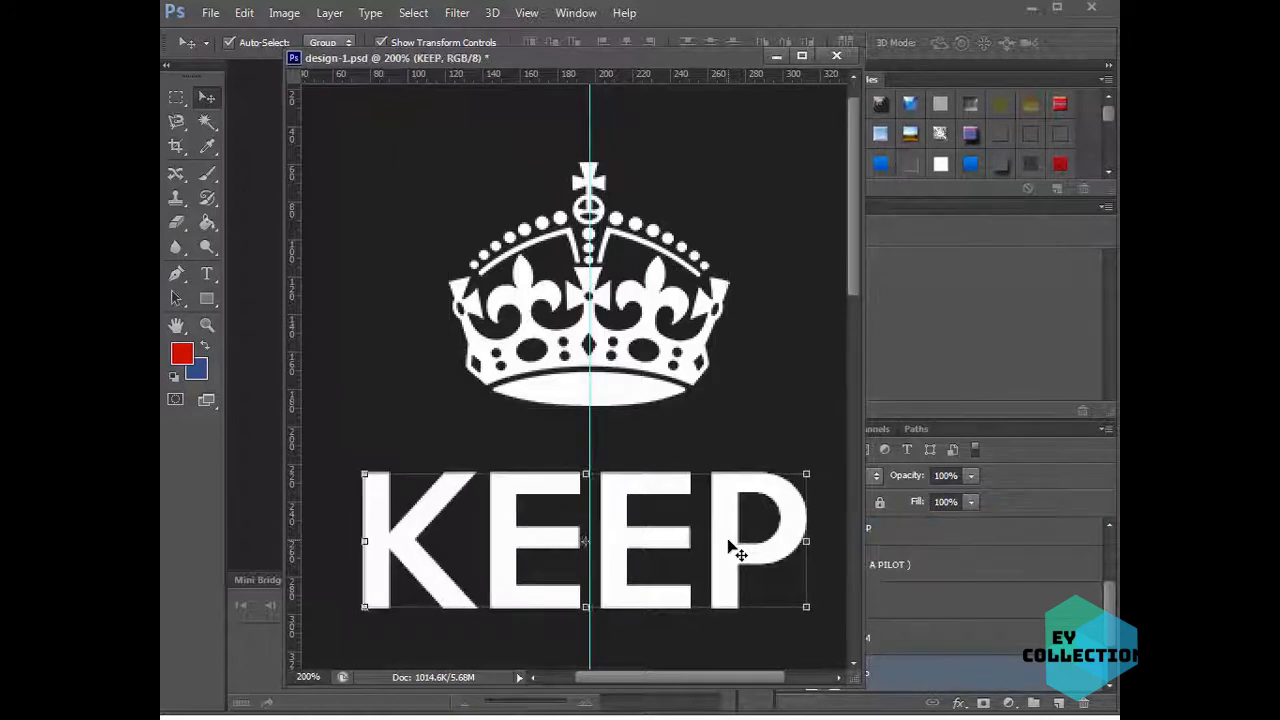
scroll(735, 548, down, 3)
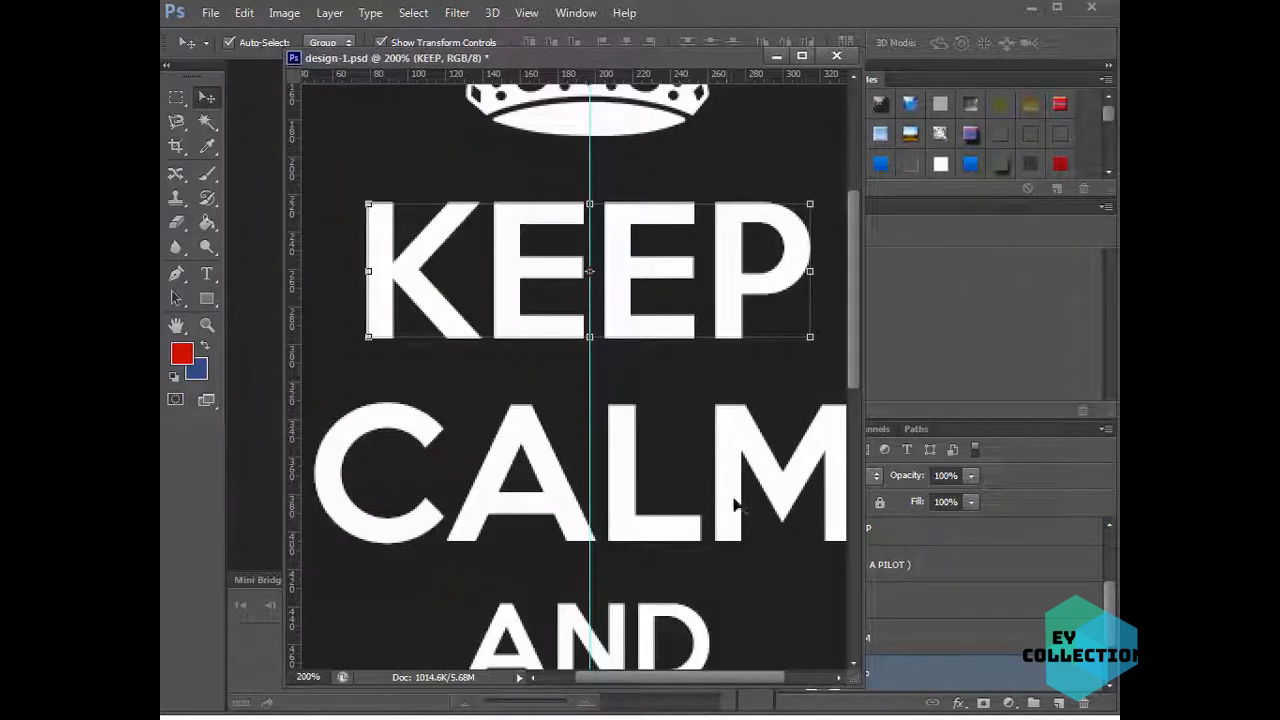
click(731, 503)
key(Right)
key(Right)
key(Right)
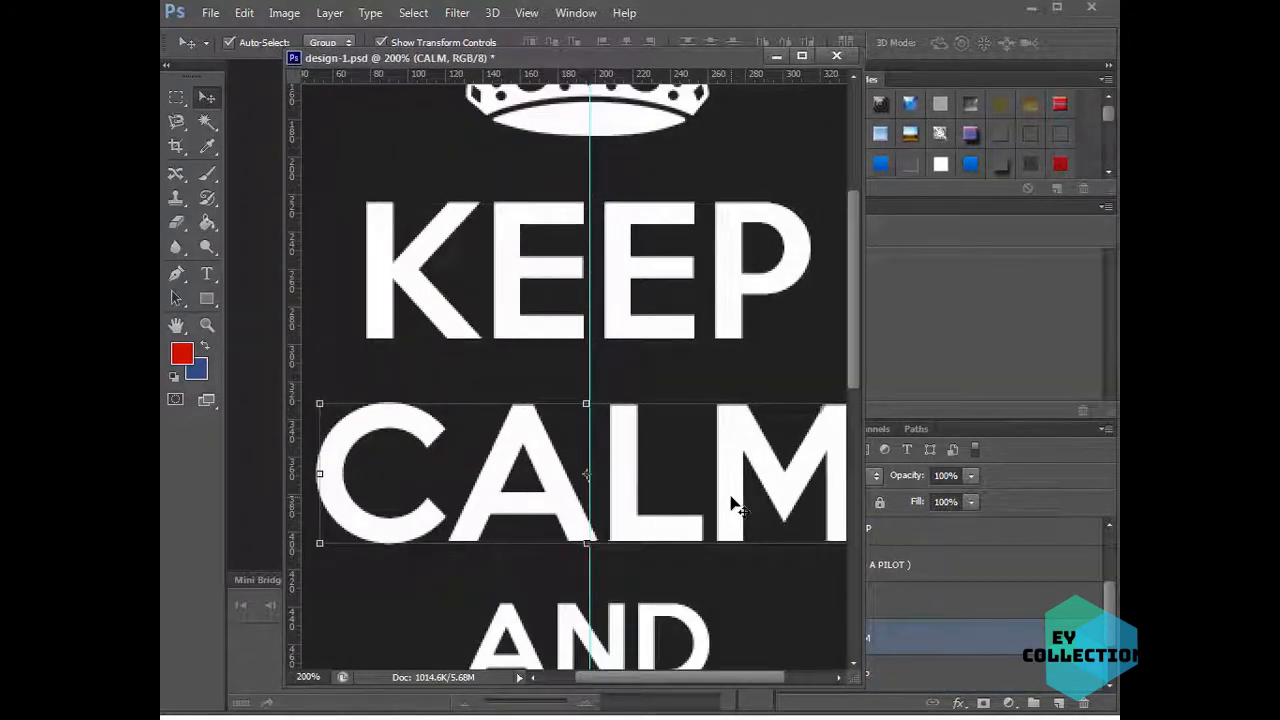
- Centre the word AND on the vertical guide and check DROP's alignment against it
scroll(731, 505, down, 1)
scroll(708, 578, down, 1)
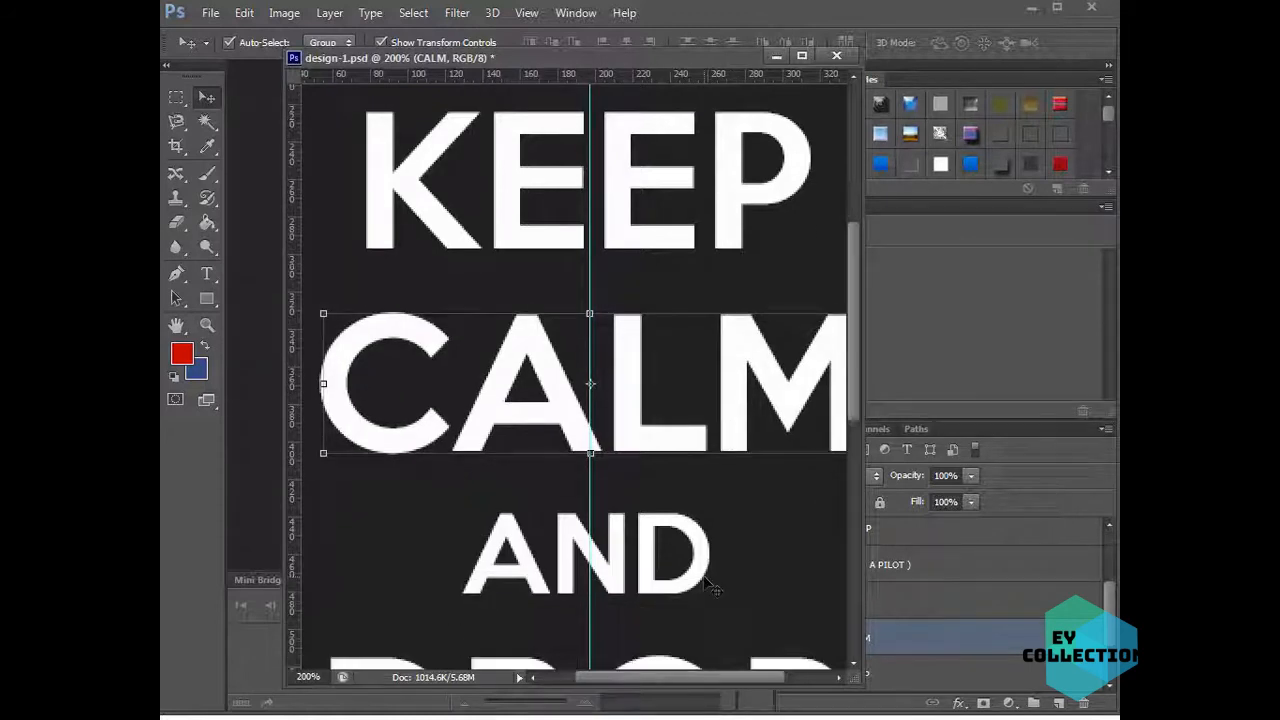
click(704, 574)
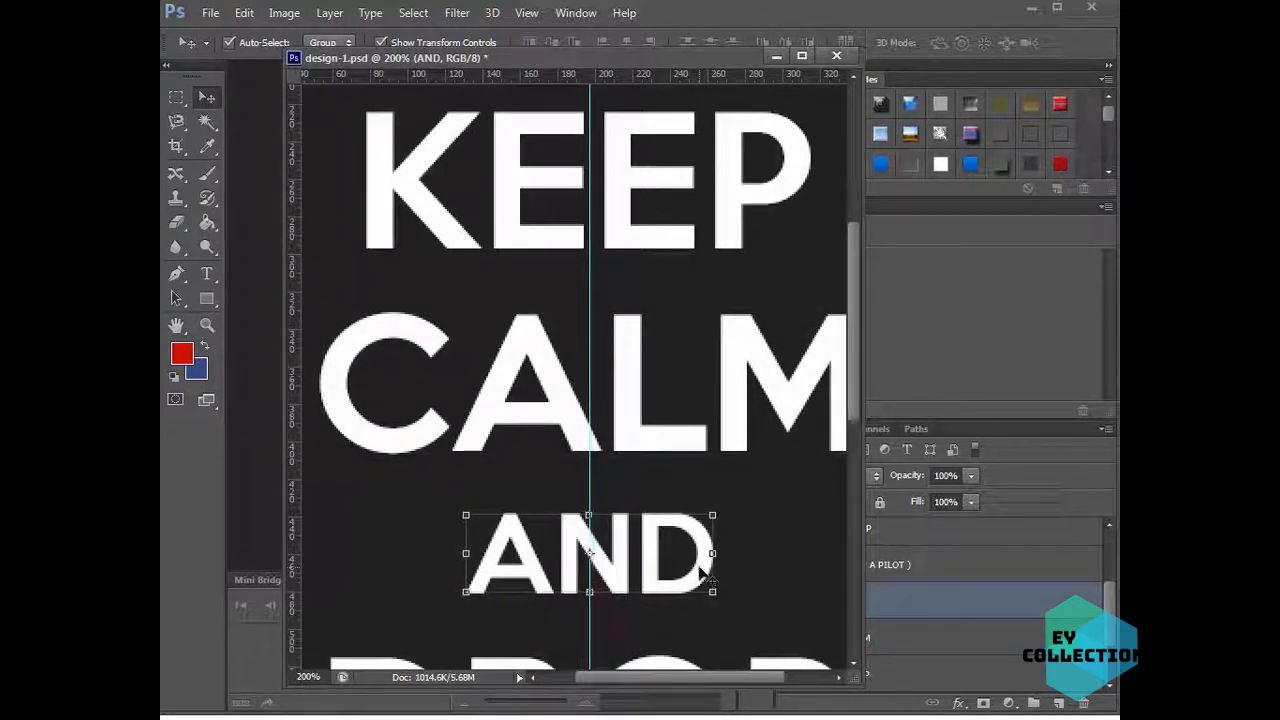
scroll(704, 574, down, 3)
click(722, 578)
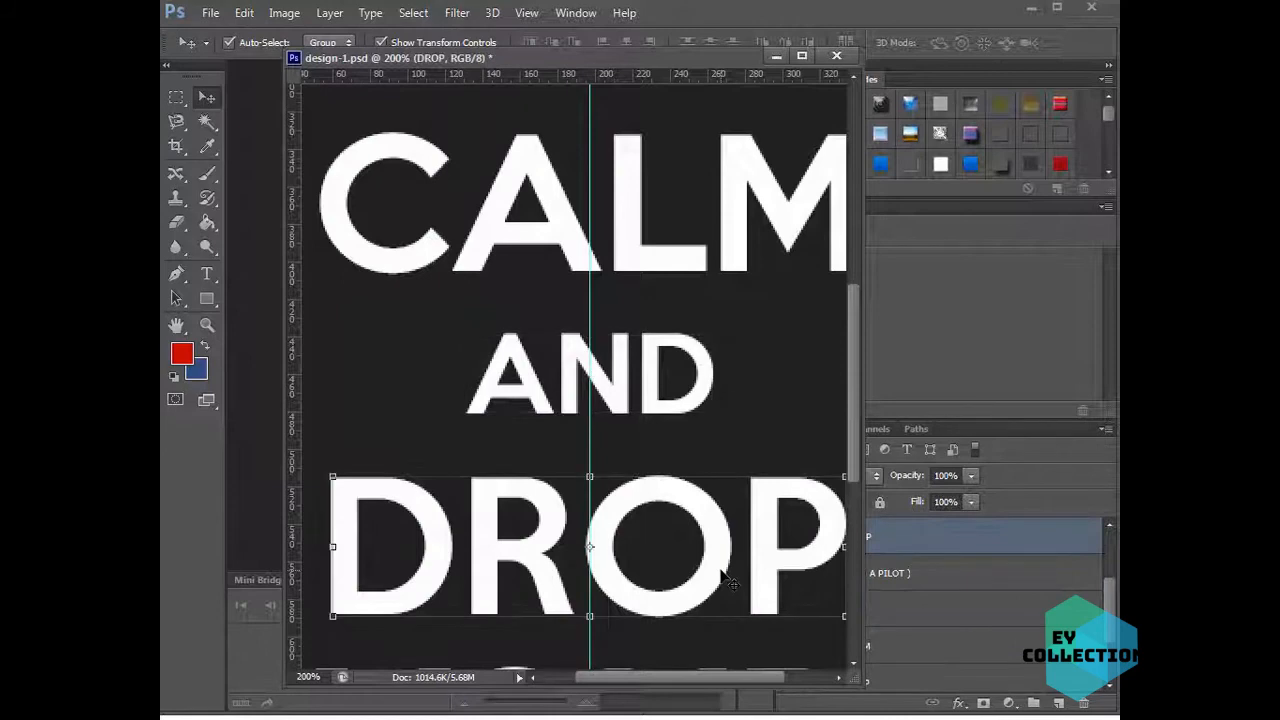
- Nudge the YOUR text layer right until its centre lies on the vertical guide
scroll(720, 572, down, 3)
click(709, 538)
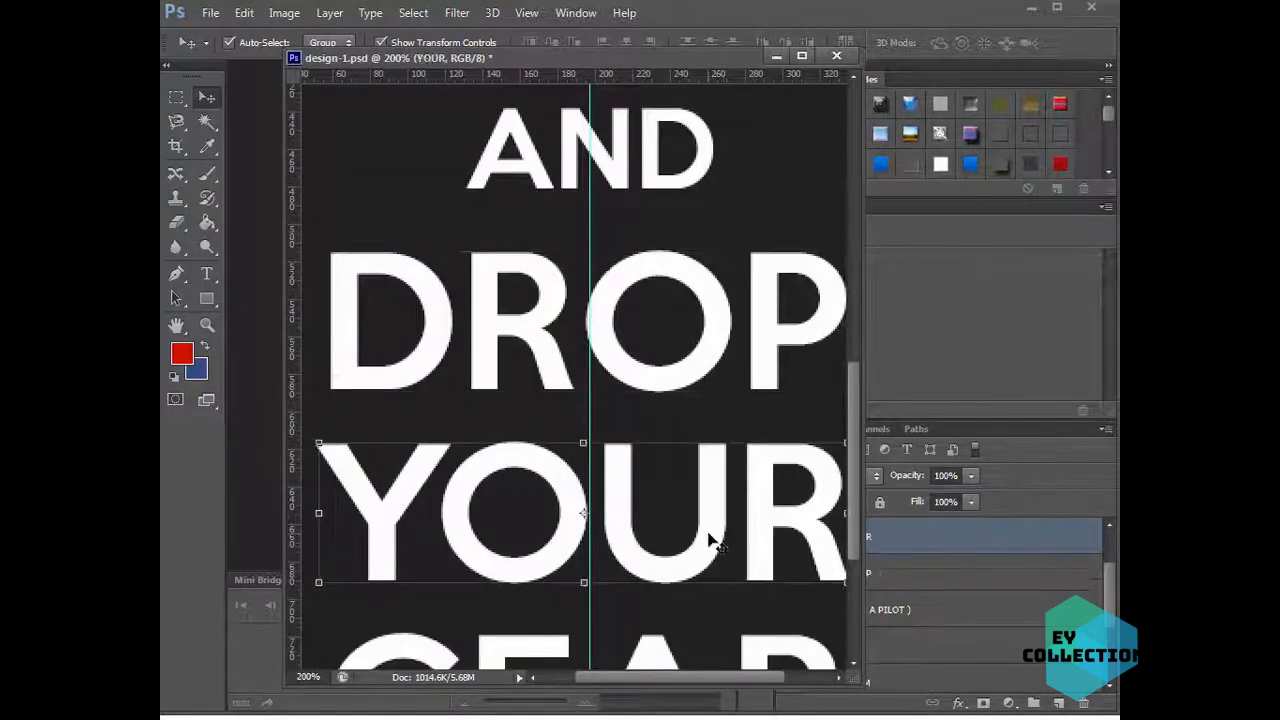
key(Right)
key(Right)
key(Right)
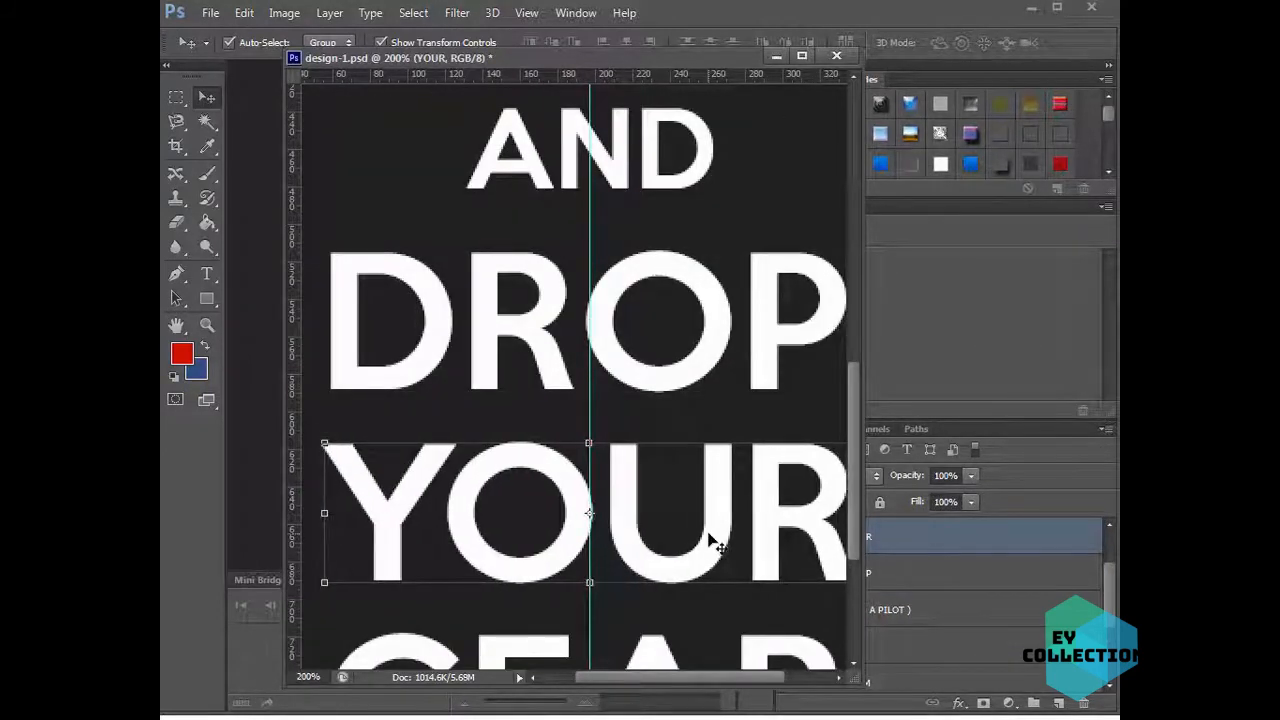
- Nudge the GEAR and (I'M A PILOT) text layers right to centre them on the vertical guide
scroll(712, 540, down, 3)
click(688, 545)
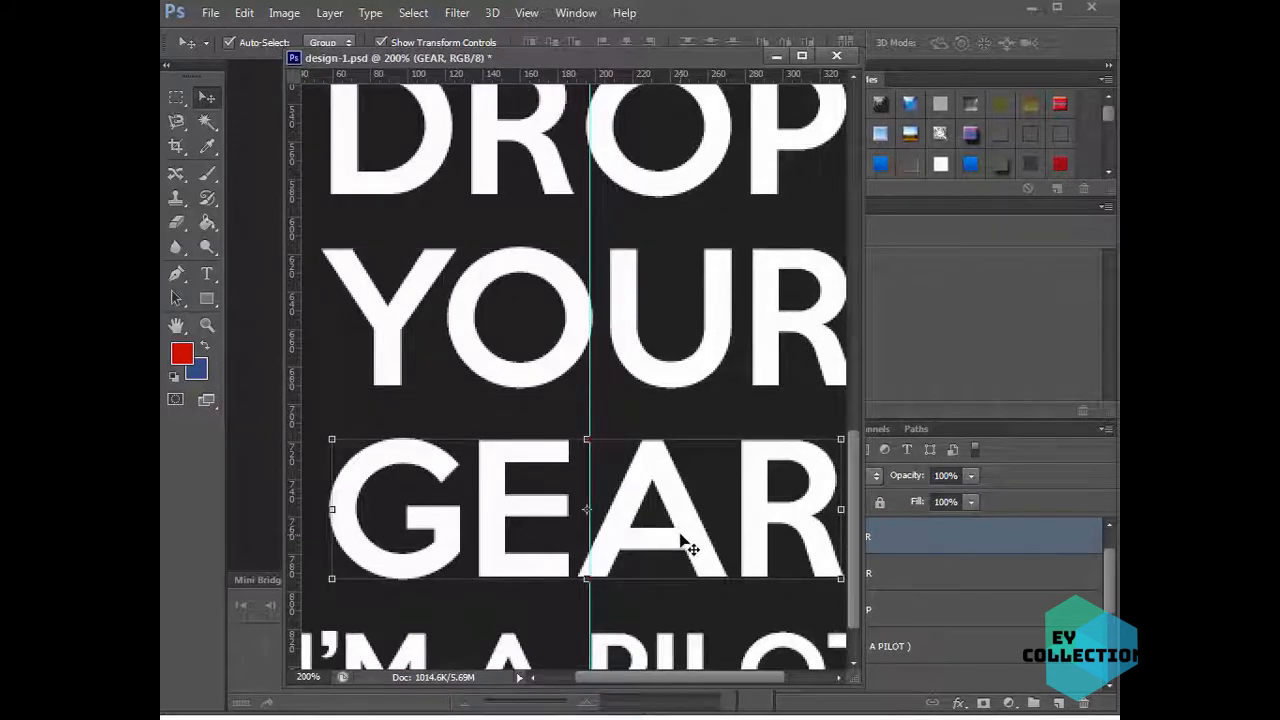
key(Right)
key(Right)
scroll(688, 545, down, 1)
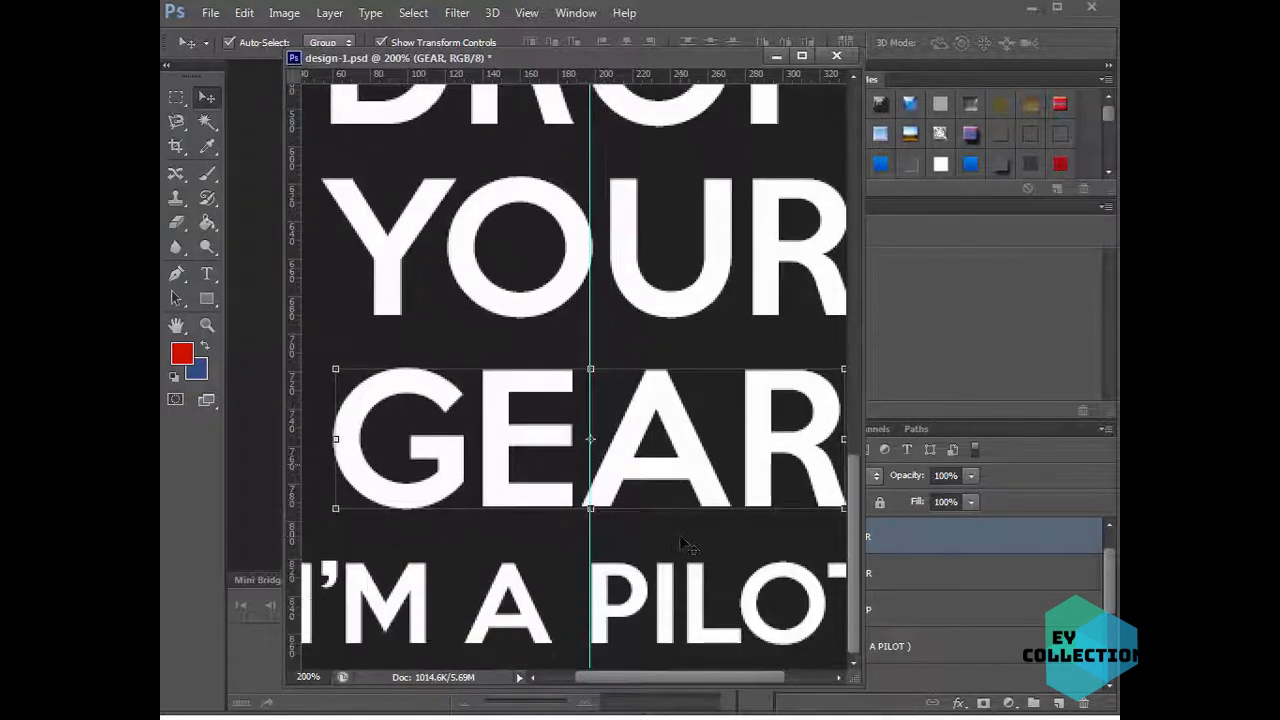
click(692, 617)
key(Right)
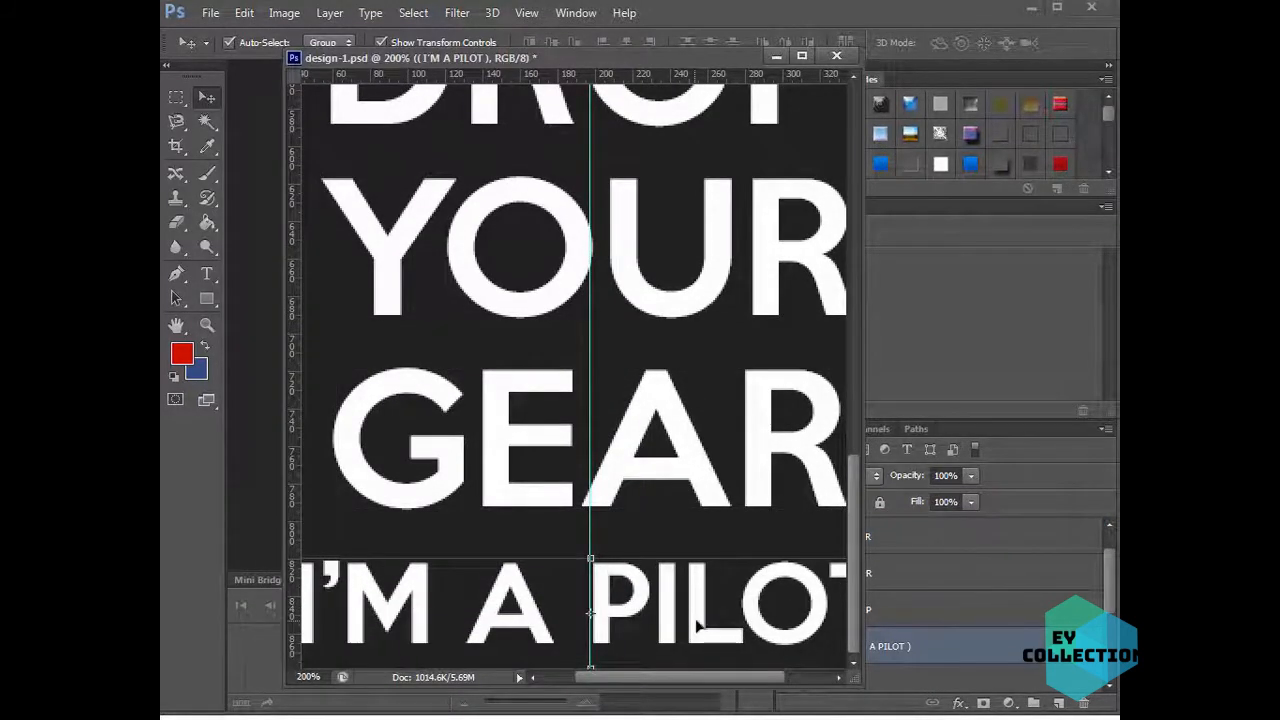
- Review the centred design as a whole at 66.67% zoom and select the CALM text layer
scroll(750, 586, up, 14)
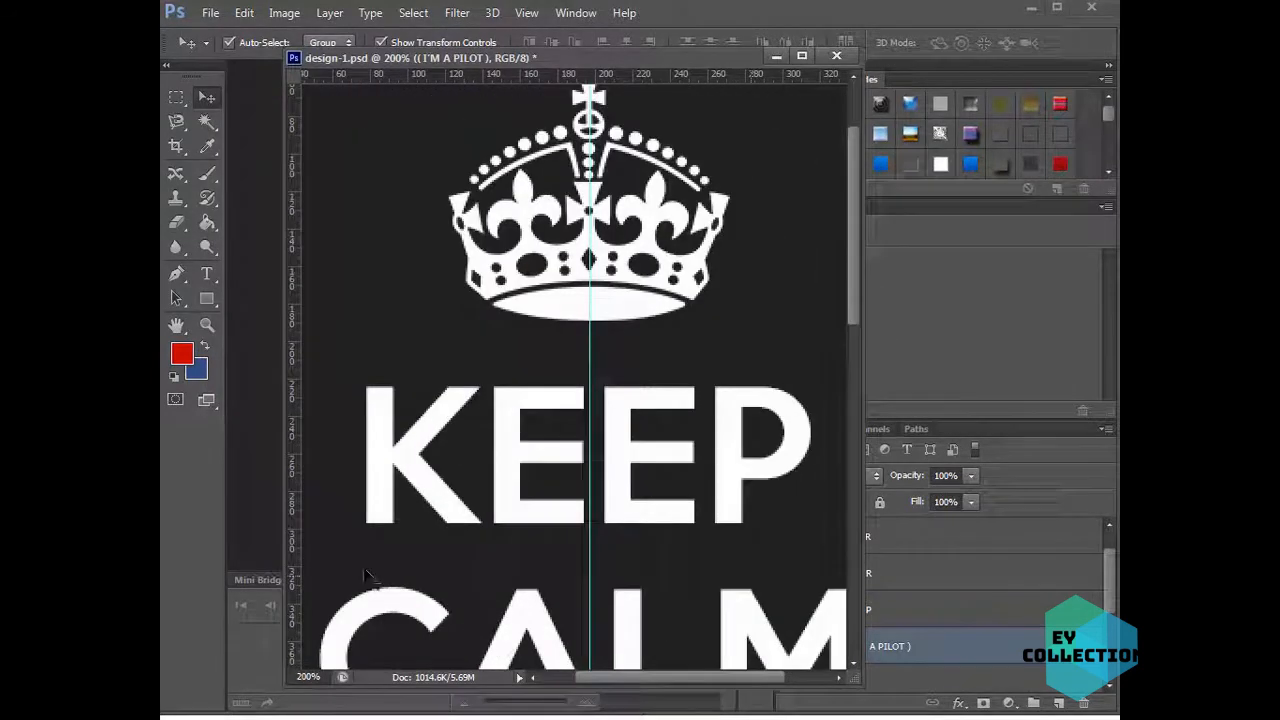
click(207, 325)
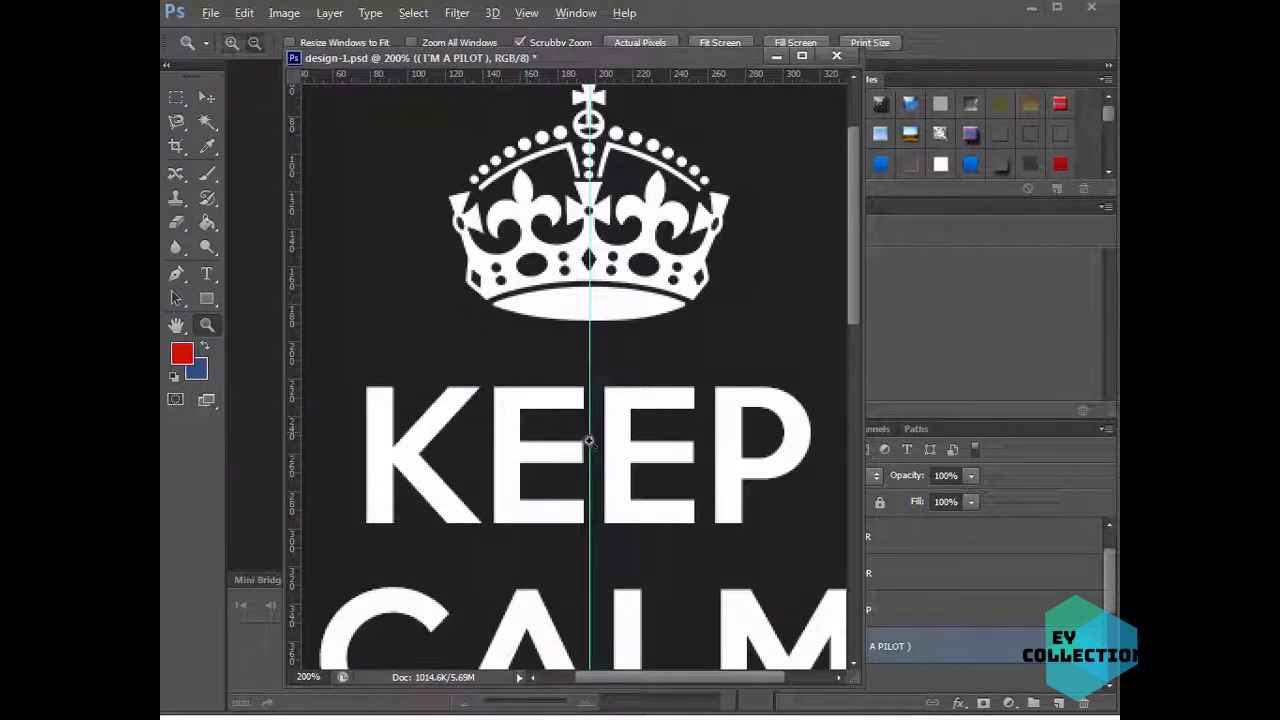
alt+click(589, 441)
alt+click(589, 441)
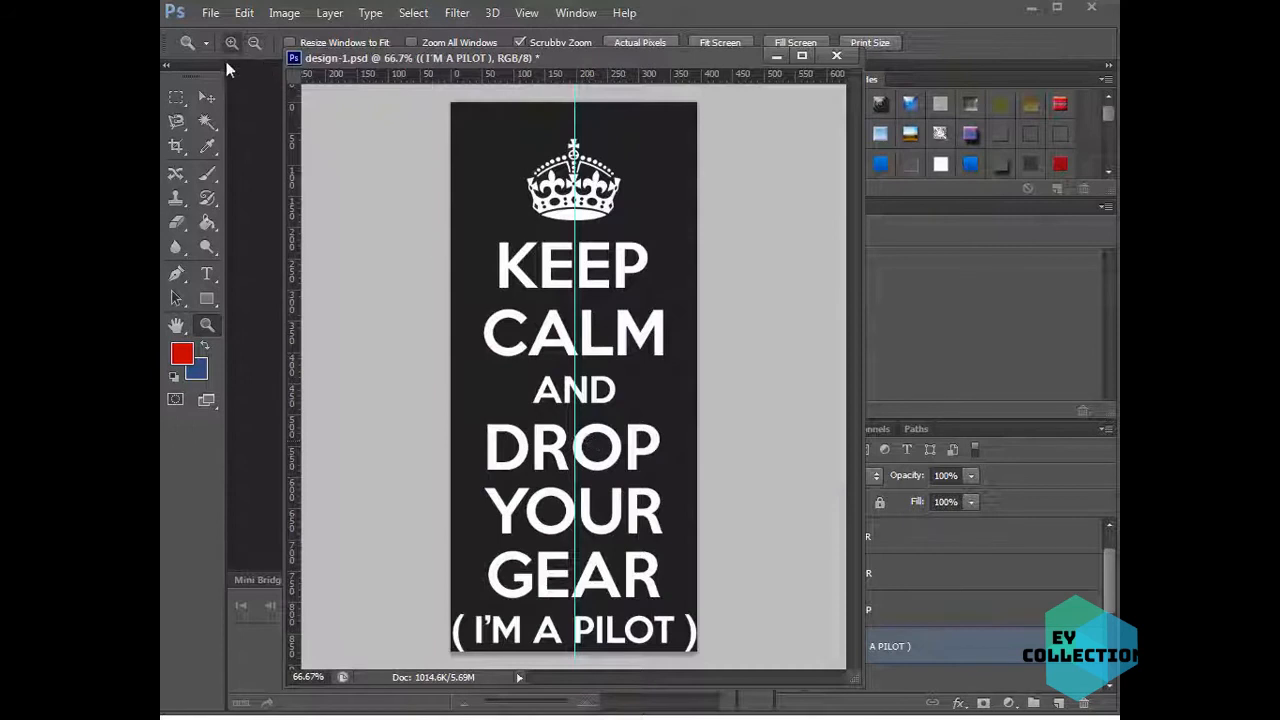
key(v)
click(775, 312)
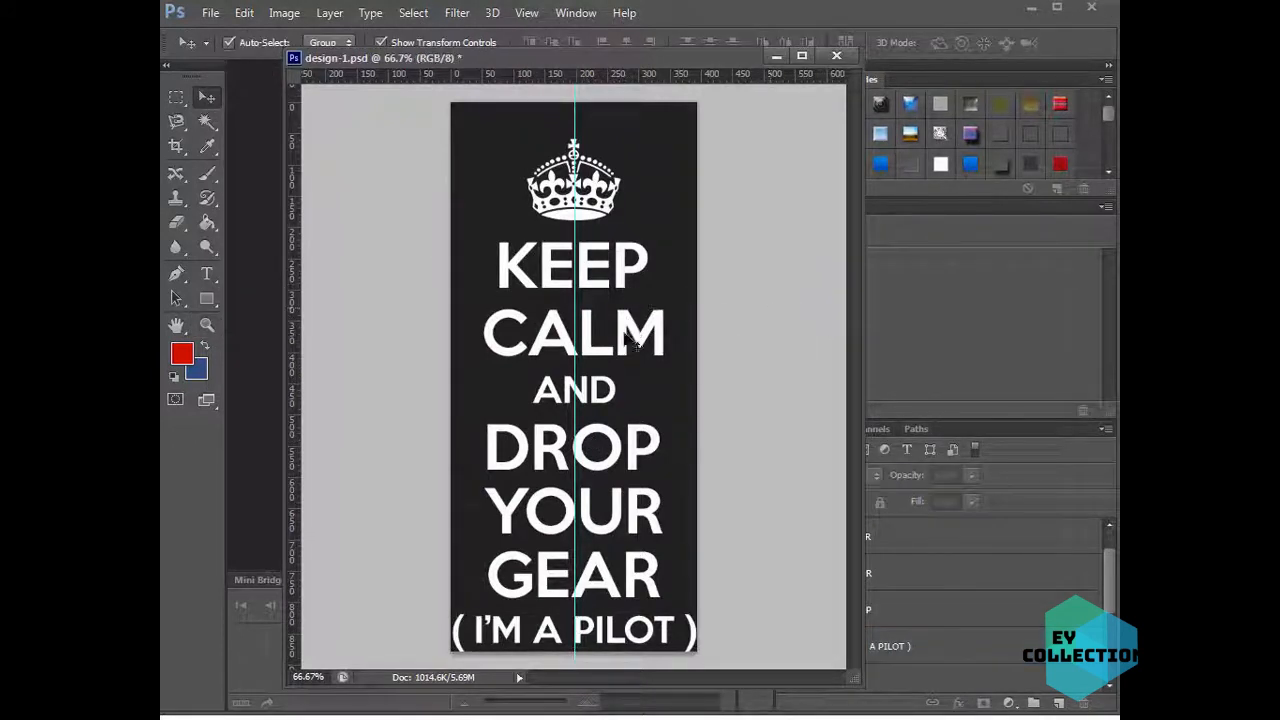
click(628, 340)
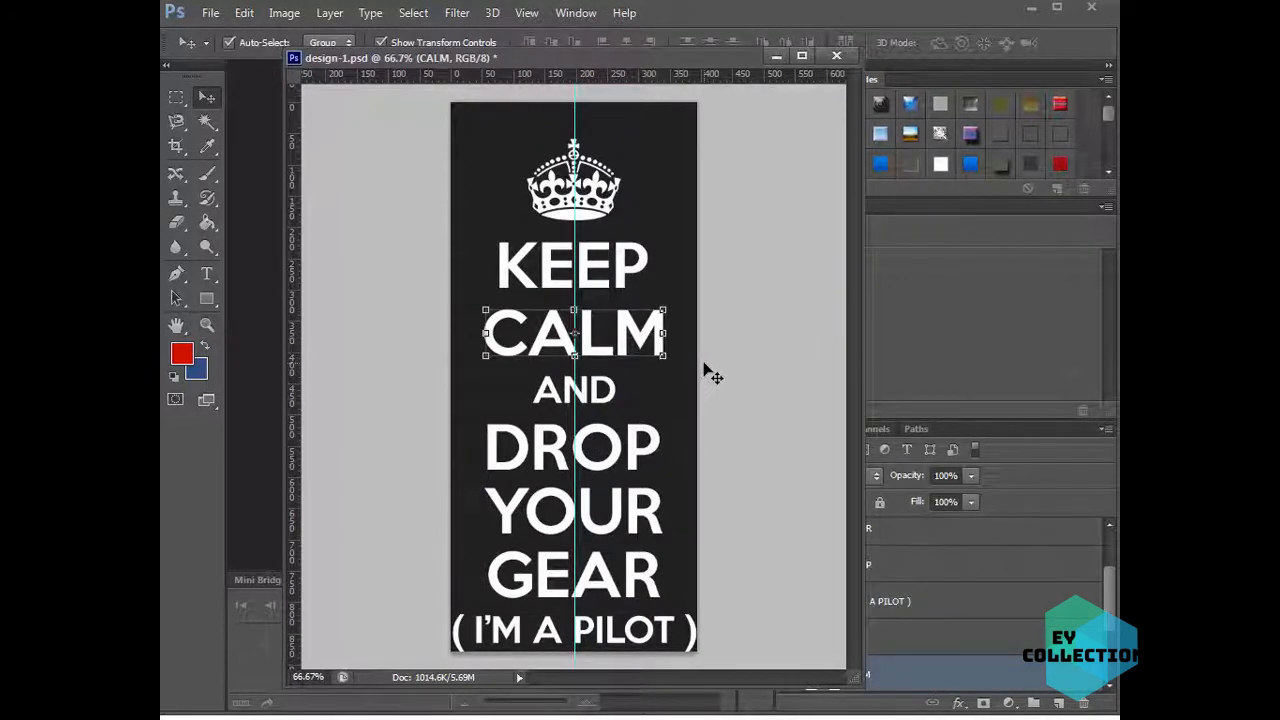
- Nudge the CALM text layer up until it sits closely beneath KEEP
key(Up)
key(Up)
key(Up)
key(Up)
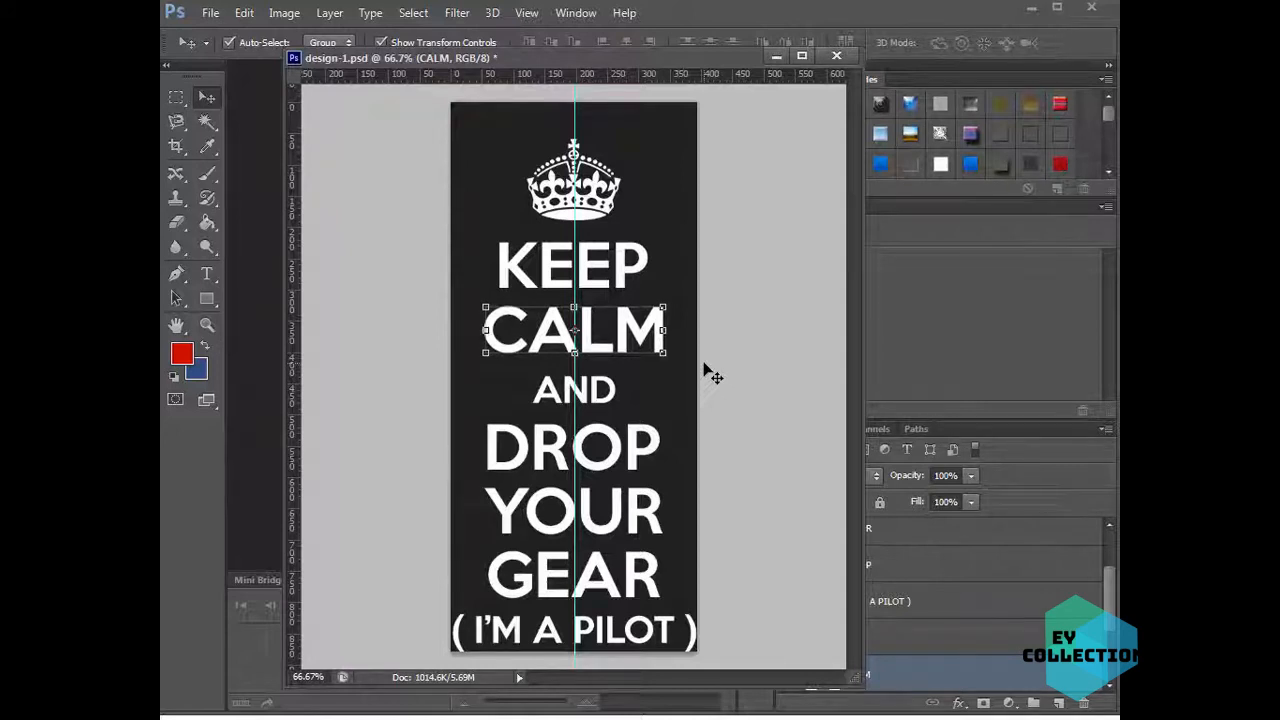
key(shift+Up)
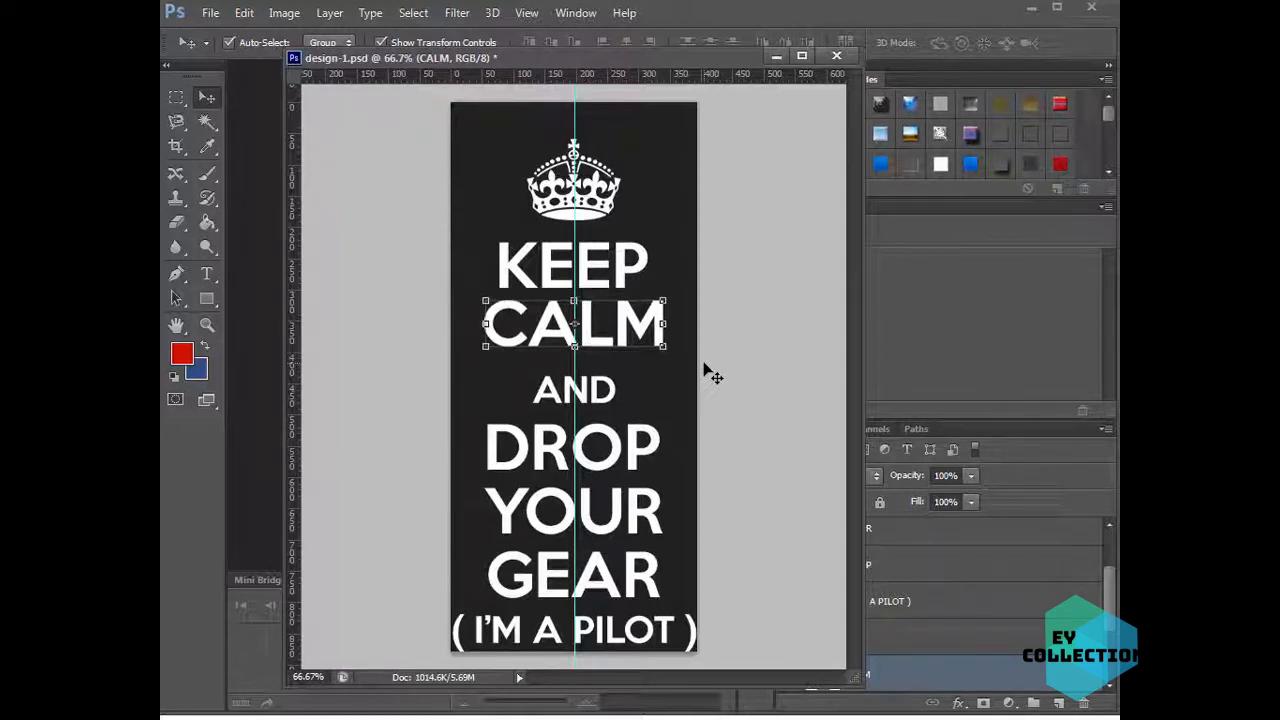
key(shift+Down)
key(shift+Down)
key(shift+Down)
key(shift+Up)
key(shift+Up)
key(shift+Up)
key(shift+Up)
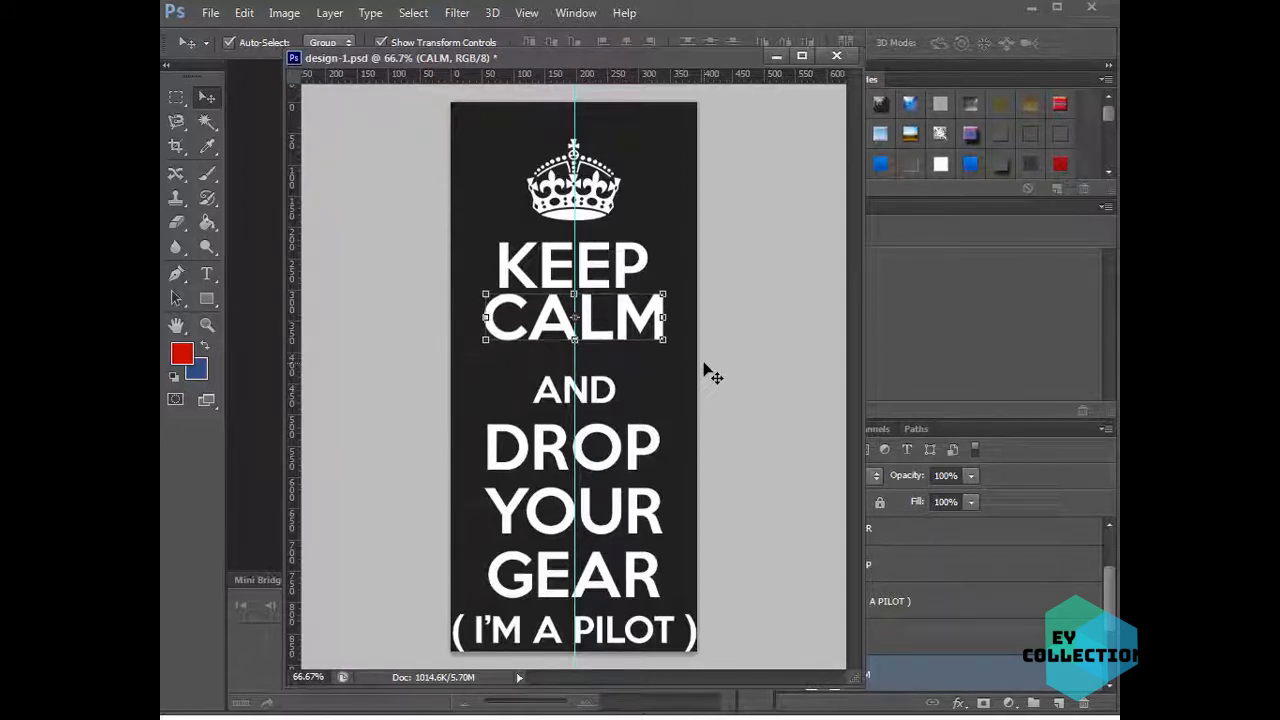
key(shift+Down)
key(shift+Down)
key(shift+Up)
key(shift+Down)
key(shift+Down)
key(shift+Up)
key(Up)
key(Up)
key(Up)
key(Up)
key(Up)
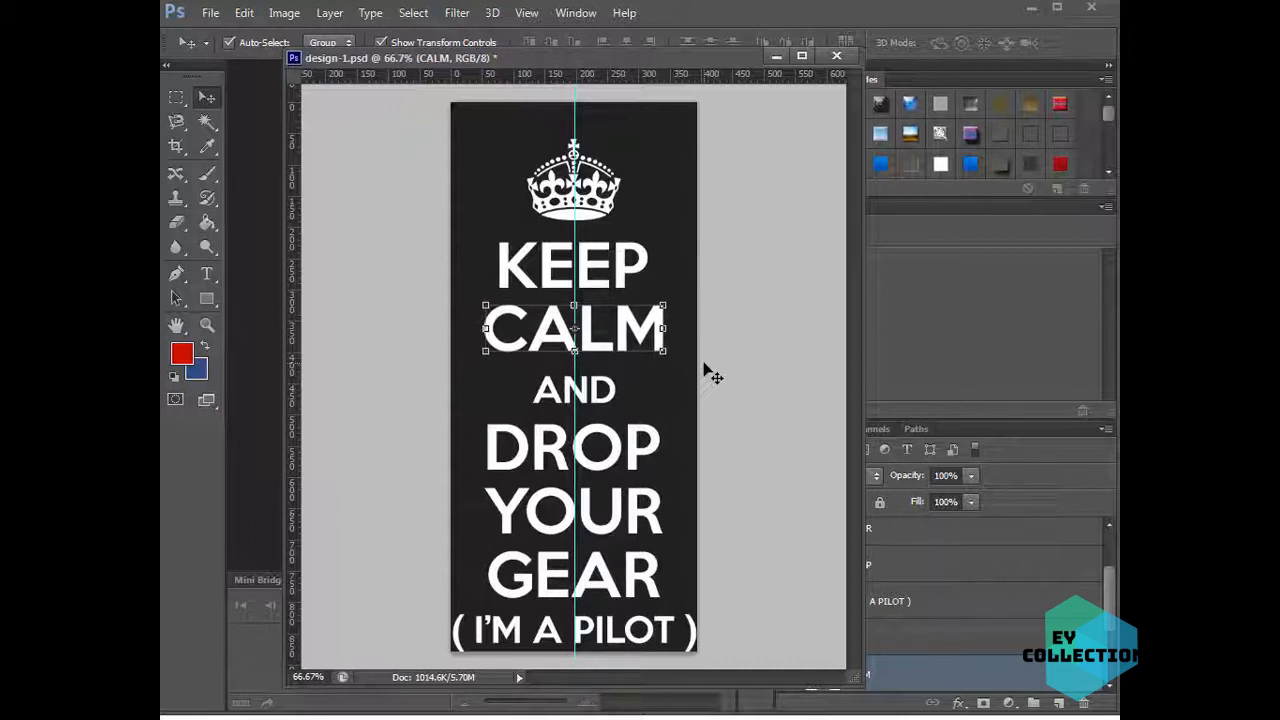
key(shift+Up)
key(shift+Up)
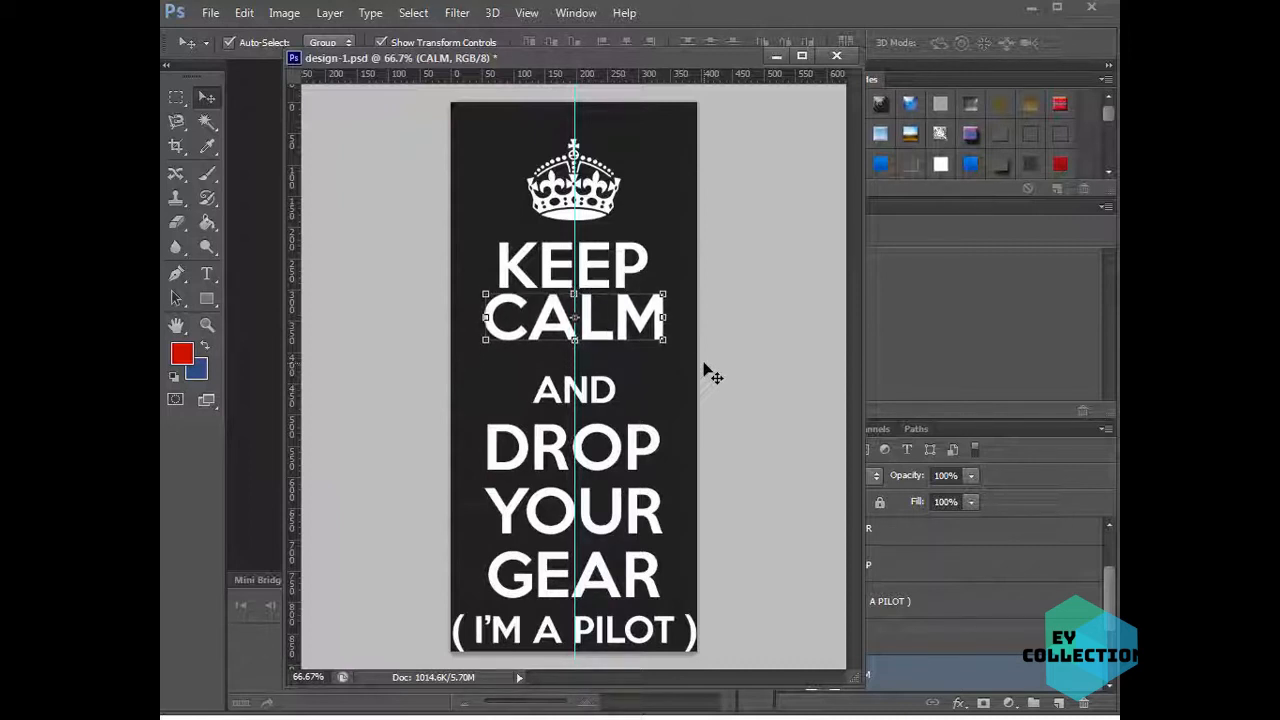
key(shift+Down)
- Move the AND and DROP text layers up to tighten the line spacing beneath CALM
click(605, 390)
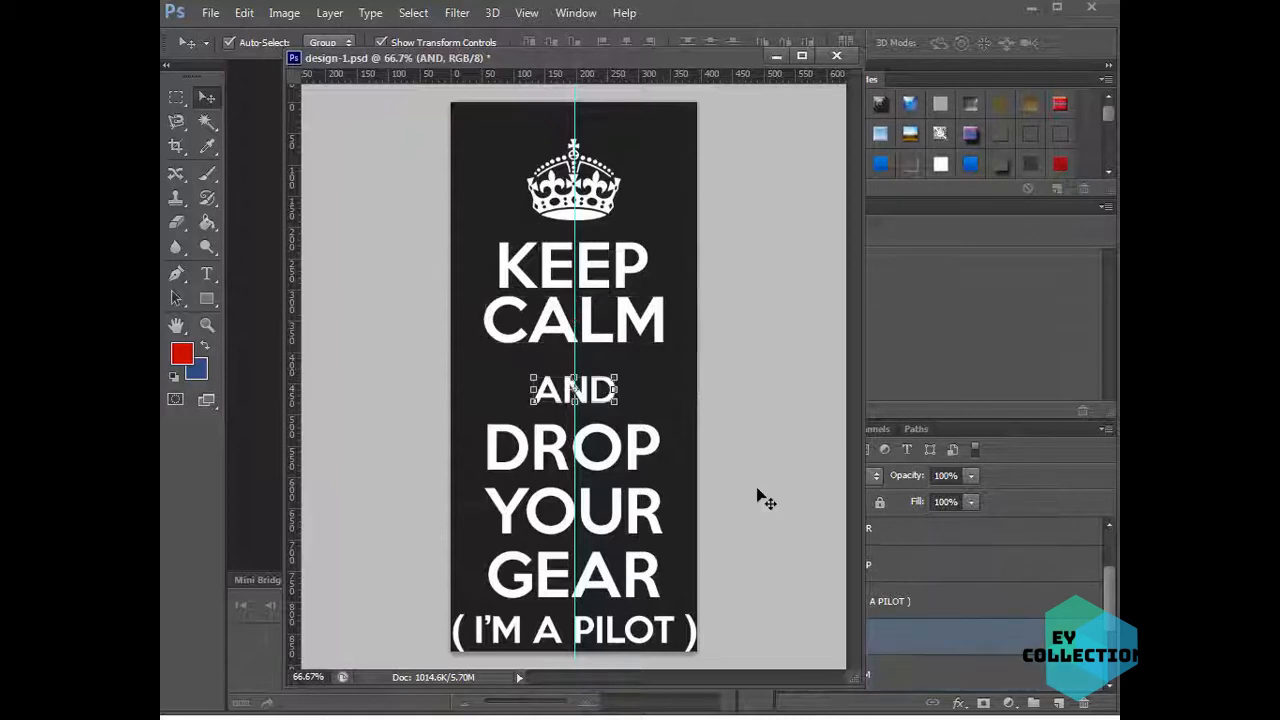
key(shift+Up)
key(shift+Up)
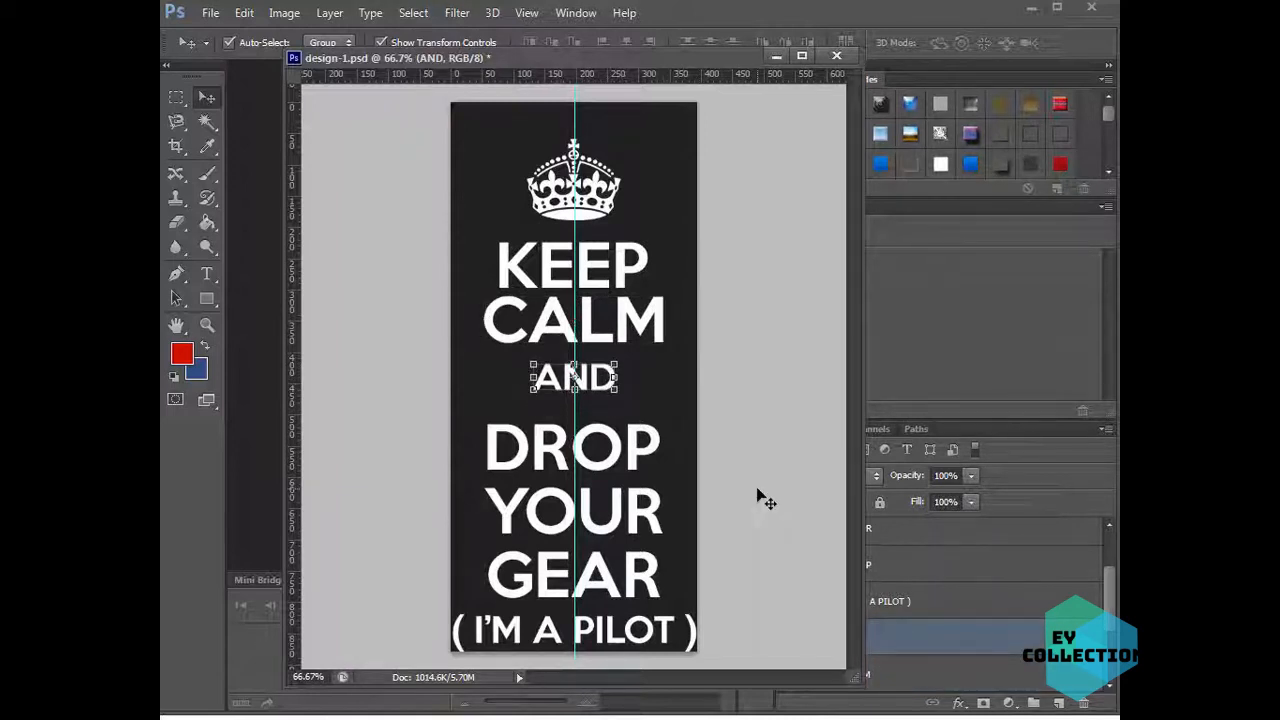
click(632, 452)
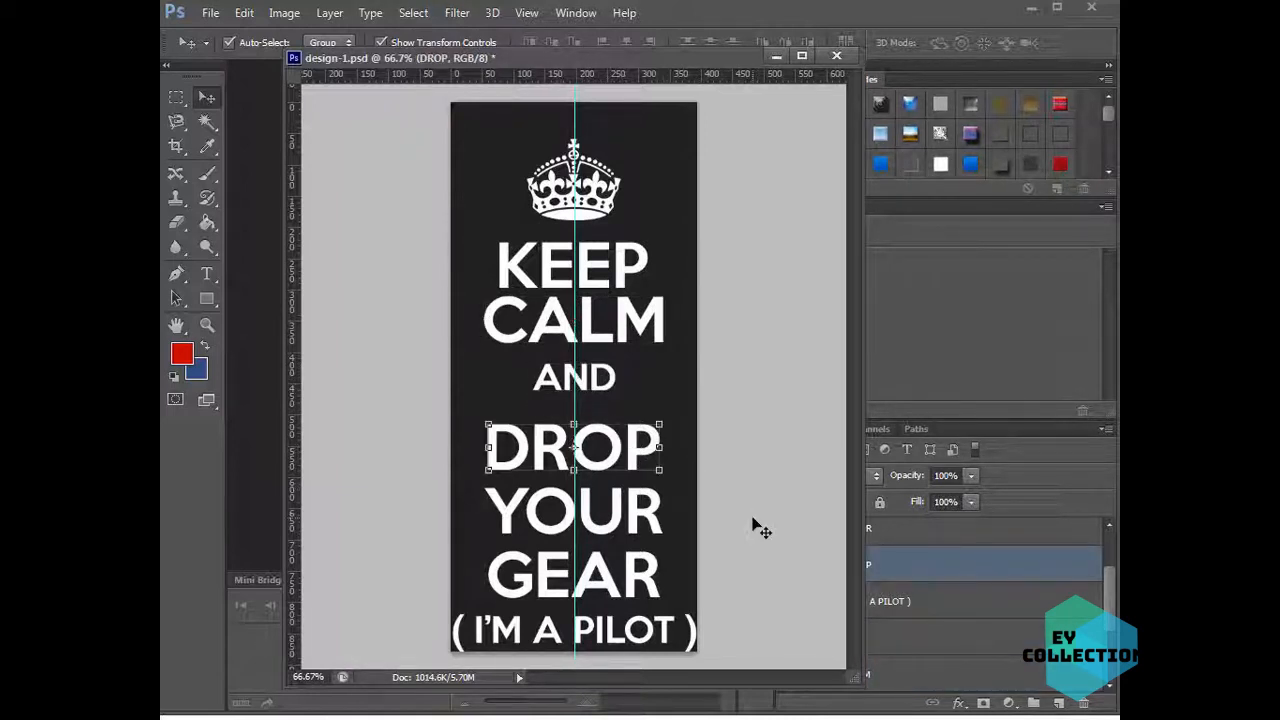
key(shift+Up)
click(757, 528)
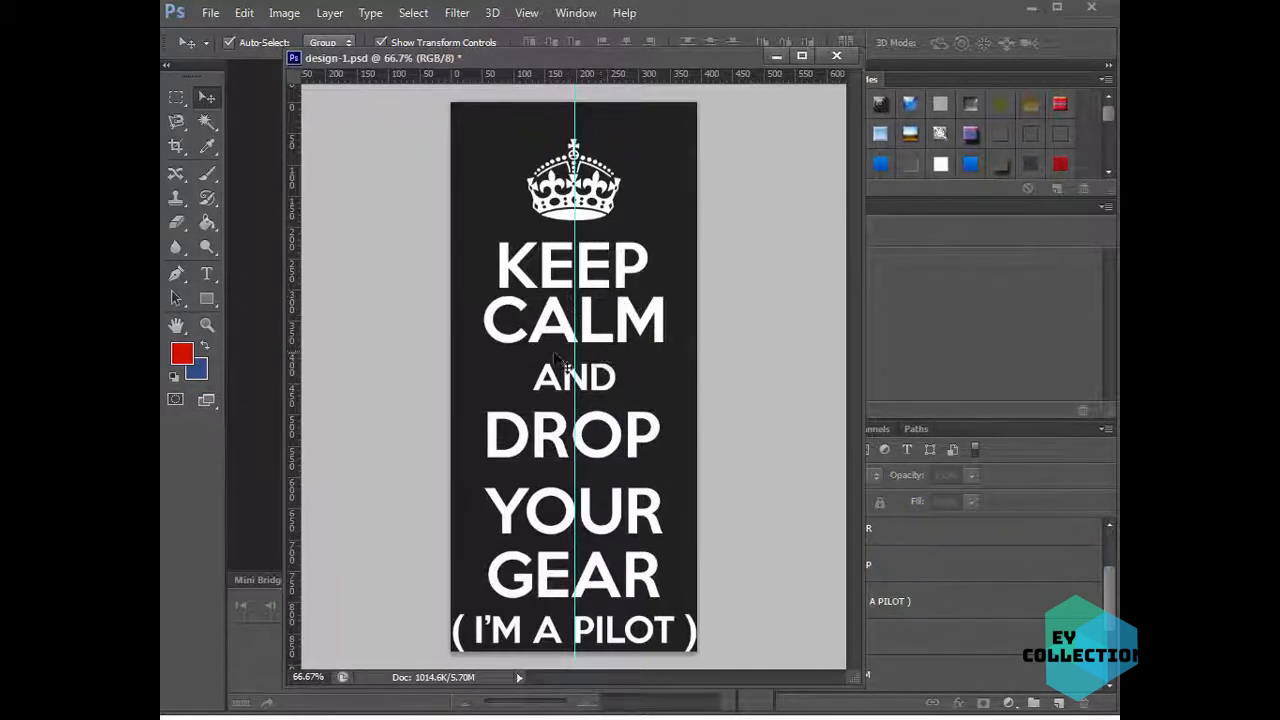
- Move the YOUR and GEAR text layers up so they stack closely beneath DROP
click(653, 522)
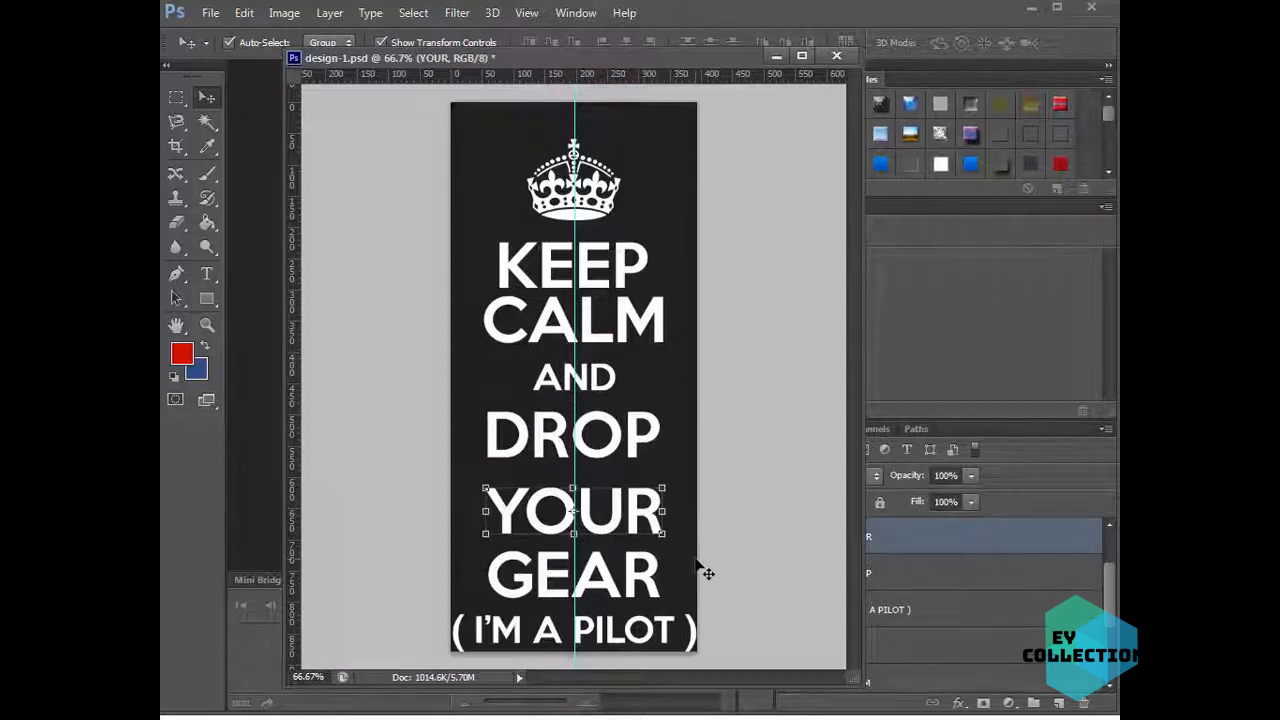
key(shift+Up)
key(shift+Up)
key(shift+Up)
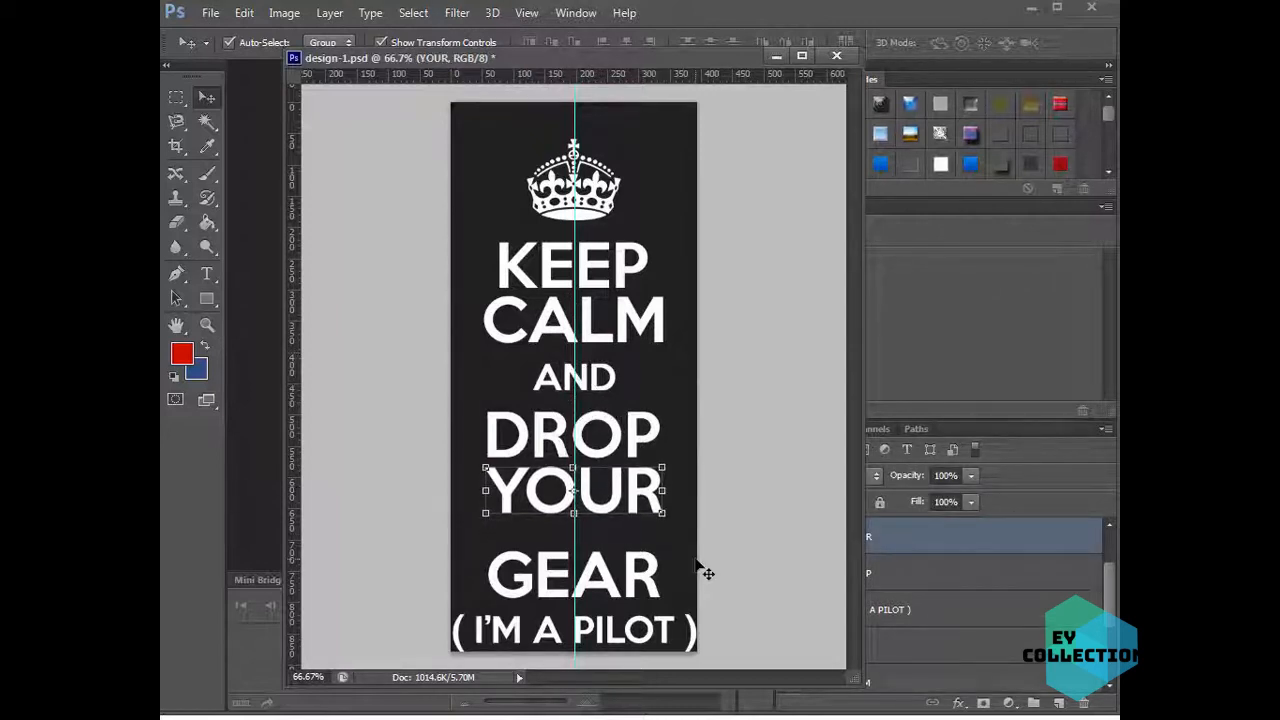
click(652, 583)
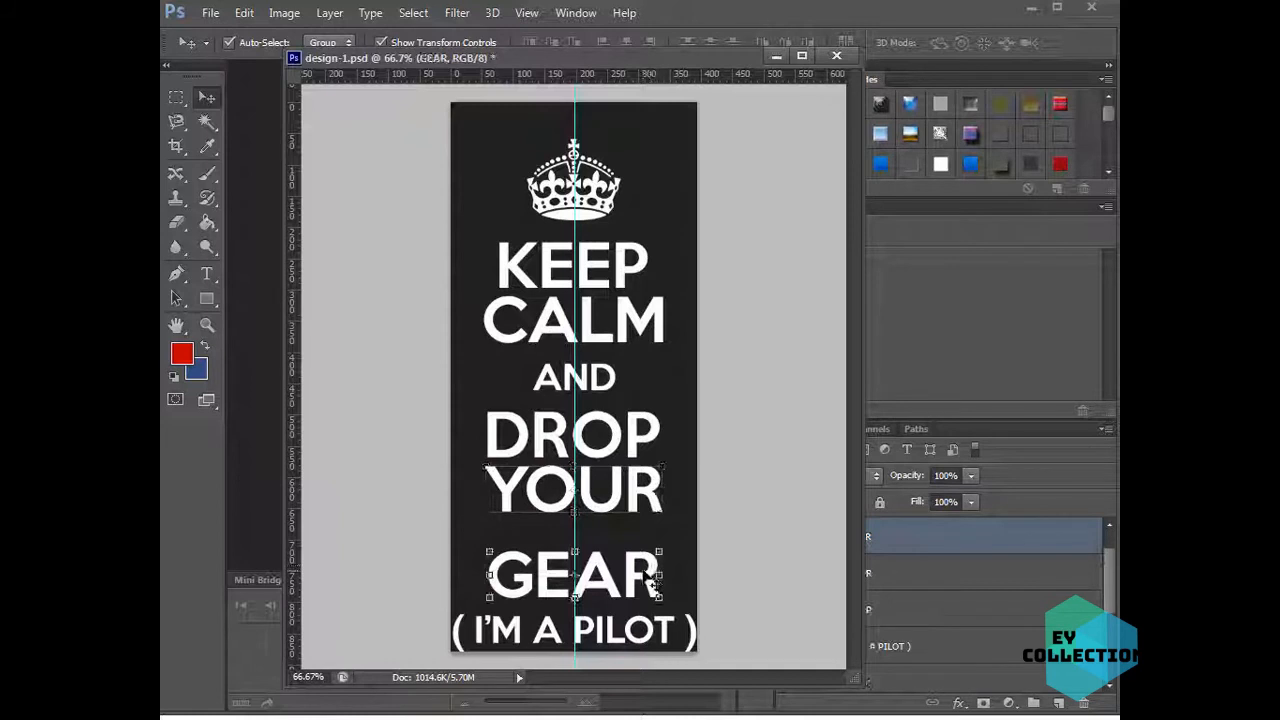
key(shift+Up)
key(shift+Up)
key(shift+Up)
key(shift+Up)
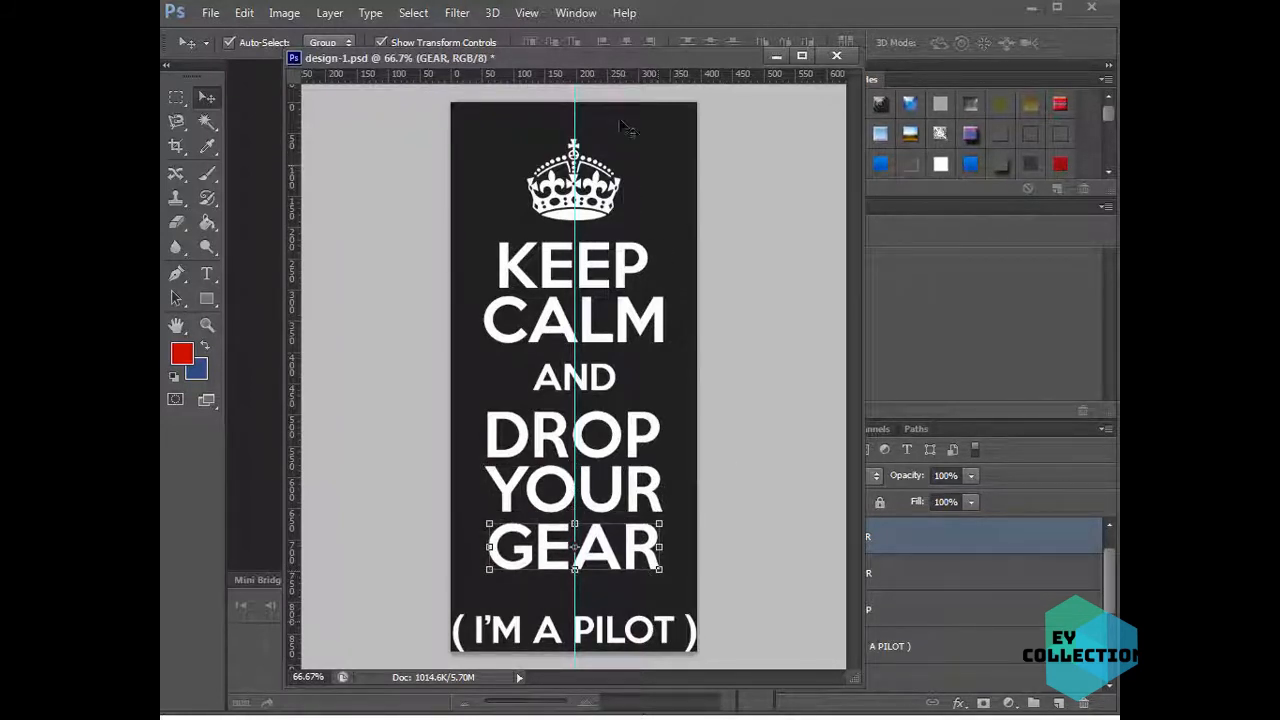
- Check the line spacing with temporary horizontal guides beneath KEEP, CALM and DROP, and remove those guides
drag(623, 77, 724, 345)
drag(670, 76, 716, 455)
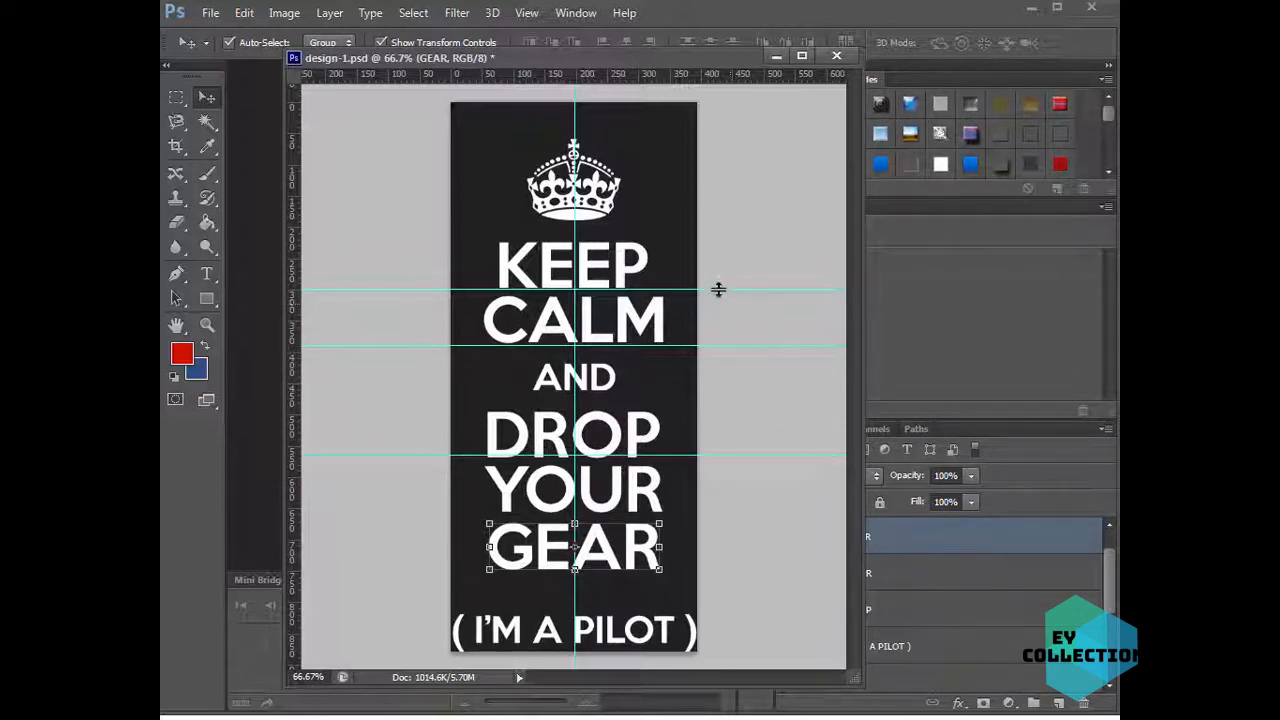
drag(718, 289, 722, 40)
drag(732, 346, 732, 27)
drag(778, 455, 782, 35)
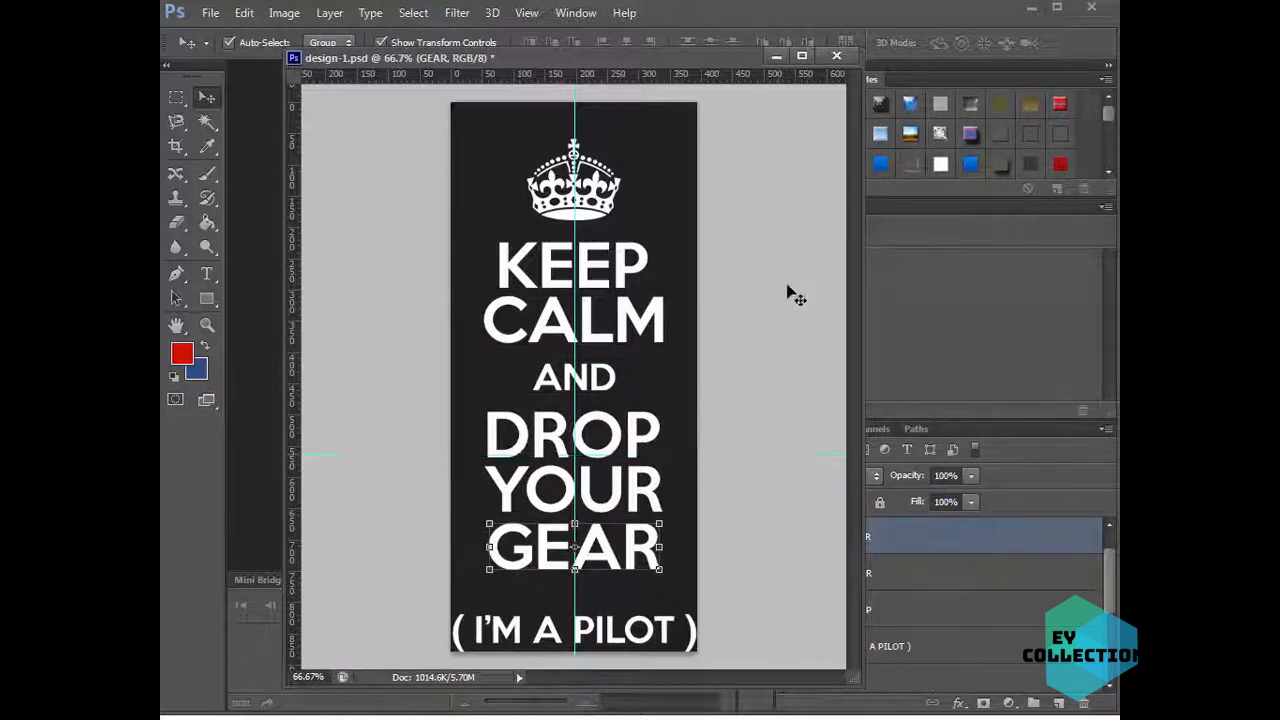
click(782, 592)
- Nudge the (I'M A PILOT) text layer up until it sits closely beneath GEAR
click(648, 500)
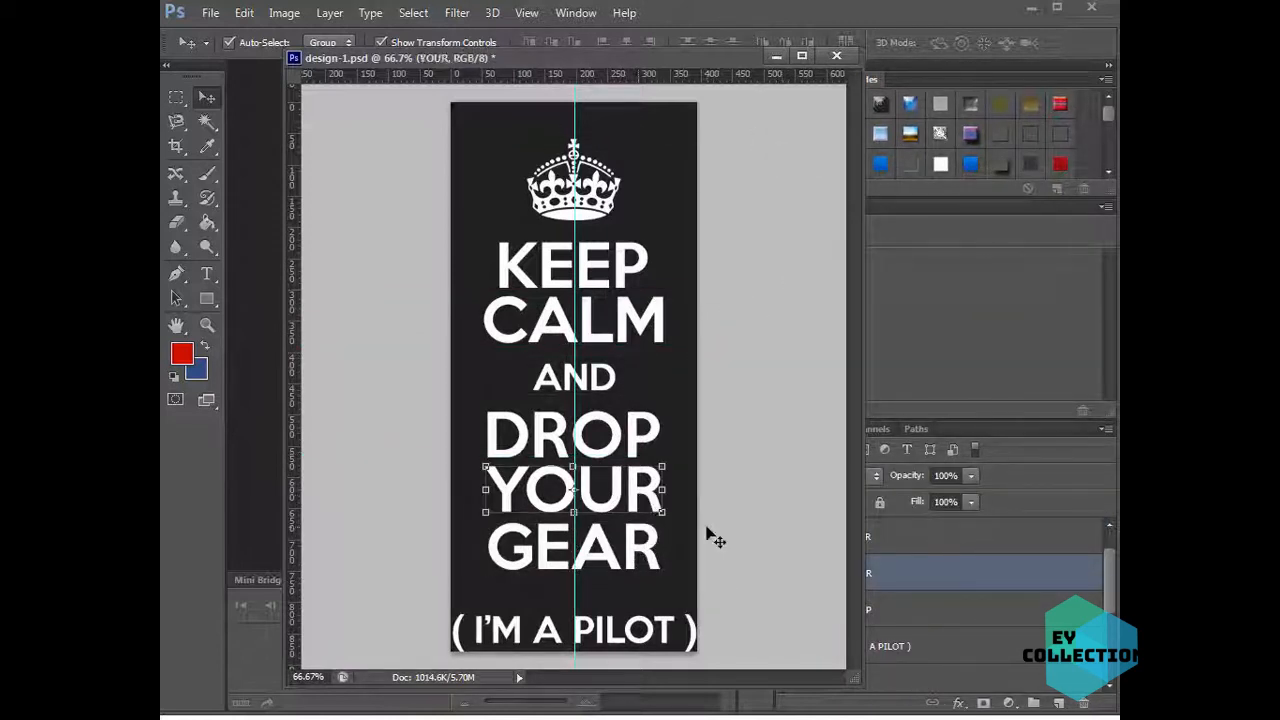
click(731, 554)
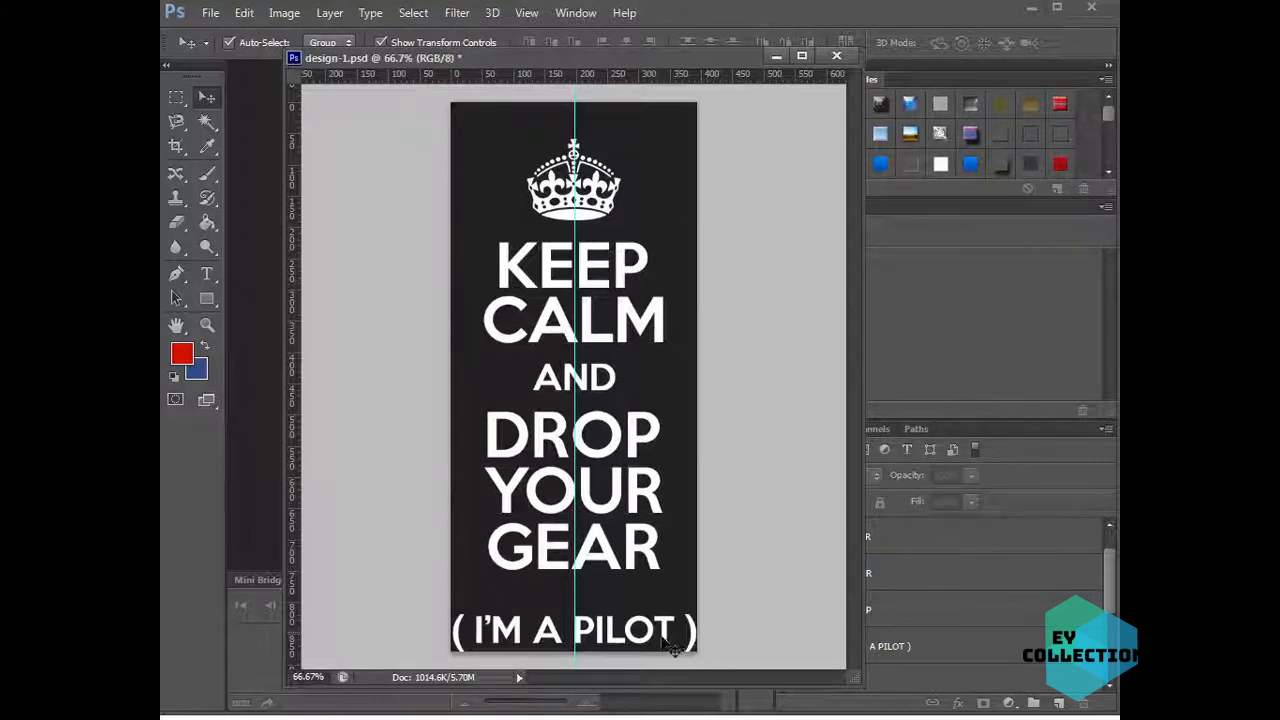
click(673, 649)
key(shift+Up)
key(shift+Up)
key(shift+Up)
key(shift+Up)
key(shift+Up)
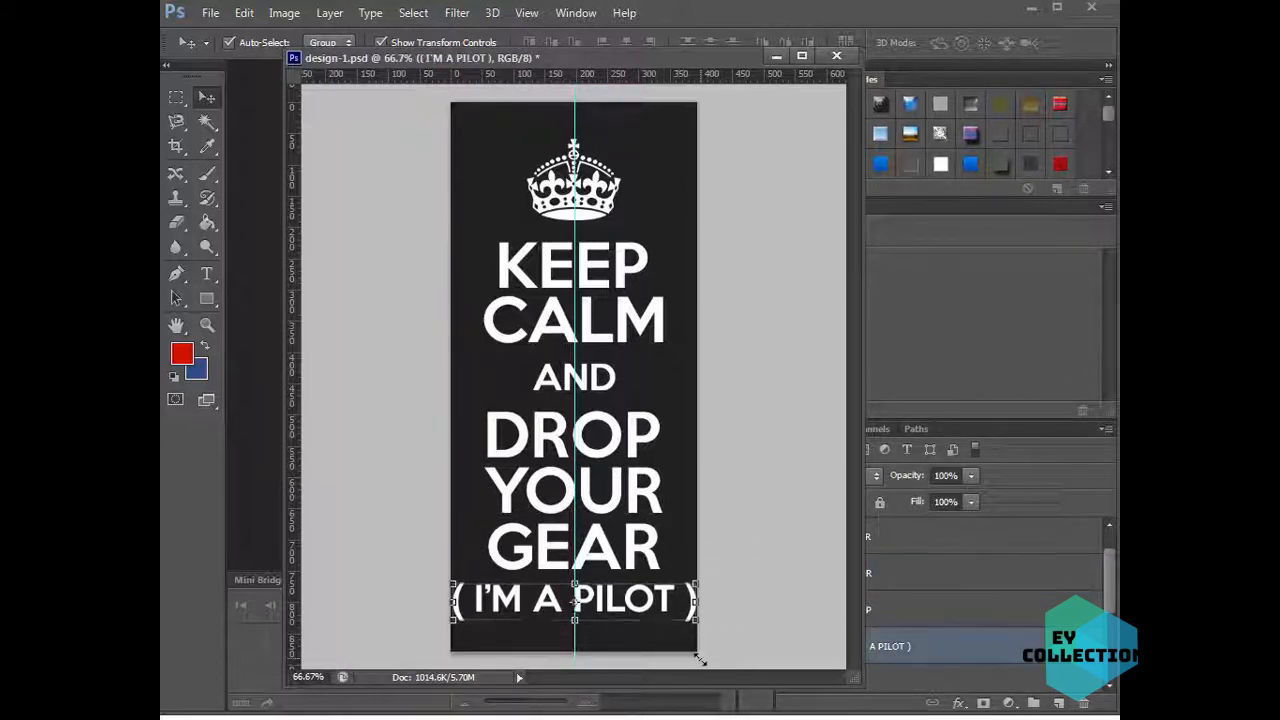
key(Up)
key(Up)
key(Up)
key(Up)
key(Up)
key(Up)
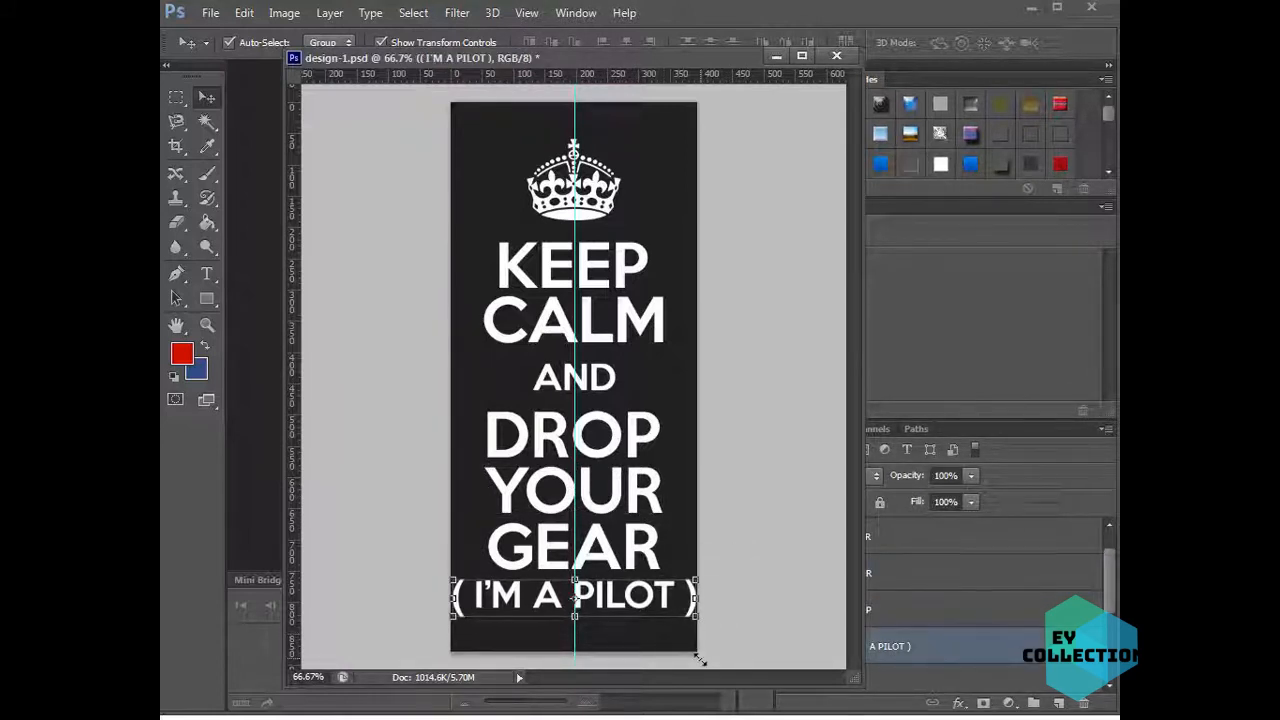
key(Up)
key(Up)
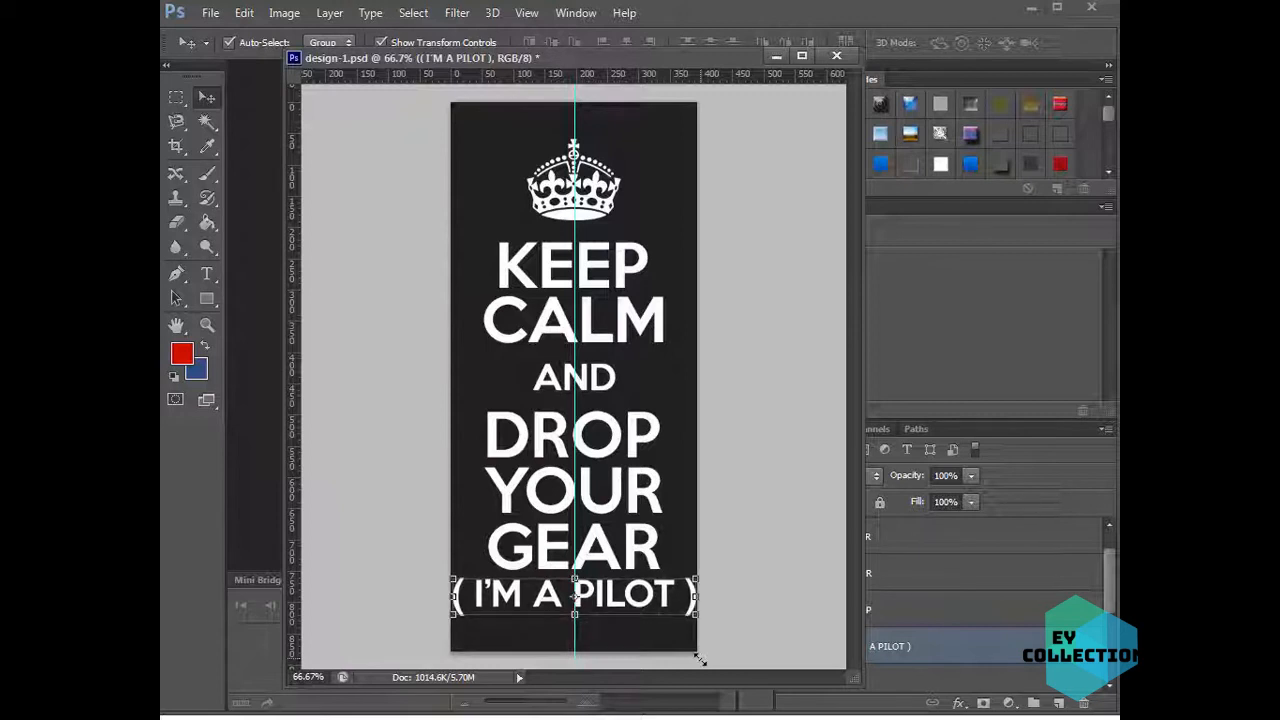
- Scale the AND and (I'M A PILOT) text layers down together about their common centre
scroll(985, 620, up, 1)
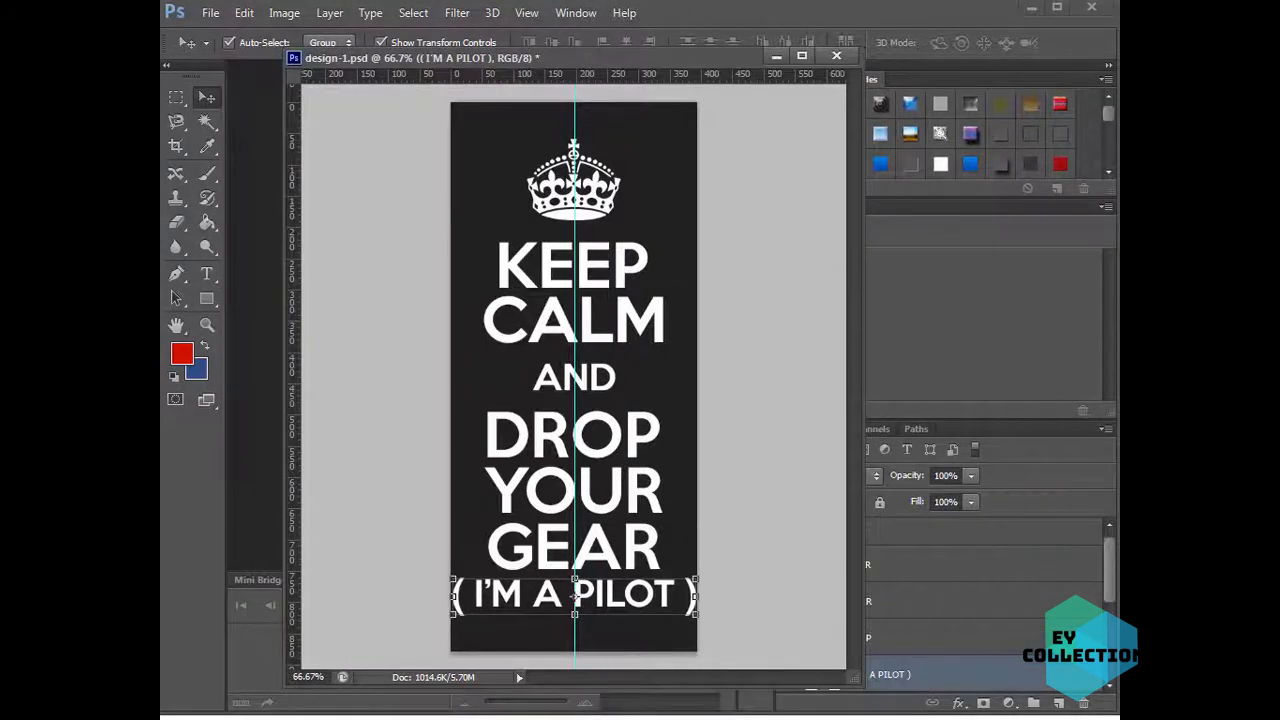
click(777, 57)
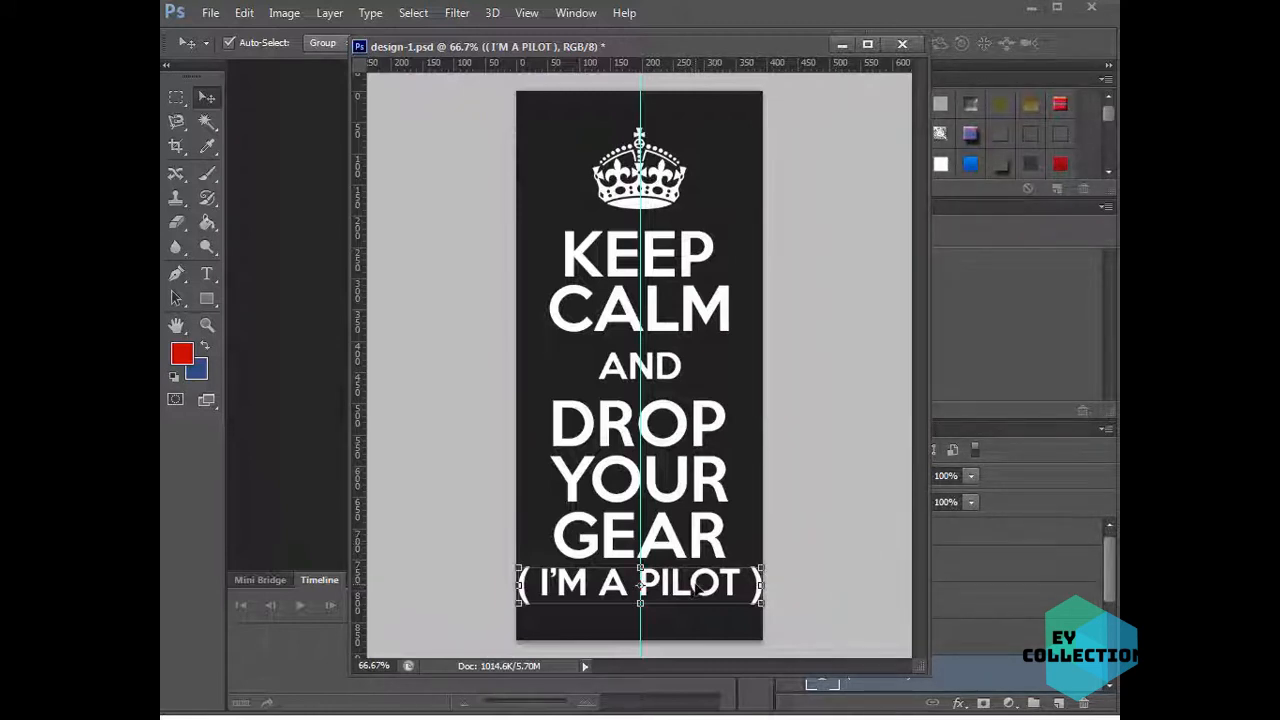
shift+click(672, 384)
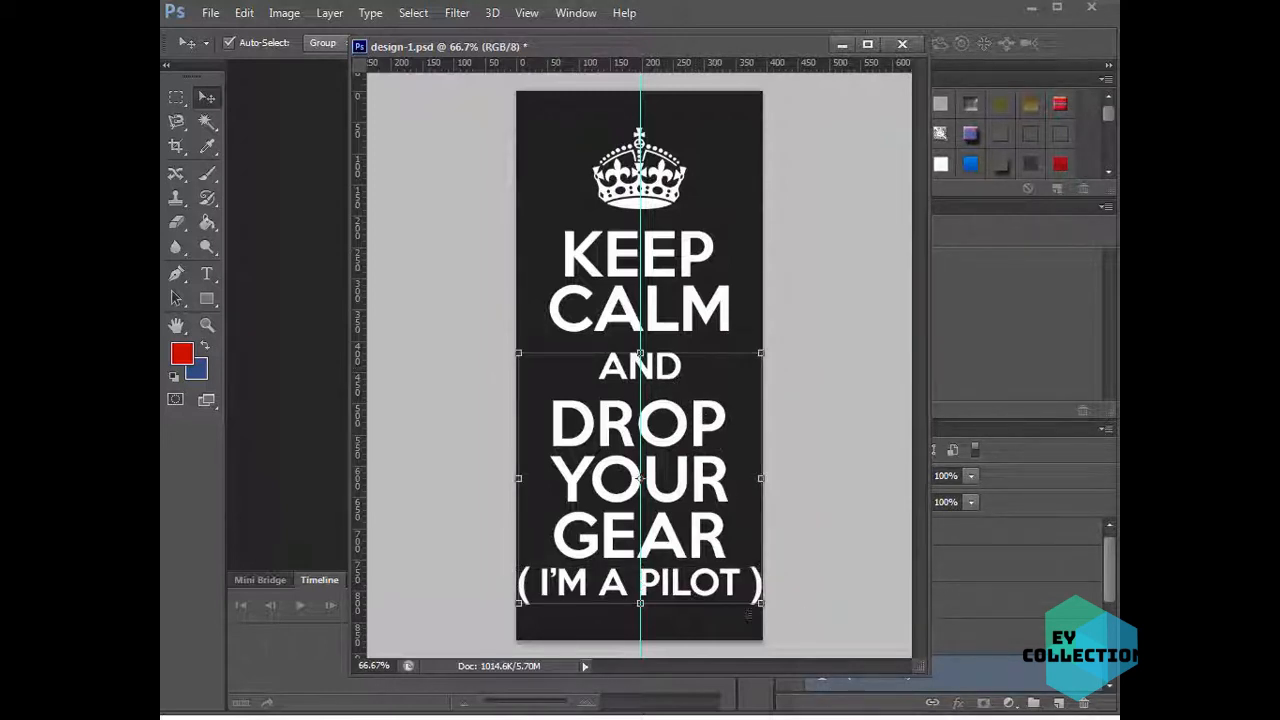
click(762, 604)
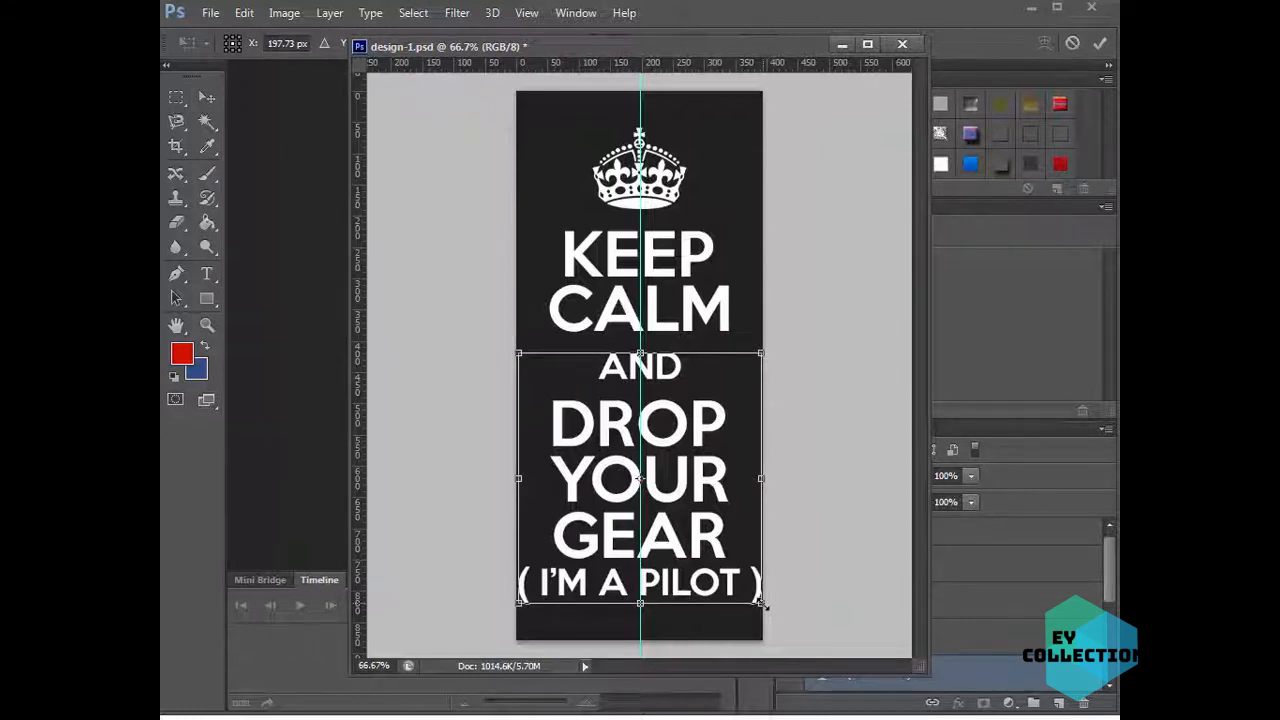
drag(762, 604, 736, 577)
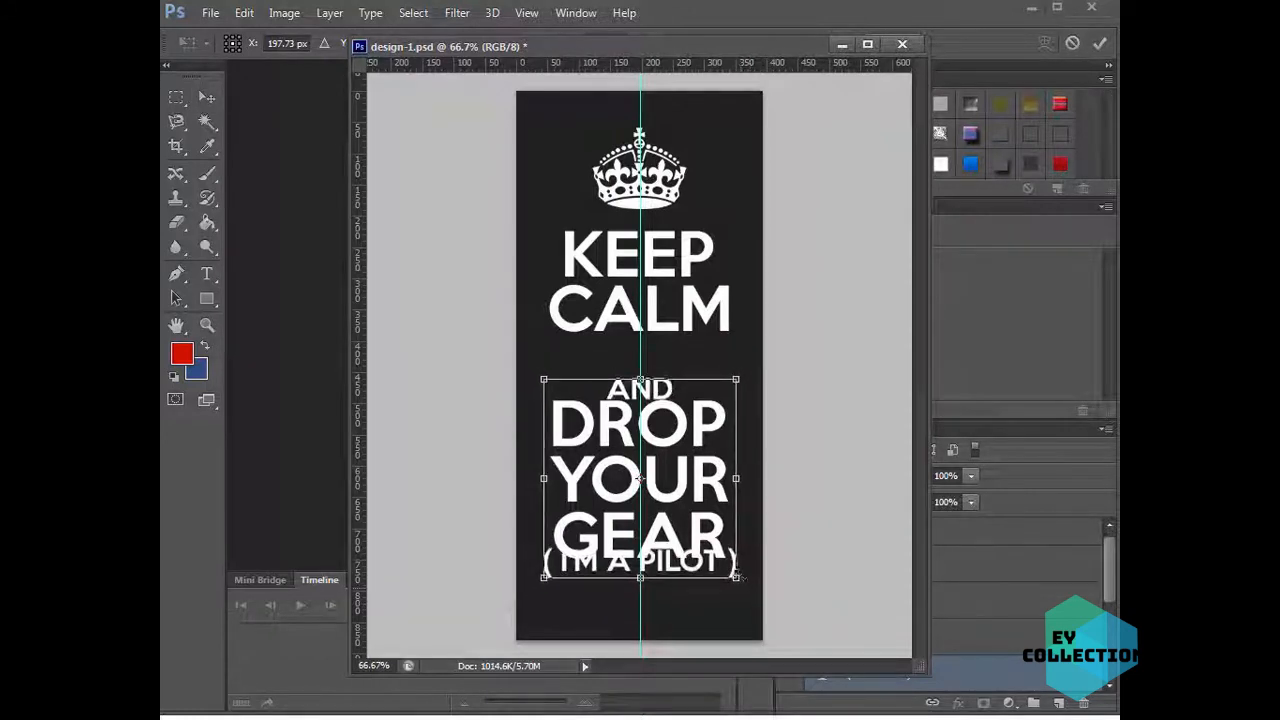
key(Return)
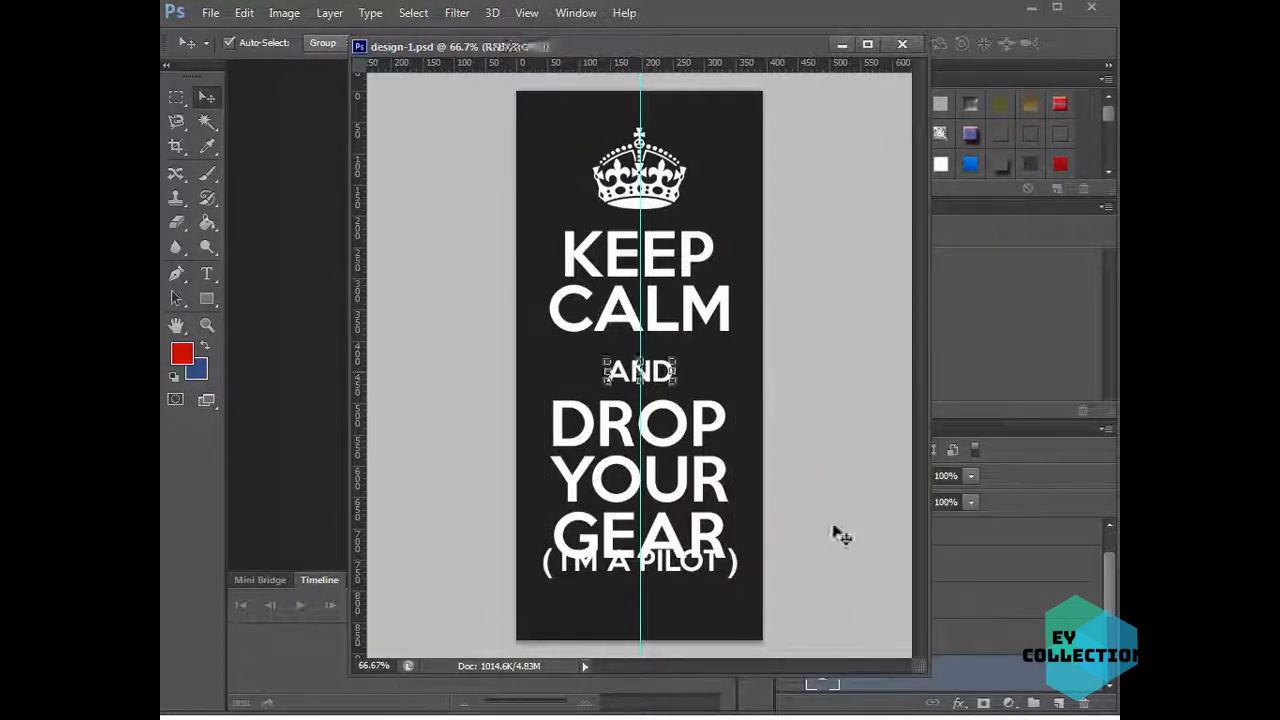
- Place the reduced AND between CALM and DROP, and move (I'M A PILOT) down clear of GEAR
drag(716, 568, 715, 583)
click(1012, 628)
click(777, 453)
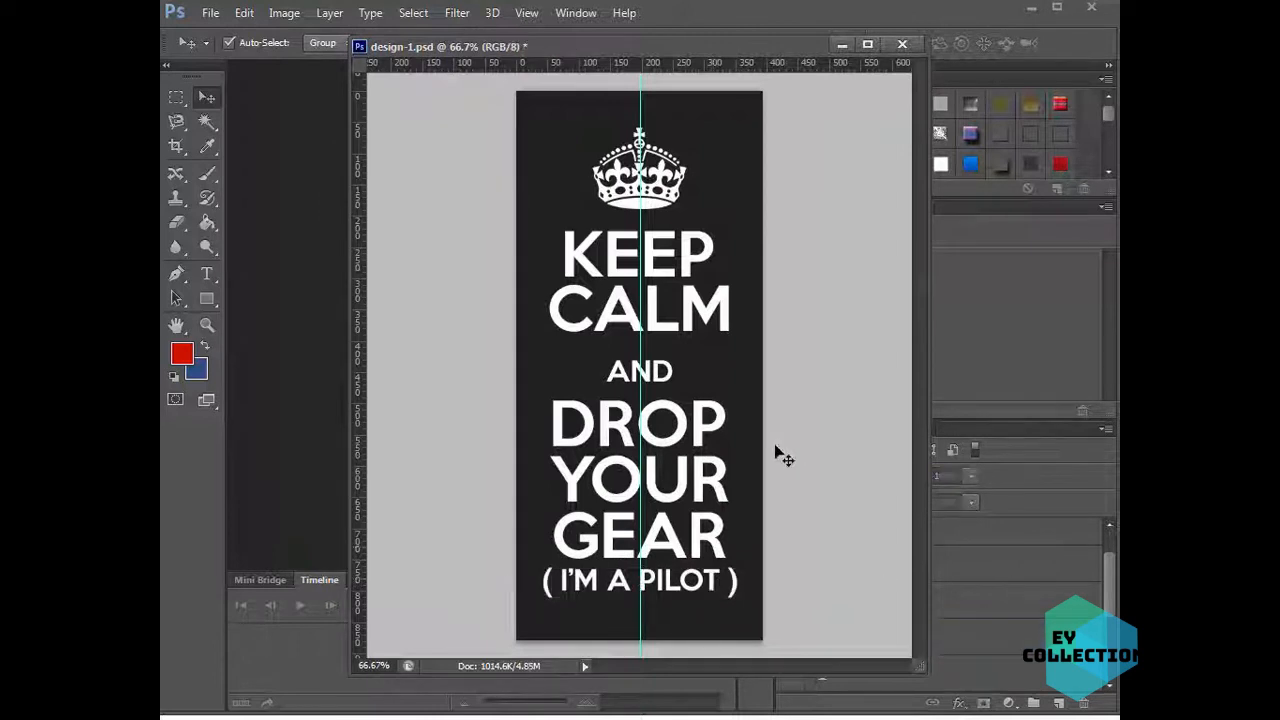
- Lock all properties of Layer 0 so it stays out of area selections of the text
drag(809, 624, 615, 430)
click(820, 375)
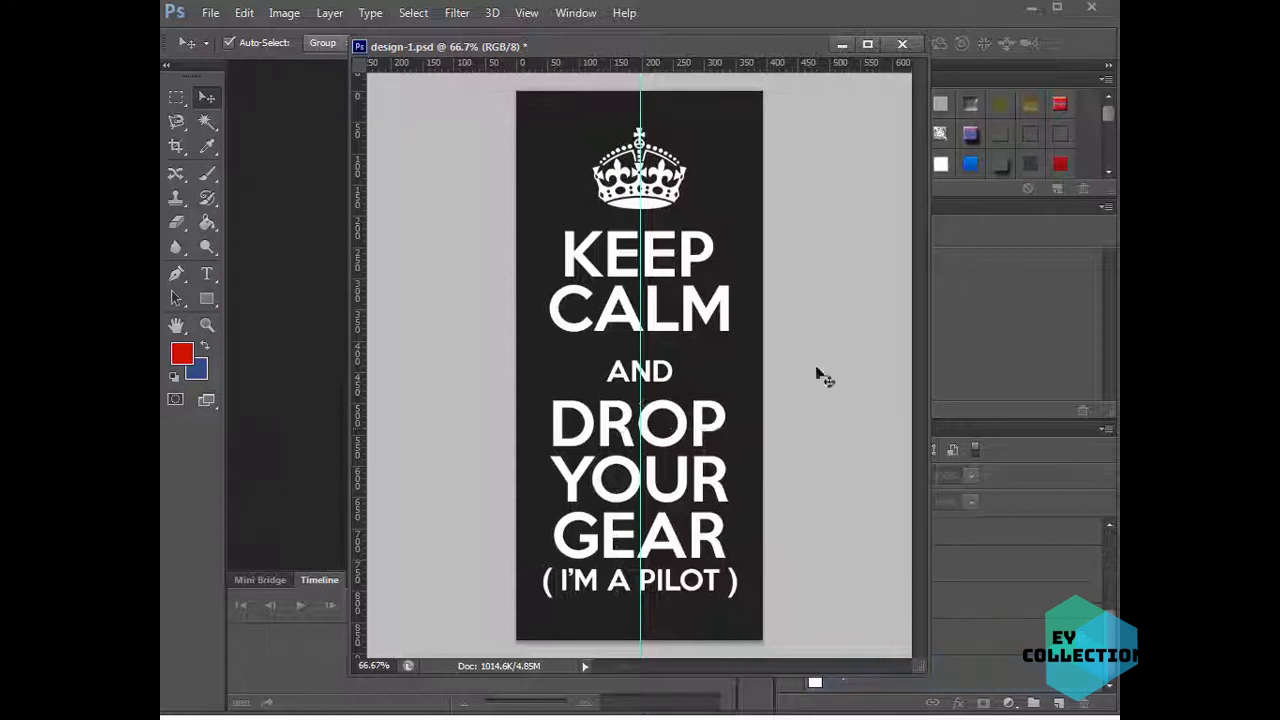
drag(766, 51, 654, 51)
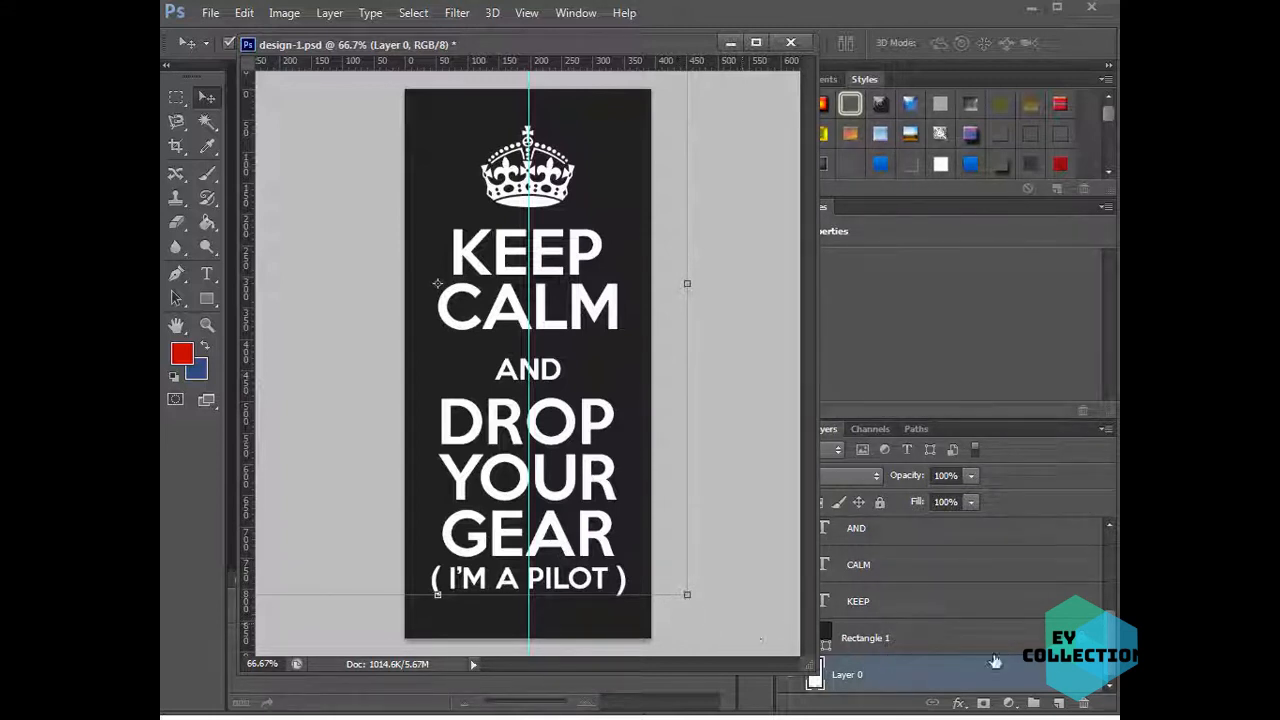
click(880, 501)
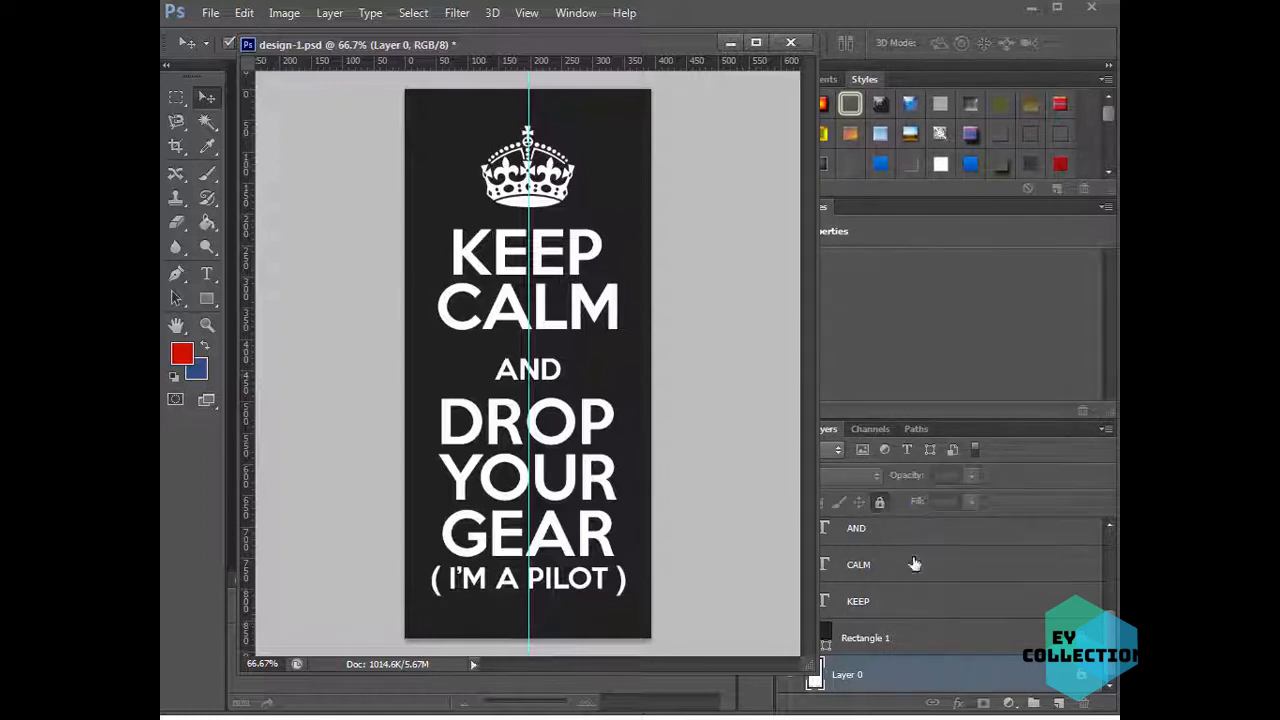
- Select the text layers from AND through (I'M A PILOT) and nudge them up together towards CALM
drag(674, 620, 447, 378)
key(shift+Up)
key(shift+Up)
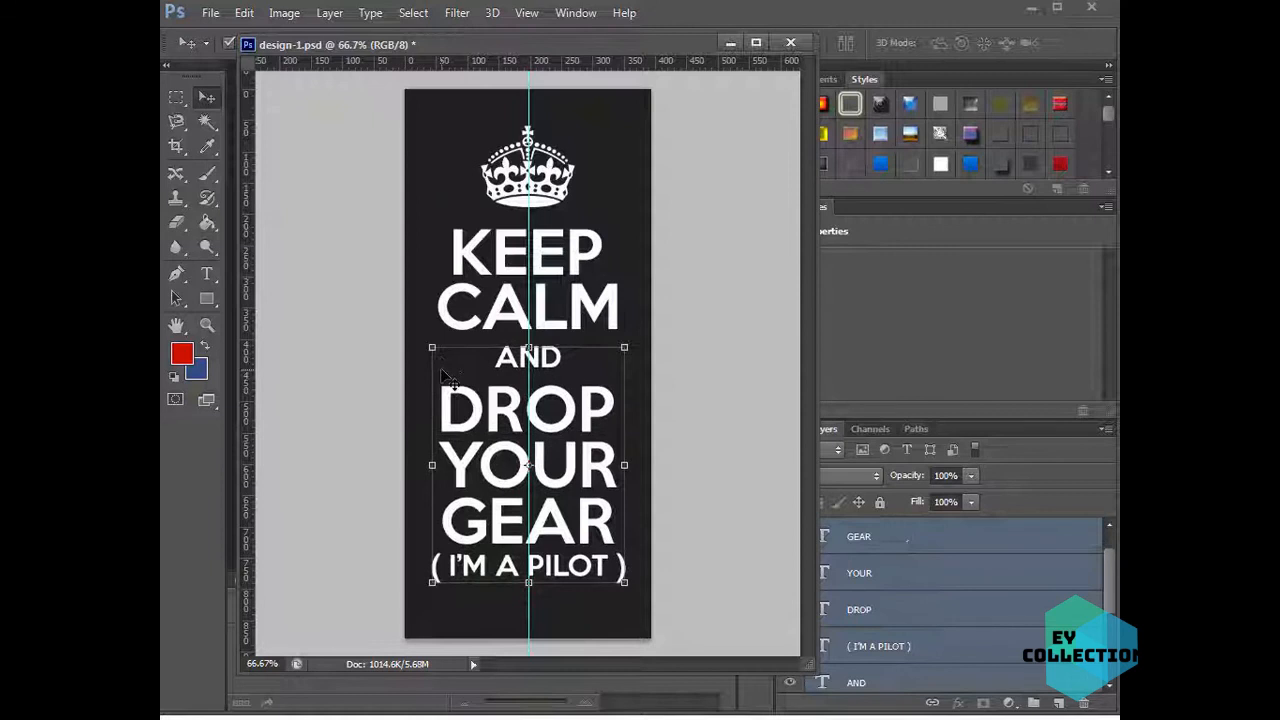
- Select DROP, YOUR, GEAR and (I'M A PILOT) and nudge them up slightly closer to AND
drag(722, 603, 518, 404)
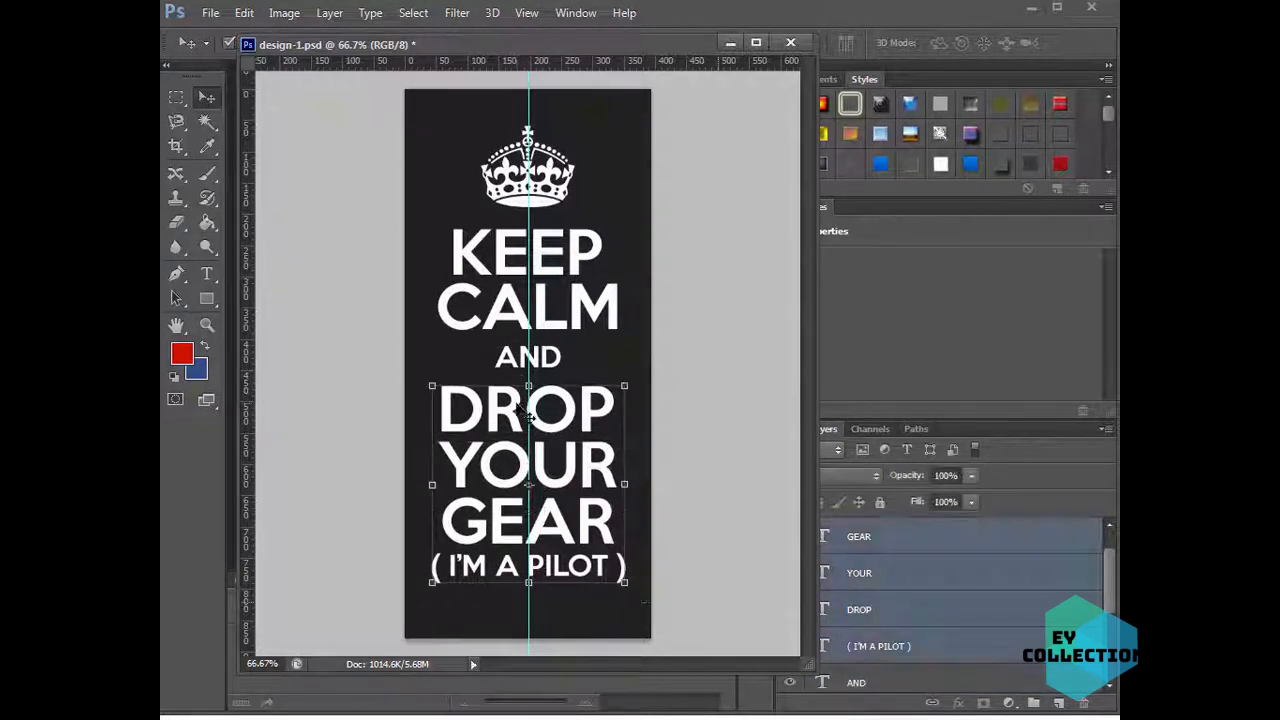
key(Up)
key(Up)
key(Up)
key(Up)
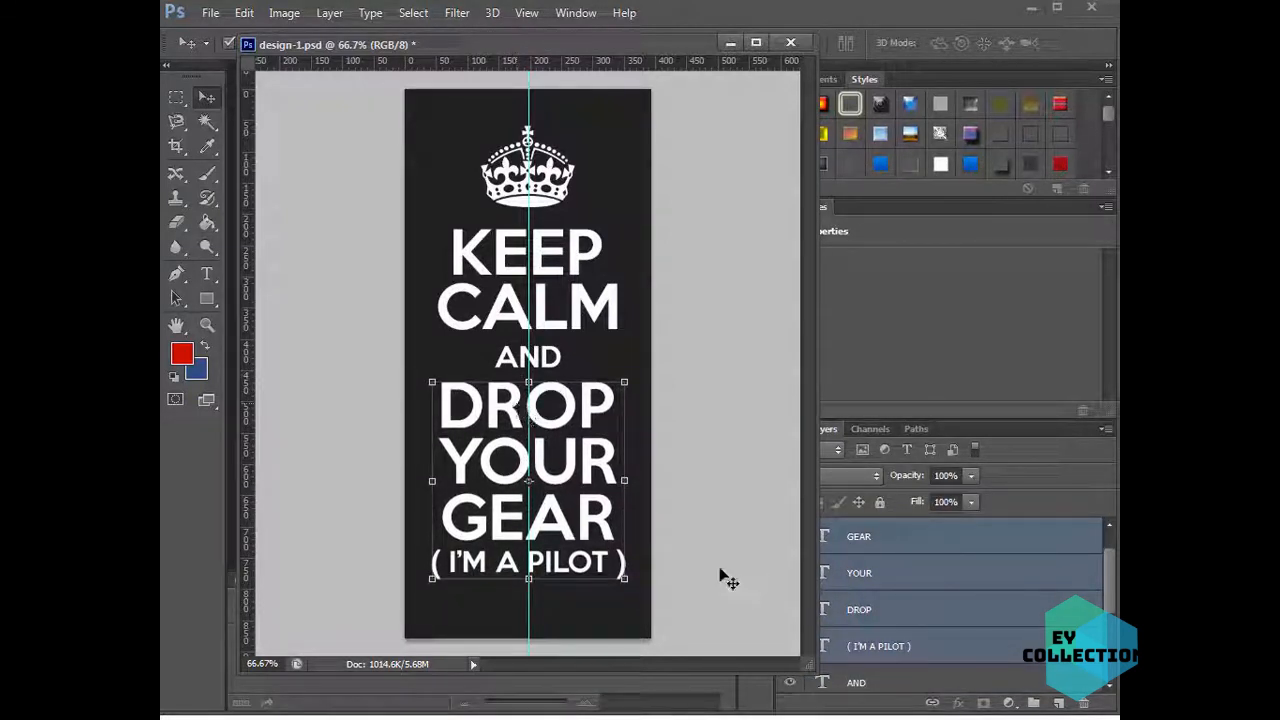
- Nudge the (I'M A PILOT) text layer down to widen its gap beneath GEAR and deselect it
drag(761, 579, 614, 572)
key(shift+Down)
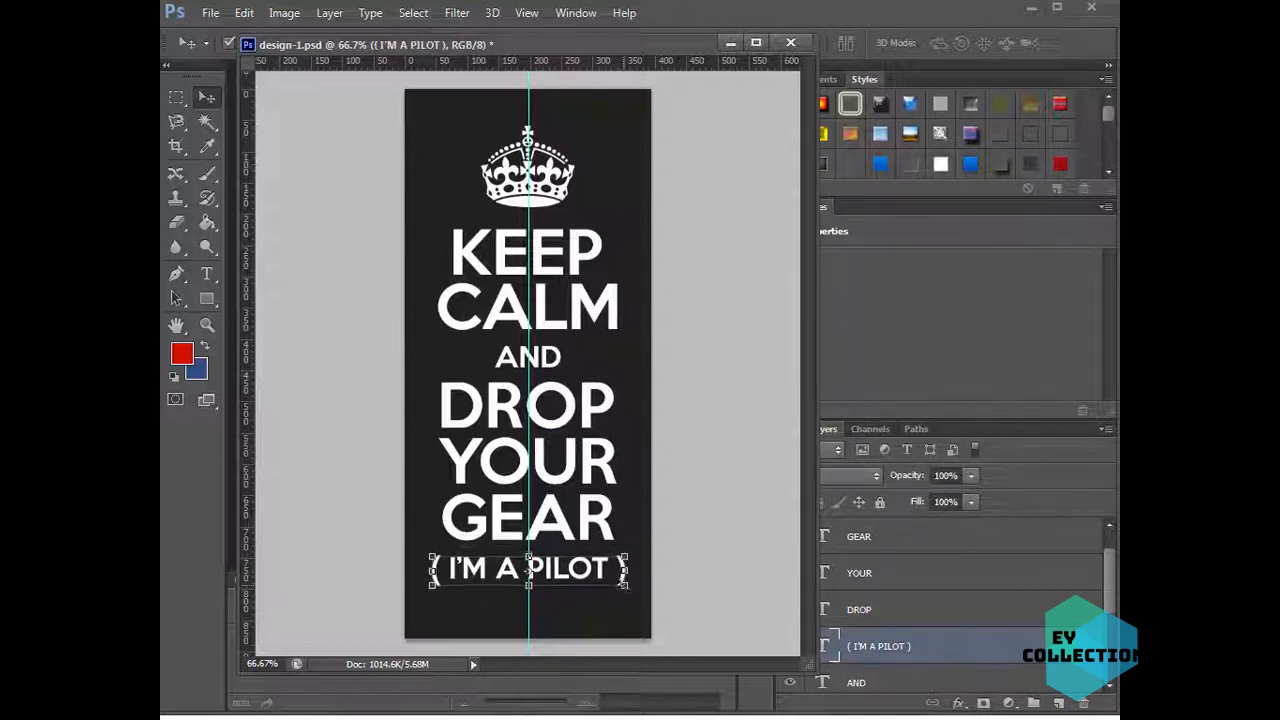
click(740, 462)
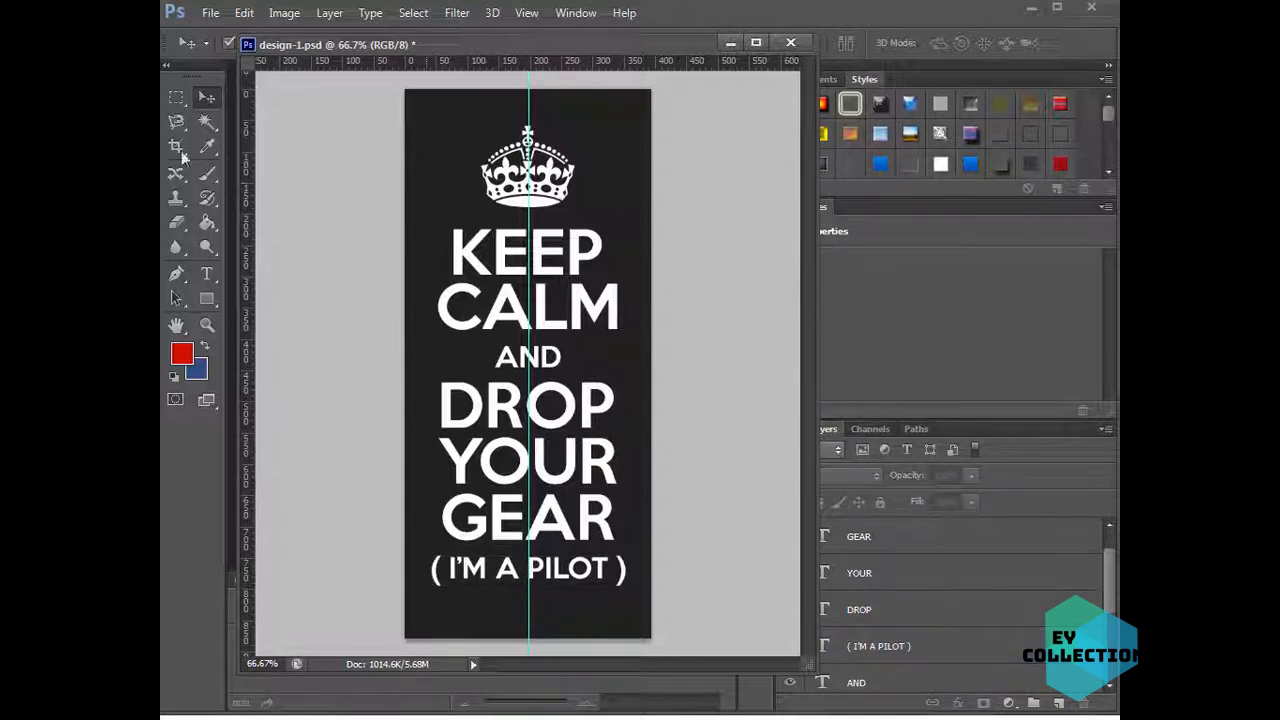
- Crop the canvas on all four sides close to the crown and the (I'M A PILOT) line, and save the document
key(c)
drag(528, 91, 528, 104)
drag(528, 622, 528, 597)
drag(404, 364, 431, 364)
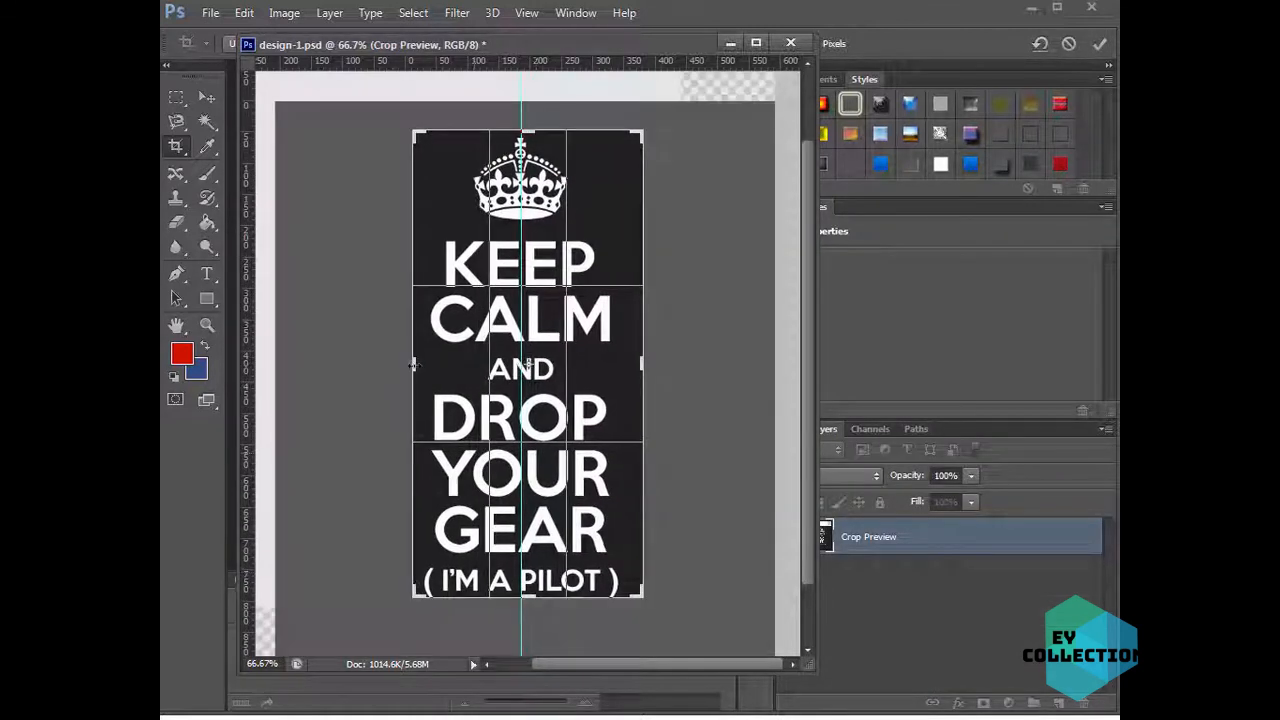
drag(634, 364, 611, 364)
key(Return)
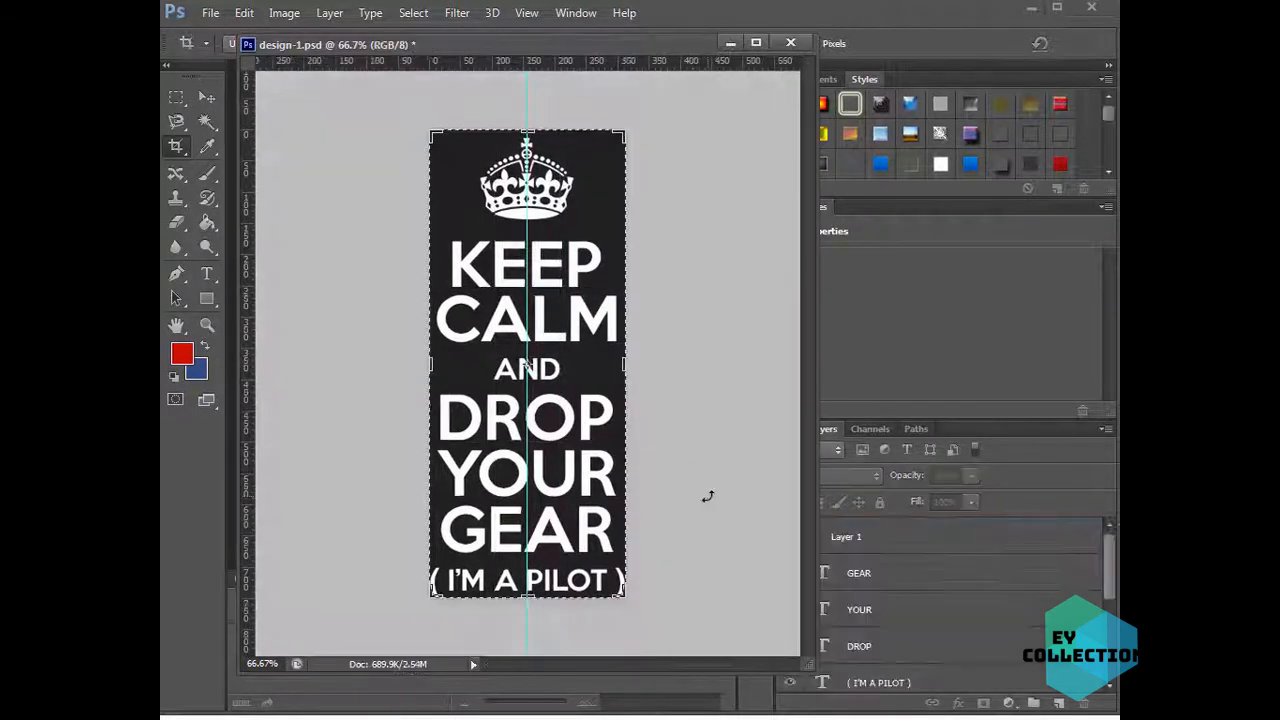
key(ctrl+s)
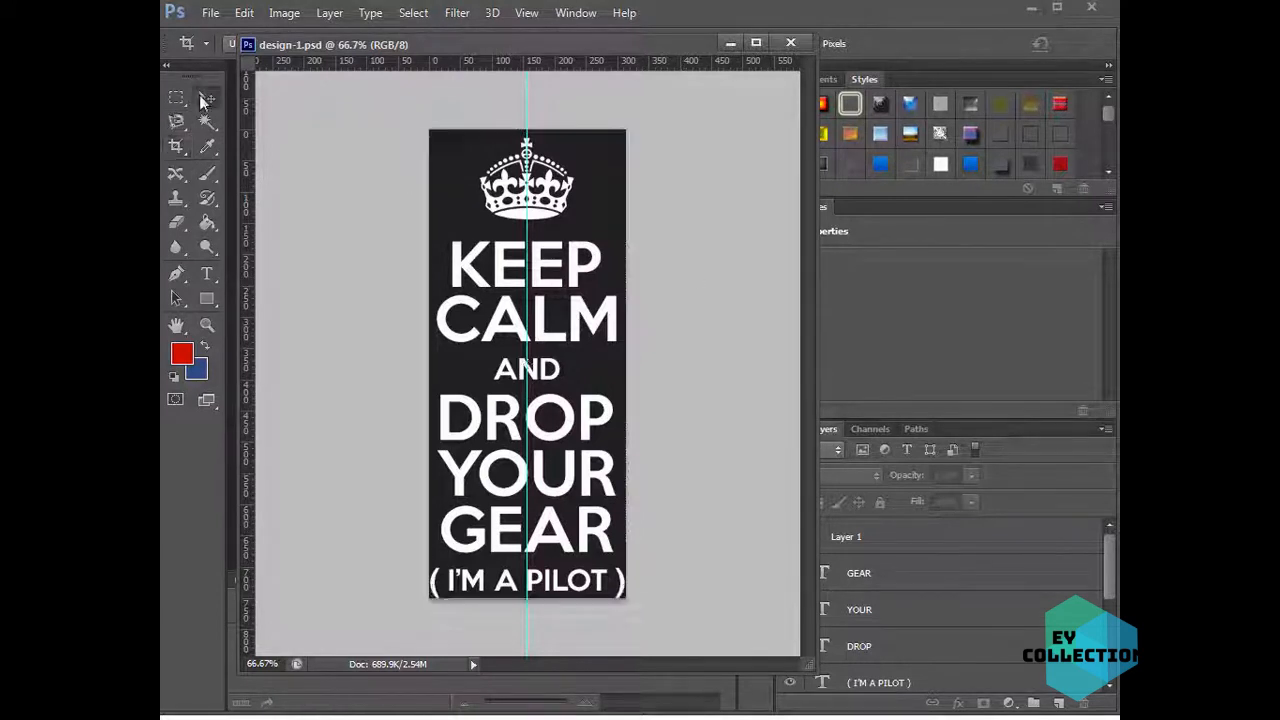
- Shrink the document window and hide Layer 0 and Rectangle 1, leaving the white crown and text on a transparent background
click(205, 95)
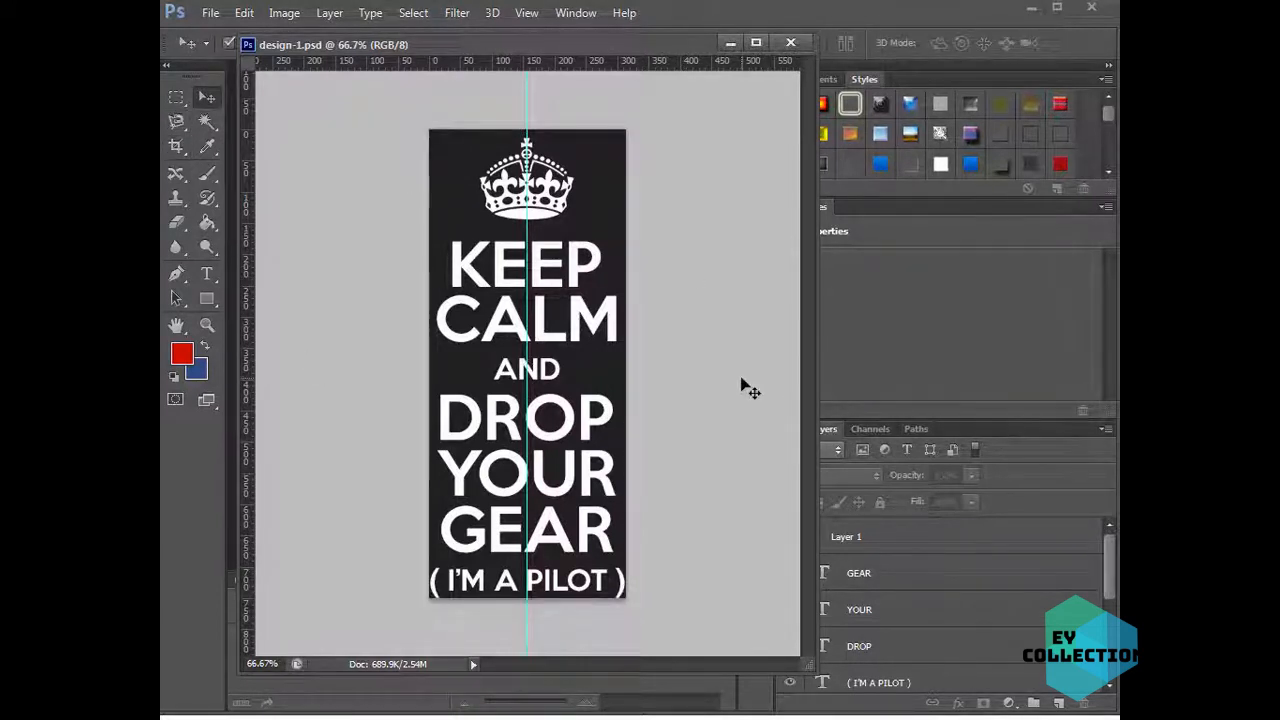
drag(805, 670, 648, 632)
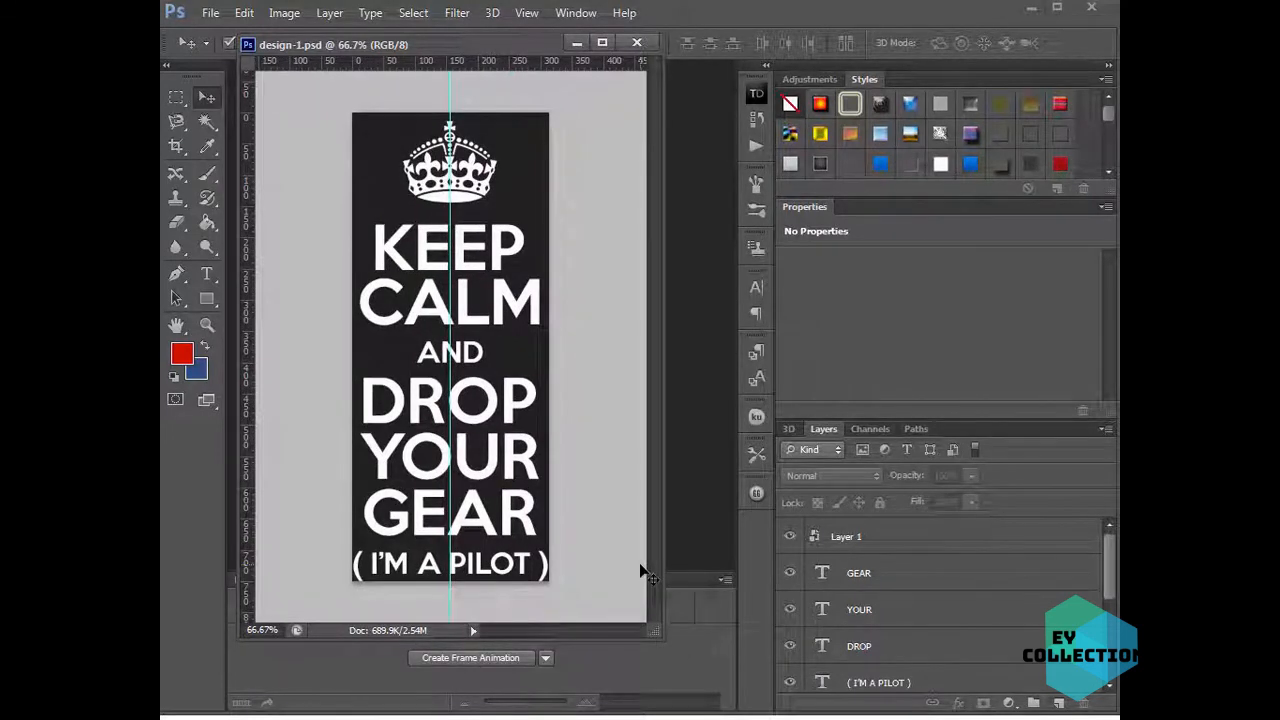
drag(1112, 562, 1112, 663)
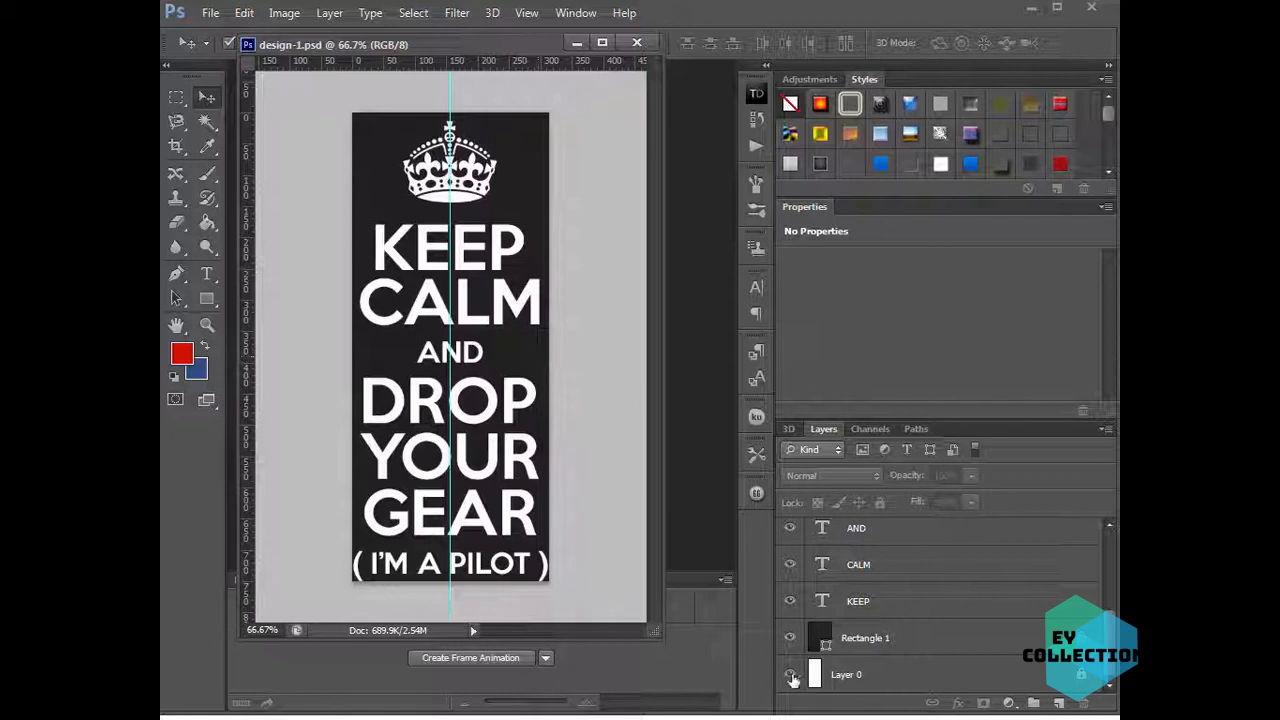
click(790, 676)
click(790, 639)
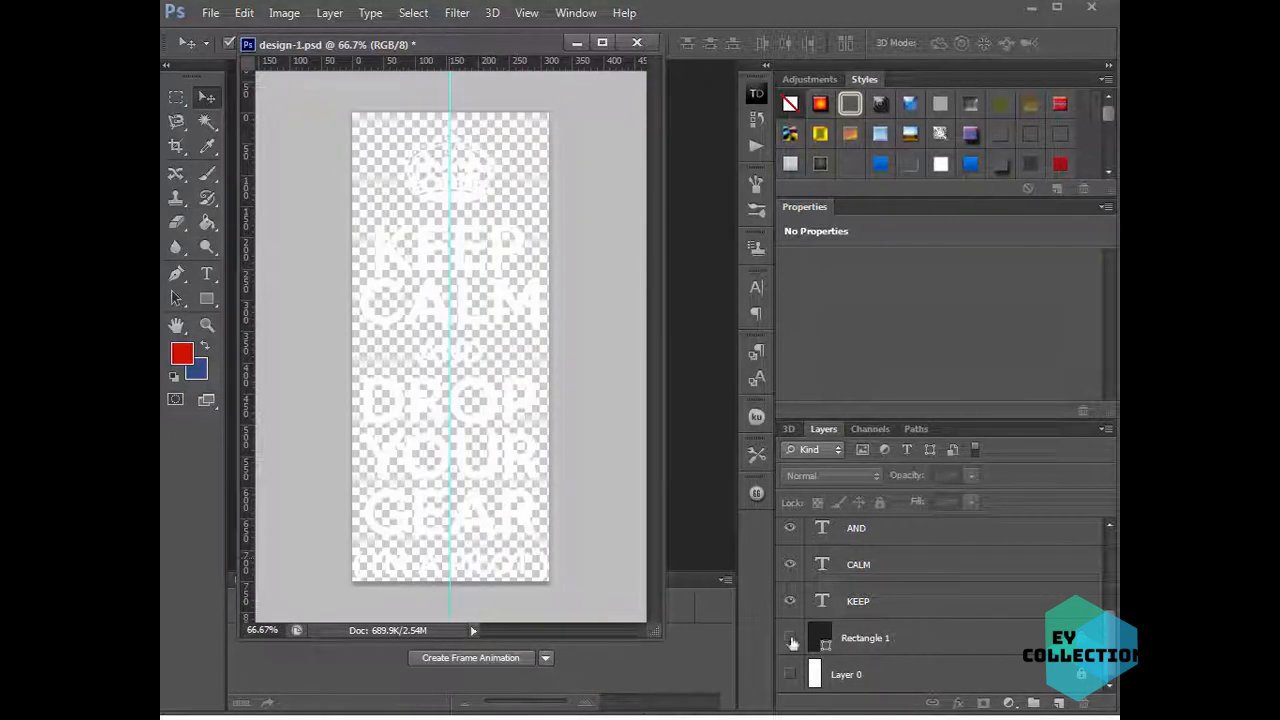
click(790, 639)
click(790, 639)
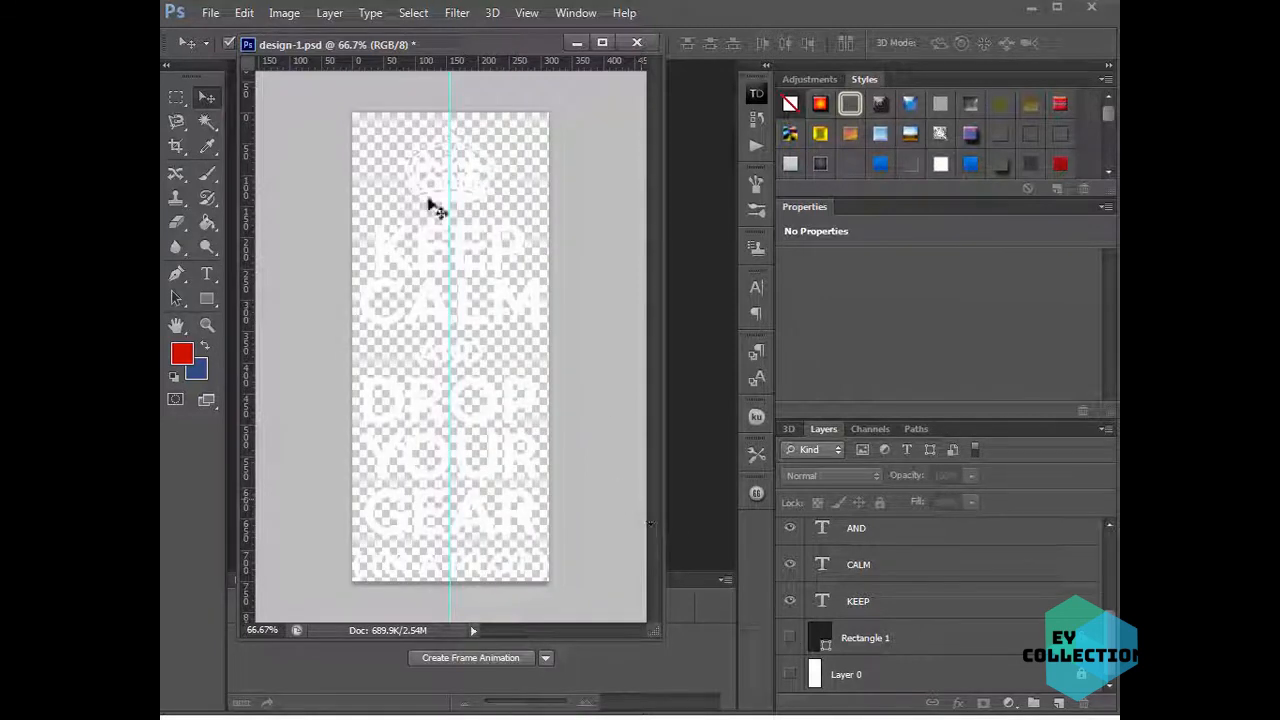
- Save a copy of the transparent design in PNG format as design-2.png in the Pilots folder
click(211, 13)
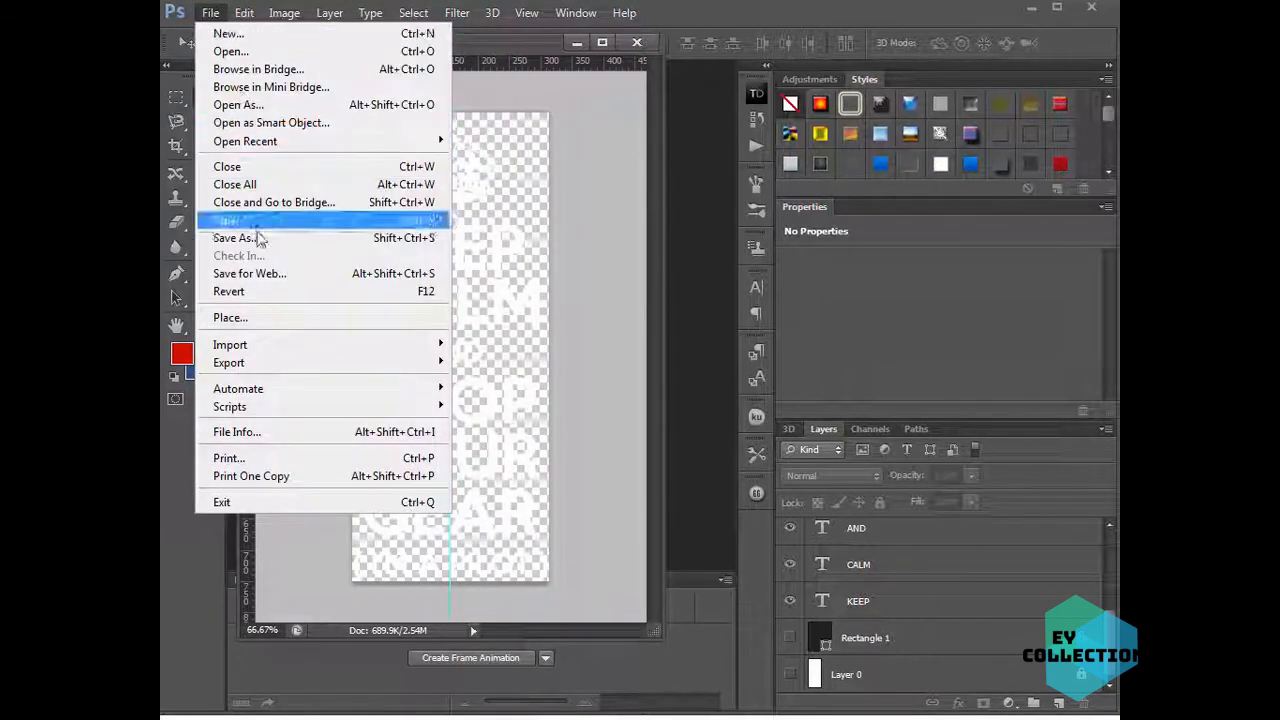
click(245, 234)
click(558, 408)
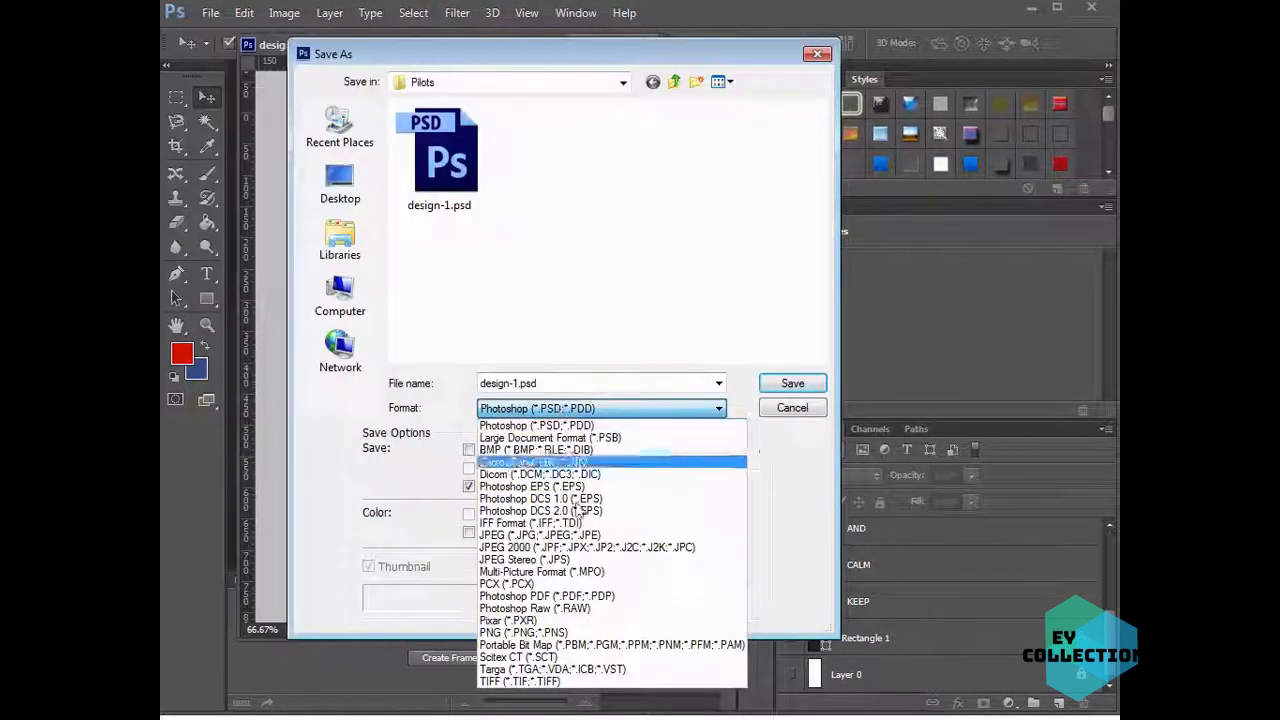
click(566, 637)
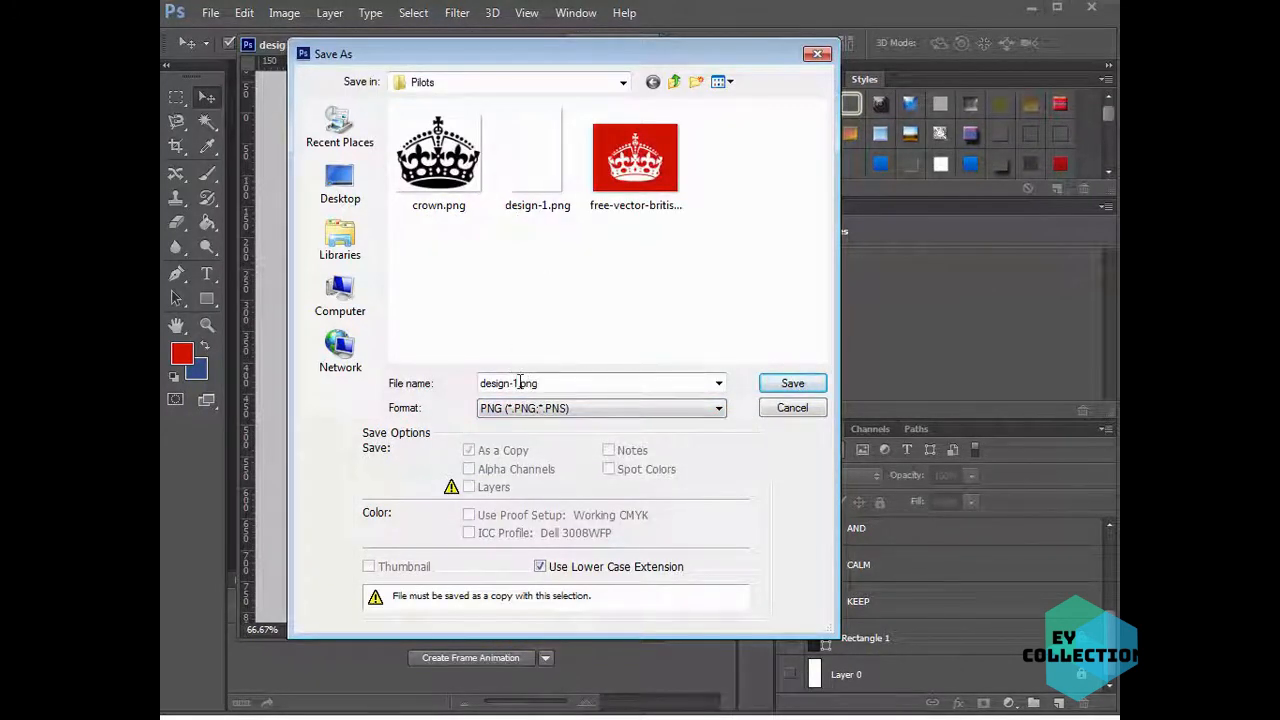
double_click(520, 383)
click(541, 385)
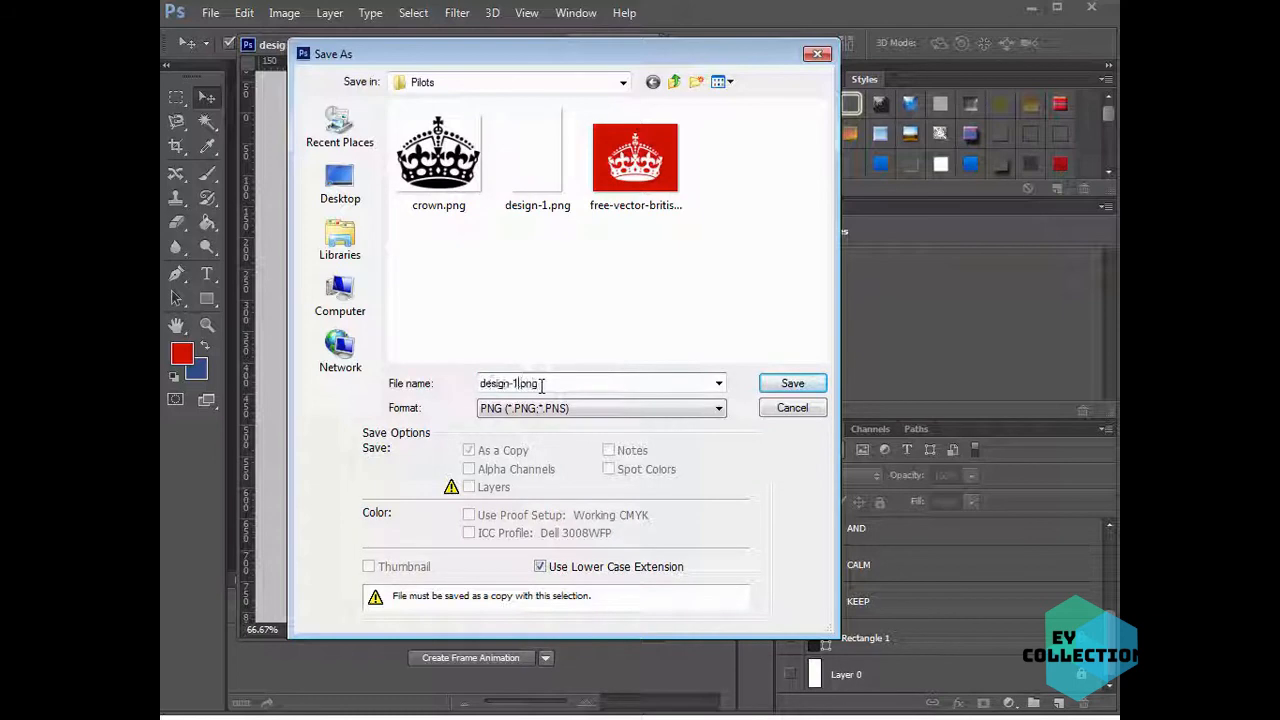
click(791, 383)
click(780, 210)
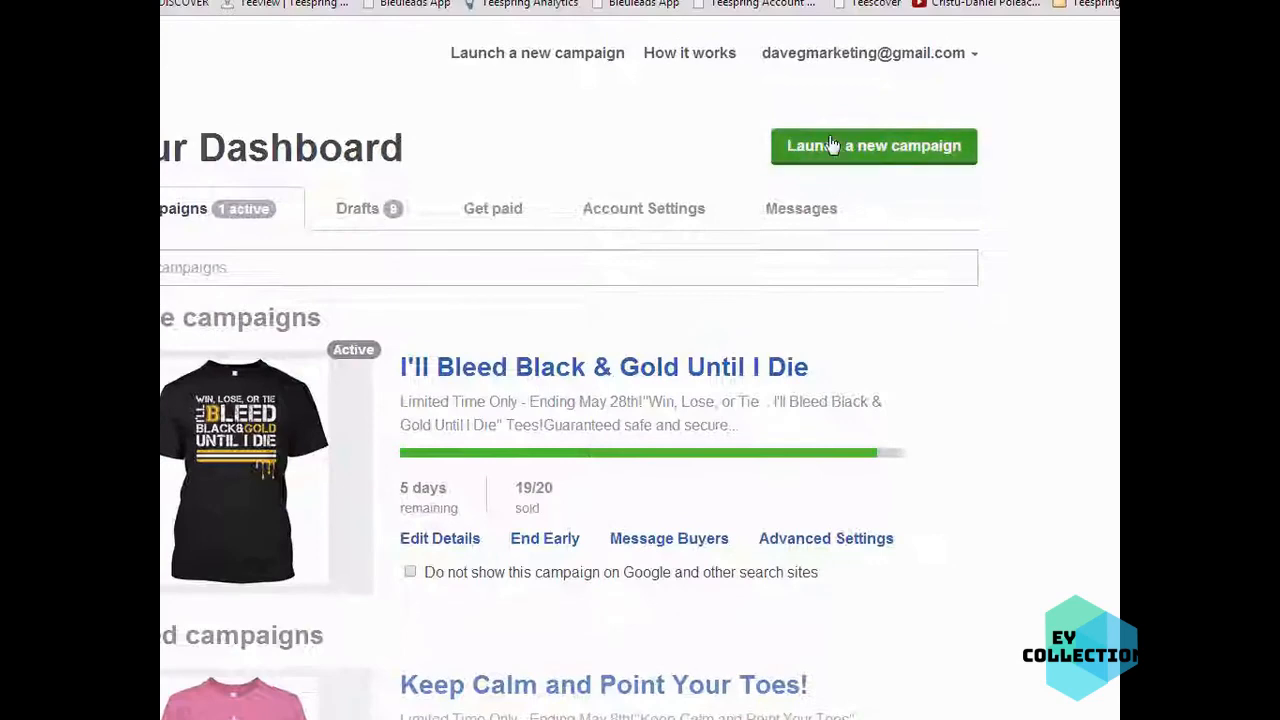
- Switch to Teespring in the browser, start a new campaign and set the Hanes Tagless Tee's colour to dark navy
click(832, 145)
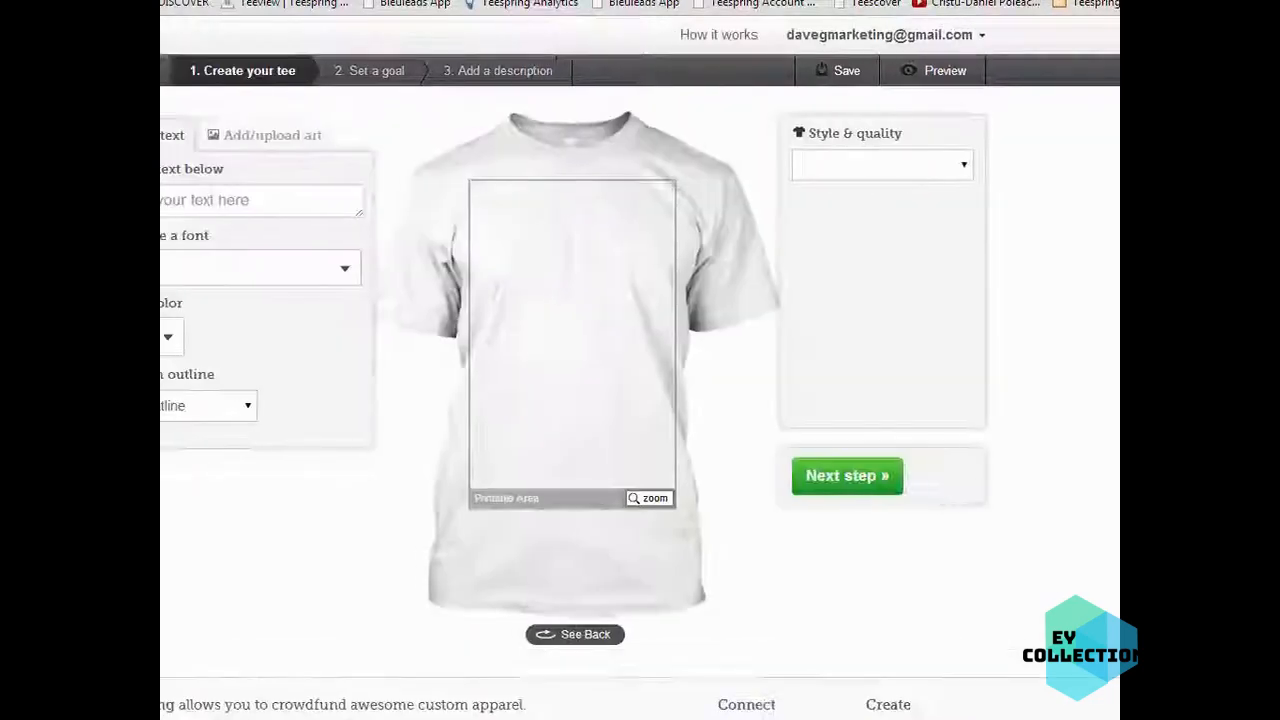
click(808, 163)
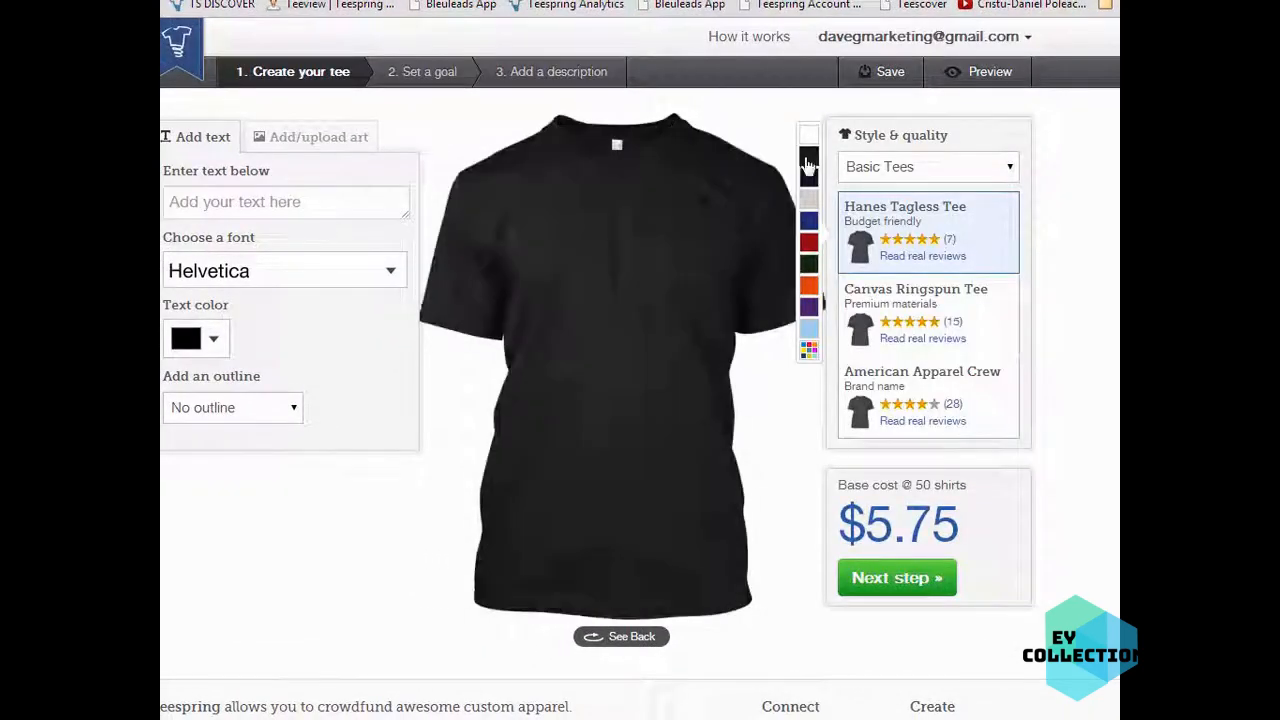
click(809, 178)
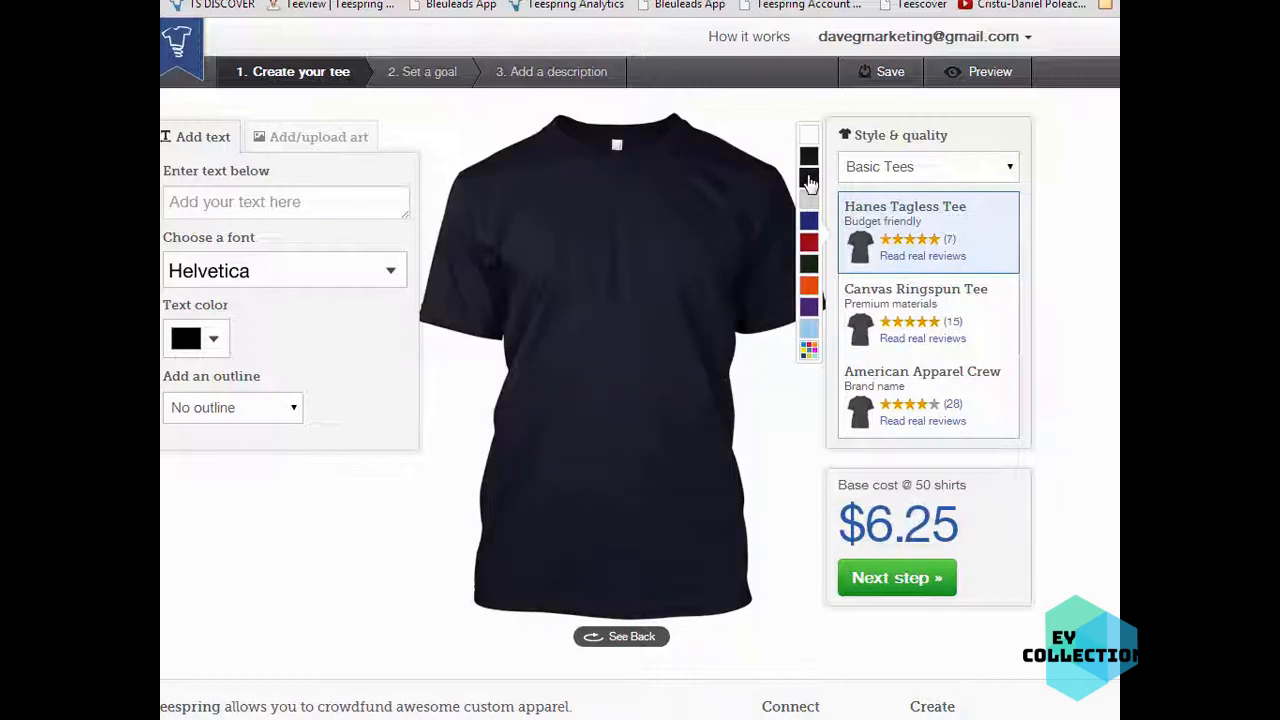
- Upload design-2.png as custom artwork for the tee, declining the RoboForm offer to save the account
click(306, 139)
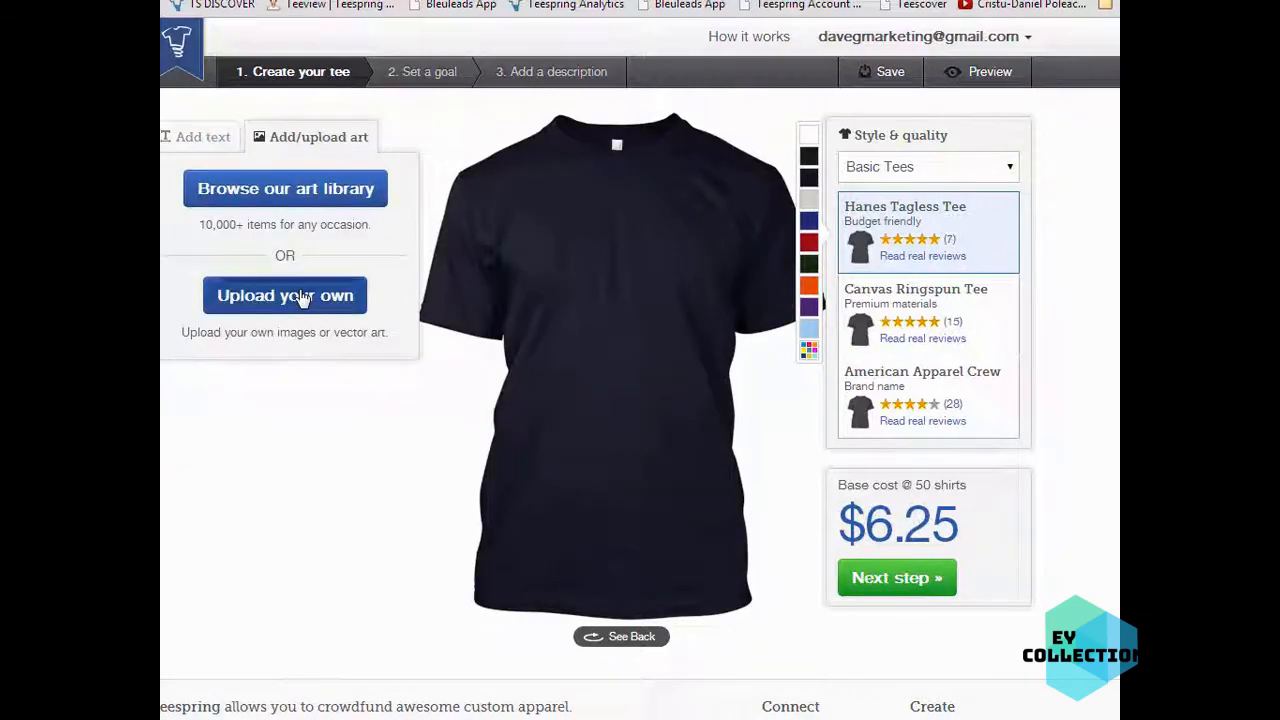
click(302, 297)
click(285, 250)
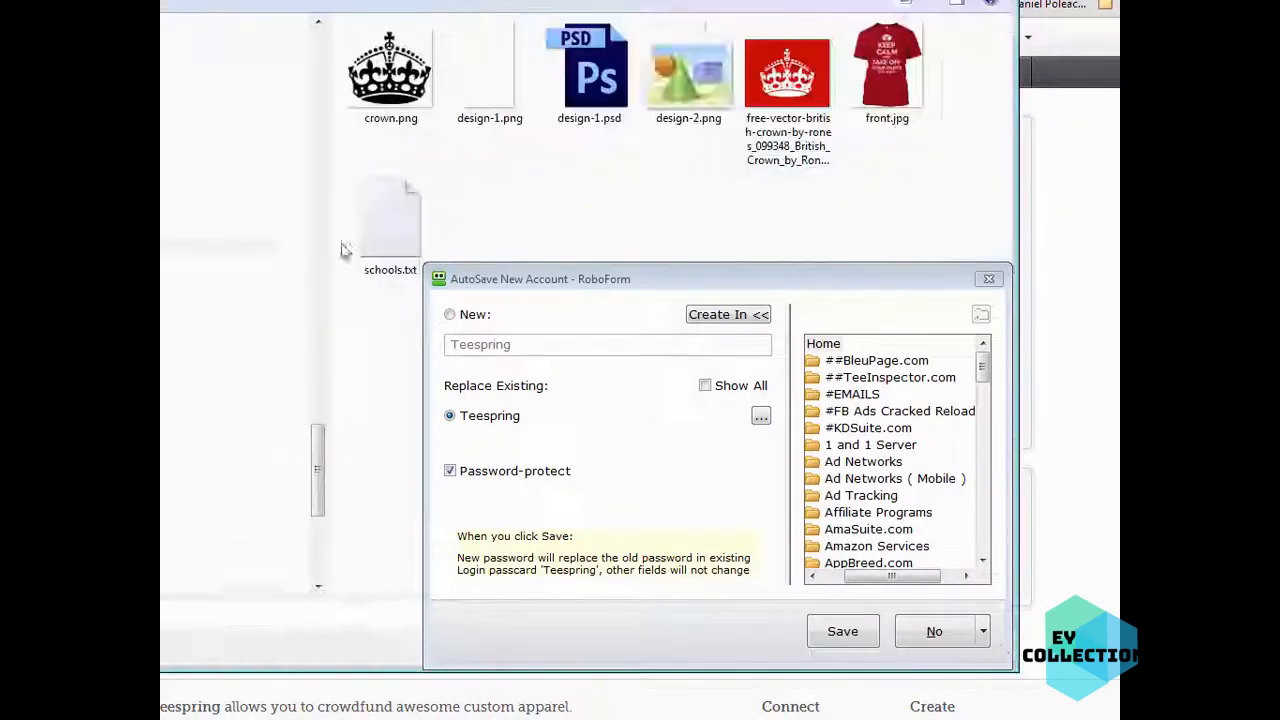
click(962, 632)
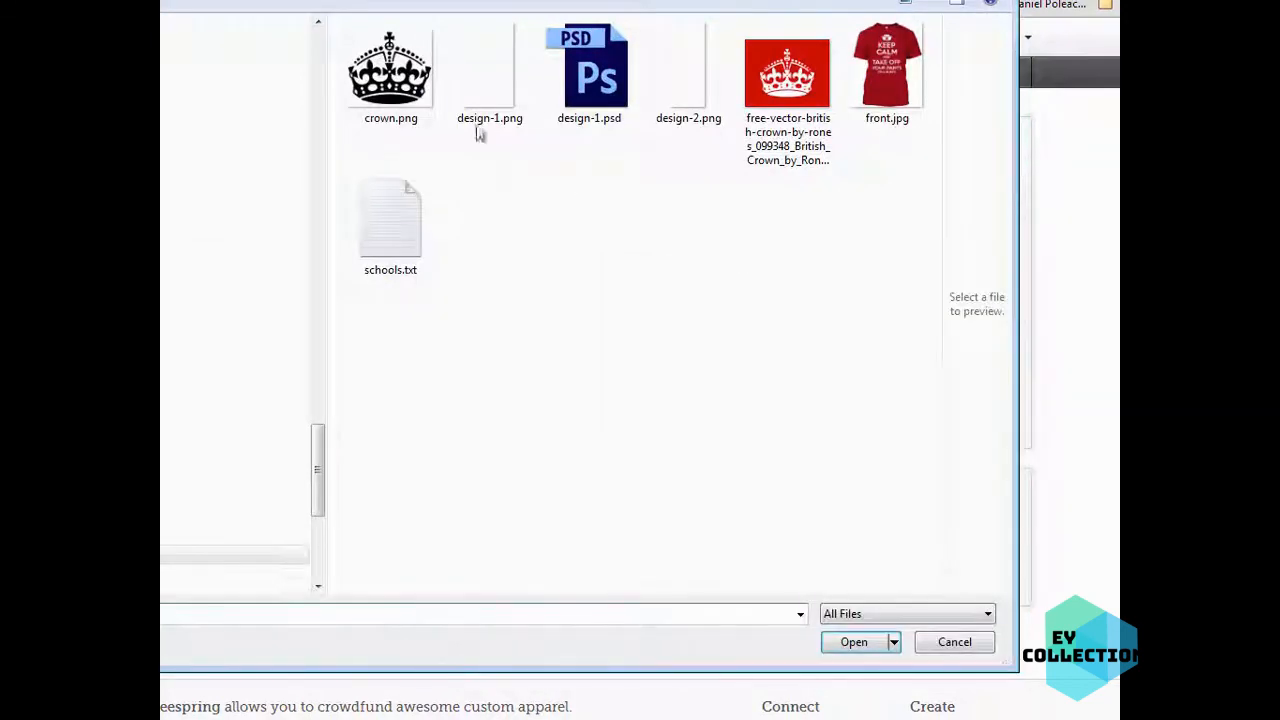
double_click(687, 90)
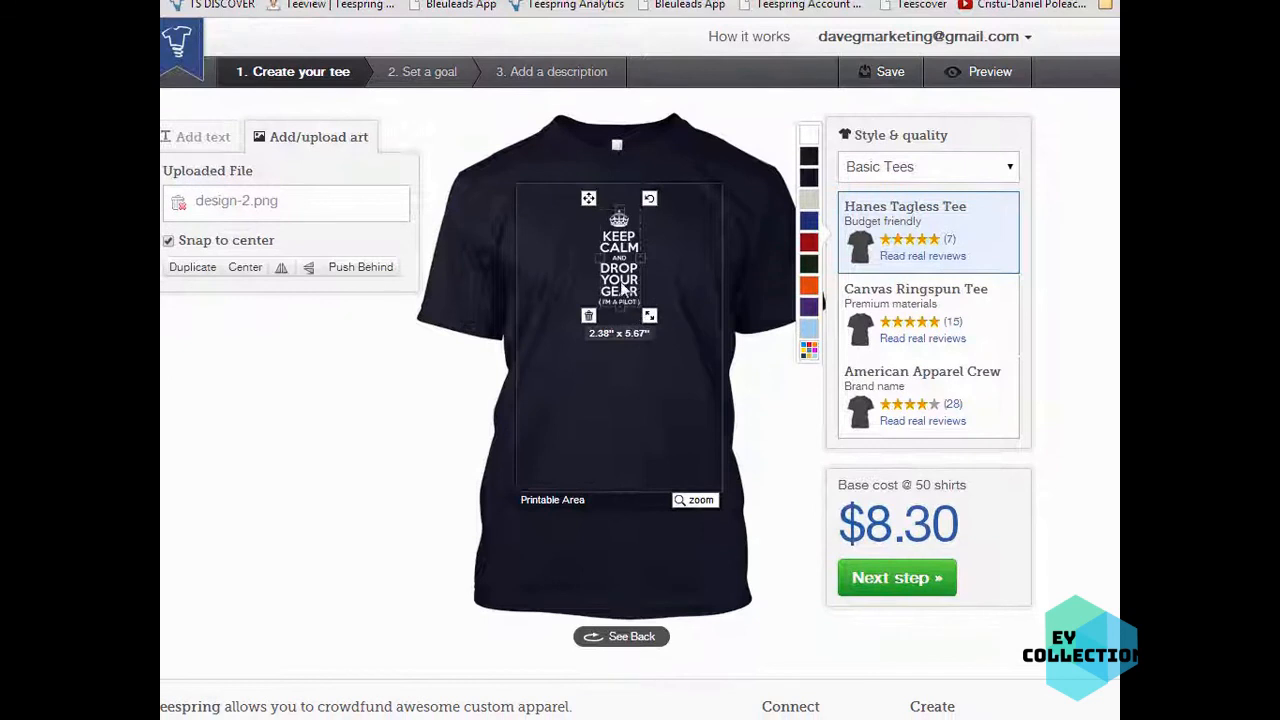
- Enlarge the uploaded artwork to fill most of the printable area's height, centre it on the shirt front and deselect it
drag(622, 288, 679, 427)
drag(647, 310, 650, 386)
click(450, 420)
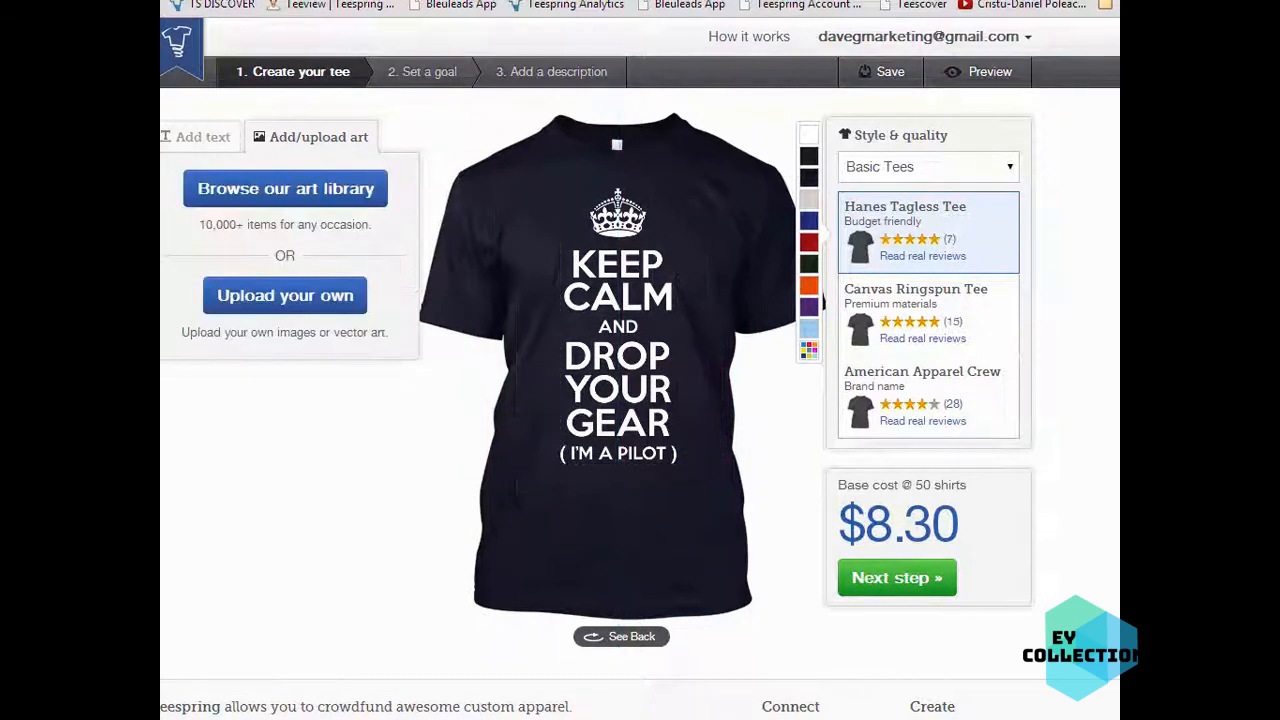